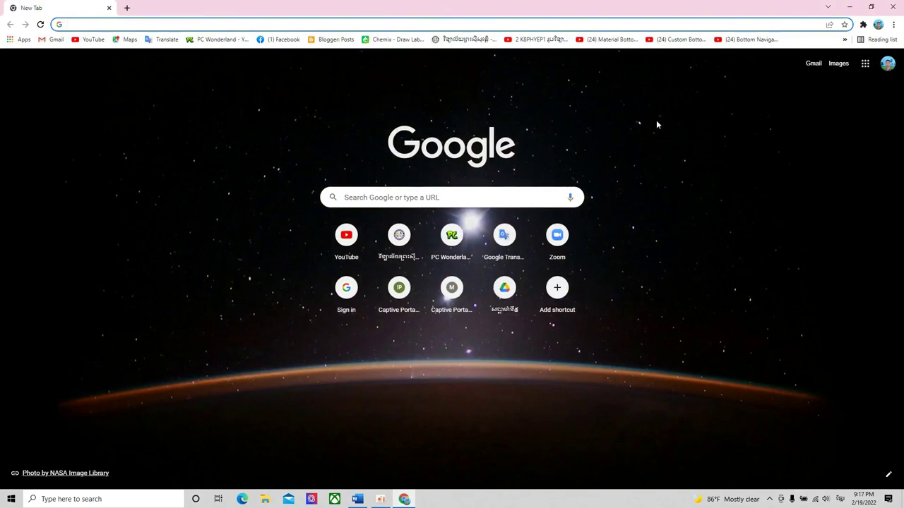
- Review the Word exam document's name line, questions and answer choices
click(357, 499)
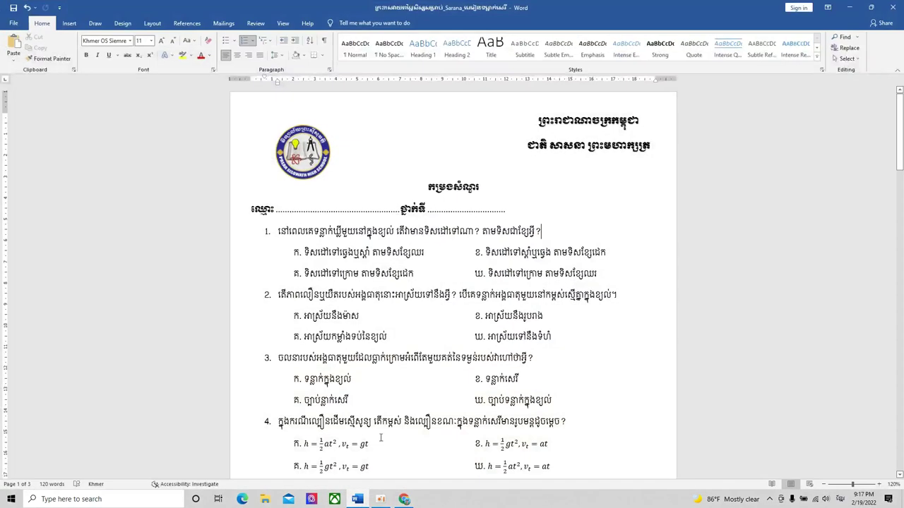
scroll(505, 249, down, 3)
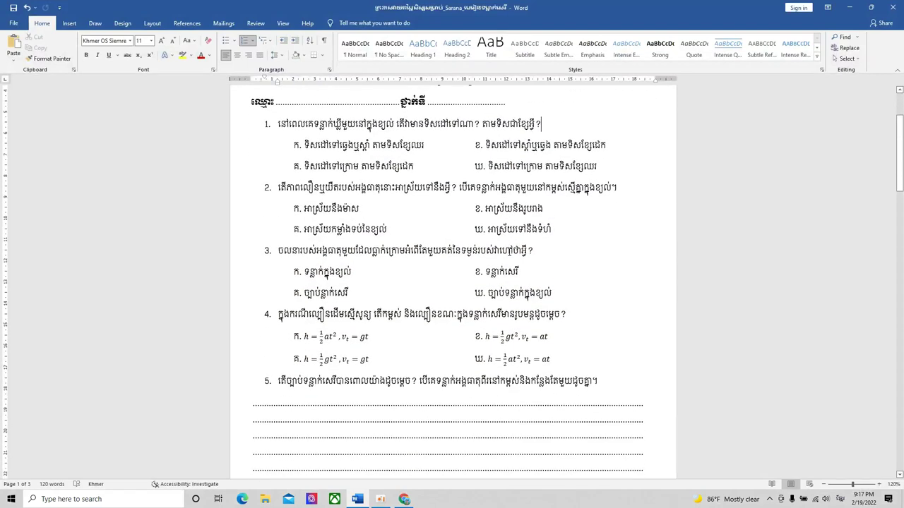
scroll(506, 244, up, 3)
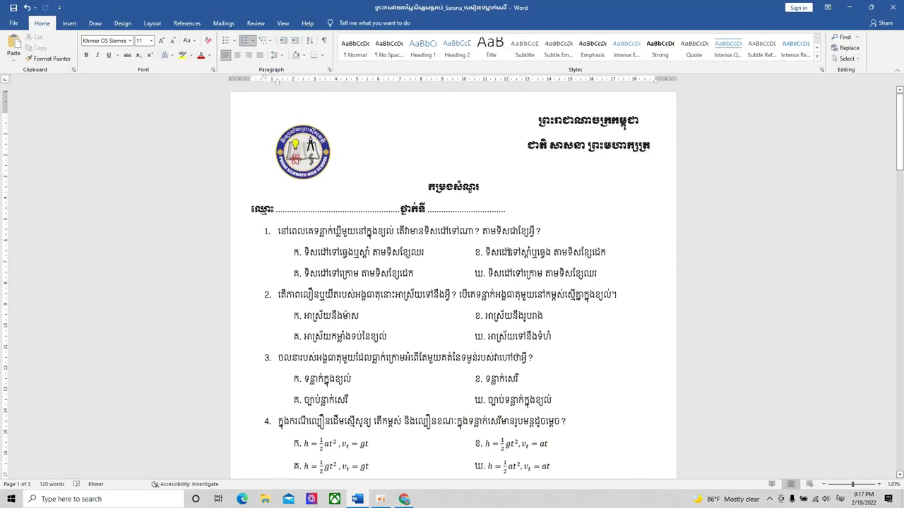
click(541, 231)
scroll(541, 231, down, 2)
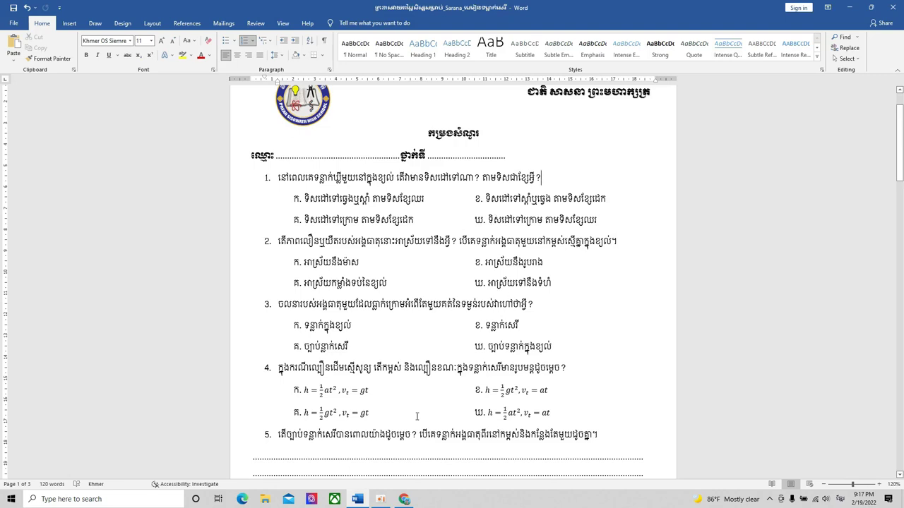
scroll(420, 450, up, 1)
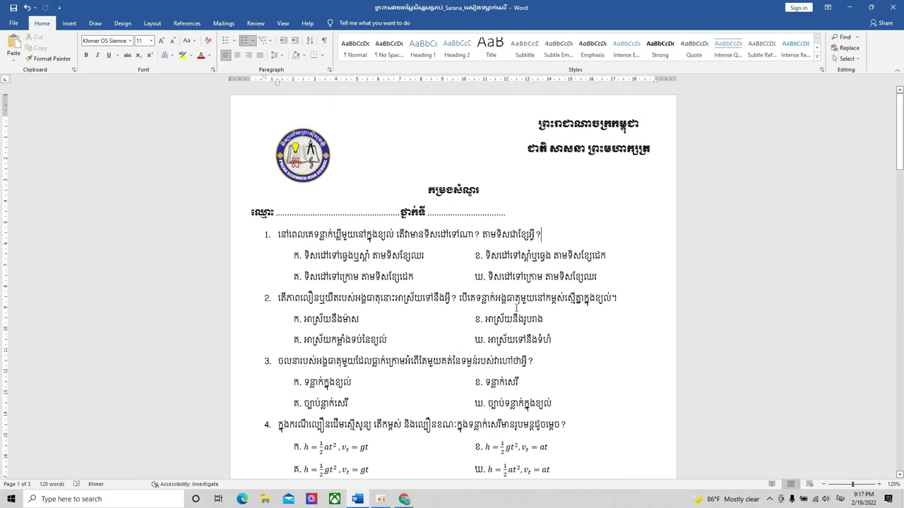
scroll(519, 305, down, 8)
scroll(518, 305, up, 8)
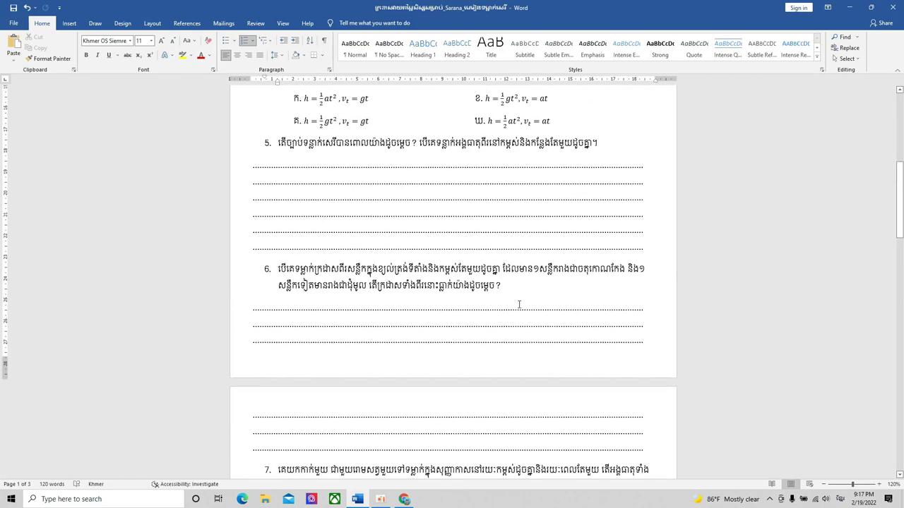
scroll(519, 304, down, 3)
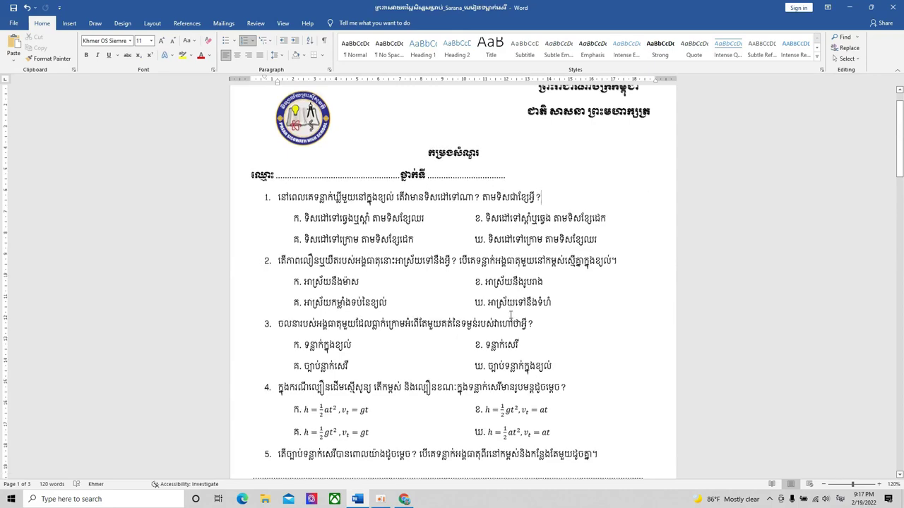
scroll(481, 358, up, 4)
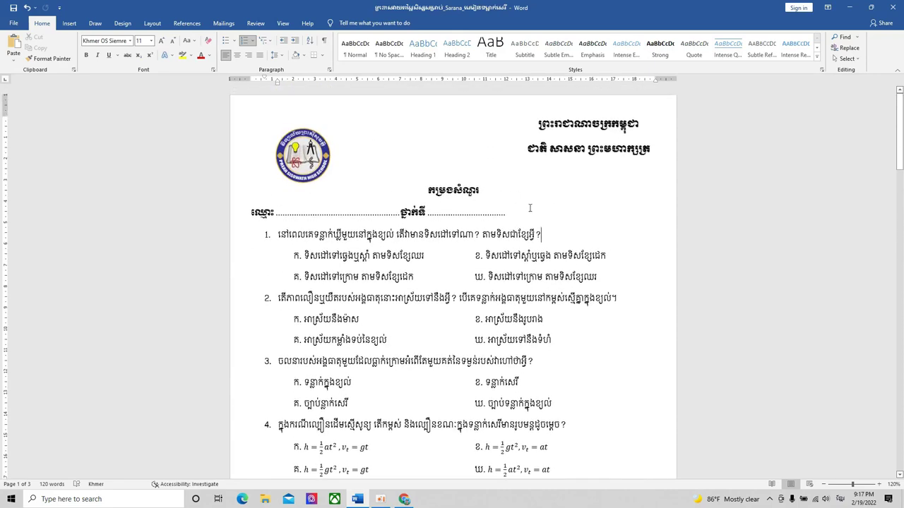
click(572, 254)
scroll(572, 252, down, 3)
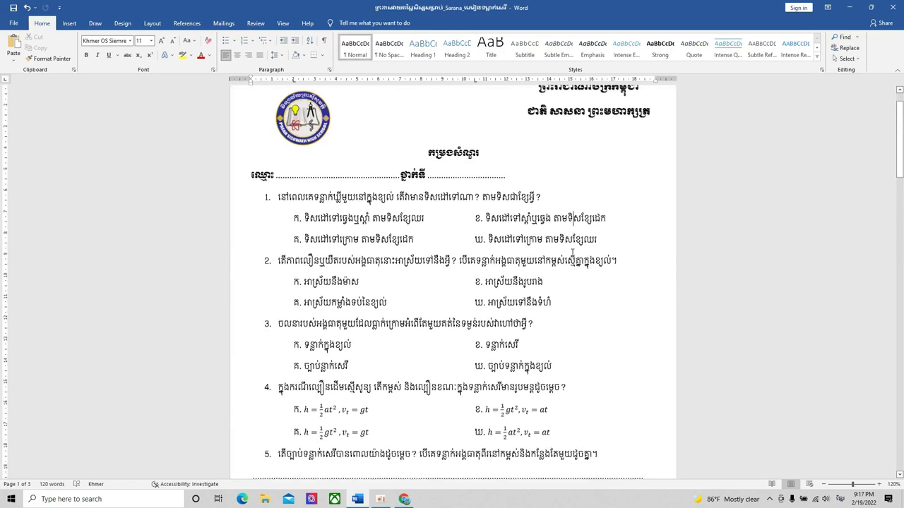
scroll(572, 252, down, 2)
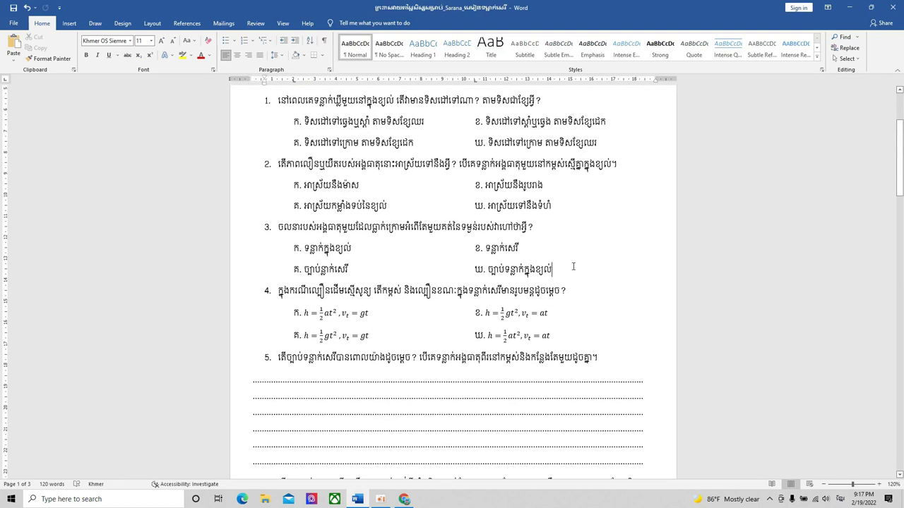
scroll(570, 262, down, 4)
scroll(565, 249, down, 2)
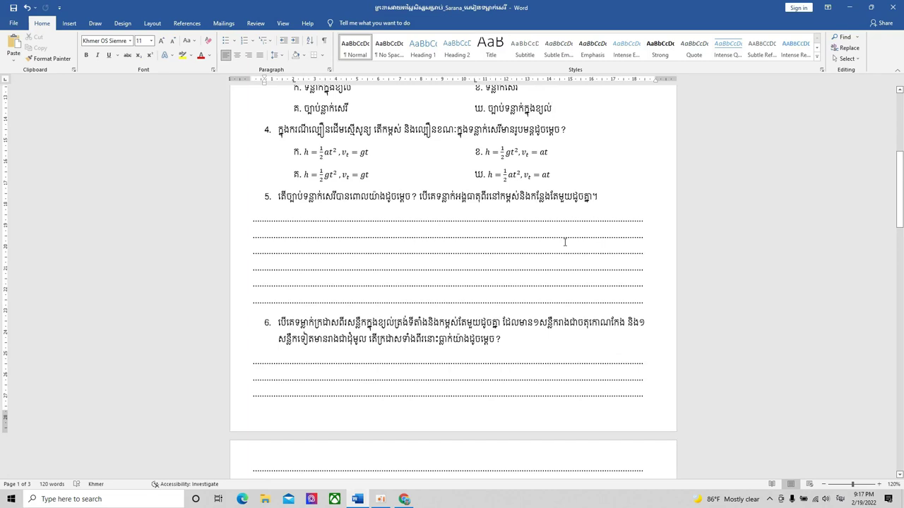
scroll(573, 227, up, 5)
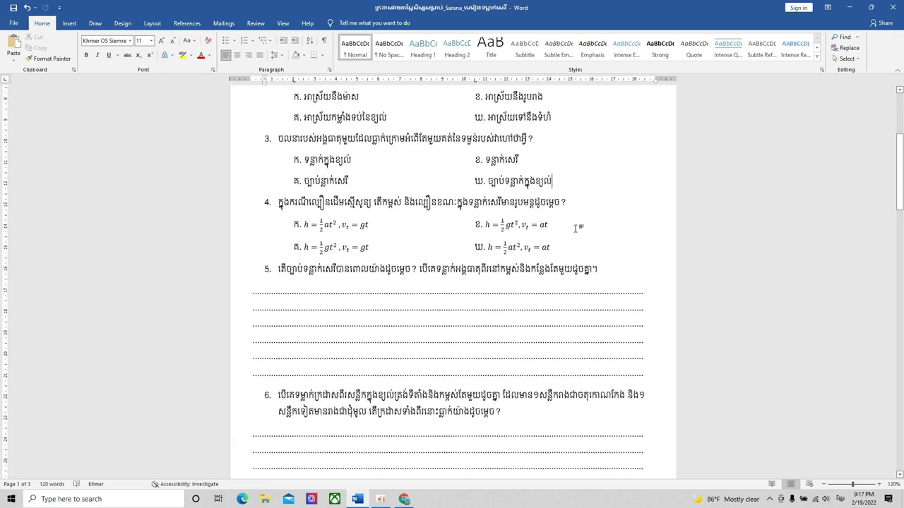
scroll(577, 229, up, 4)
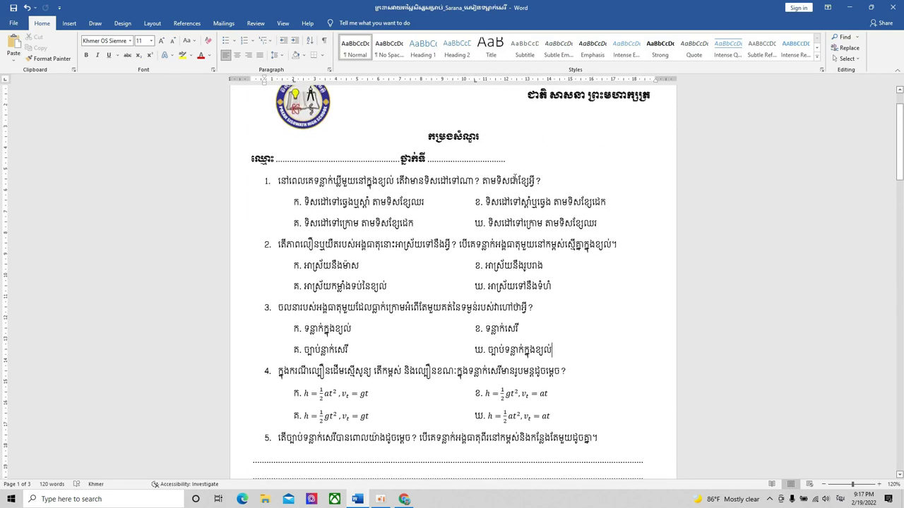
click(559, 172)
scroll(566, 179, up, 2)
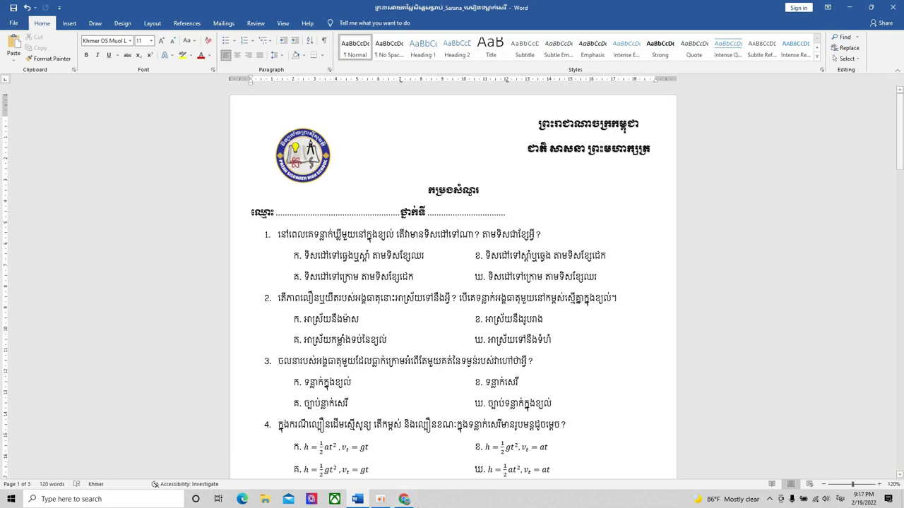
- In Chrome, open Google Drive from the apps grid, then Google Forms in a new tab
click(405, 500)
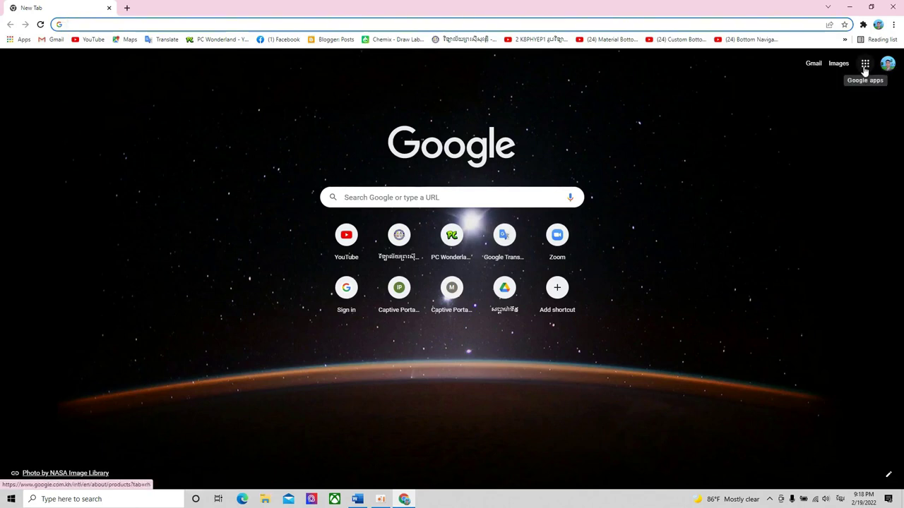
click(865, 67)
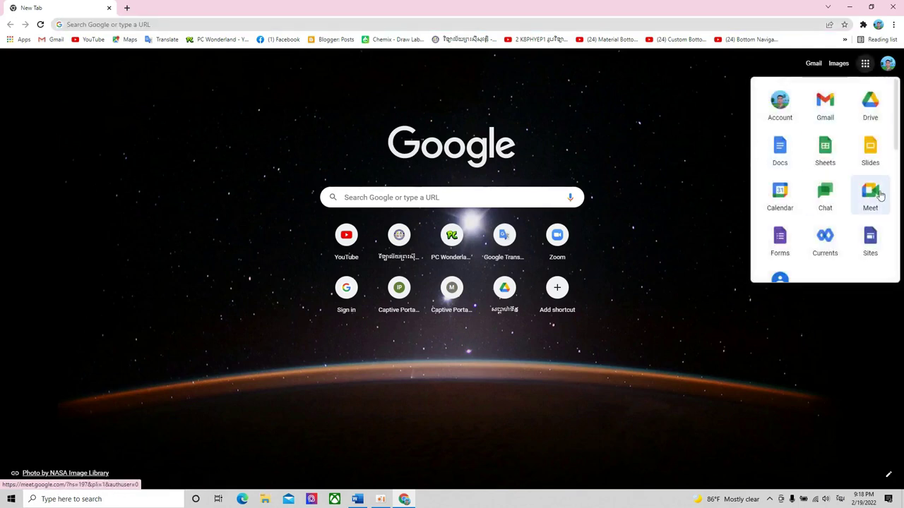
click(871, 106)
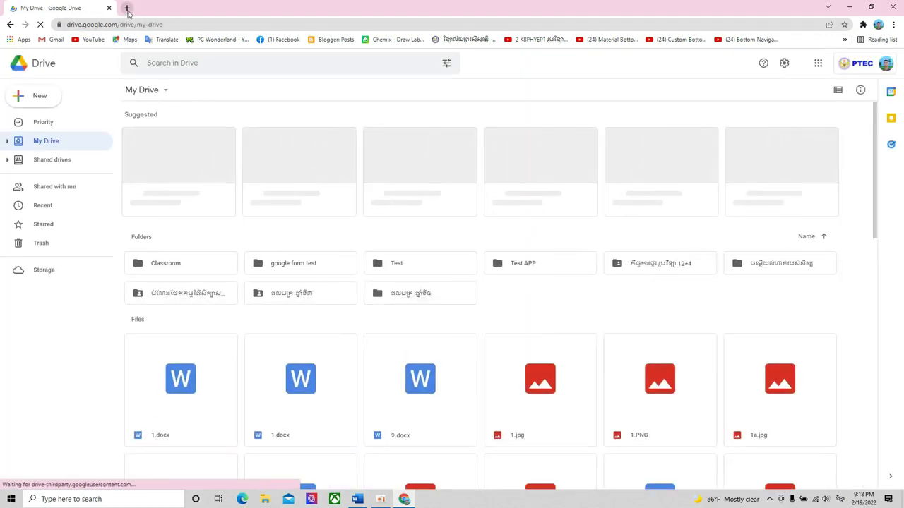
click(126, 8)
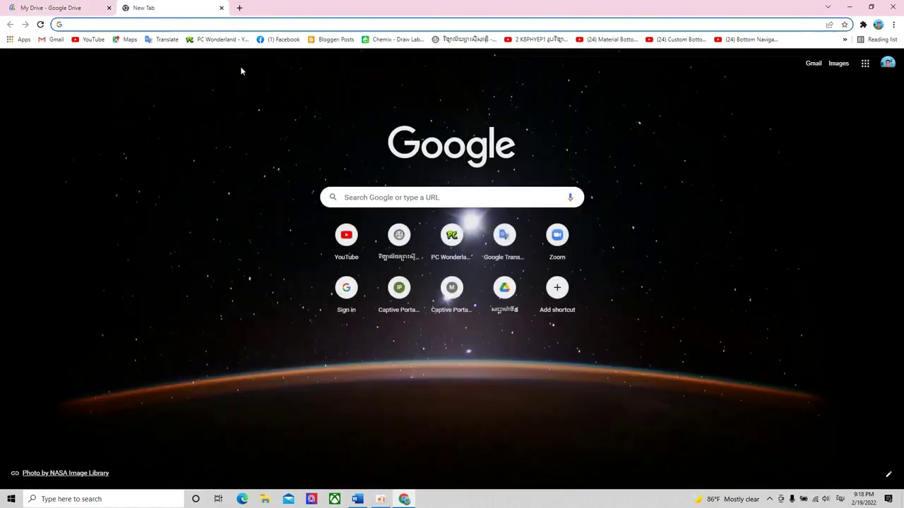
click(865, 65)
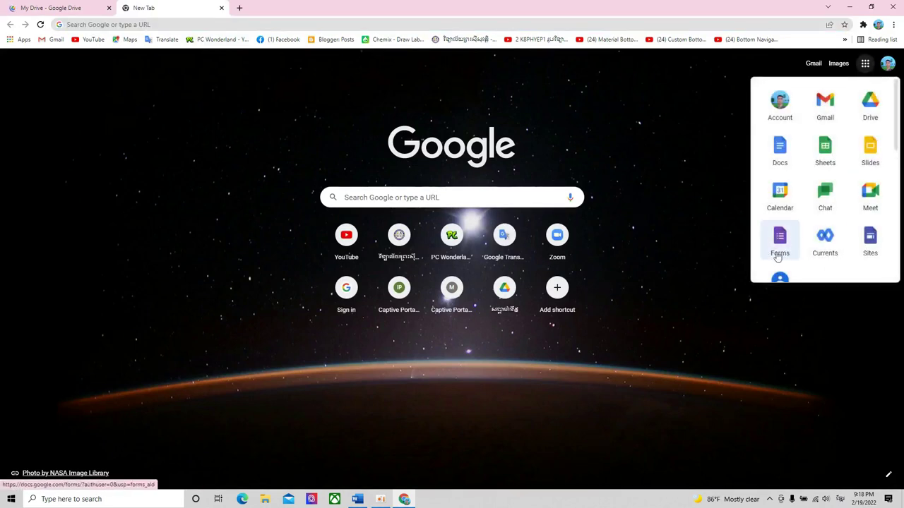
scroll(810, 205, down, 5)
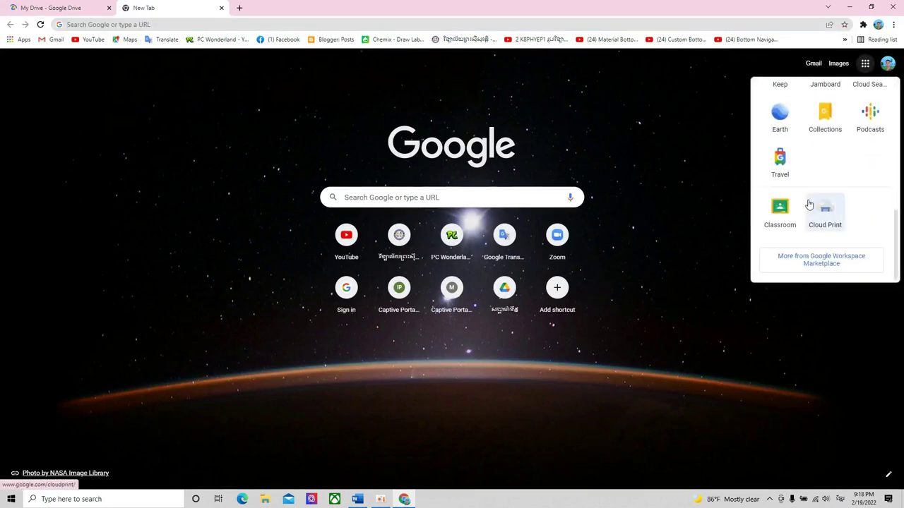
scroll(809, 204, up, 5)
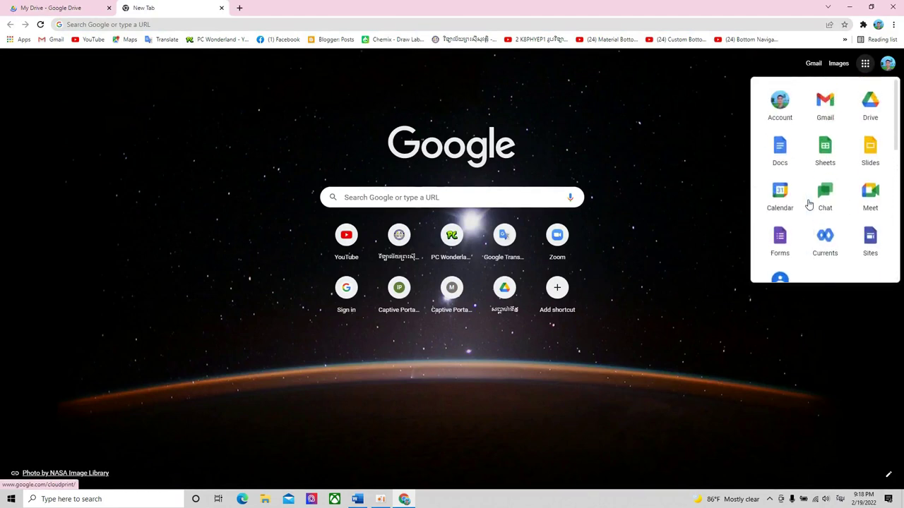
click(782, 243)
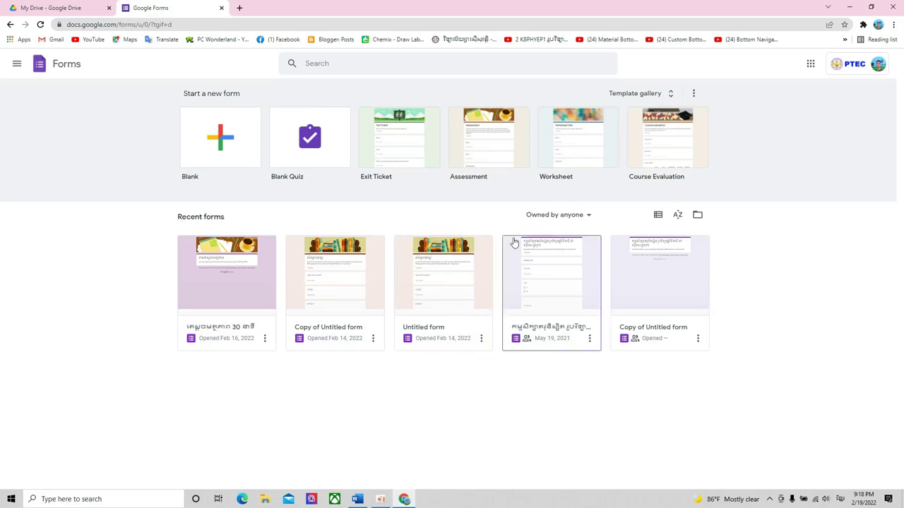
- Check the My Drive tab, then close the Google Forms tab
click(28, 6)
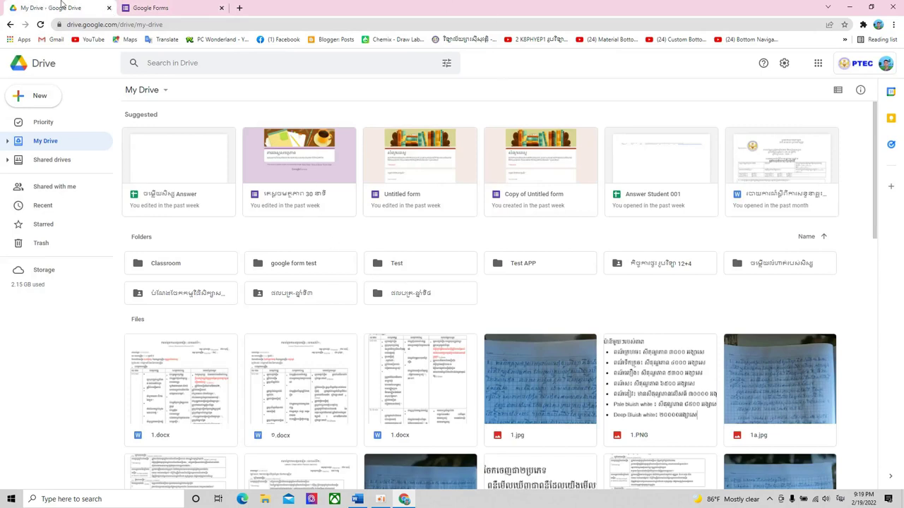
click(178, 7)
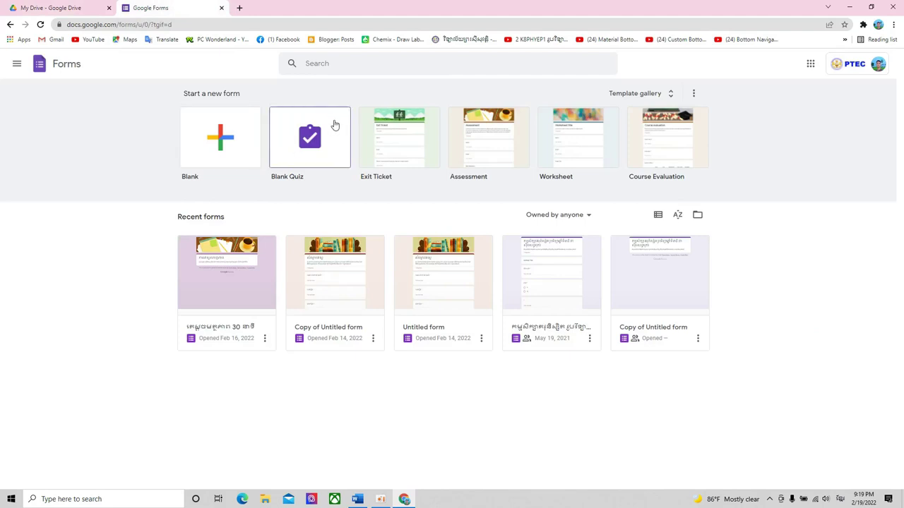
click(221, 8)
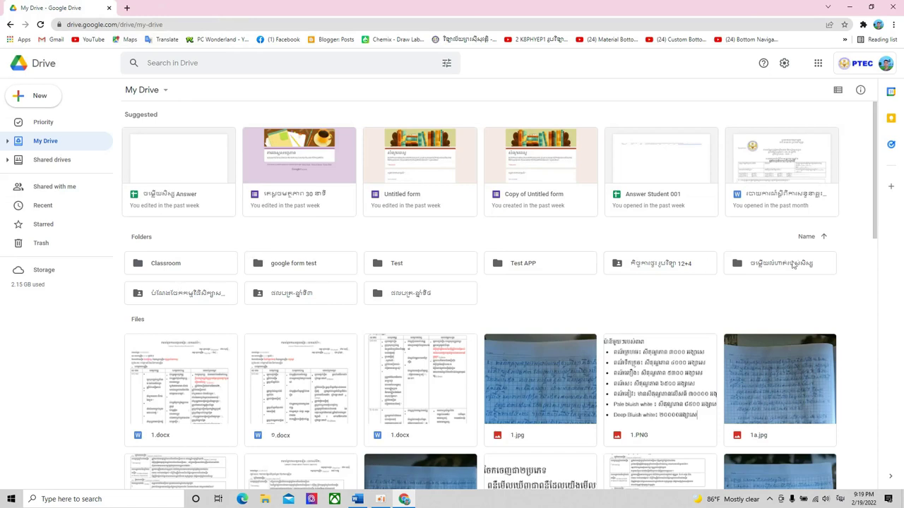
- Inside the google form test folder, create a folder named Google Form 2 and open it
double_click(319, 275)
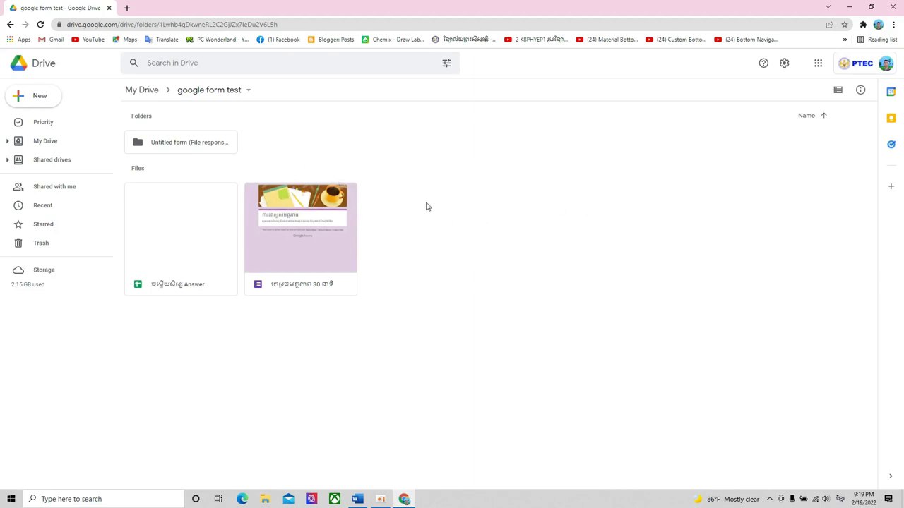
click(10, 24)
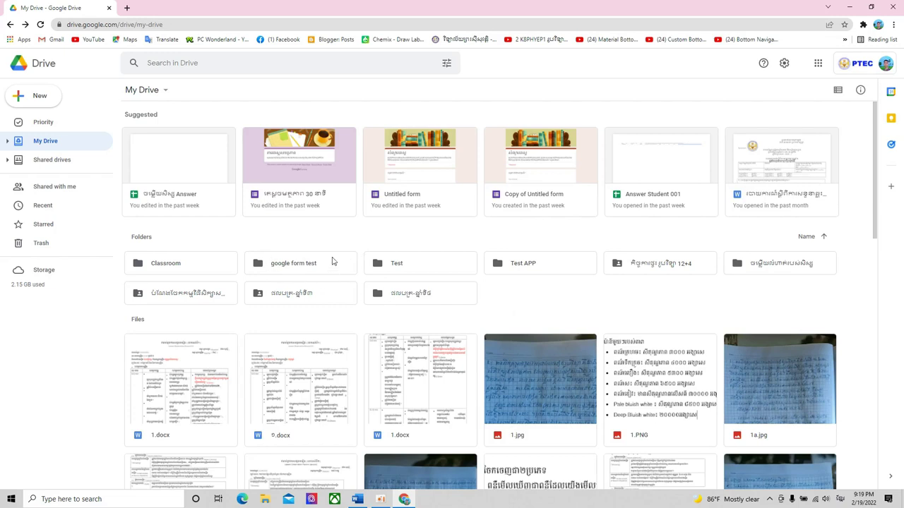
double_click(315, 264)
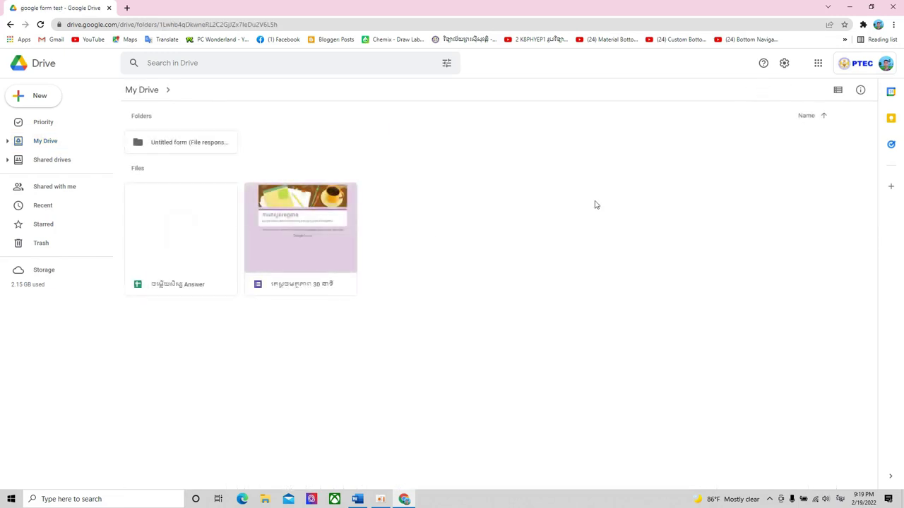
right_click(491, 173)
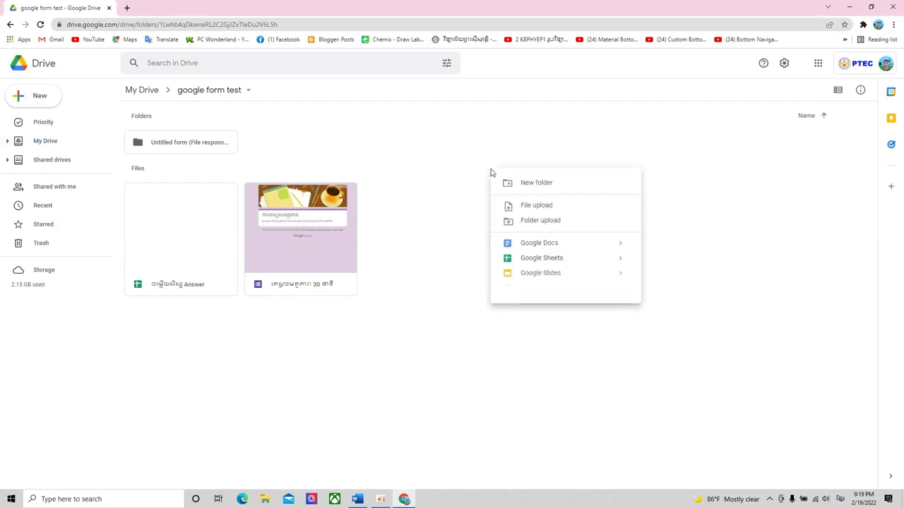
click(547, 187)
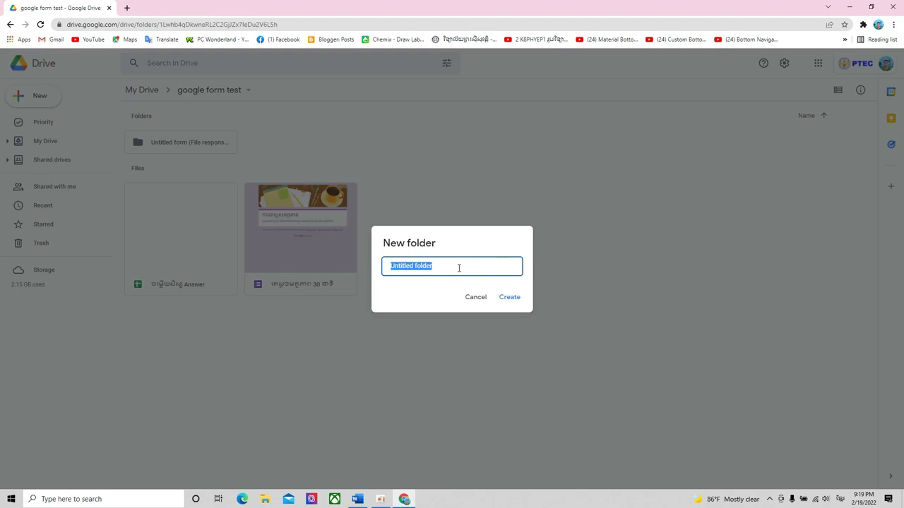
text(ង)
key(BackSpace)
key(alt+shift)
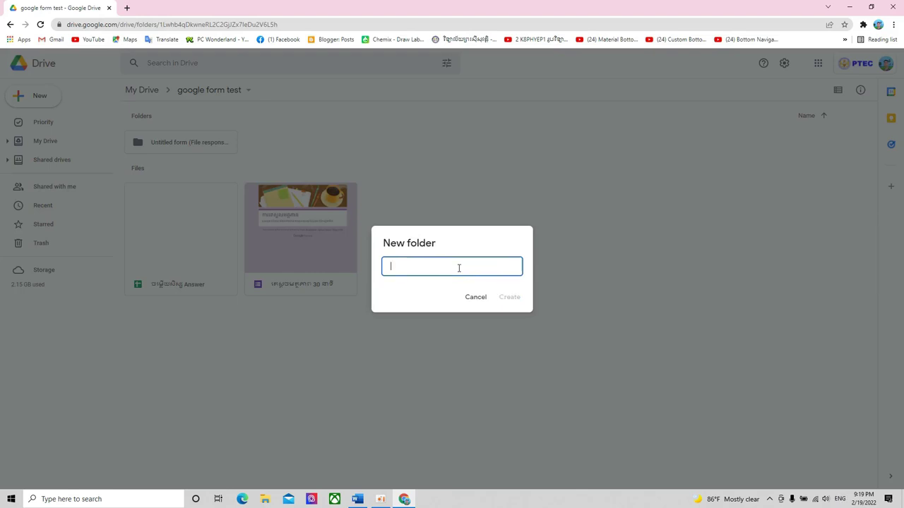
text(GGoogle Forms)
click(523, 300)
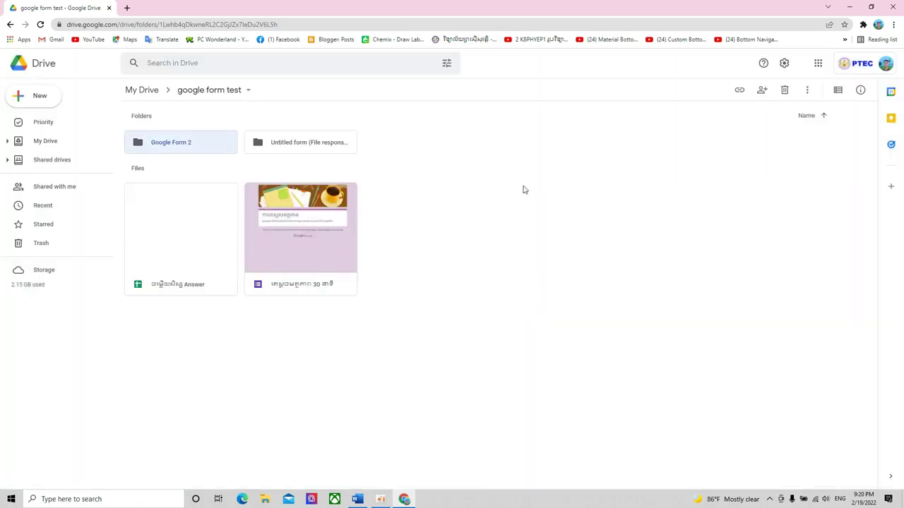
double_click(190, 144)
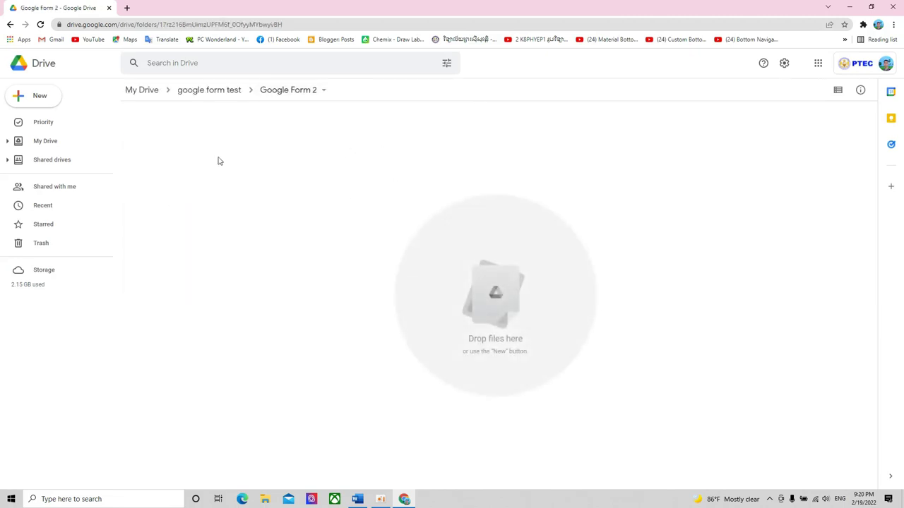
- Create a blank Google Form inside the Google Form 2 folder from the right-click menu
right_click(339, 180)
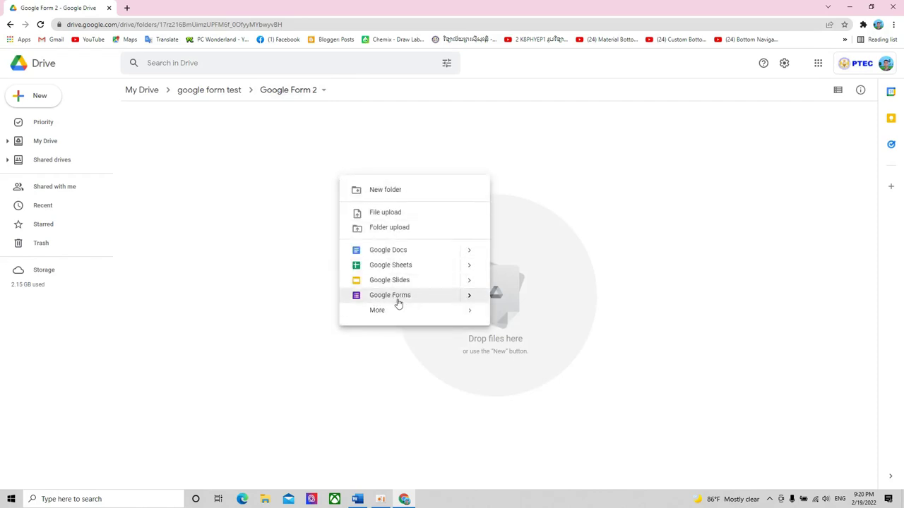
click(414, 300)
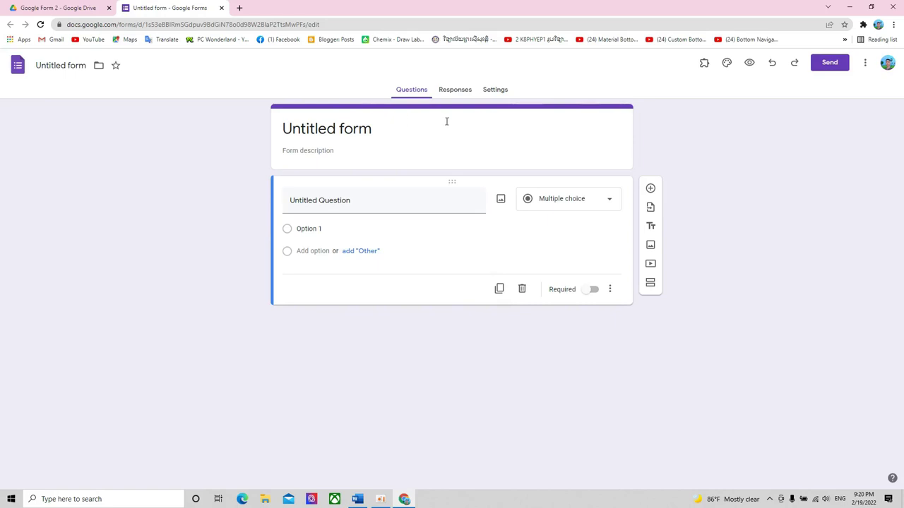
- Replace the Untitled form title with the Khmer title សែកព័តមានផ្ទាល់ខ្លួន (Personal Information Section)
double_click(343, 131)
double_click(309, 129)
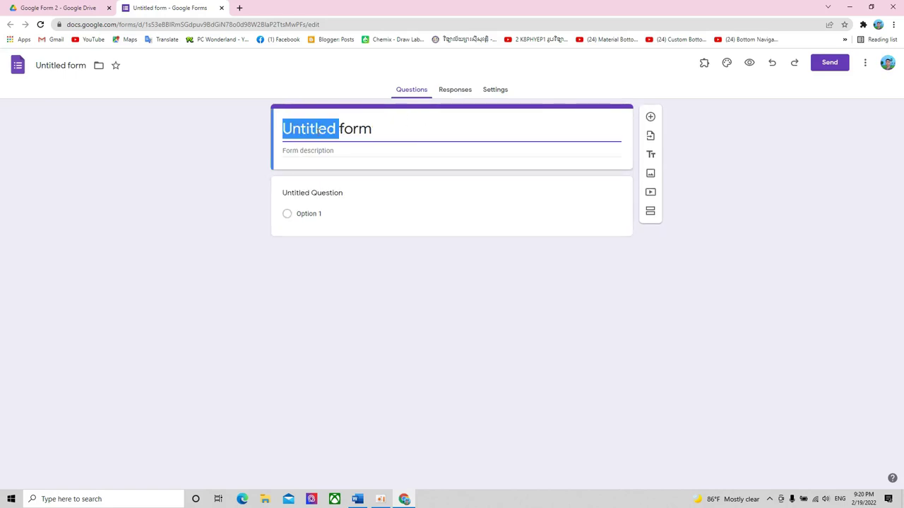
click(344, 131)
drag(381, 132, 271, 135)
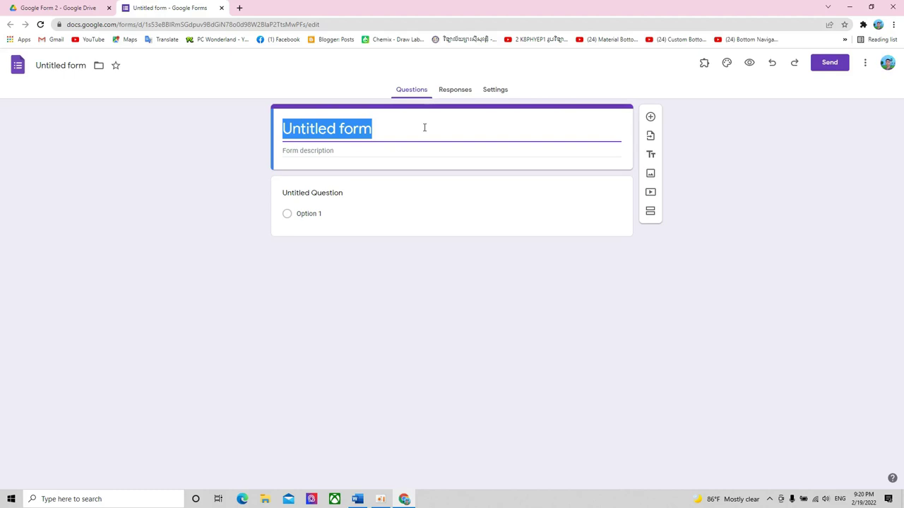
text(pjnEk)
key(BackSpace)
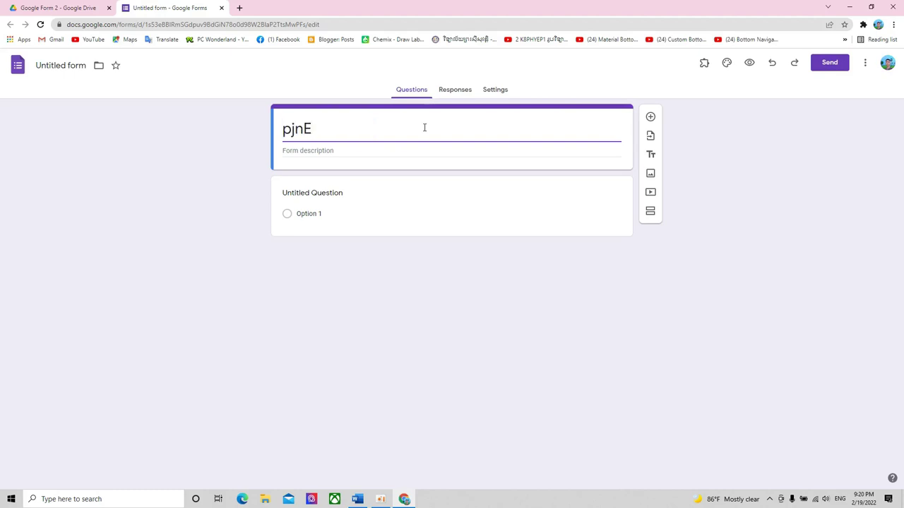
key(BackSpace)
key(BackSpace)
key(BackSpace)
key(BackSpace)
text(ស)
text(ែក)
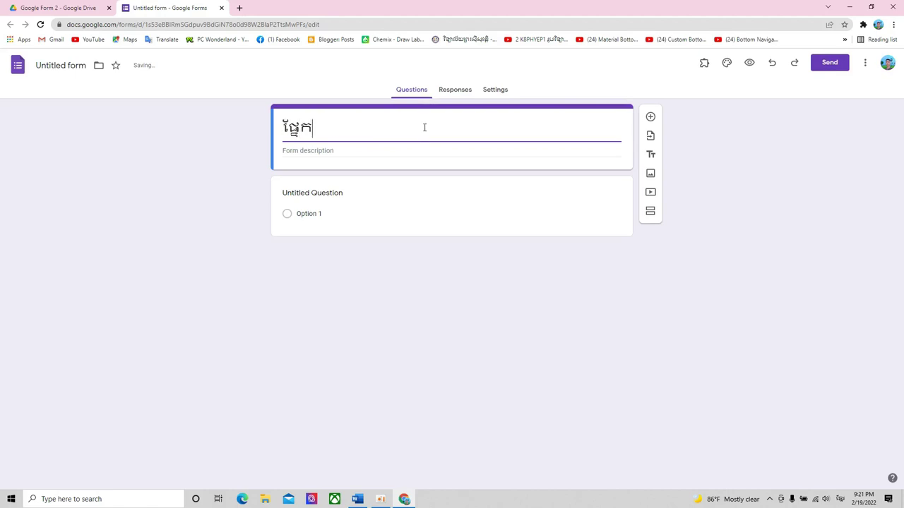
text(ព័ត៌មា)
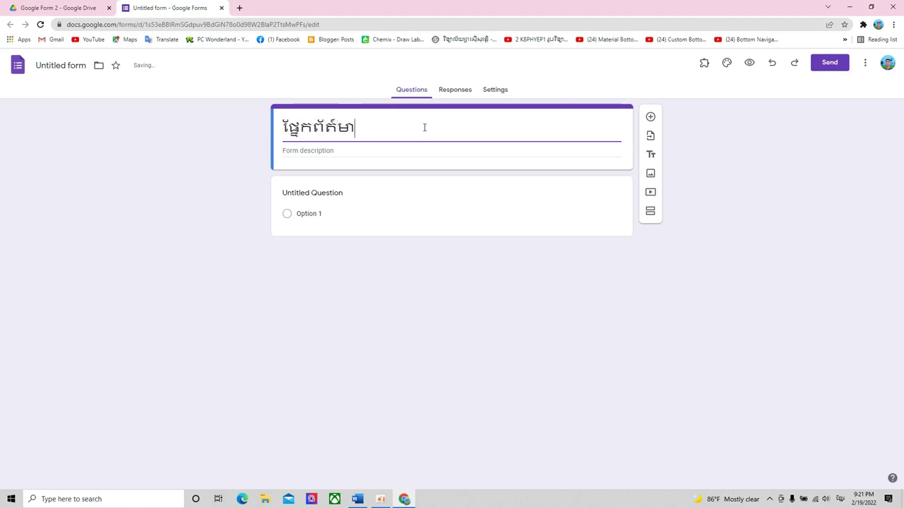
text(នផ)
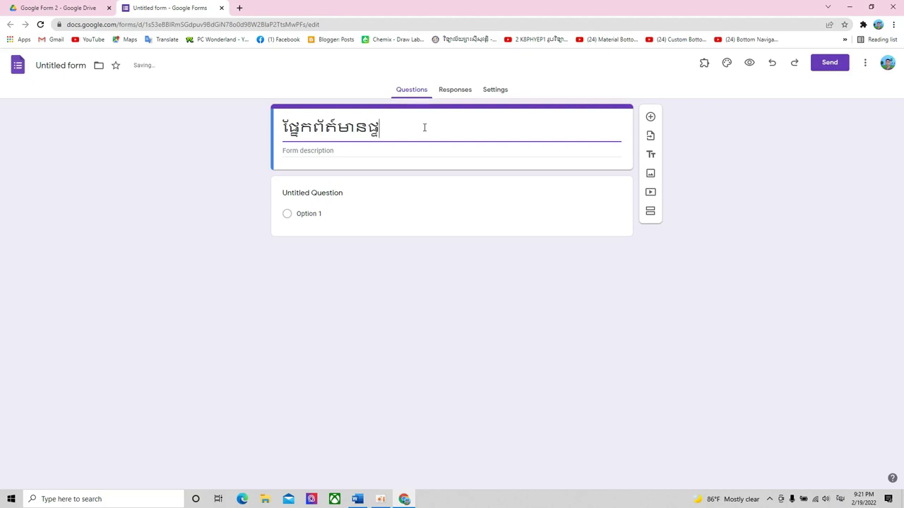
text(្ទាល់ខ្លួន)
- Add a Khmer form description asking respondents to fill in their details correctly
click(343, 150)
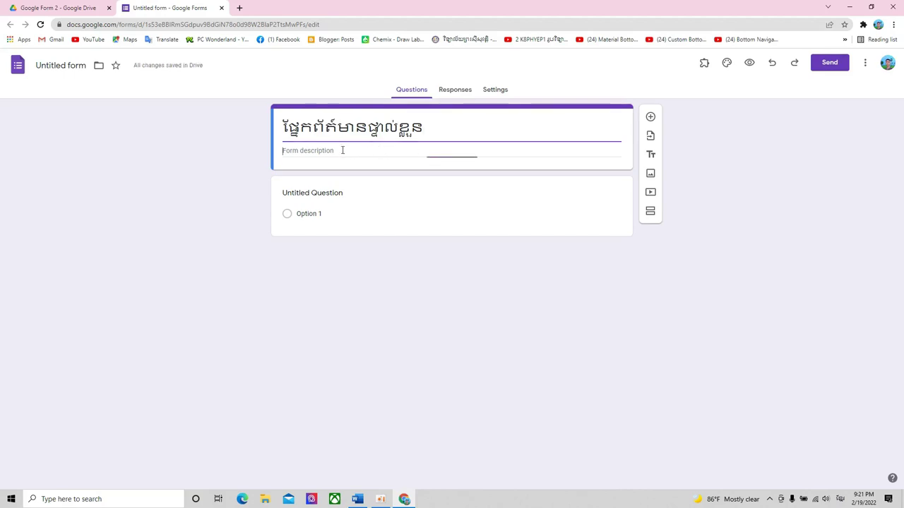
text(សូម)
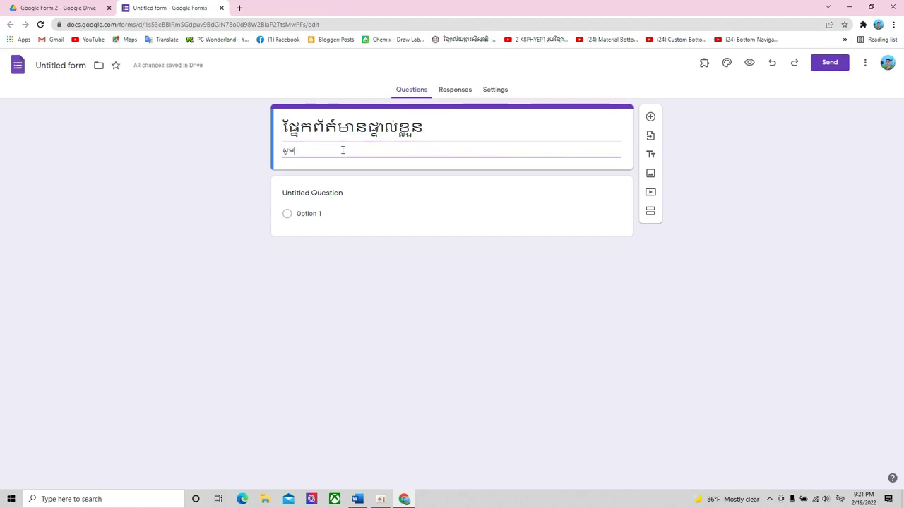
text(បំពេញព័ត៌មាន)
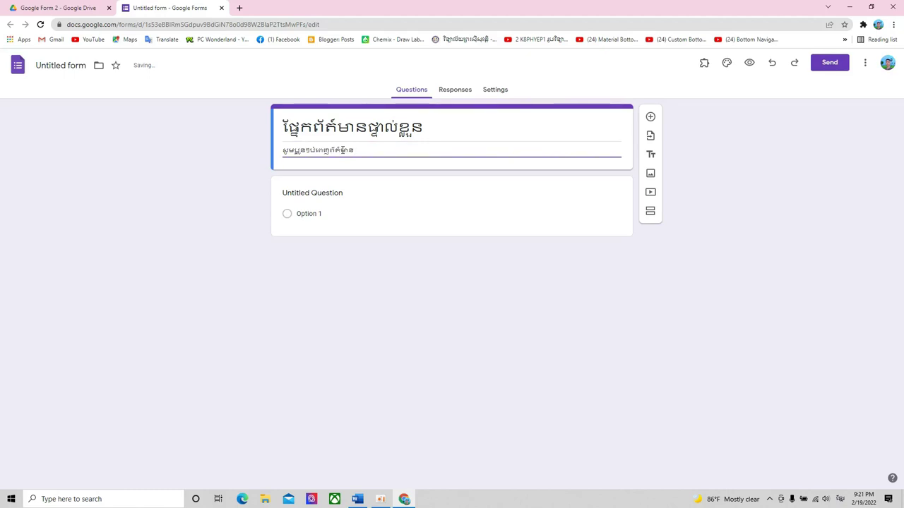
text(របស់ខ្លួនឱ្យបានត្រឹមត្រូវ)
click(563, 129)
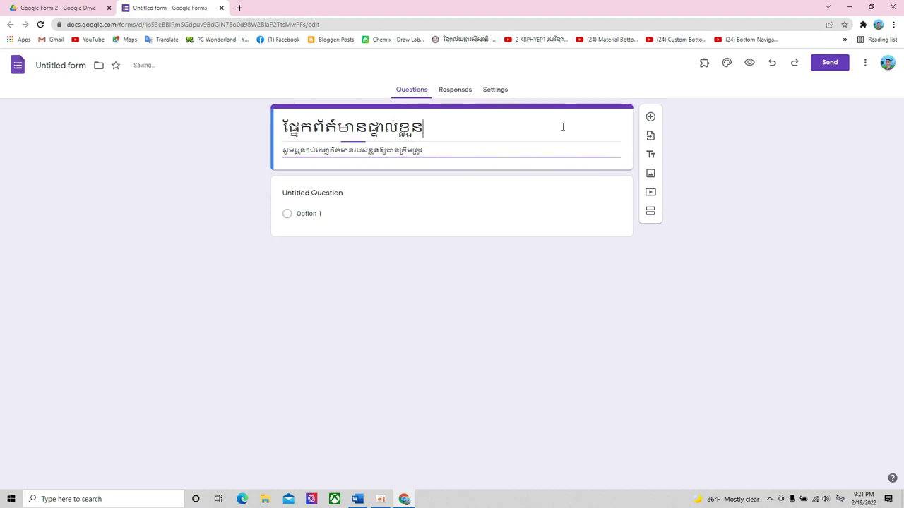
click(626, 163)
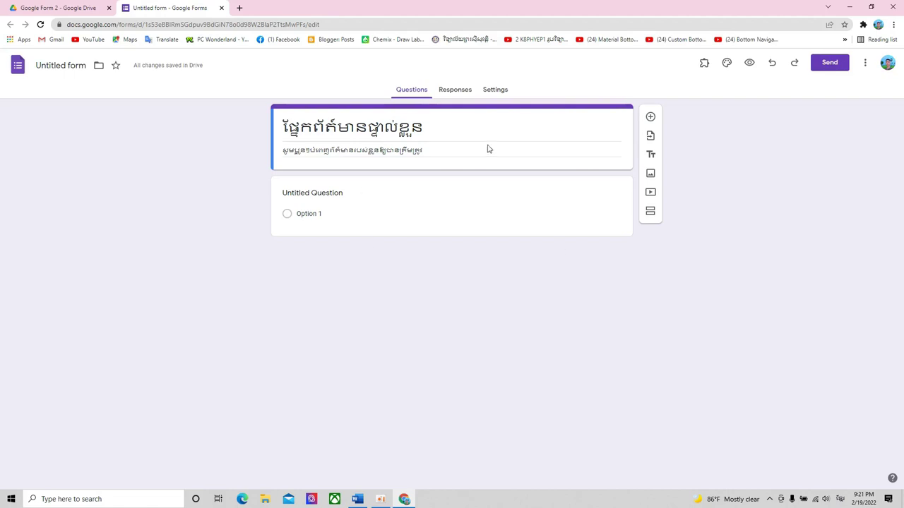
click(322, 197)
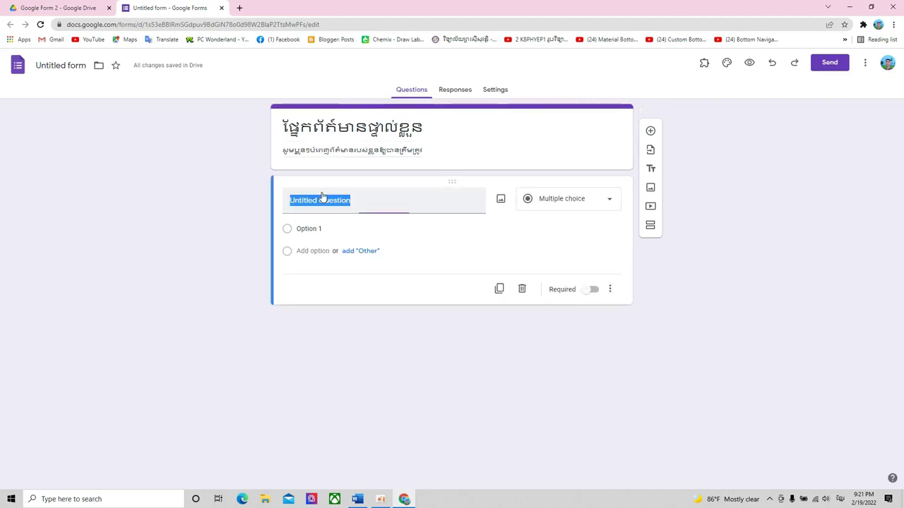
click(481, 149)
click(473, 128)
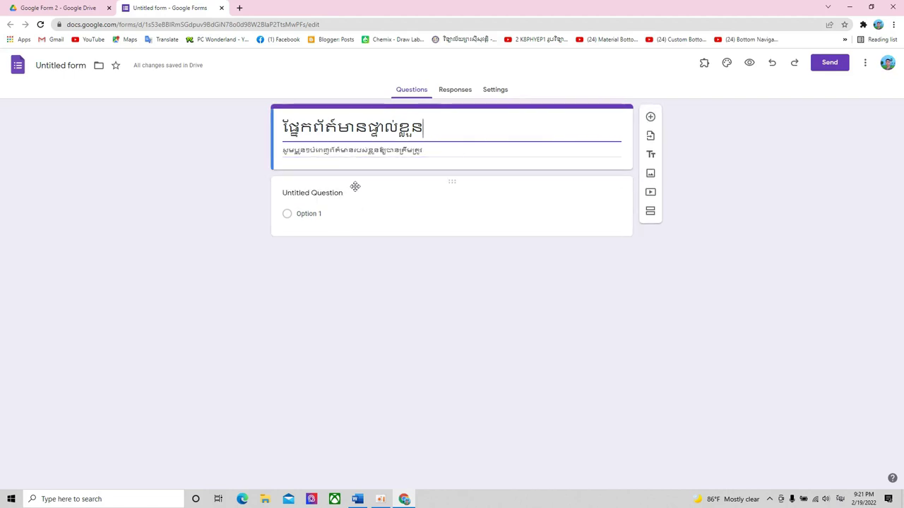
- Title the first question ឈ្មោះ: and make it a Short answer question
click(355, 199)
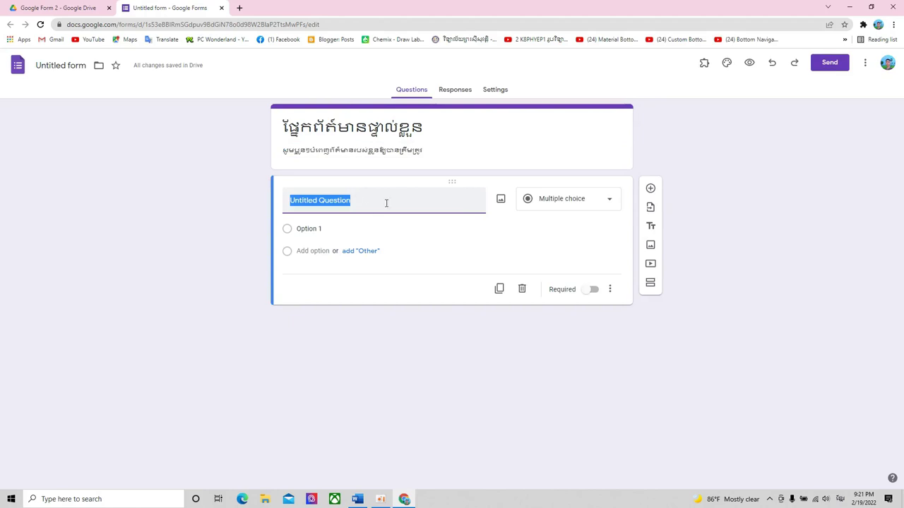
text(ឈ្មោះ)
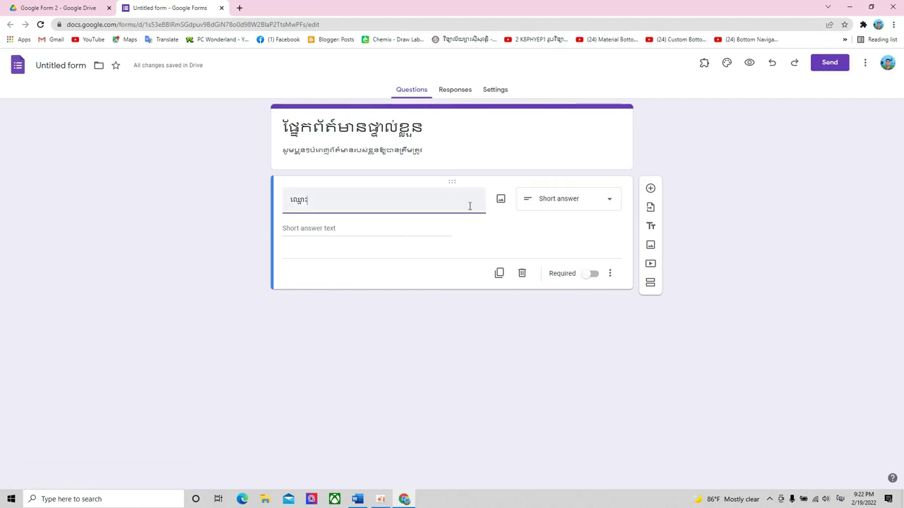
click(329, 198)
click(607, 202)
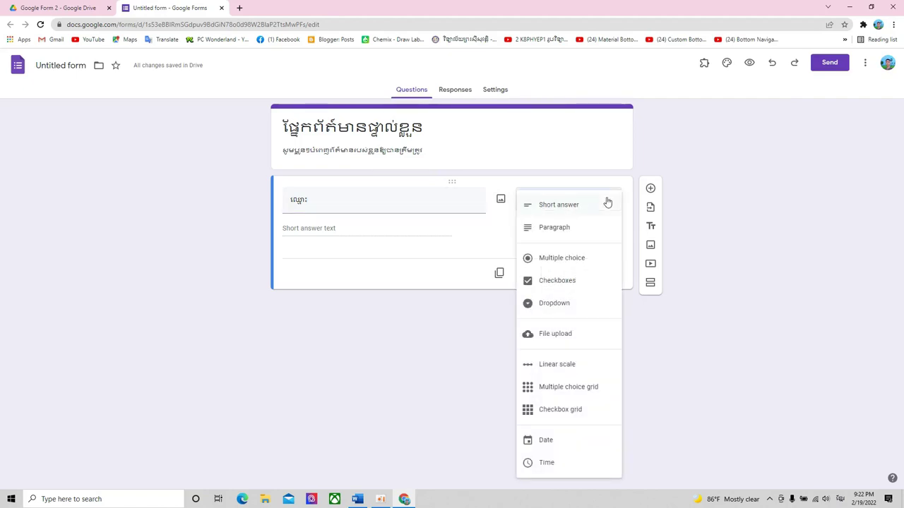
click(572, 206)
click(595, 204)
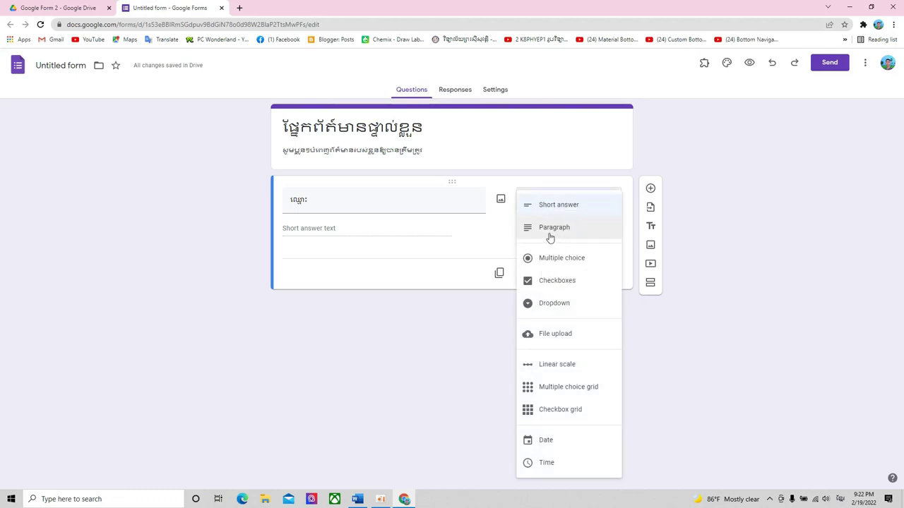
click(551, 236)
click(587, 208)
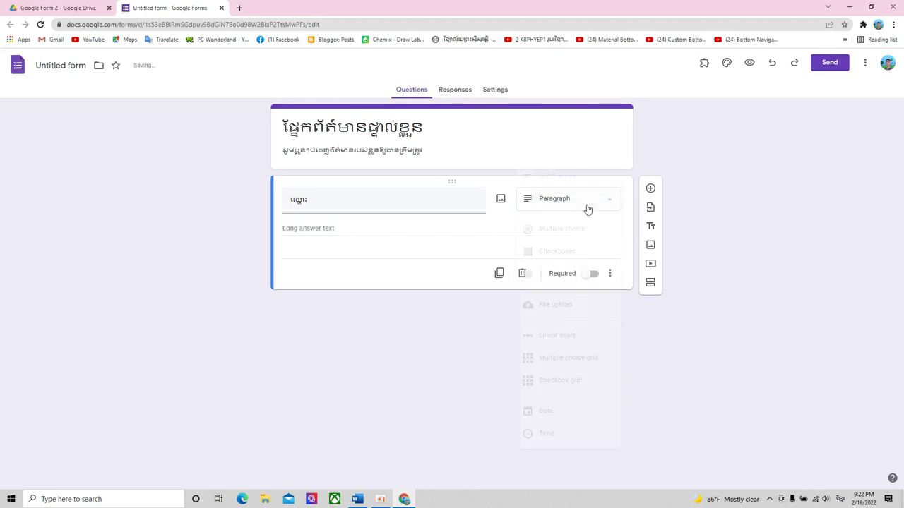
click(563, 178)
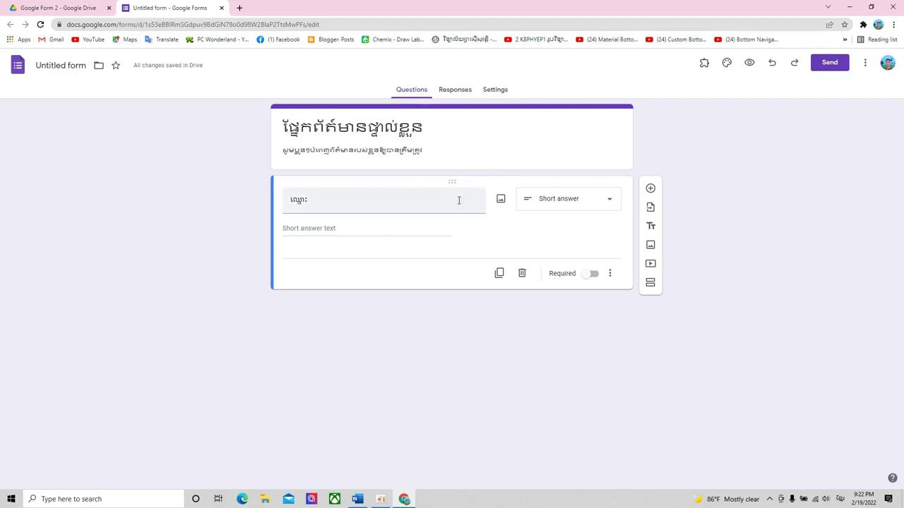
- Mark the ឈ្មោះ: name question as required
double_click(336, 204)
click(411, 203)
click(588, 276)
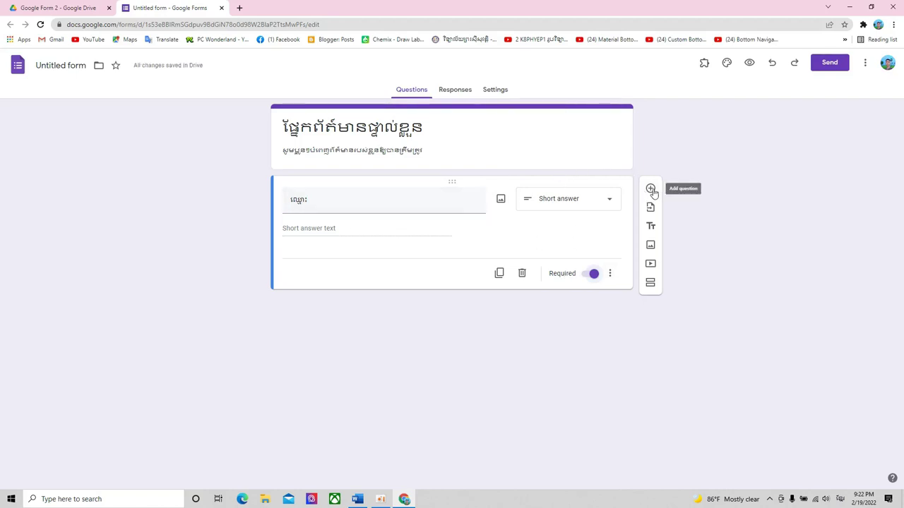
- Add a second question titled ភេទ with options ប្រុស and ស្រី
click(650, 190)
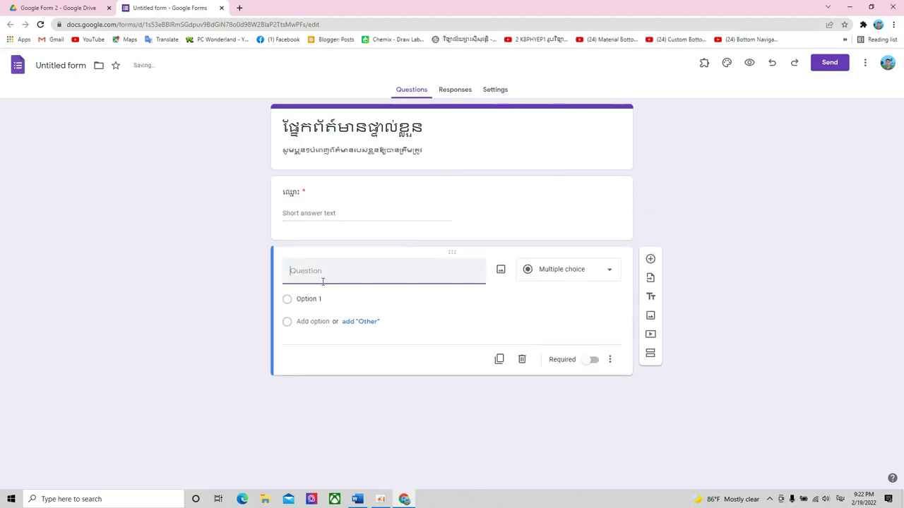
text(ក)
text(េទ)
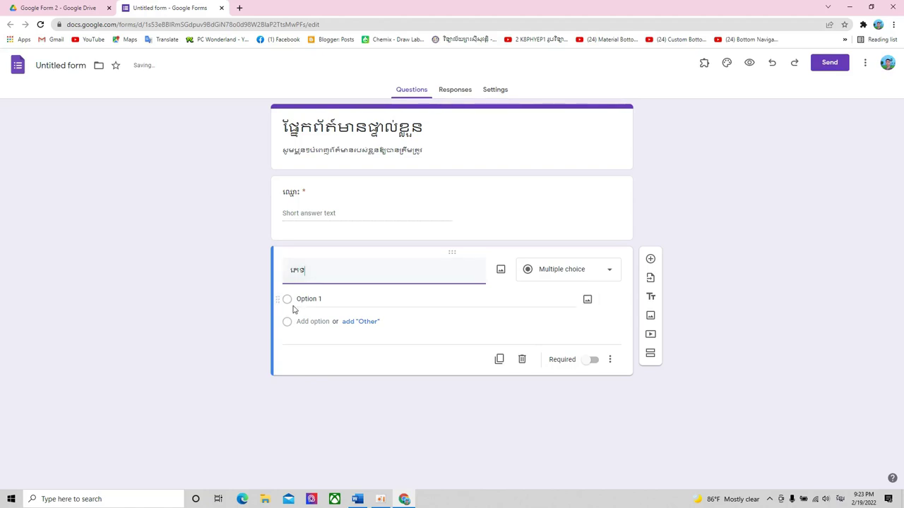
click(332, 301)
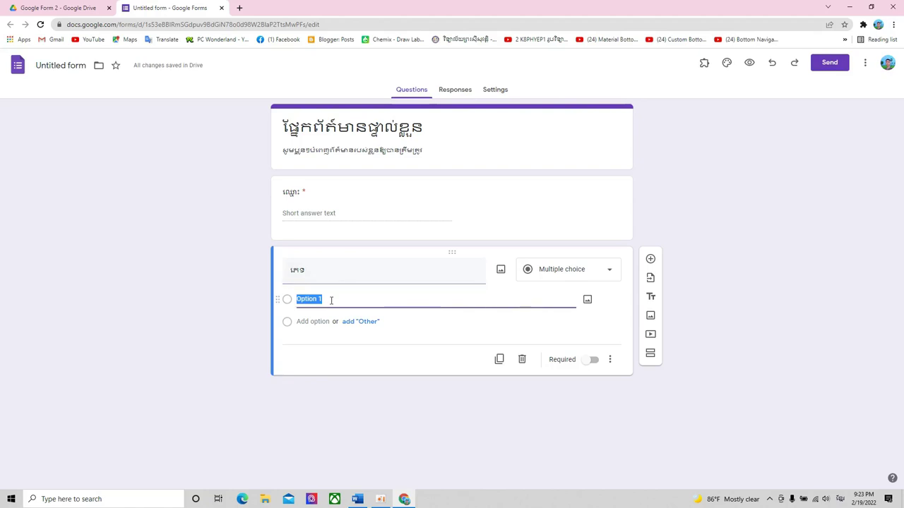
text(ប្រុស)
key(Return)
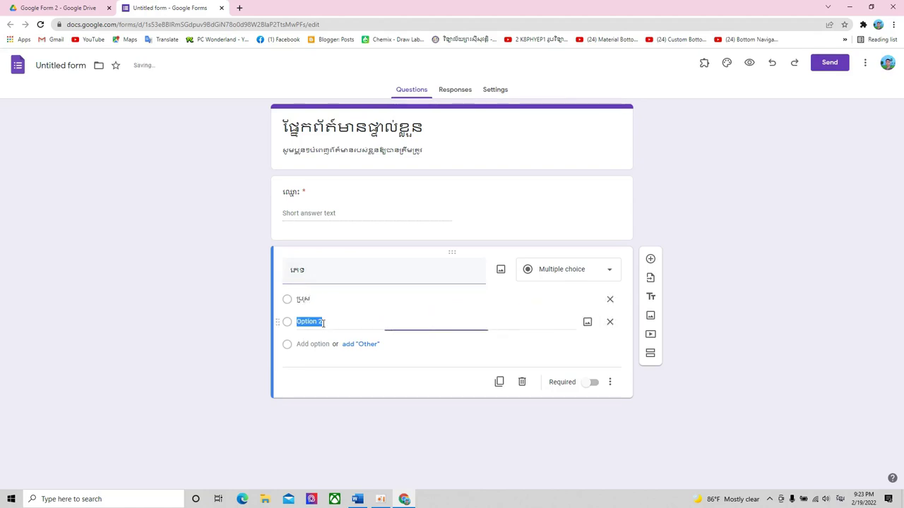
text(ស្រី)
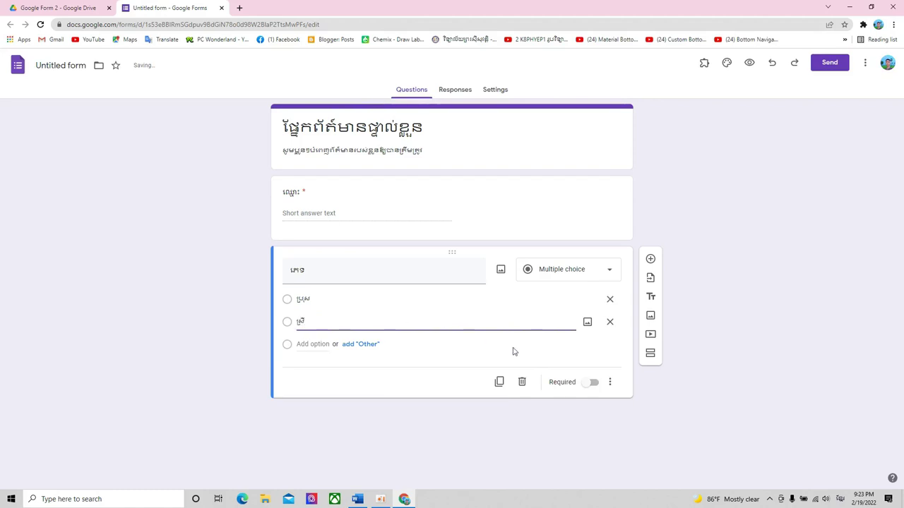
- Make the ភេទ question required, drop the extra third option, and add a blank question below
click(589, 382)
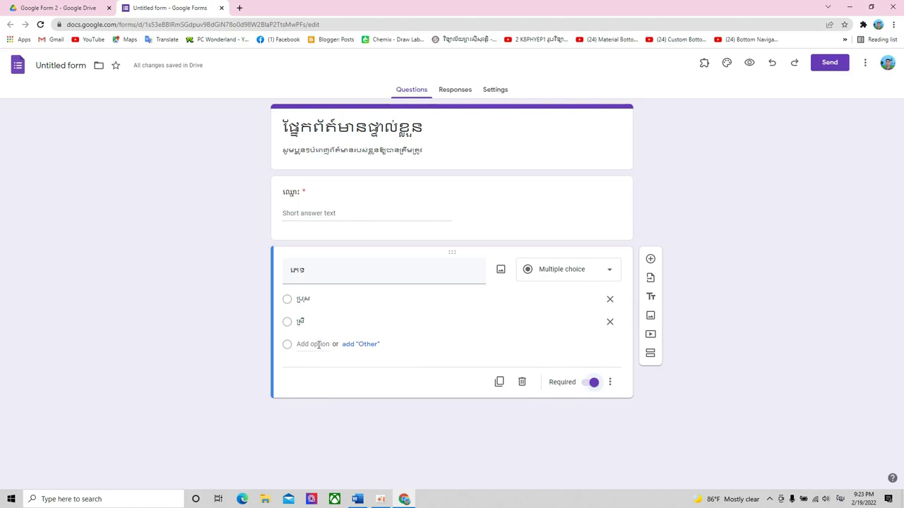
click(318, 344)
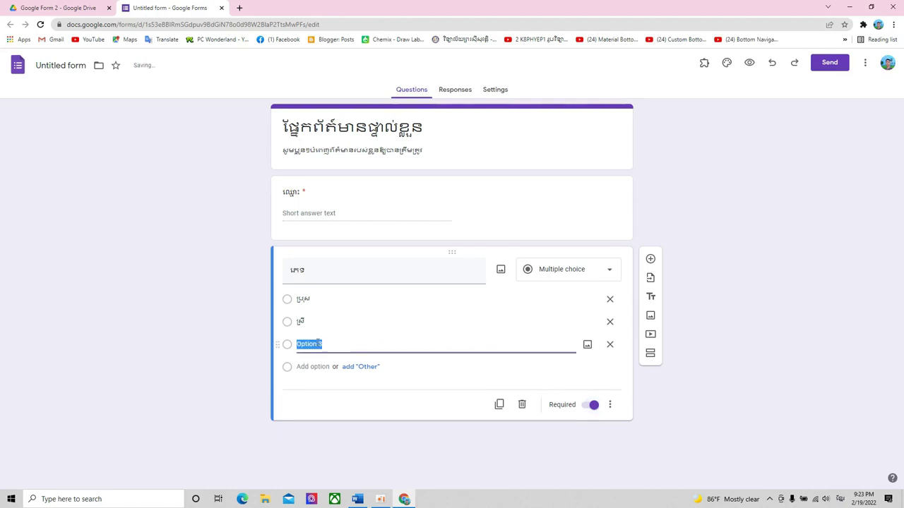
click(611, 344)
click(407, 299)
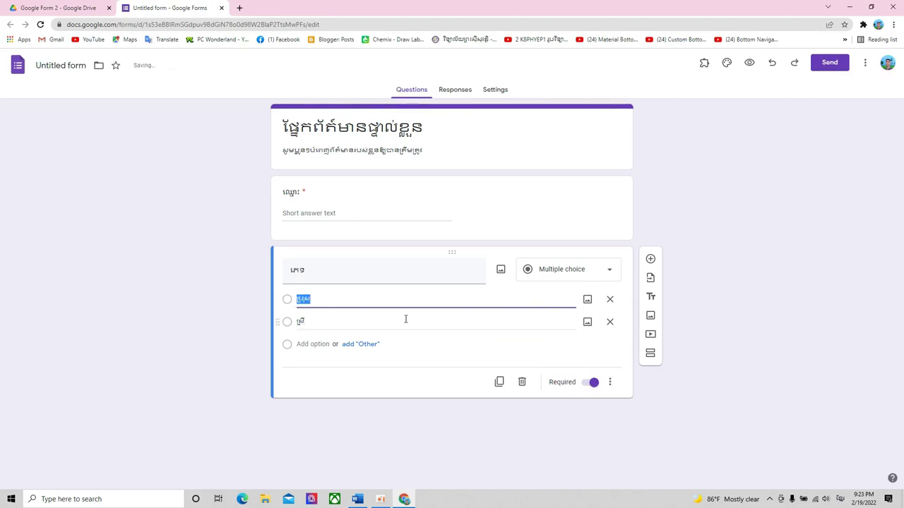
click(411, 323)
click(434, 302)
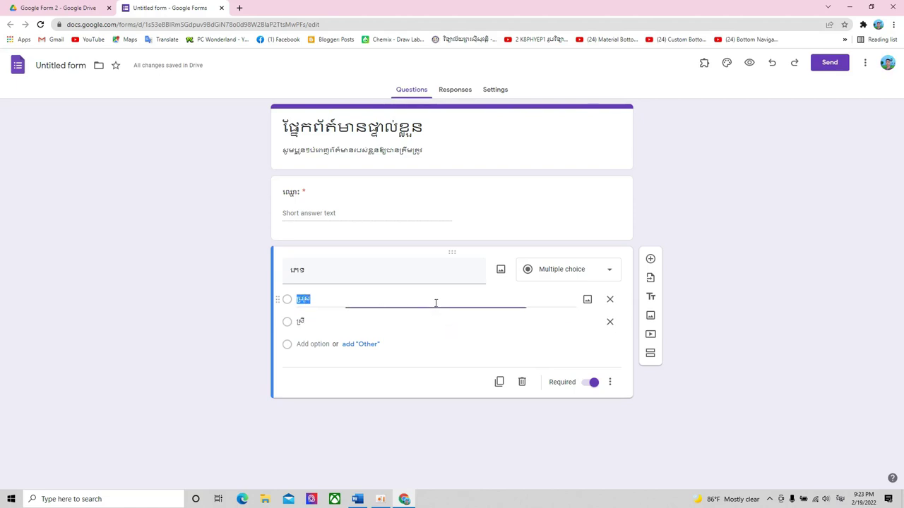
click(431, 322)
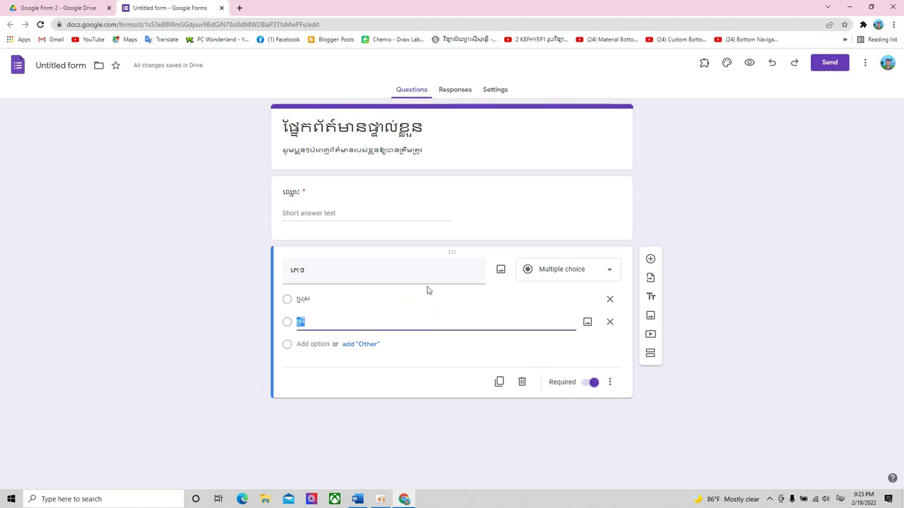
click(374, 299)
key(Down)
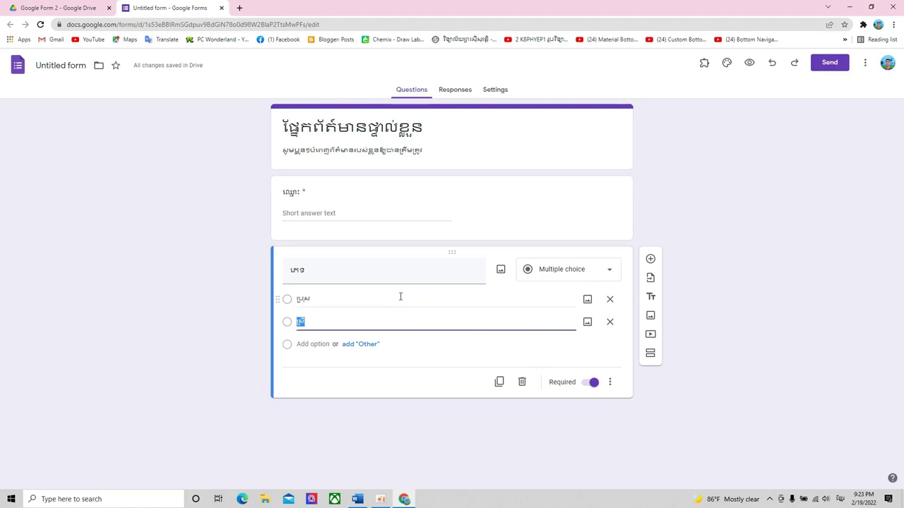
click(335, 318)
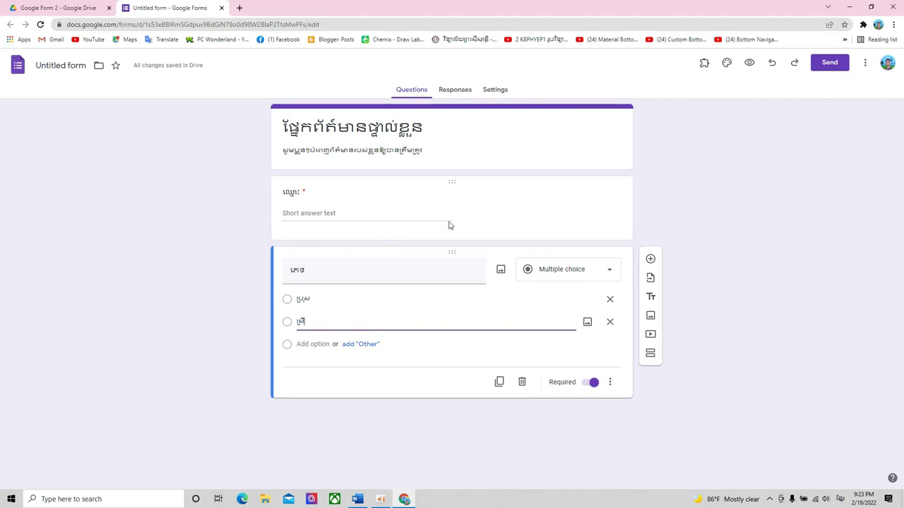
click(650, 259)
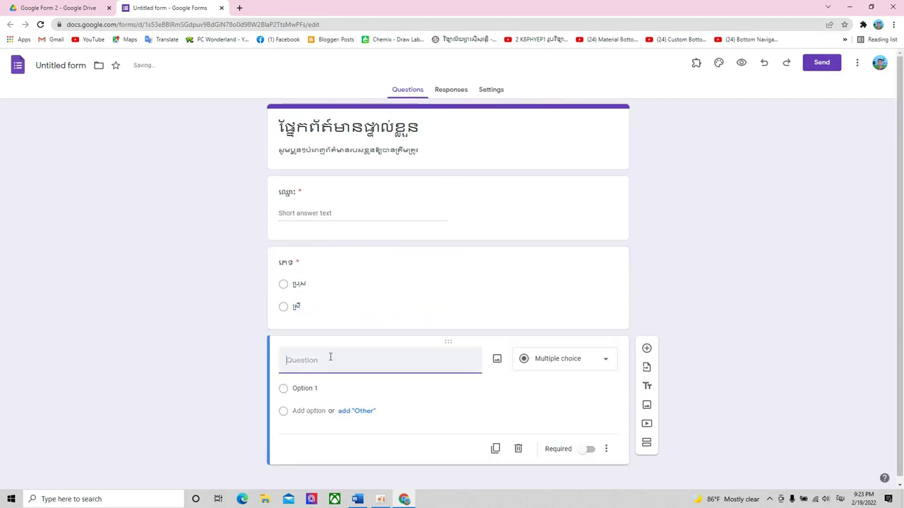
- Title the new question លេខរៀង and set its type to Dropdown
text(ឈ)
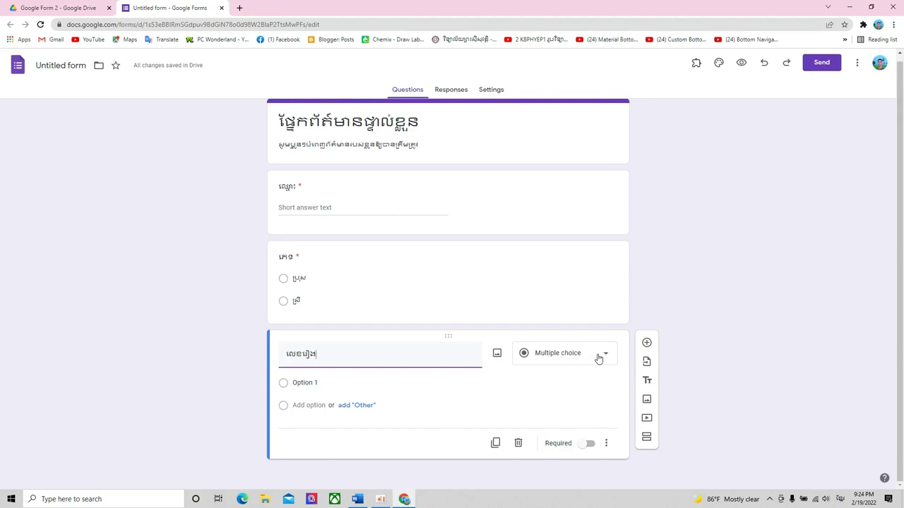
click(598, 357)
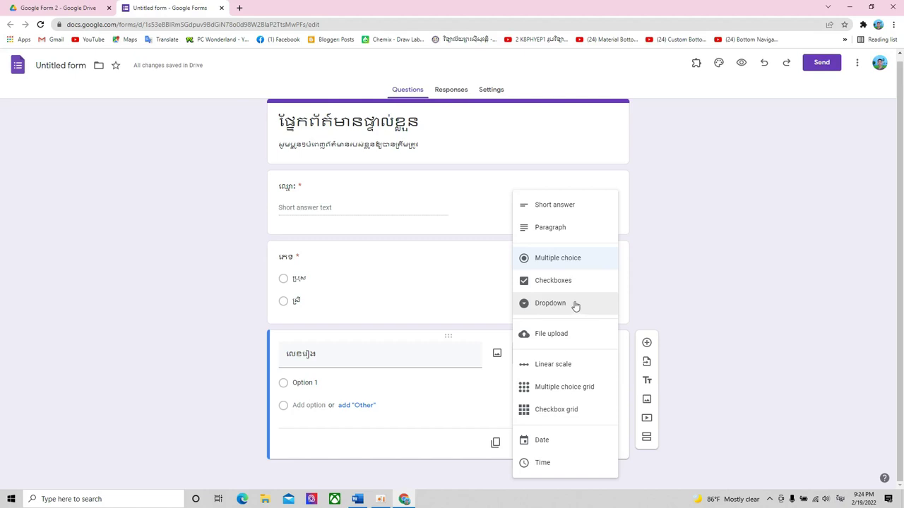
click(576, 304)
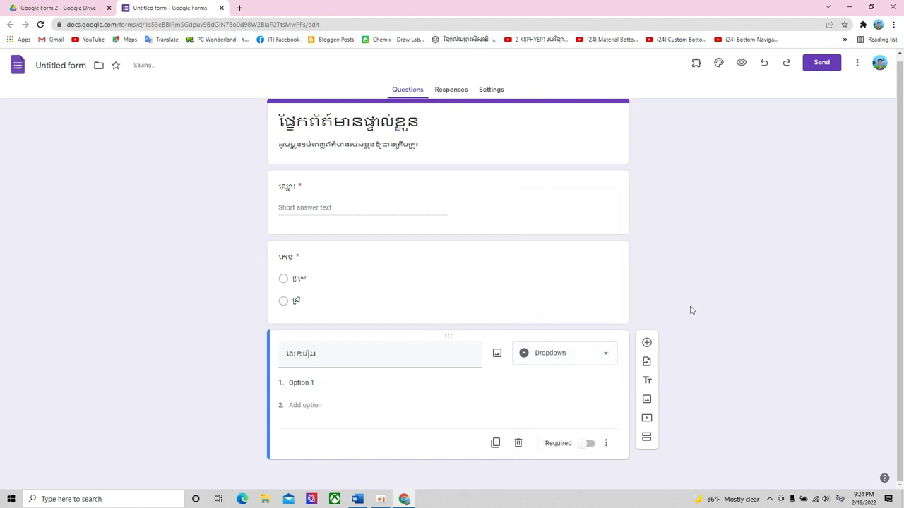
- Add dropdown options 1 through 7 to the លេខរៀង question
click(310, 384)
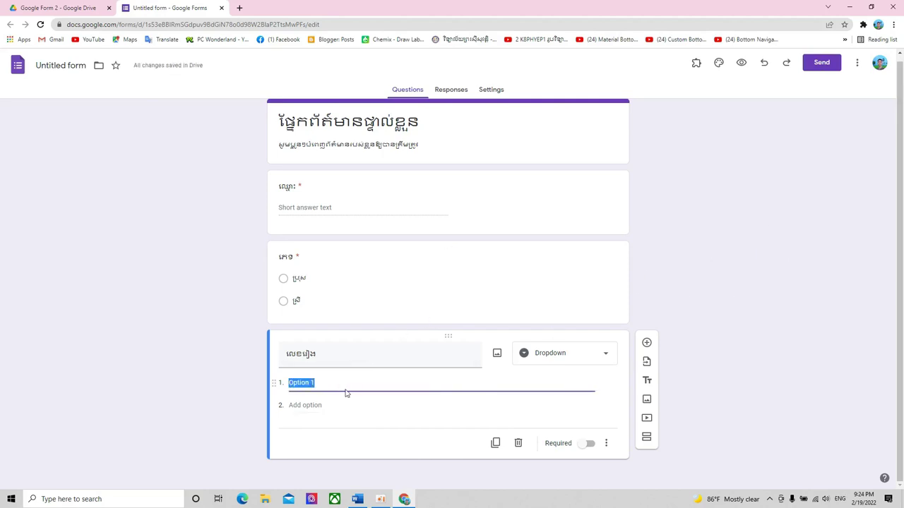
text(1)
click(328, 405)
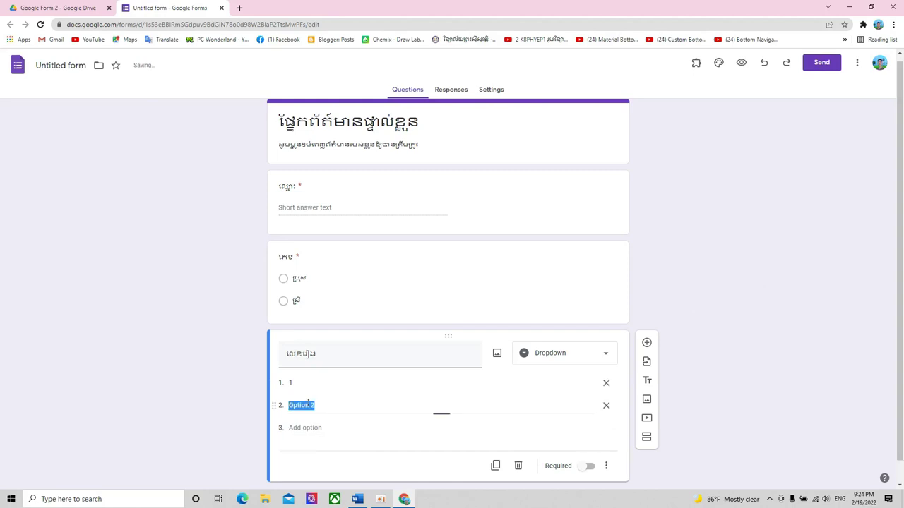
text(2)
click(306, 427)
text(3)
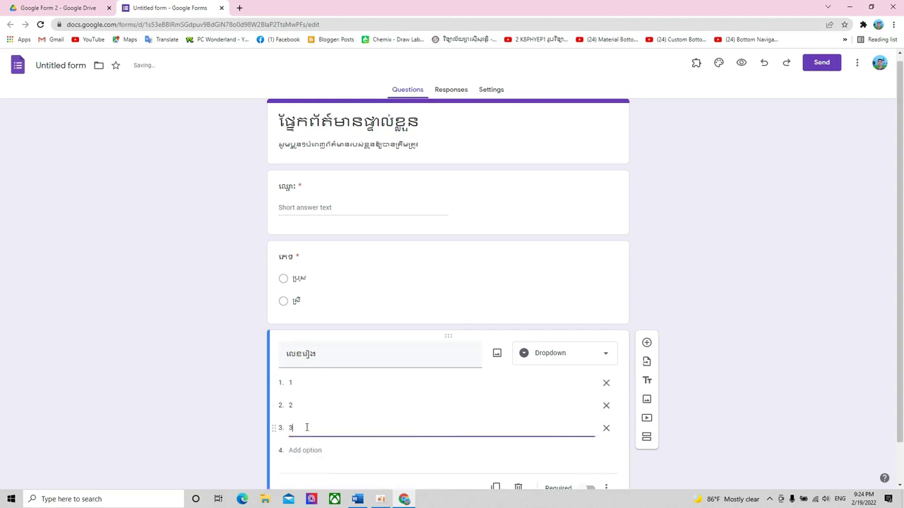
click(303, 406)
text(4)
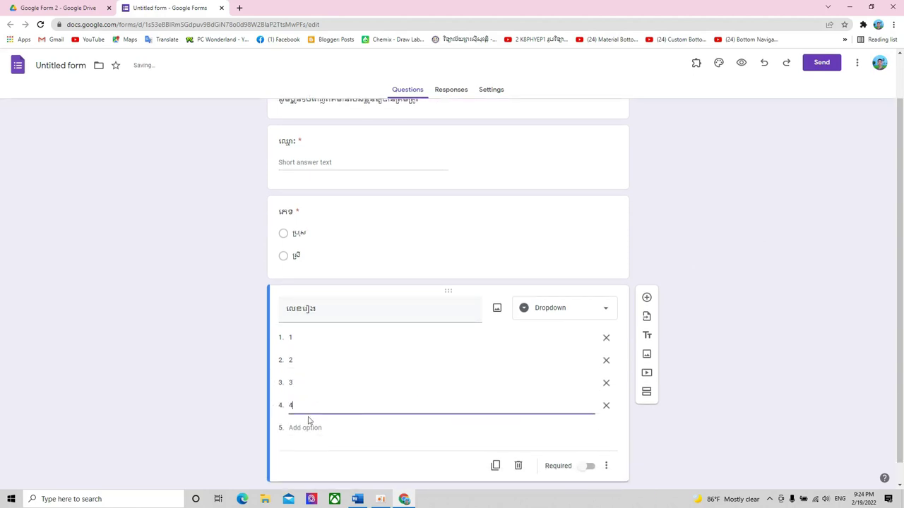
click(307, 427)
text(5)
click(305, 405)
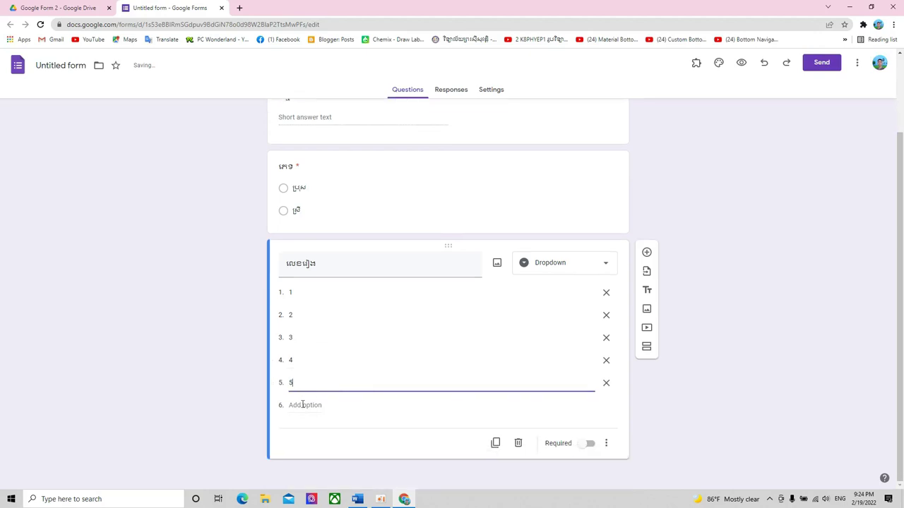
text(6)
click(304, 427)
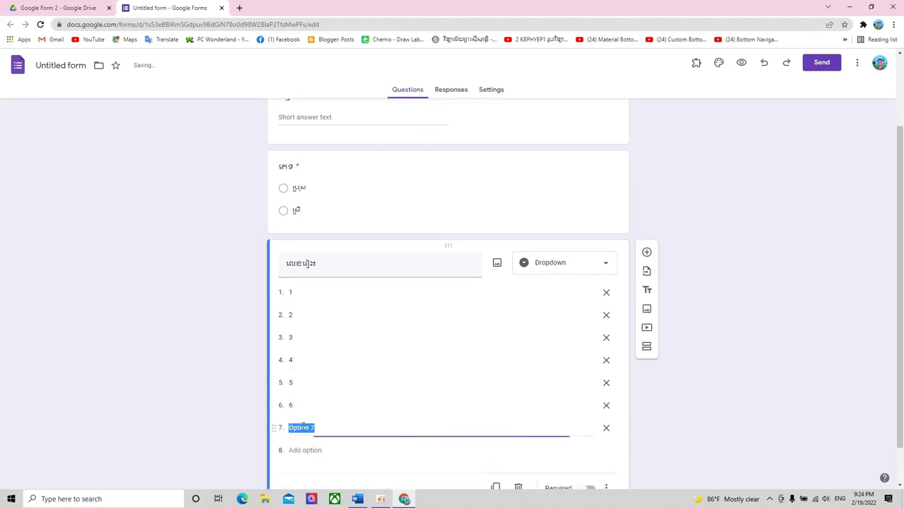
text(7)
click(307, 450)
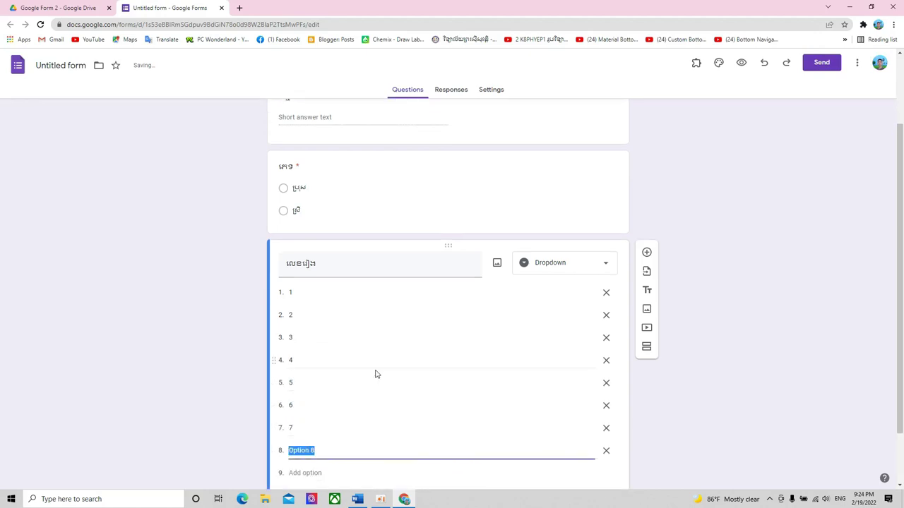
- Delete the extra dropdown options, leaving only option 4
click(606, 450)
click(606, 428)
click(606, 408)
click(605, 381)
click(605, 381)
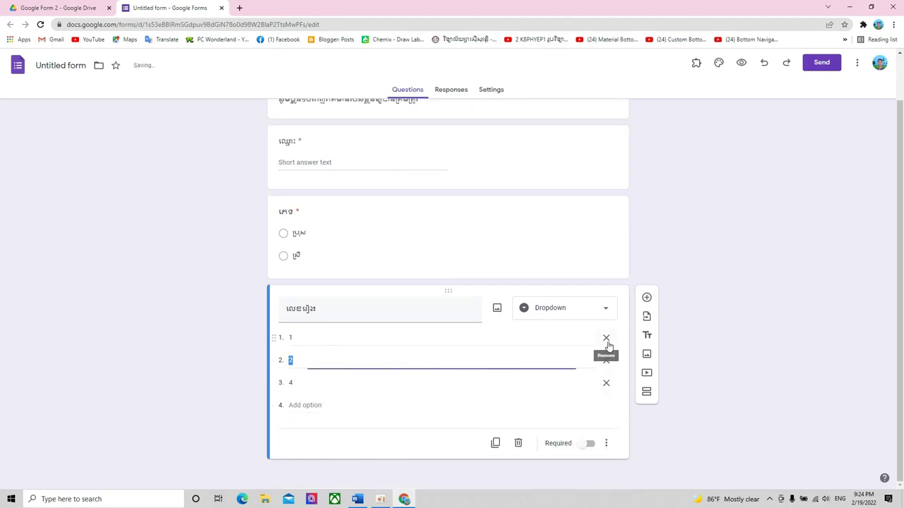
click(605, 345)
click(608, 361)
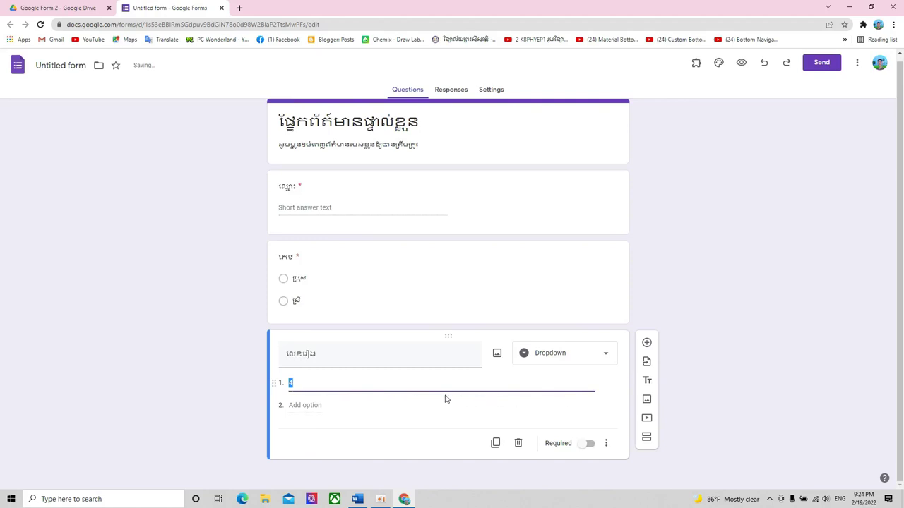
click(407, 385)
click(585, 360)
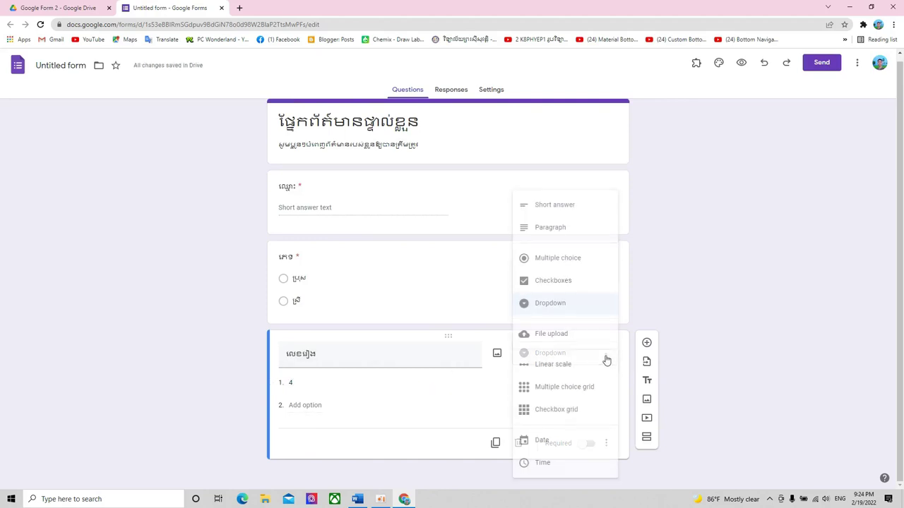
- Change the លេខរៀង question to a required Short answer
click(560, 213)
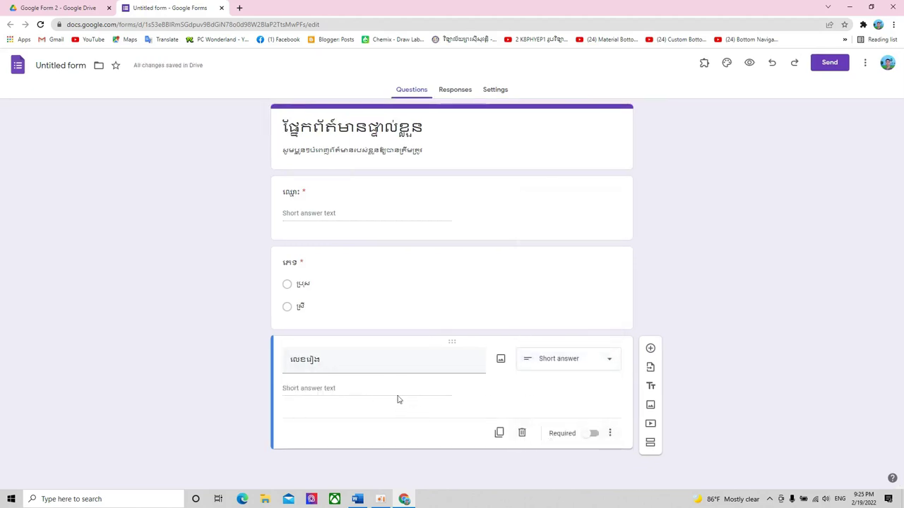
click(592, 434)
click(478, 152)
click(496, 134)
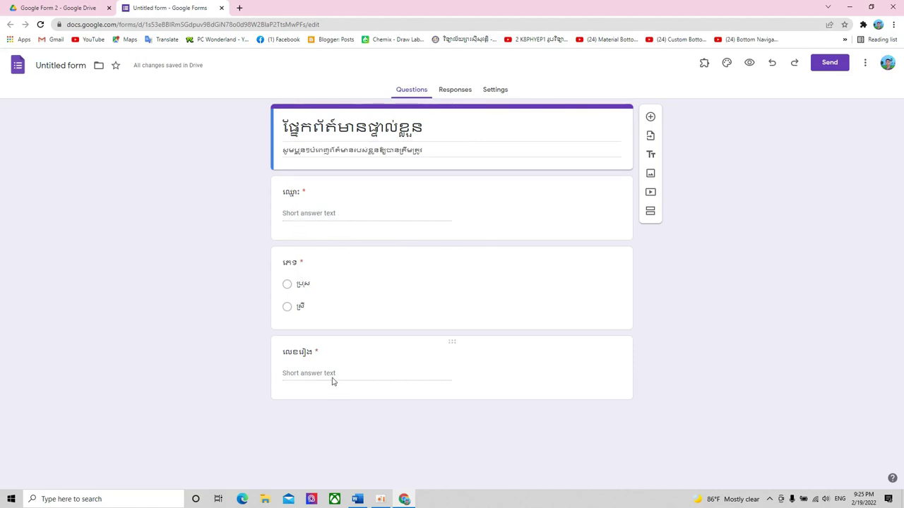
click(626, 370)
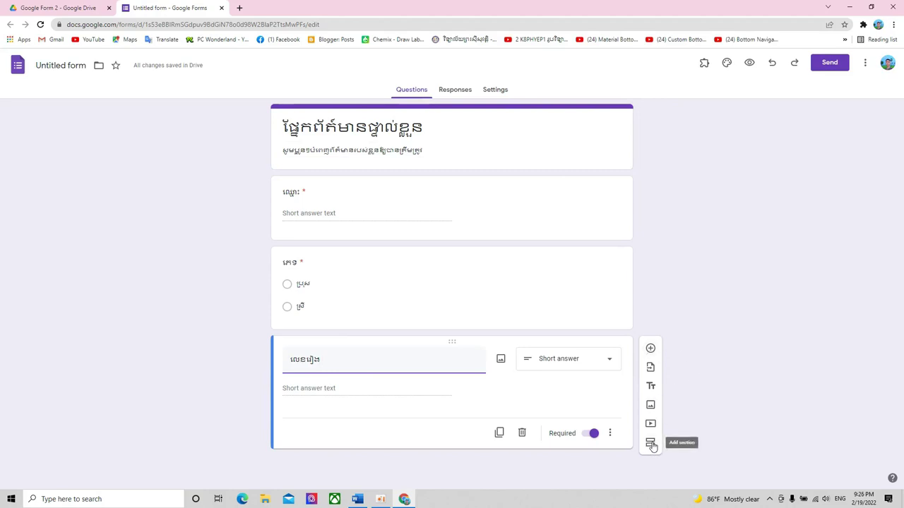
- Add a second section and title it សំណួរជ្រើសរើស
click(650, 443)
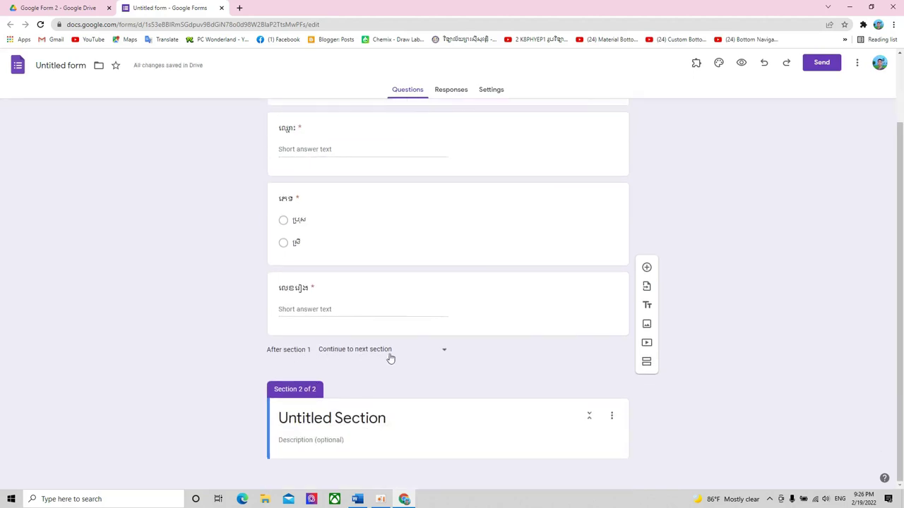
click(550, 412)
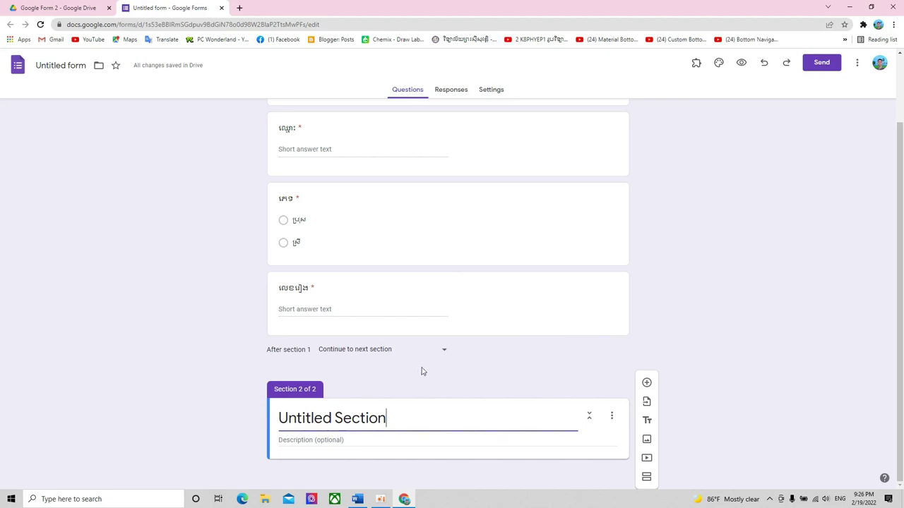
drag(388, 421, 268, 425)
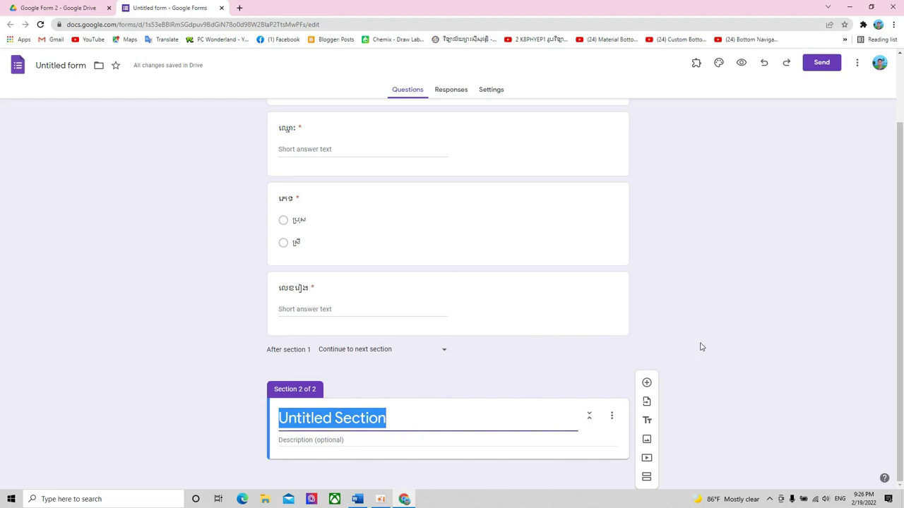
text(k)
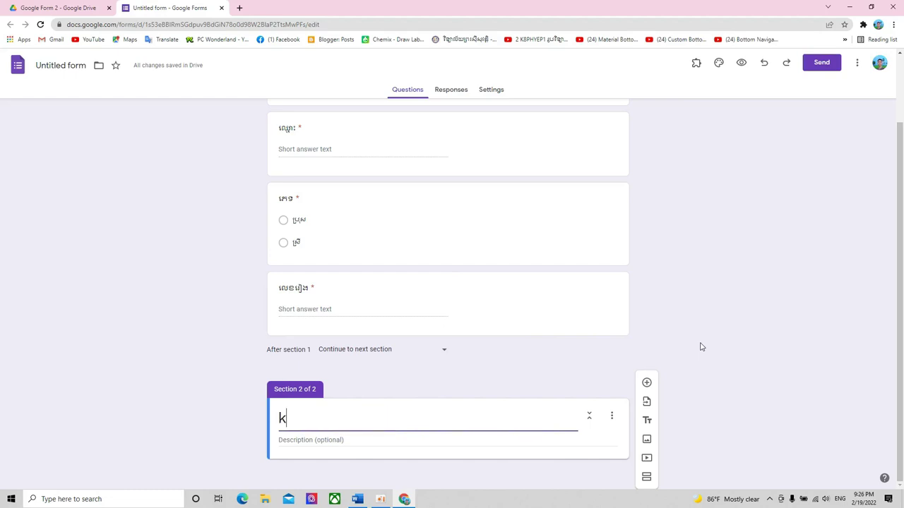
key(BackSpace)
key(super+space)
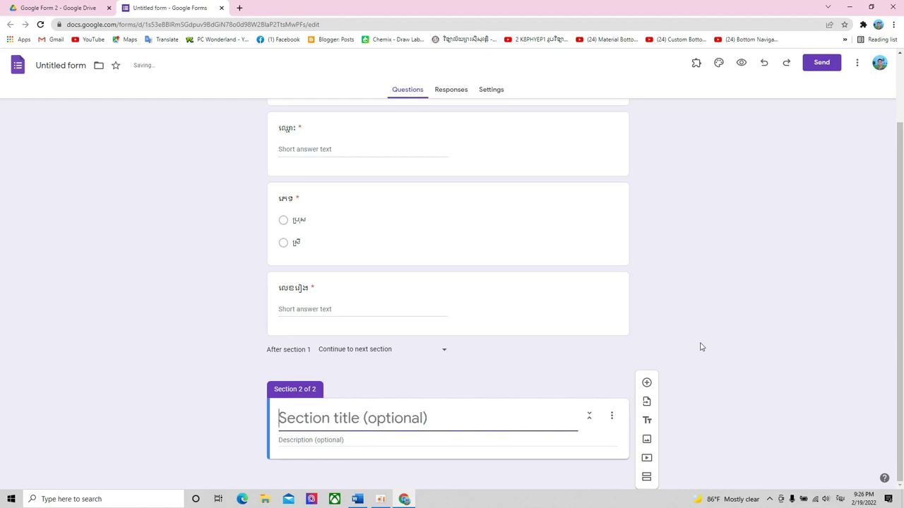
text(សំណួរ)
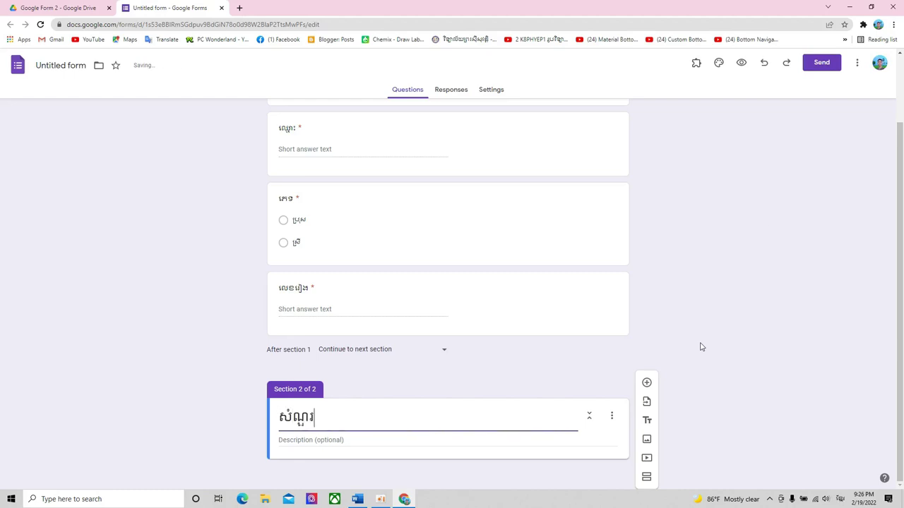
text(ជ្រើសរើស)
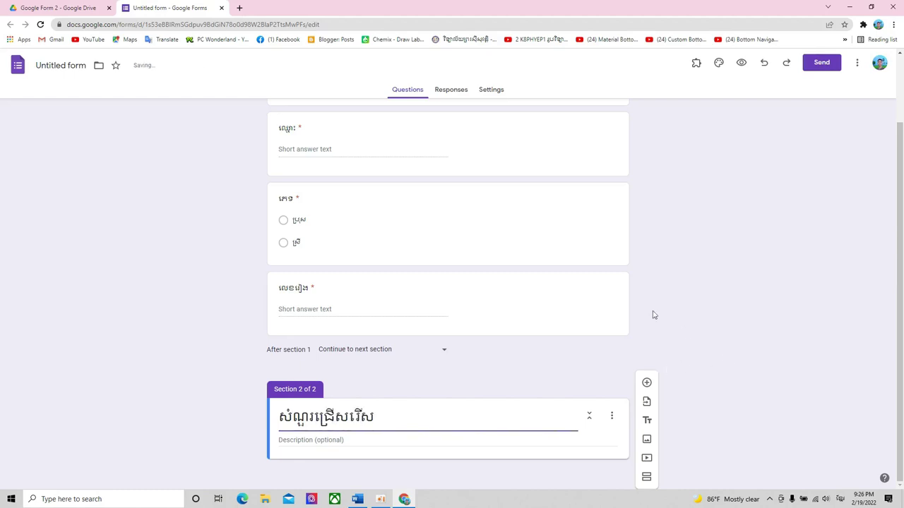
- Type a one-line Khmer description for Section 2 asking for correct answers
click(343, 441)
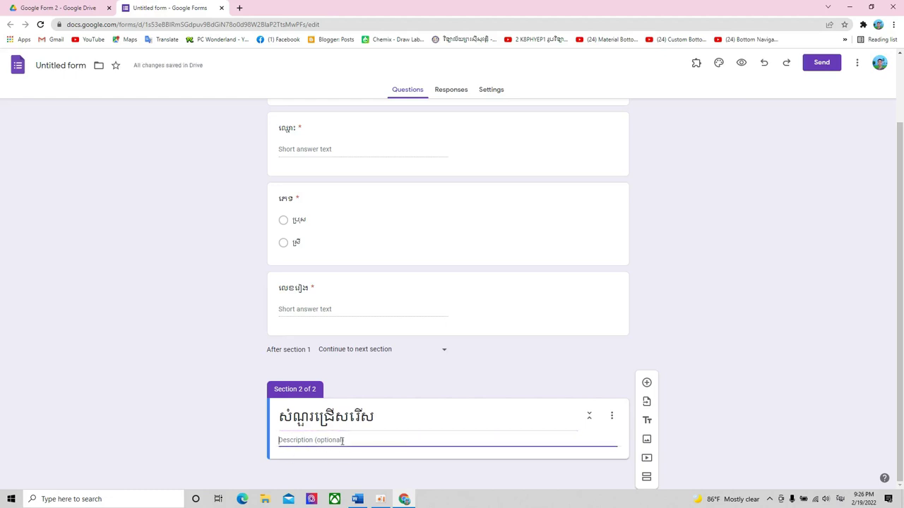
text(សូមជ)
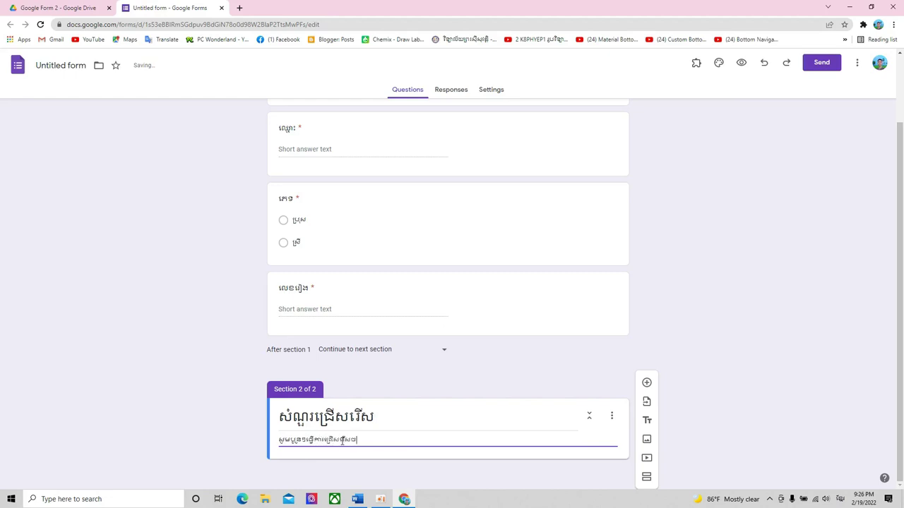
text(ម)
text(ន)
text(គិតថាត្រឹមត្រូ)
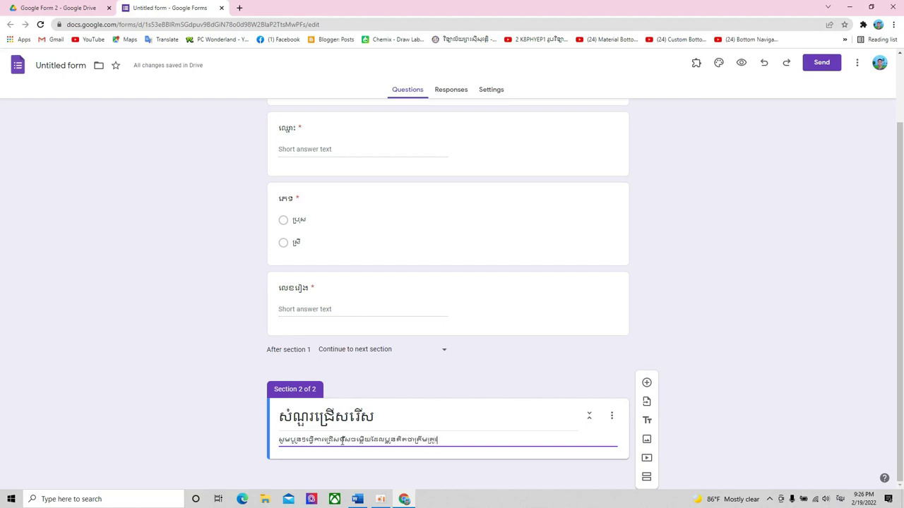
text(វ)
scroll(516, 315, up, 2)
scroll(513, 314, down, 2)
- Fix a mistyped Khmer character near the start of the section description
click(384, 414)
triple_click(440, 436)
click(403, 419)
triple_click(301, 445)
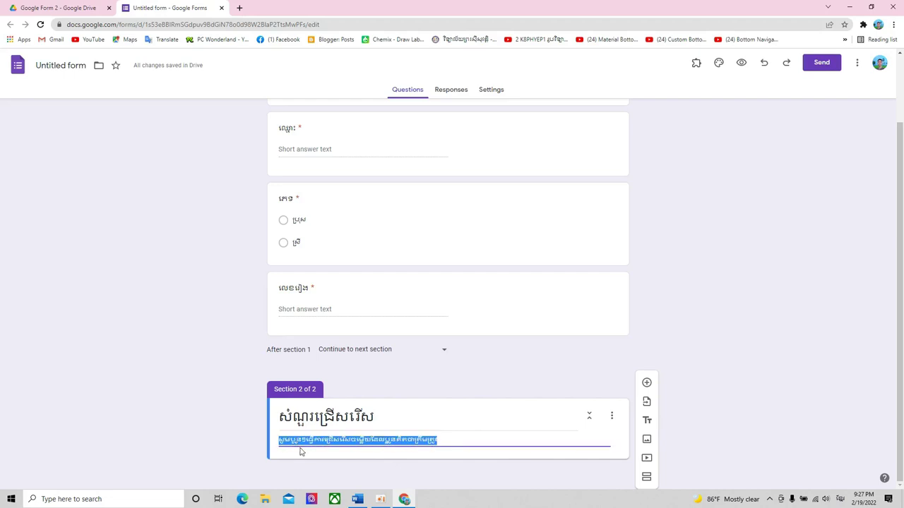
click(301, 445)
key(BackSpace)
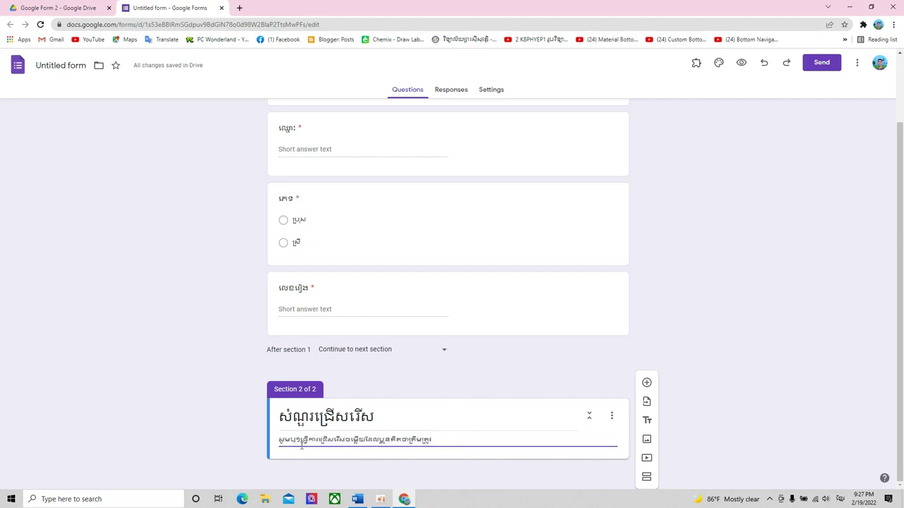
text(ន)
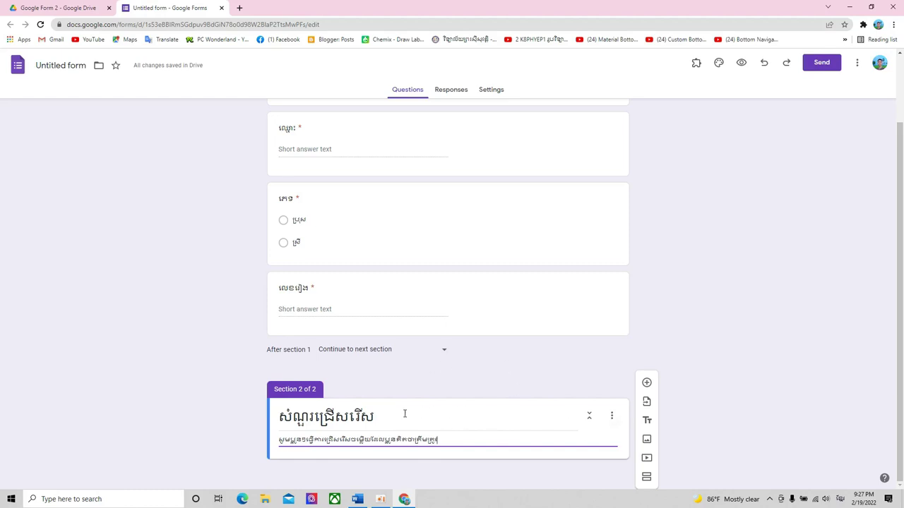
- Add a new question to Section 2 and paste exam question 1's text from Word as its title
click(646, 384)
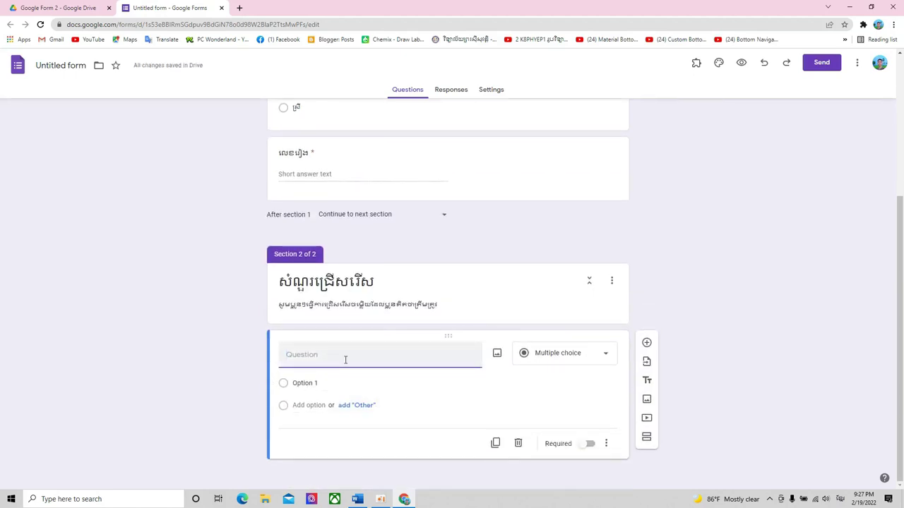
text(១ល)
key(BackSpace)
key(BackSpace)
click(357, 499)
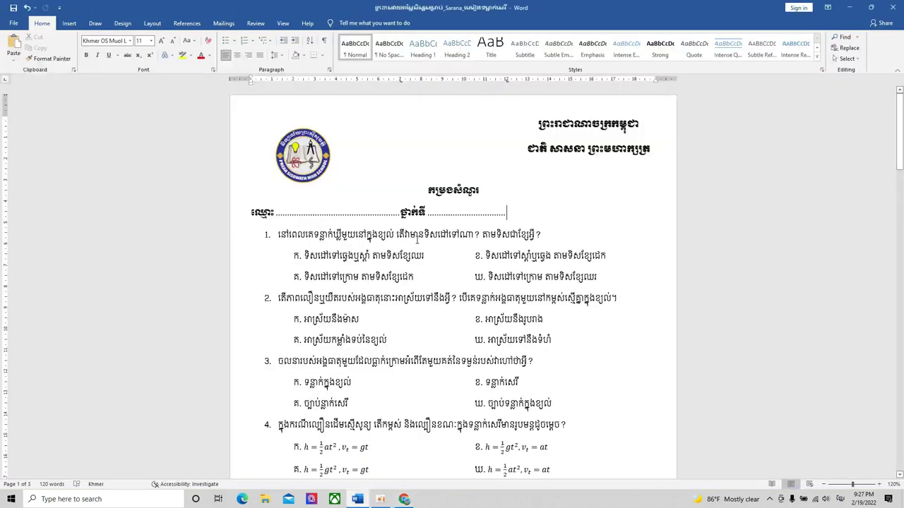
scroll(416, 238, down, 1)
drag(542, 207, 255, 206)
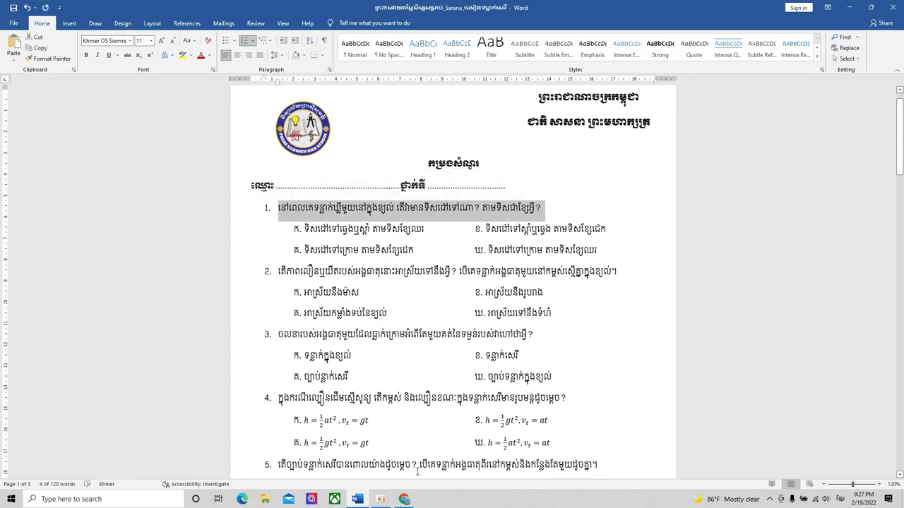
key(ctrl+c)
click(404, 499)
key(ctrl+v)
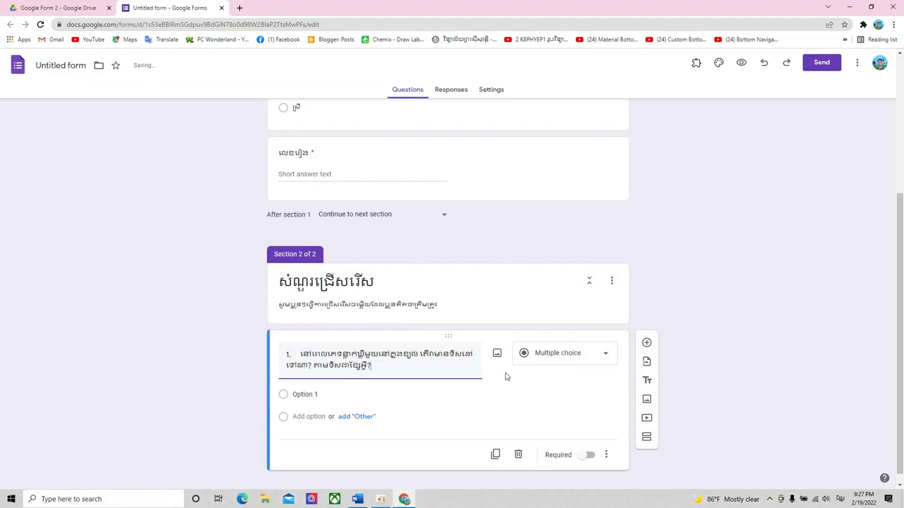
- Fill options 1 and 2 with question 1's answers ក and ឃ copied from the Word exam
click(325, 382)
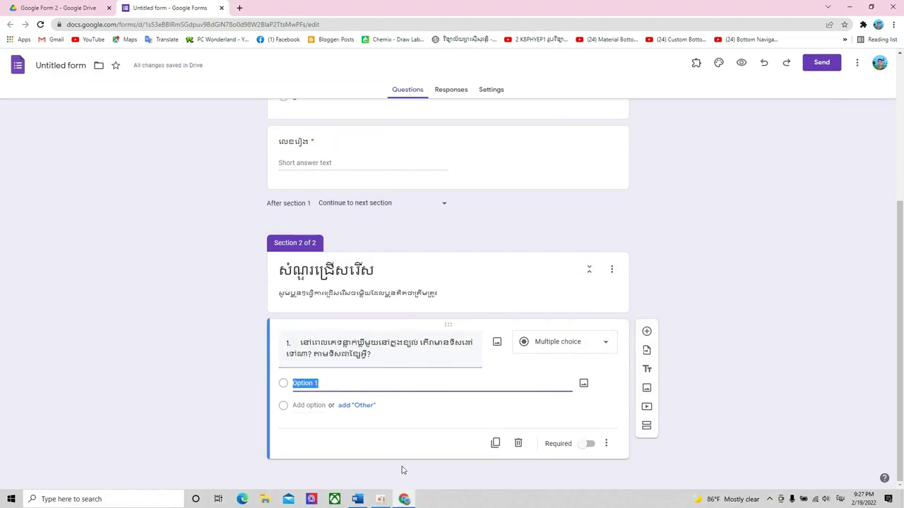
click(359, 499)
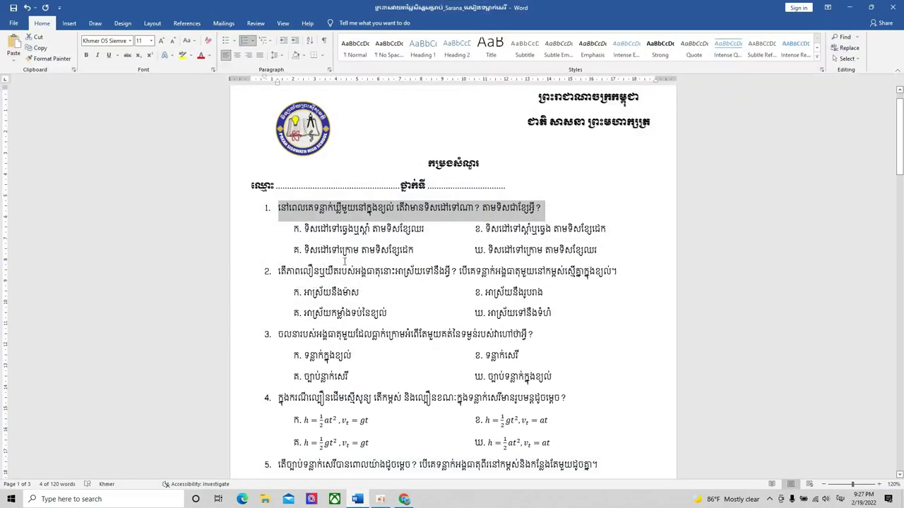
click(480, 257)
scroll(481, 257, down, 1)
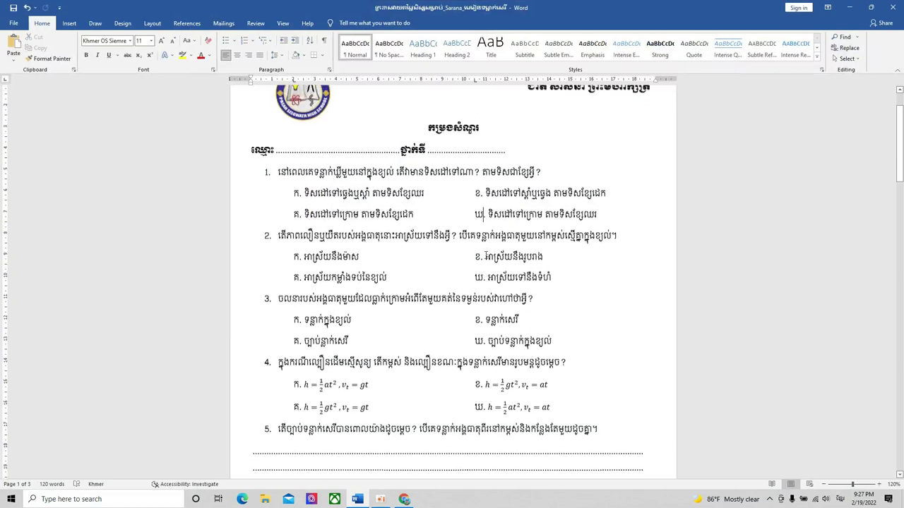
scroll(505, 251, up, 1)
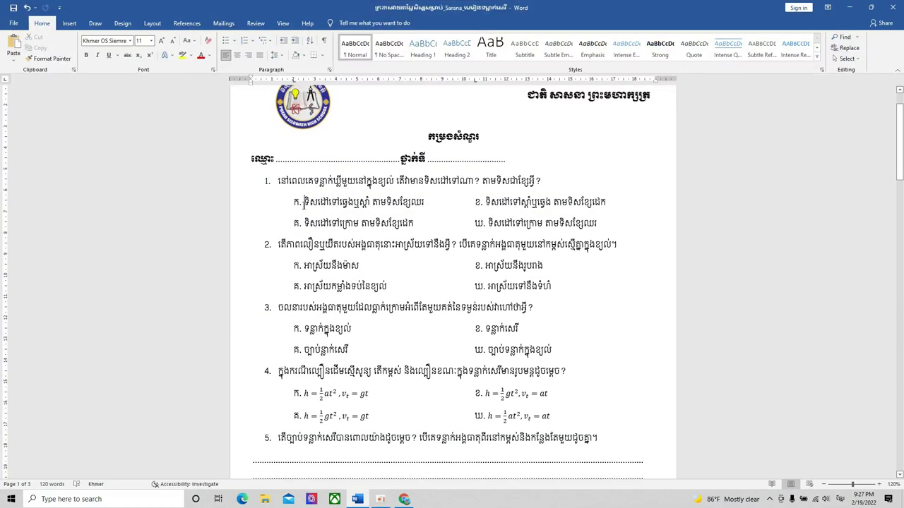
drag(305, 203, 565, 226)
click(559, 276)
click(575, 289)
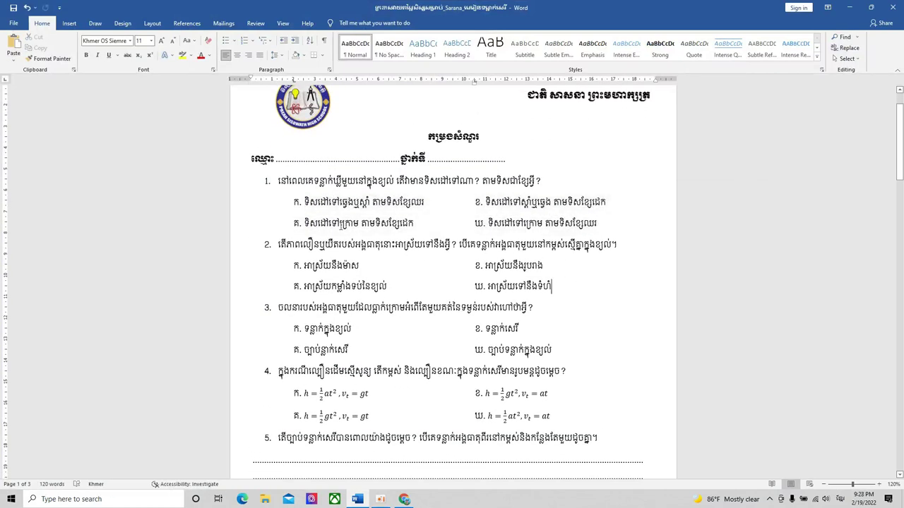
drag(282, 202, 453, 249)
click(507, 269)
drag(426, 202, 308, 205)
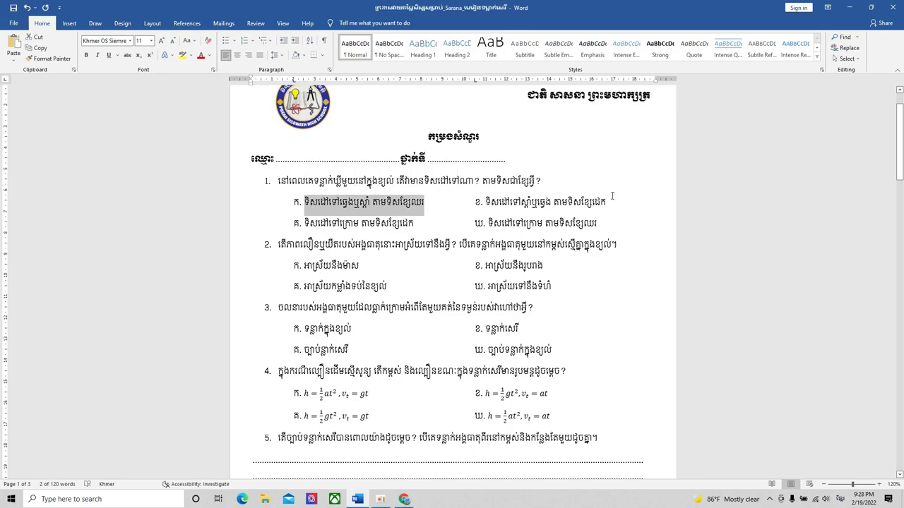
key(alt+Tab)
click(379, 385)
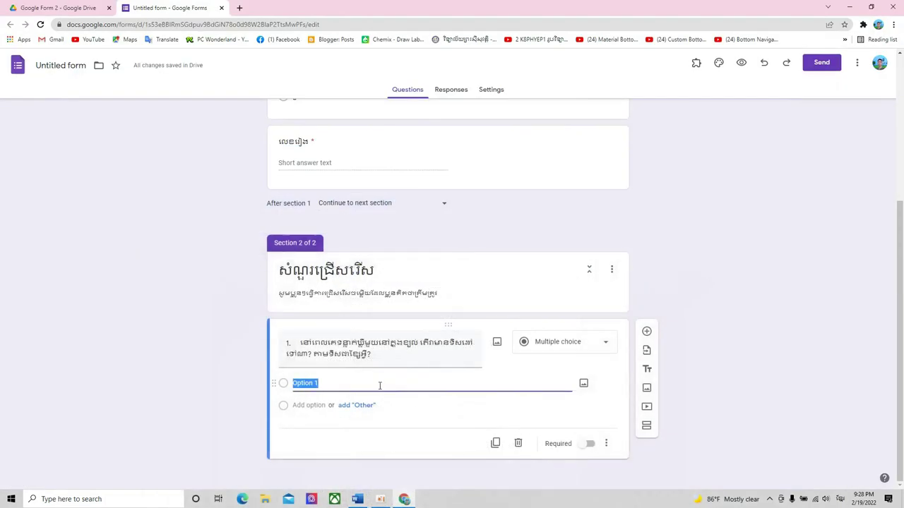
key(ctrl+v)
click(317, 404)
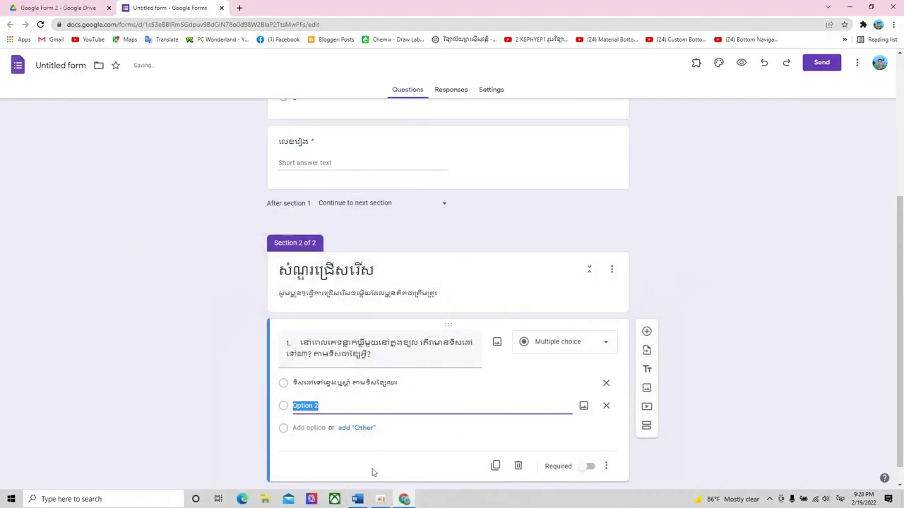
click(358, 499)
drag(487, 223, 596, 223)
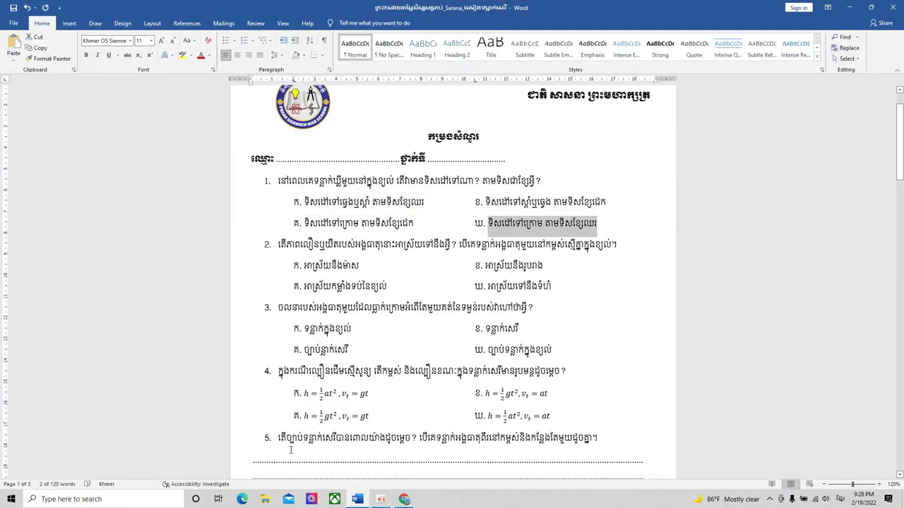
key(alt+Tab)
key(ctrl+v)
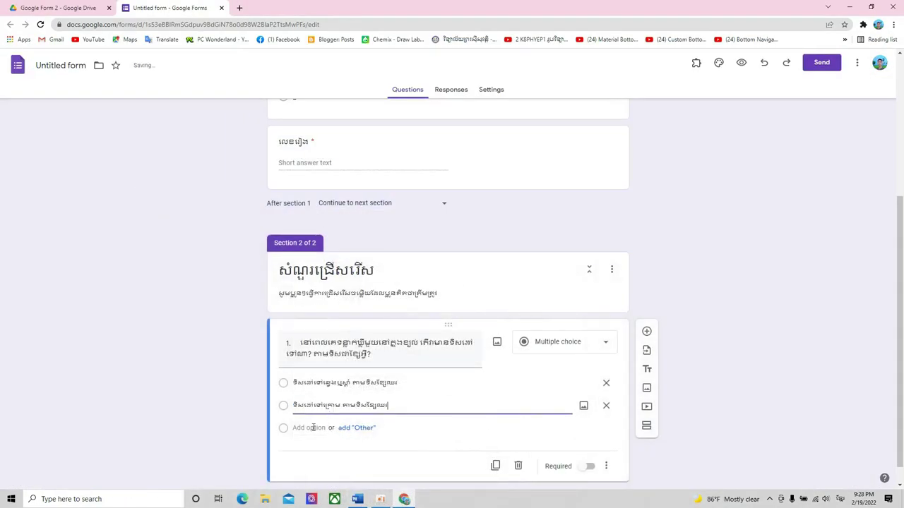
- Add options 3 and 4 holding question 1's answers ខ and គ from the Word exam
key(Return)
key(alt+Tab)
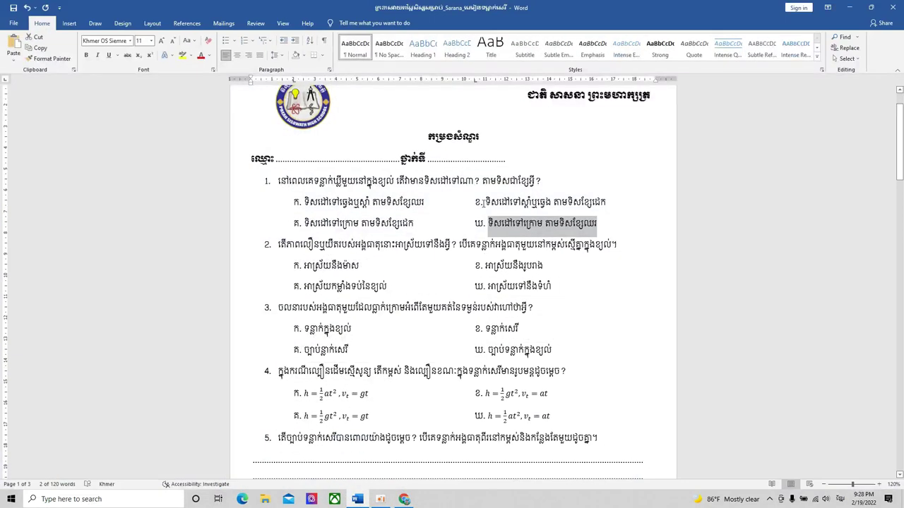
drag(486, 202, 606, 202)
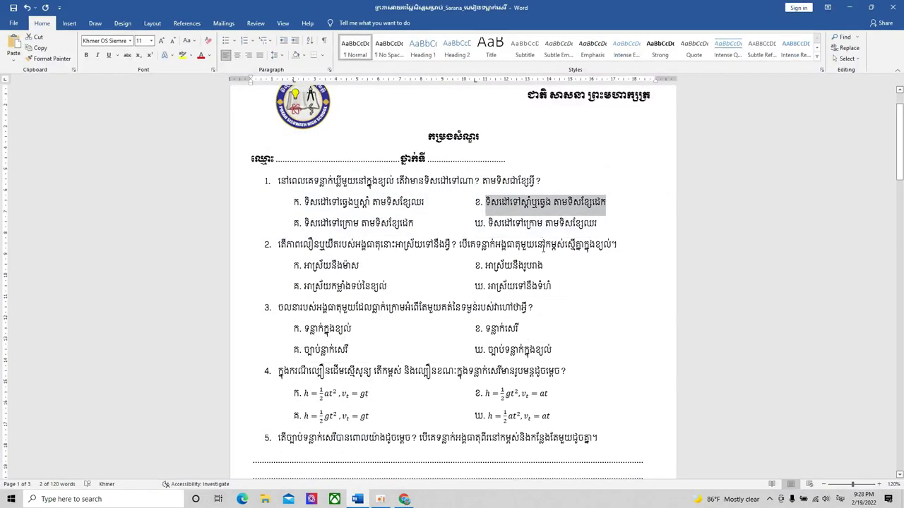
key(alt+Tab)
key(ctrl+v)
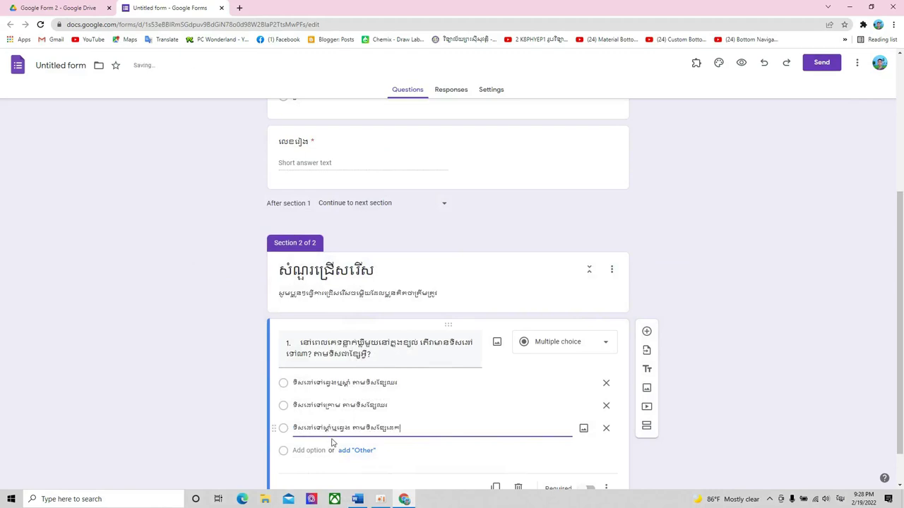
key(Return)
key(alt+Tab)
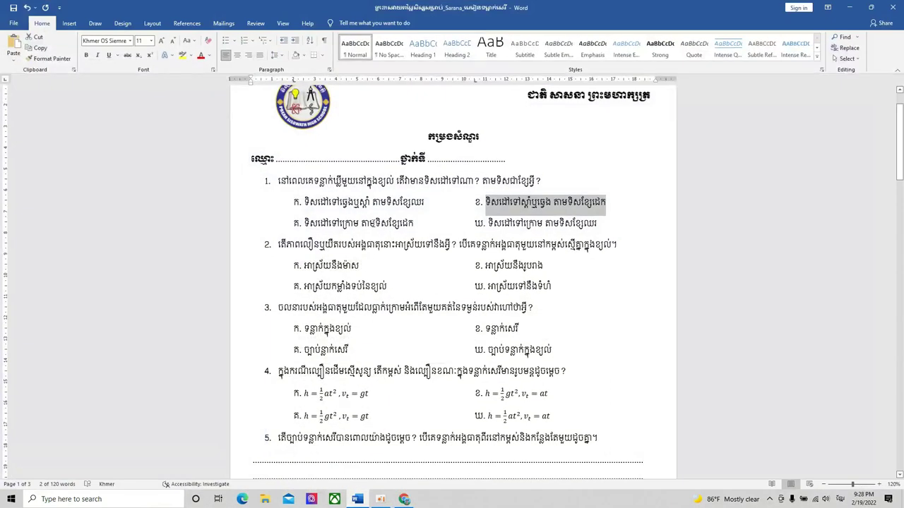
drag(304, 223, 414, 224)
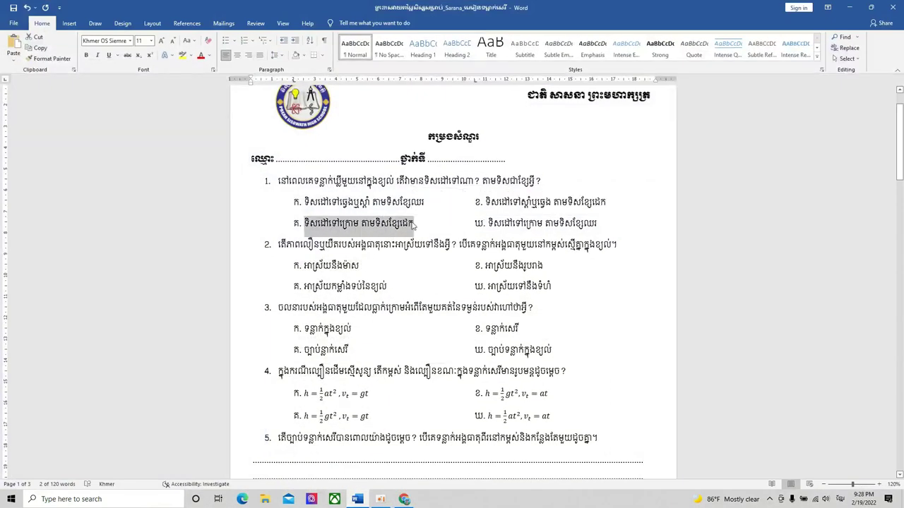
key(alt+Tab)
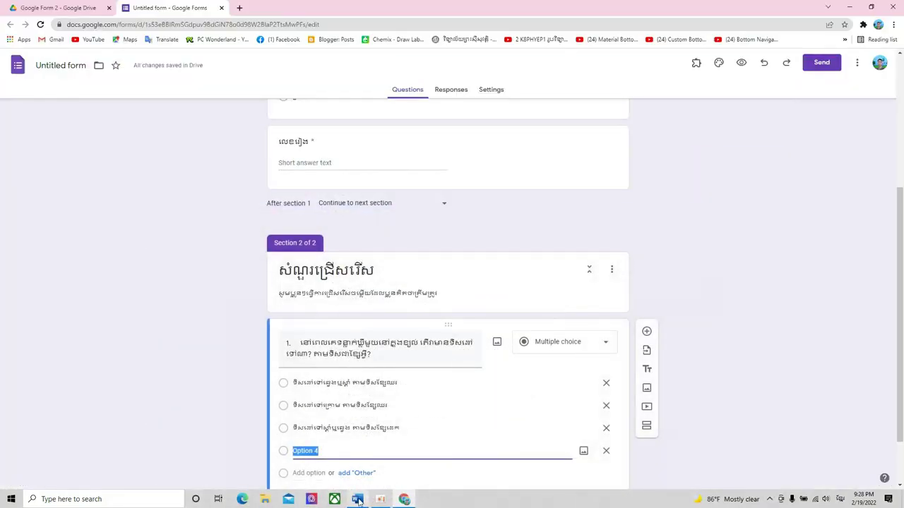
key(alt+Tab)
right_click(370, 225)
click(389, 241)
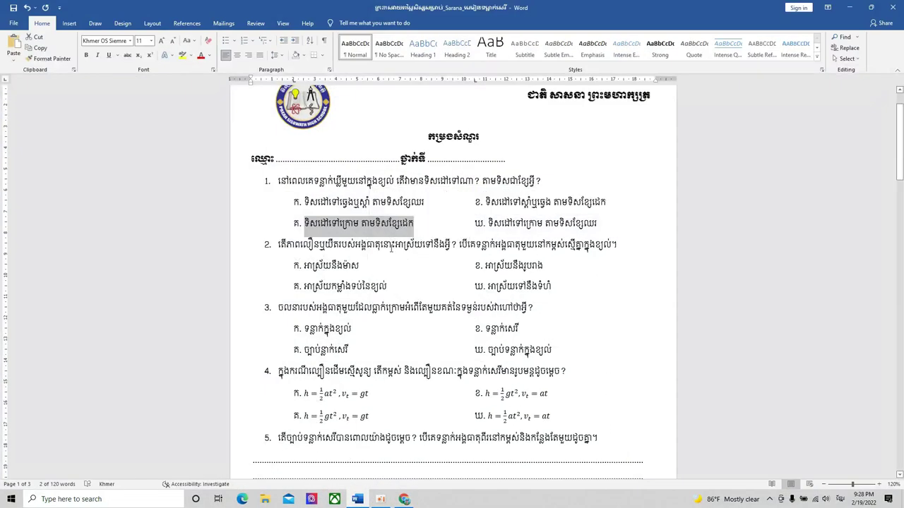
key(alt+Tab)
key(ctrl+v)
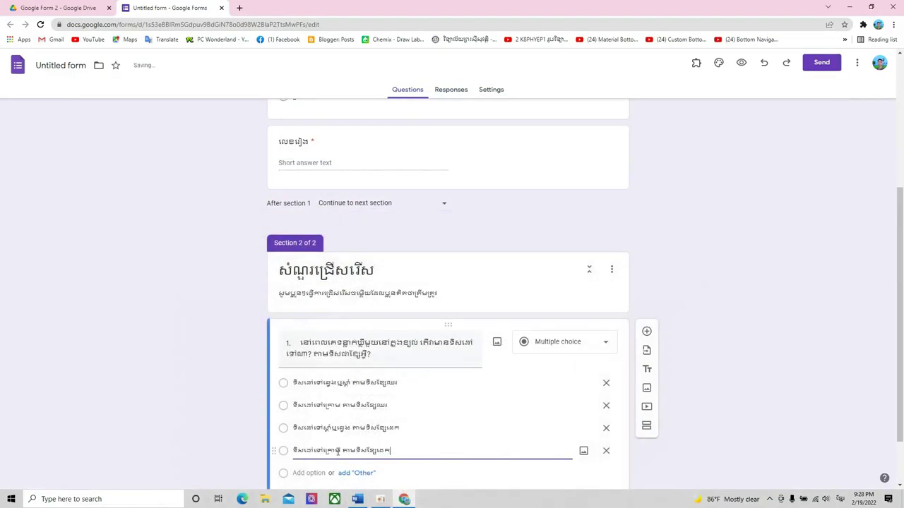
scroll(452, 416, down, 1)
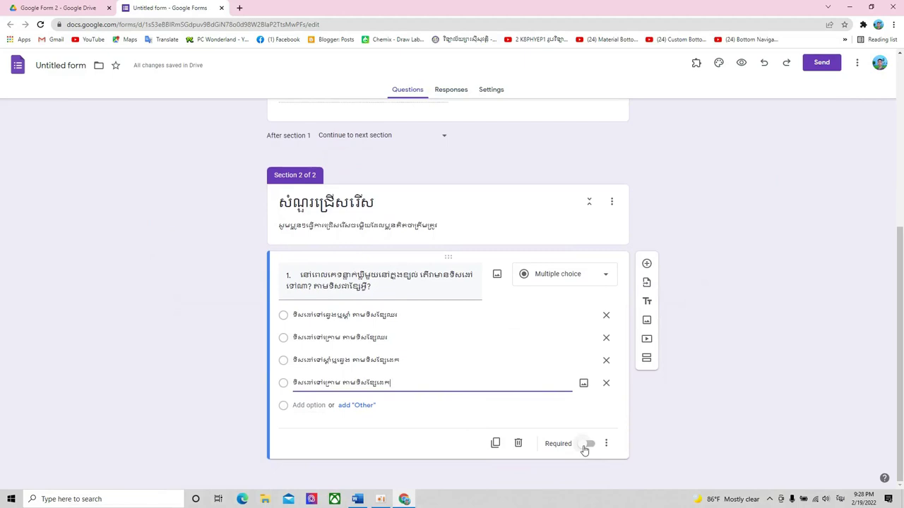
click(587, 444)
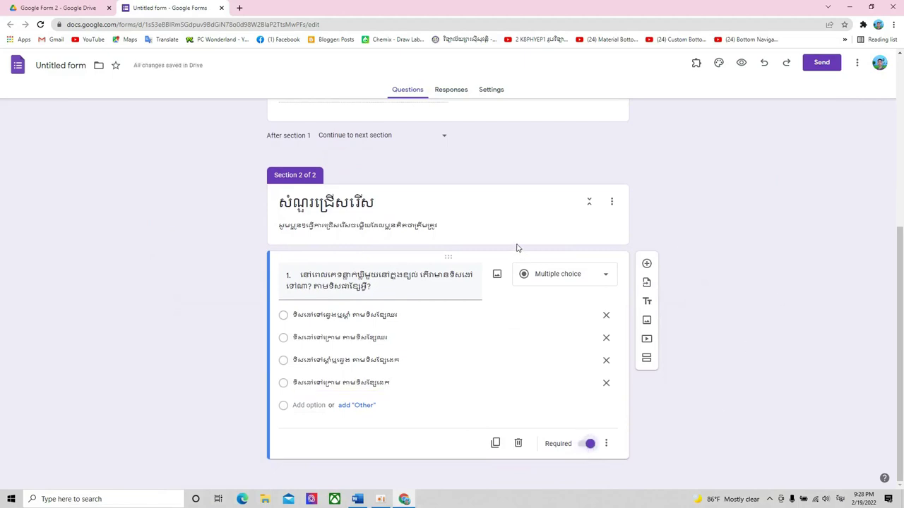
click(391, 389)
click(404, 363)
click(410, 339)
click(414, 317)
click(419, 335)
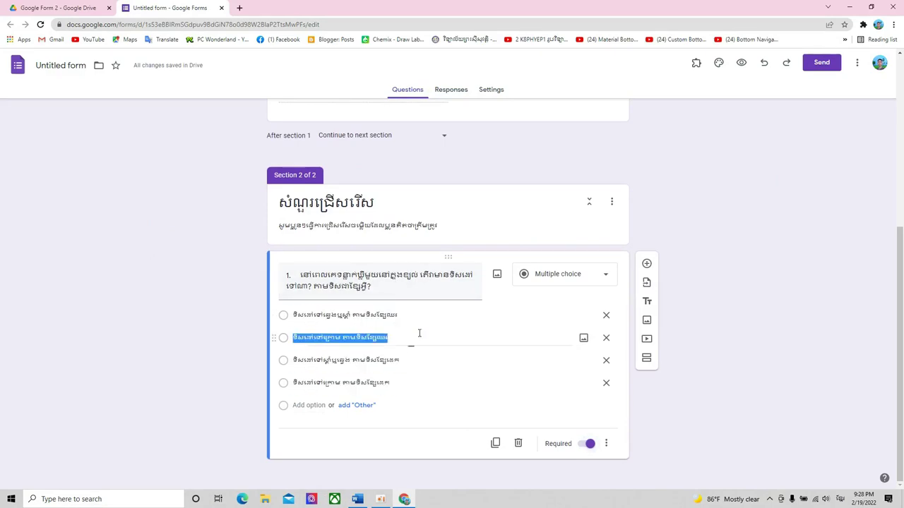
click(423, 362)
click(419, 380)
click(415, 360)
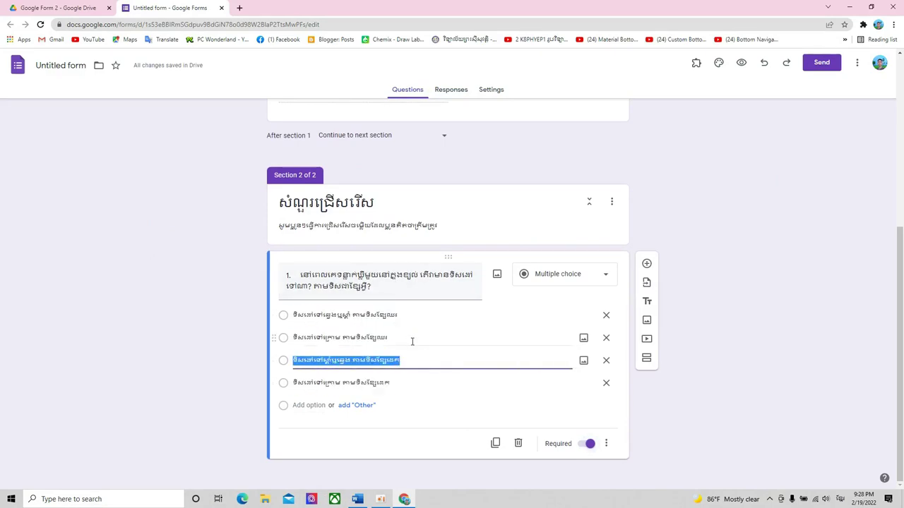
click(413, 339)
click(416, 315)
click(416, 313)
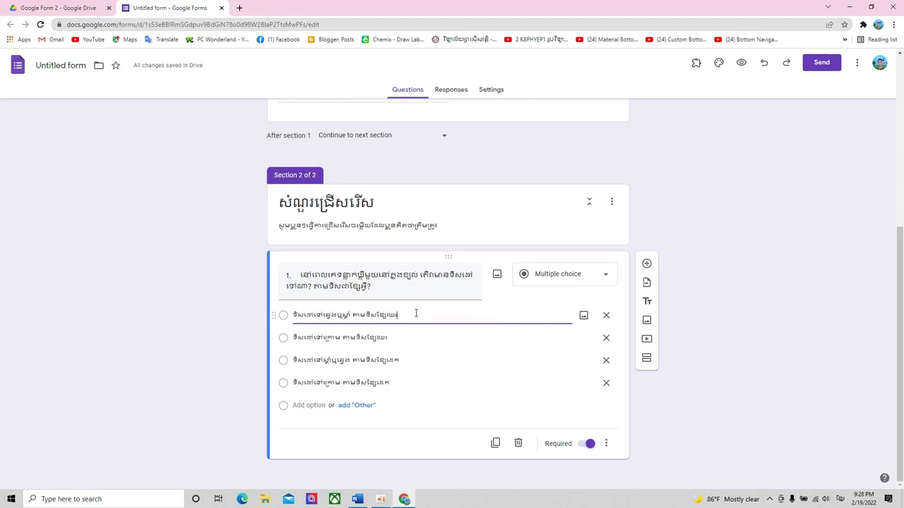
click(359, 339)
click(404, 361)
click(407, 382)
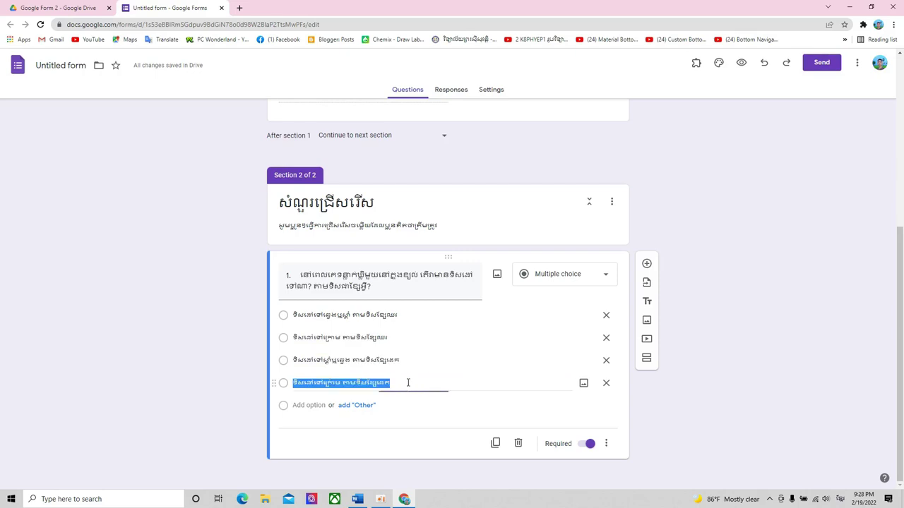
click(411, 362)
click(407, 337)
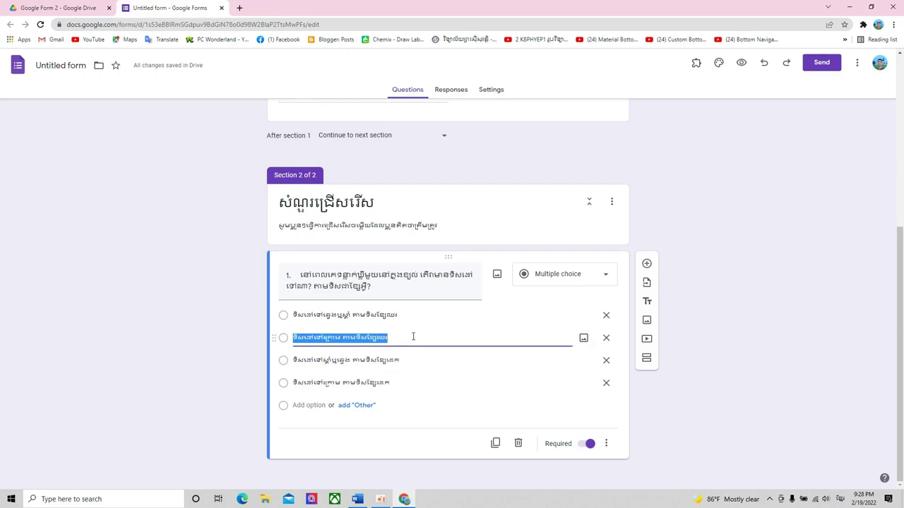
click(414, 334)
click(416, 312)
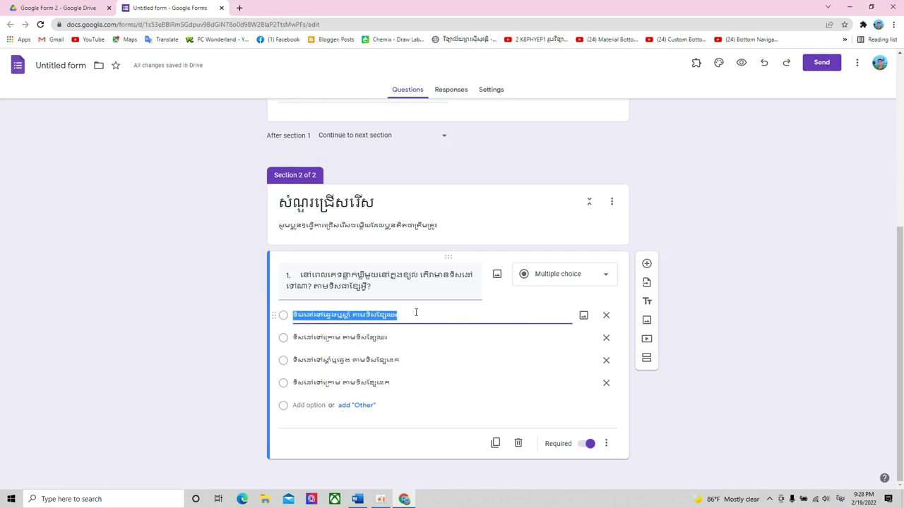
click(383, 293)
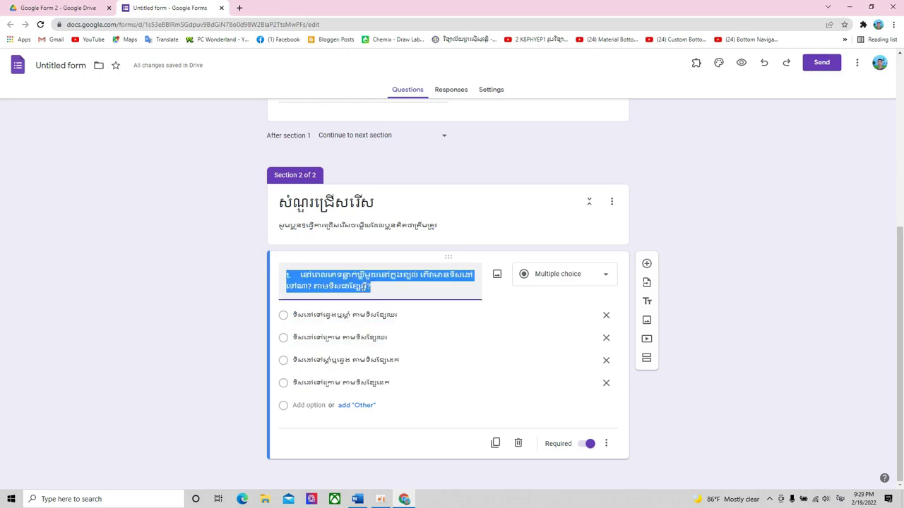
click(420, 314)
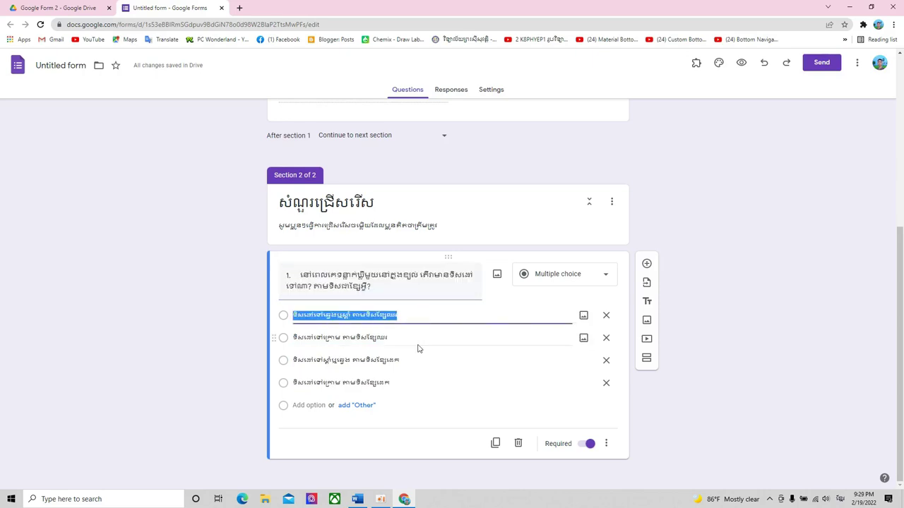
click(419, 345)
click(415, 362)
click(406, 385)
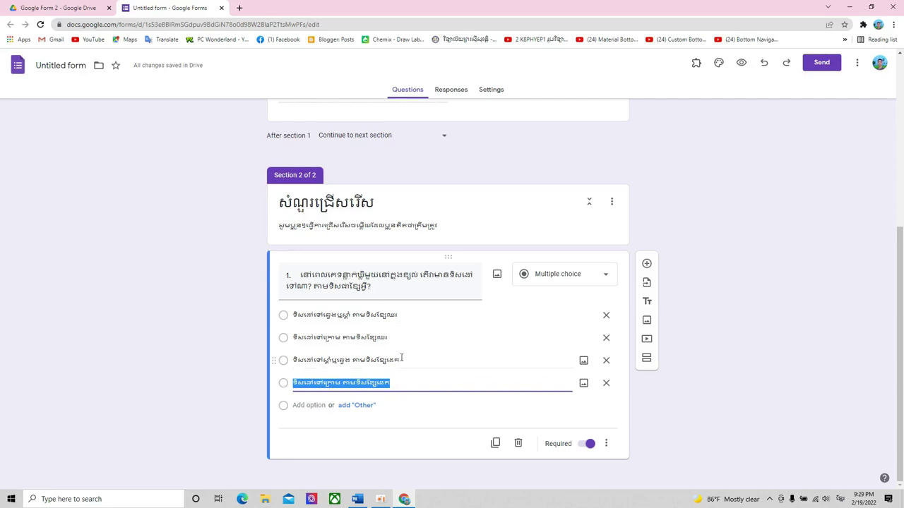
click(414, 356)
click(417, 337)
click(419, 323)
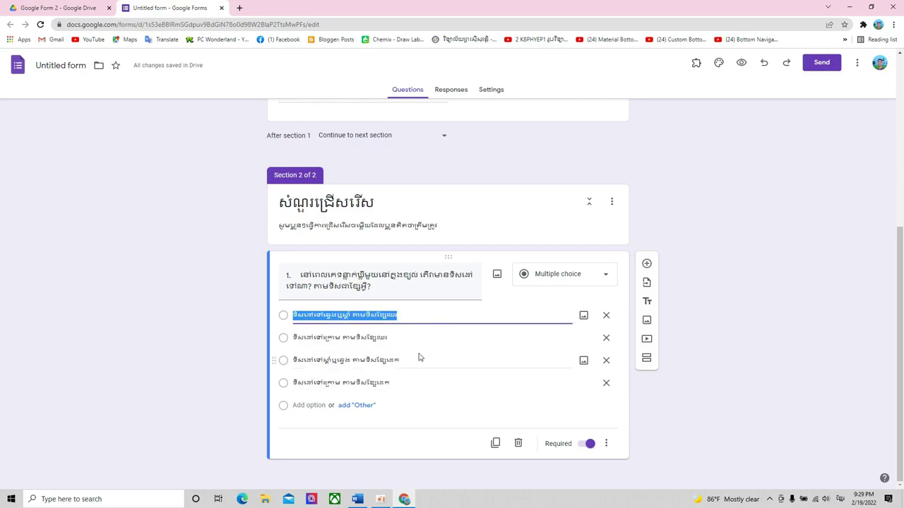
click(424, 346)
click(429, 360)
click(412, 382)
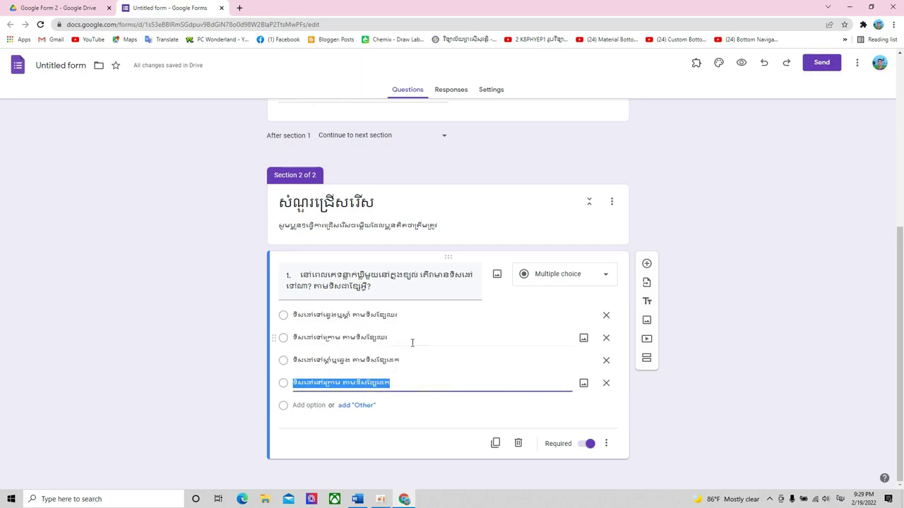
click(418, 360)
click(417, 337)
click(417, 319)
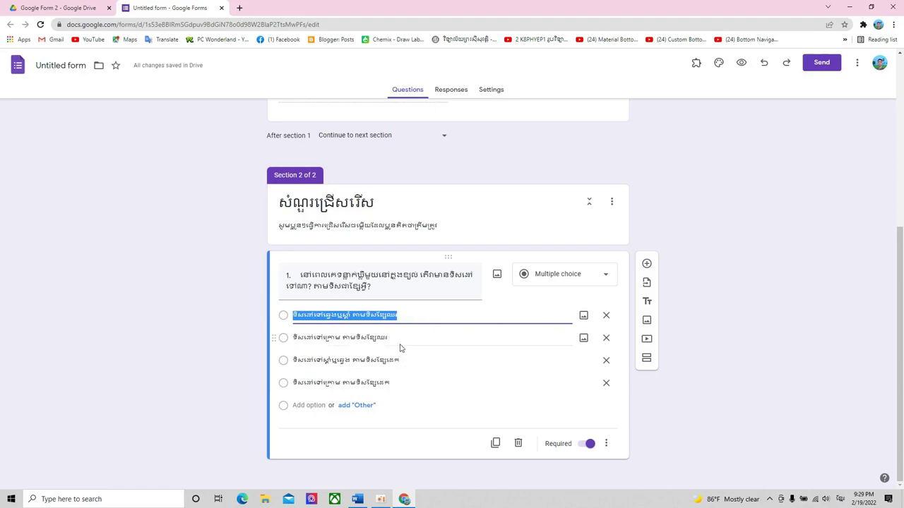
click(424, 385)
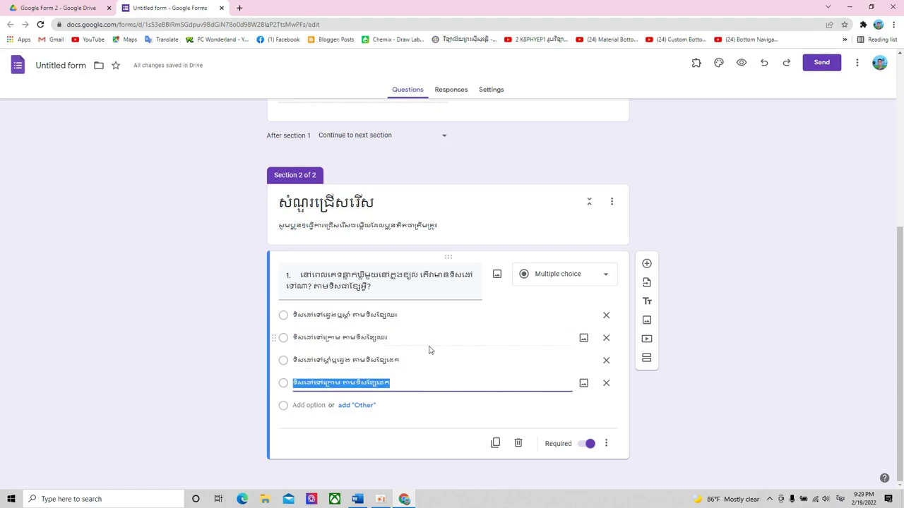
click(406, 442)
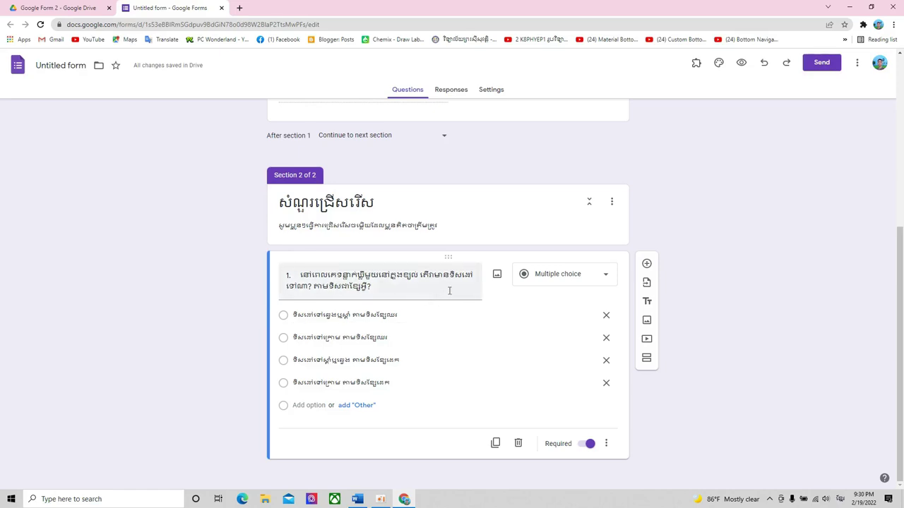
- Add a new question, paste exam question 2 as its title, and change មួយ to ពីរ
click(647, 265)
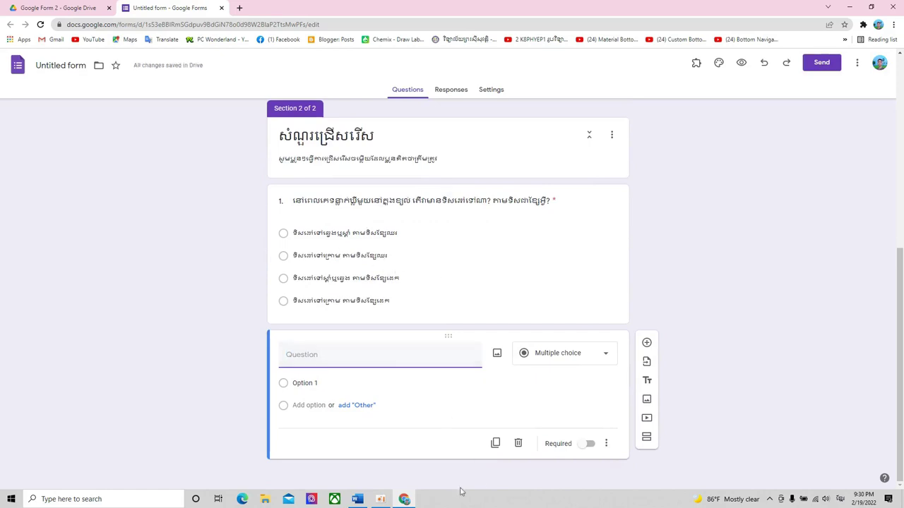
click(358, 498)
scroll(405, 322, down, 2)
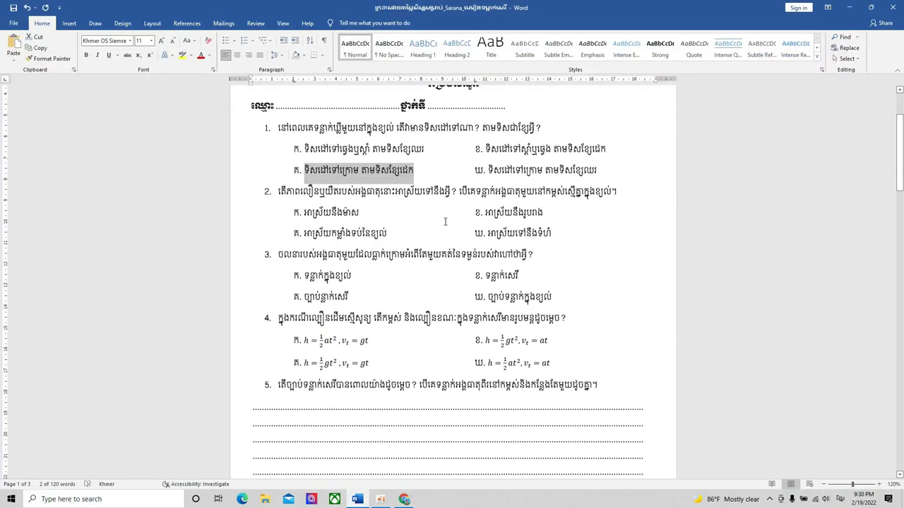
drag(429, 192, 281, 191)
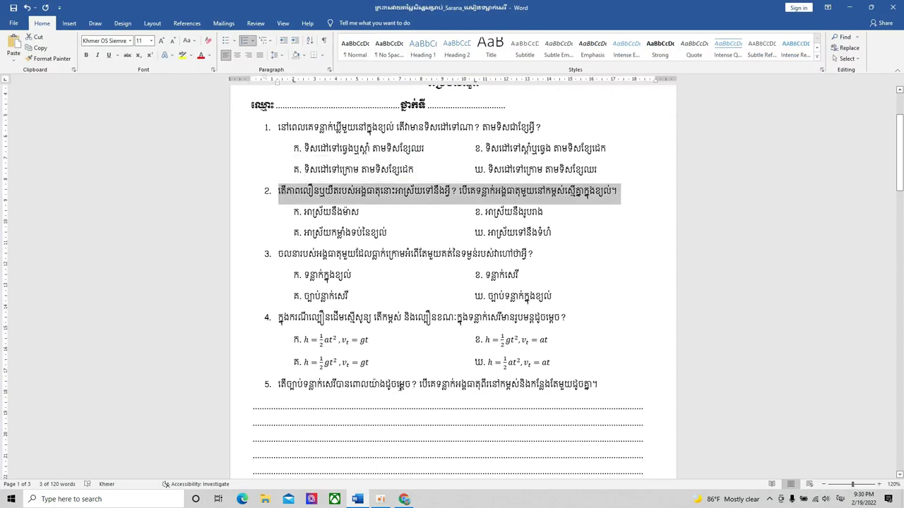
key(ctrl+c)
key(alt+Tab)
key(ctrl+v)
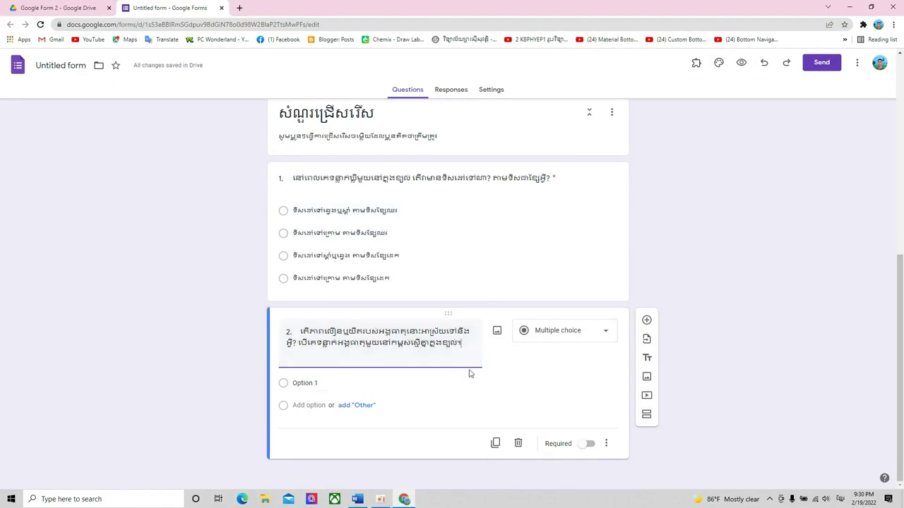
scroll(469, 369, down, 1)
key(BackSpace)
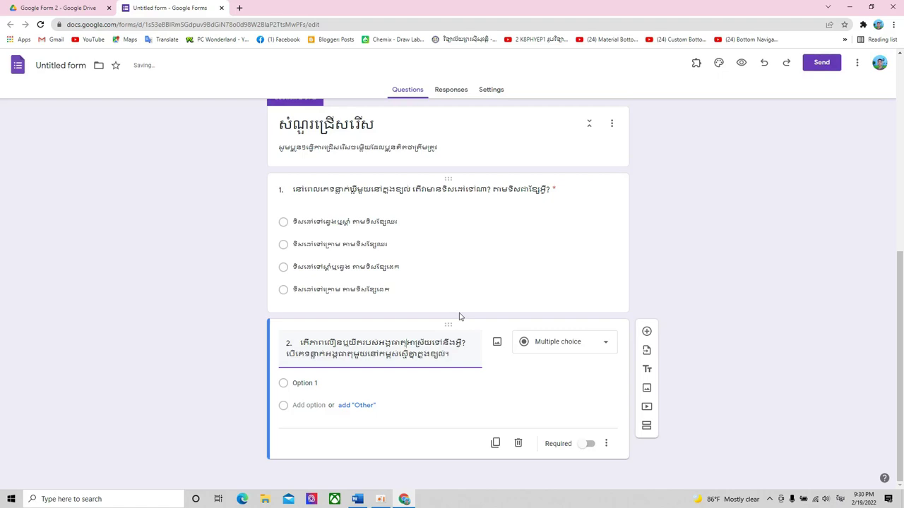
text(មួយ)
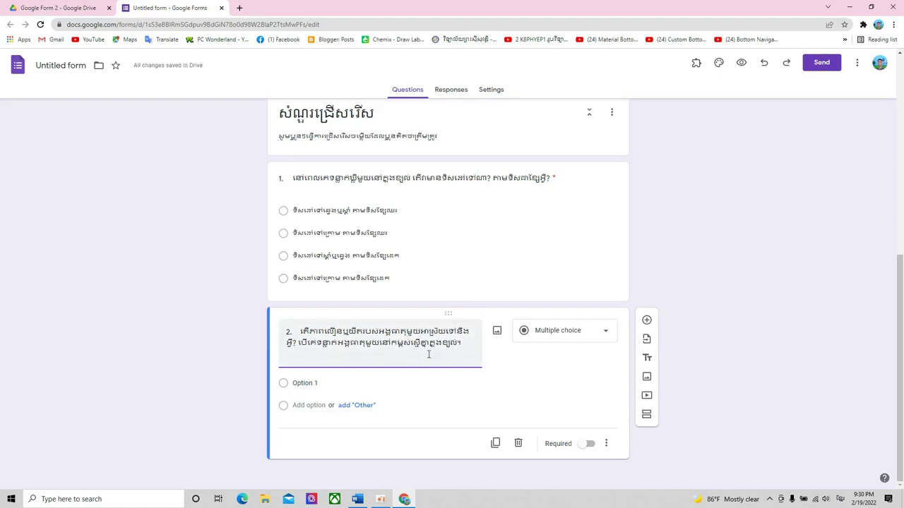
key(BackSpace)
key(BackSpace)
key(BackSpace)
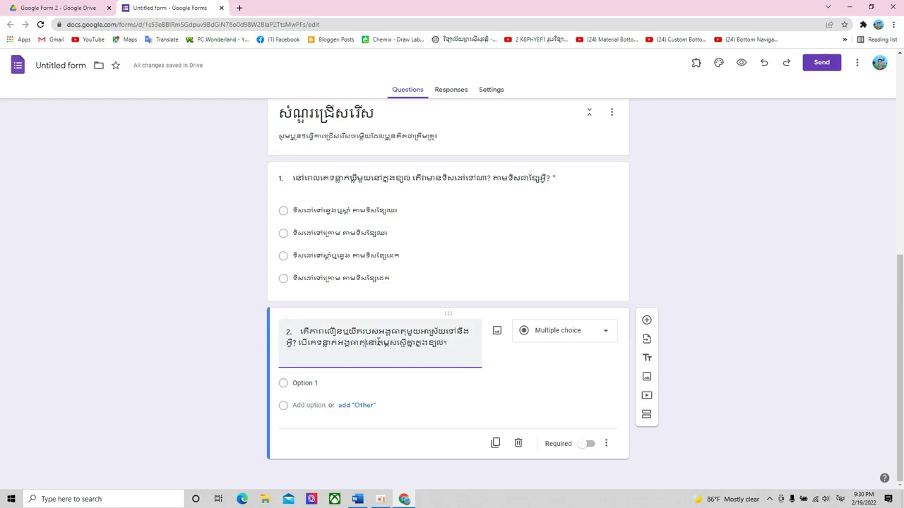
text(ពីរ)
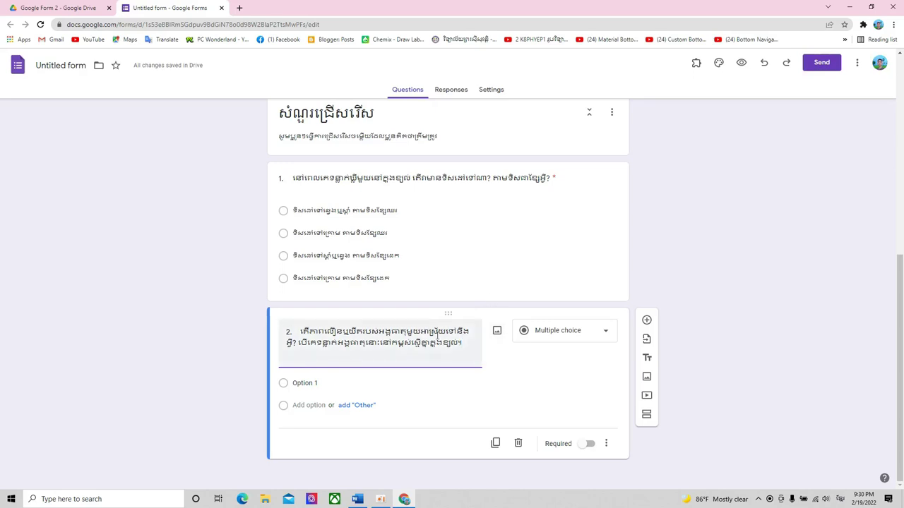
- Fill options 1 and 2 with the answers អាស្រ័យទៅនឹងទំហំ and អាស្រ័យនឹងរបាង from the exam
click(342, 383)
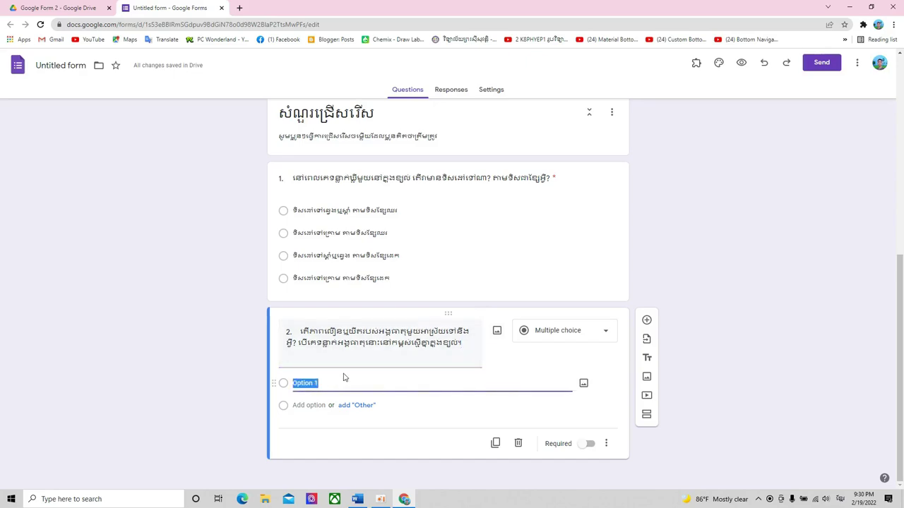
click(358, 498)
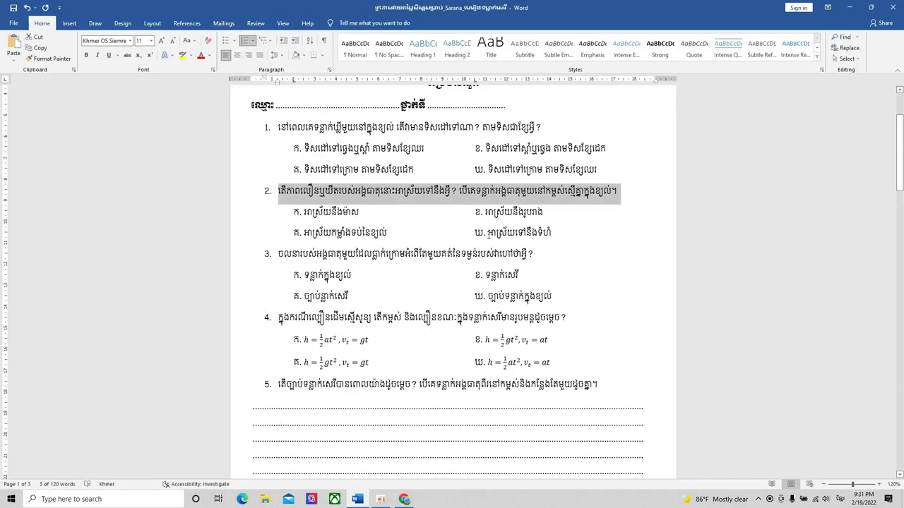
drag(487, 234, 551, 236)
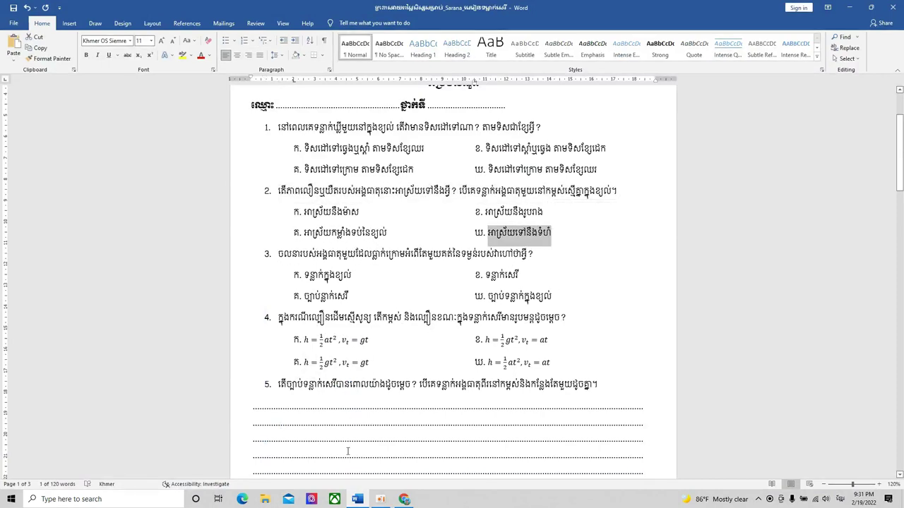
key(ctrl+c)
key(alt+Tab)
key(ctrl+v)
click(311, 403)
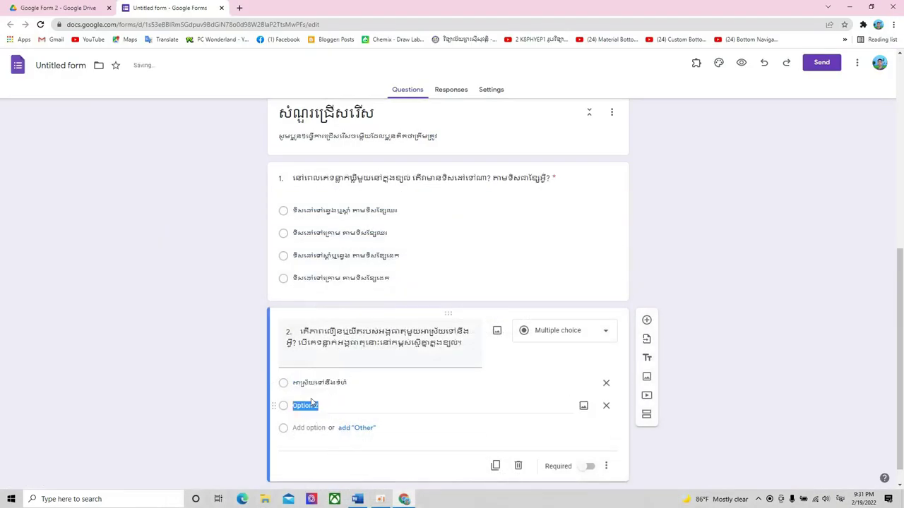
key(alt+Tab)
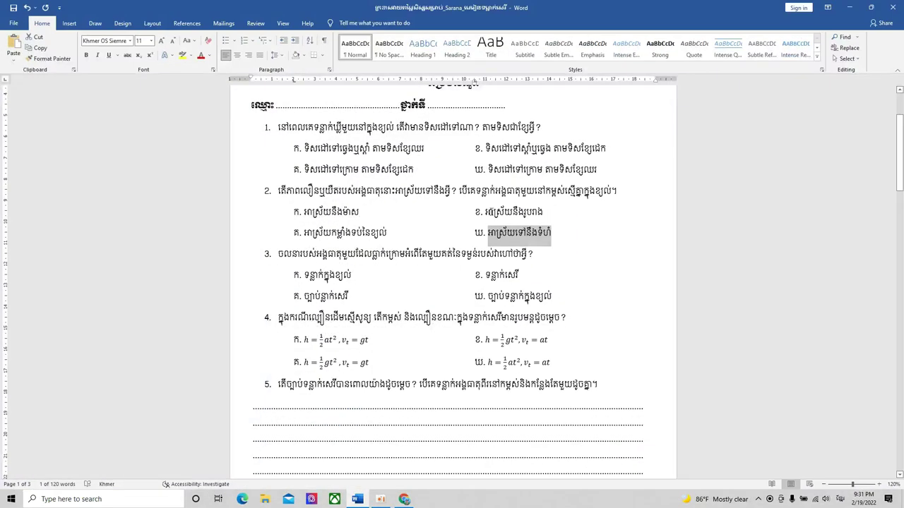
drag(486, 212, 542, 211)
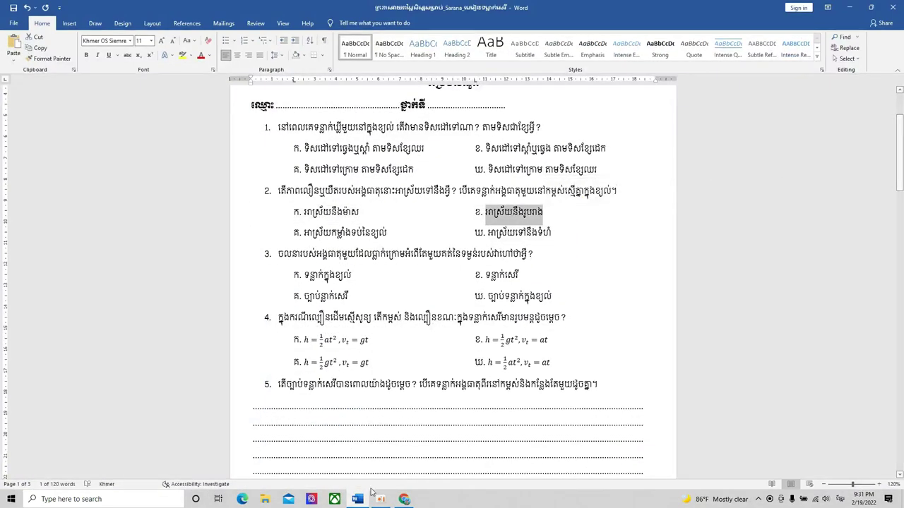
key(ctrl+c)
key(alt+Tab)
key(ctrl+v)
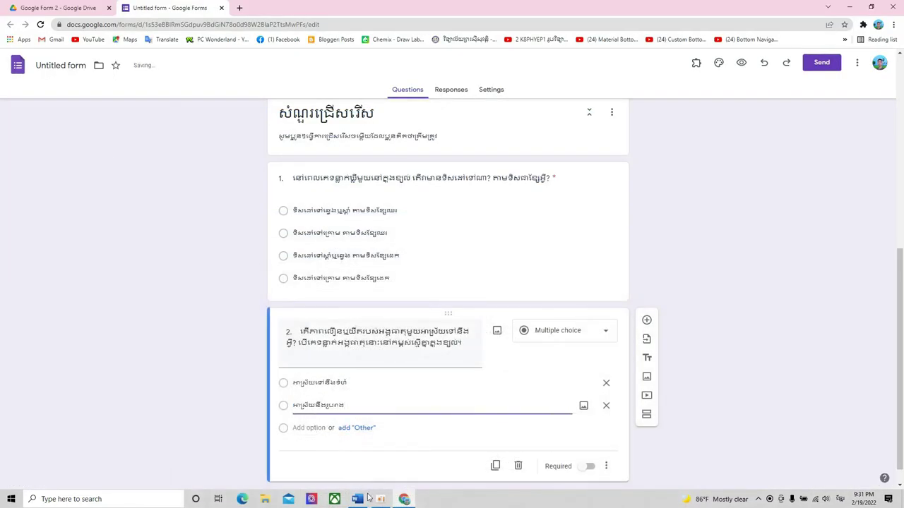
- Paste answers គ and ក as options 3 and 4, mark question 2 required, and add a question
click(367, 498)
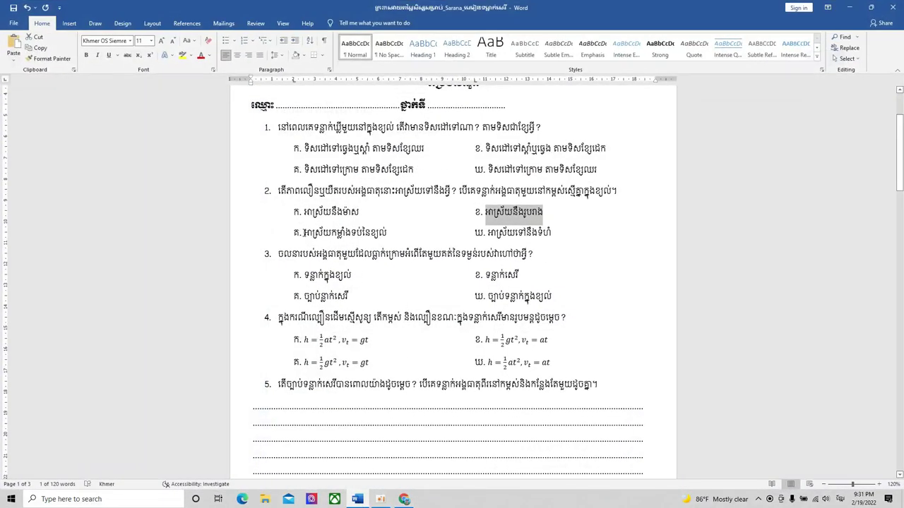
drag(304, 233, 387, 238)
key(ctrl+c)
key(alt+Tab)
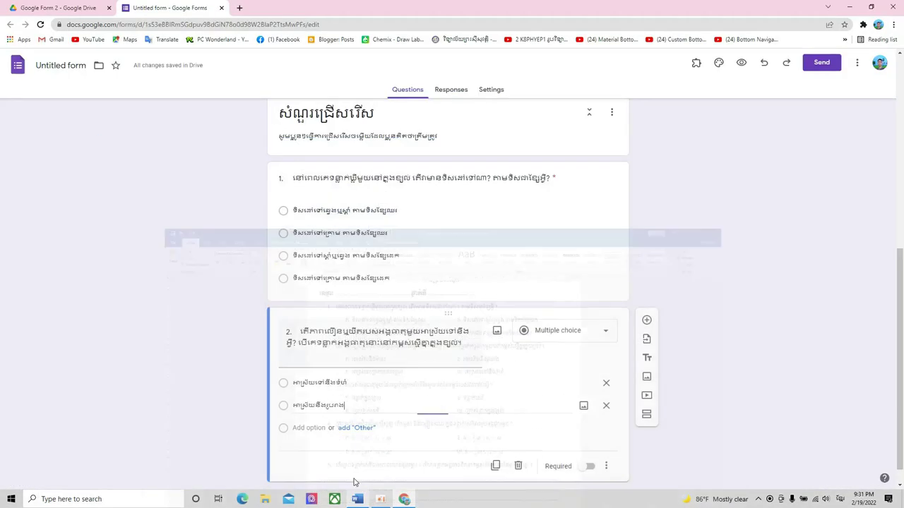
click(325, 427)
key(ctrl+v)
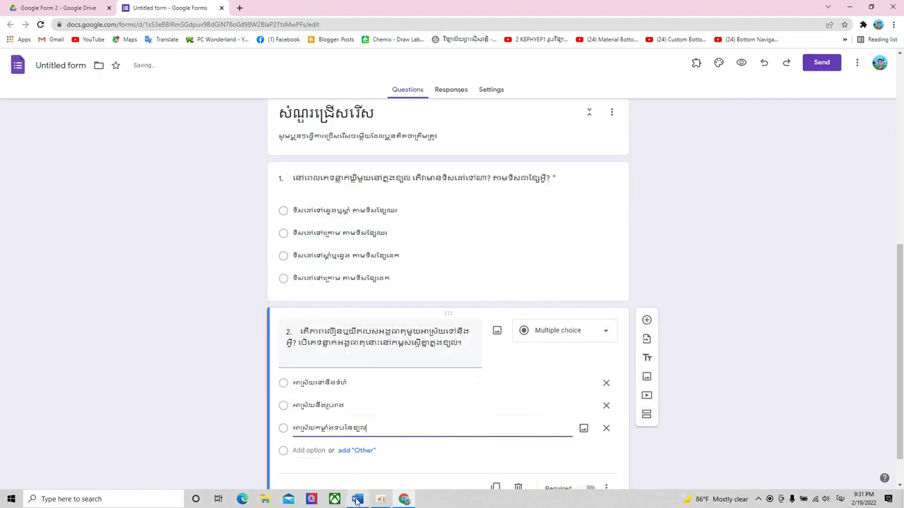
key(alt+Tab)
drag(304, 213, 358, 215)
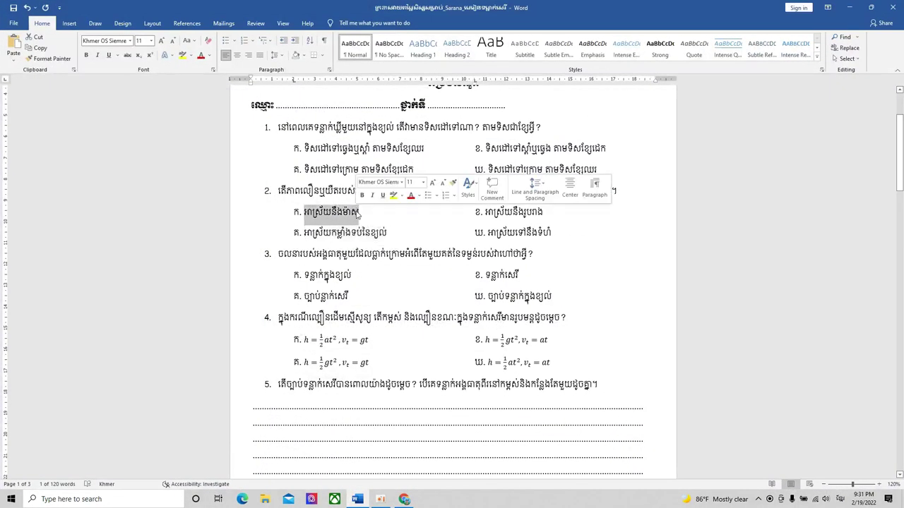
key(ctrl+c)
click(358, 499)
click(309, 447)
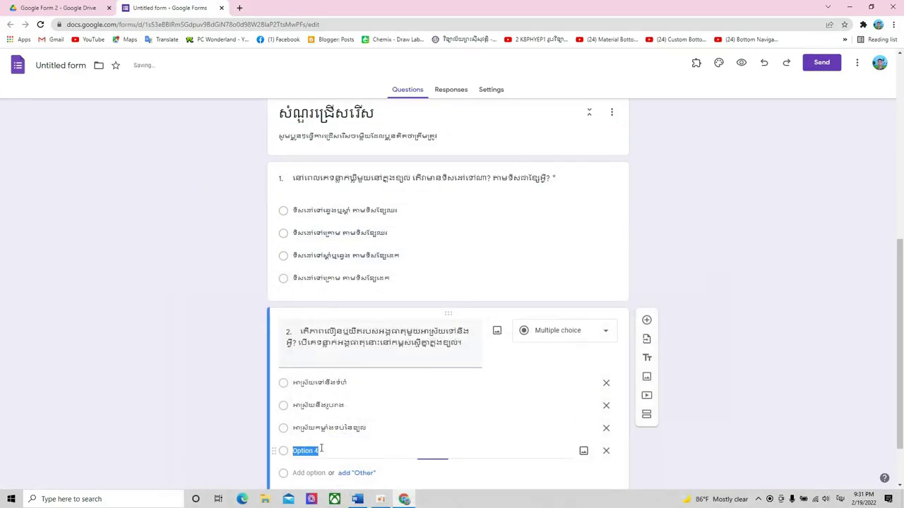
key(ctrl+v)
scroll(724, 383, down, 1)
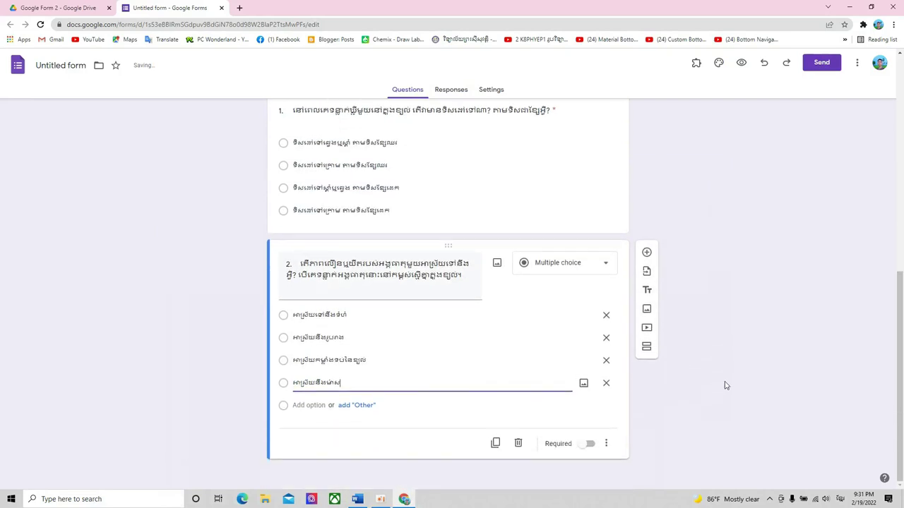
click(587, 447)
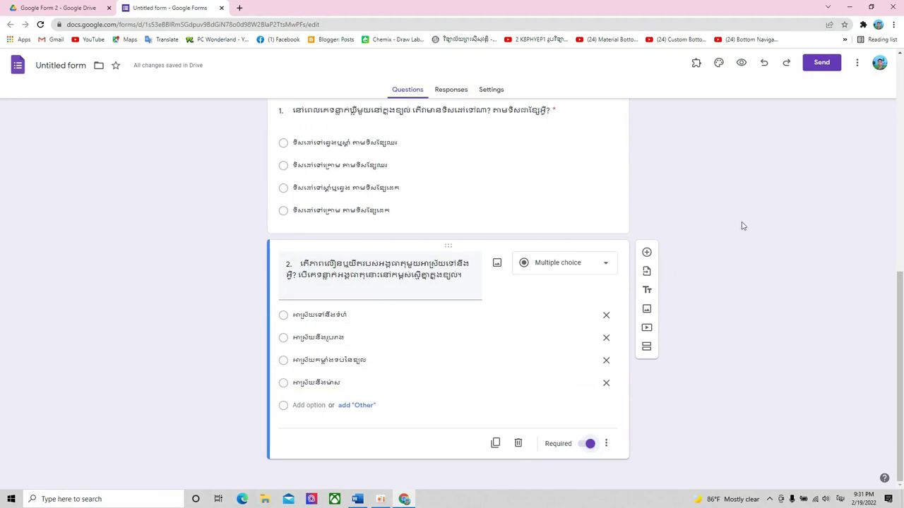
click(646, 252)
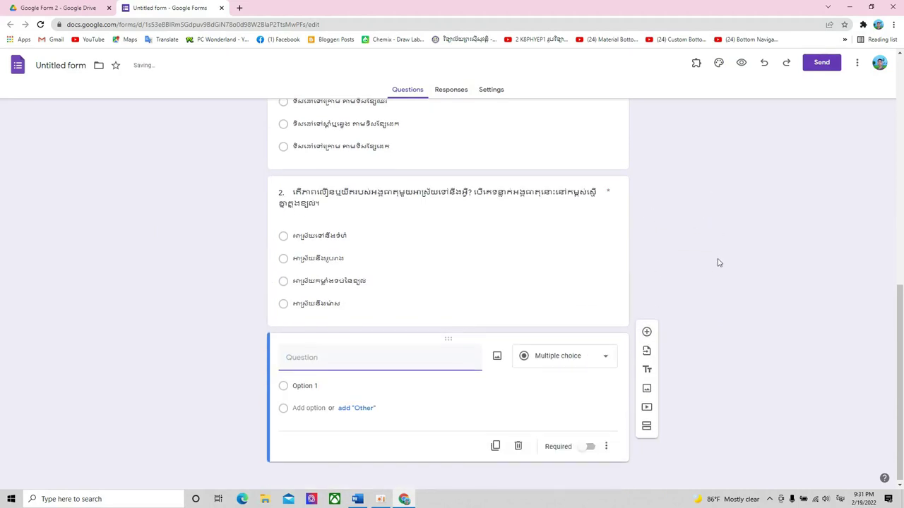
- Paste exam question 3's text from Word as the new question's title
click(358, 499)
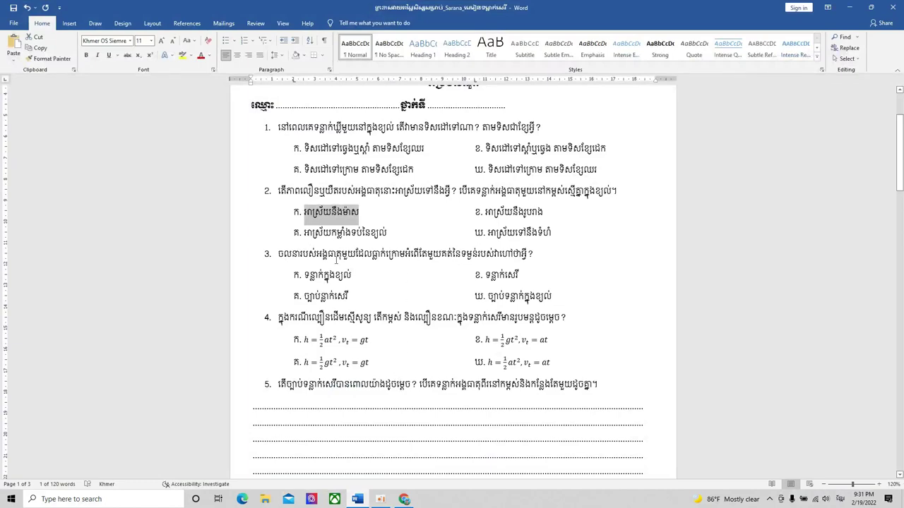
drag(279, 253, 531, 253)
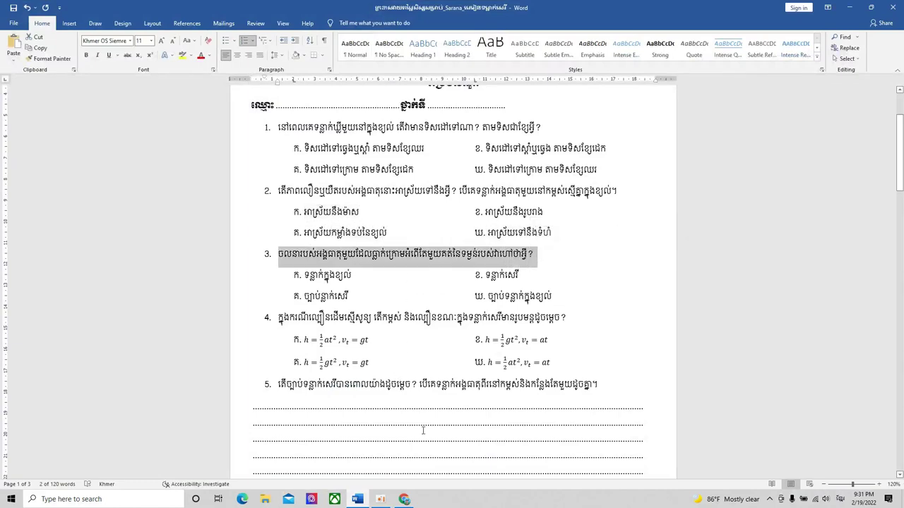
key(ctrl+c)
key(alt+Tab)
click(363, 351)
key(ctrl+v)
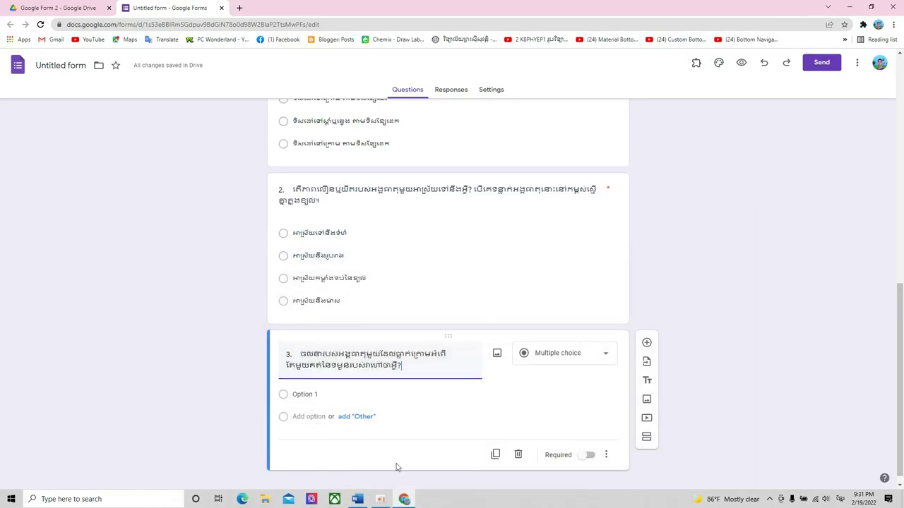
- Fill options 1 and 2 with question 3's answers ក and ឃ from the exam
click(358, 499)
drag(304, 276, 351, 276)
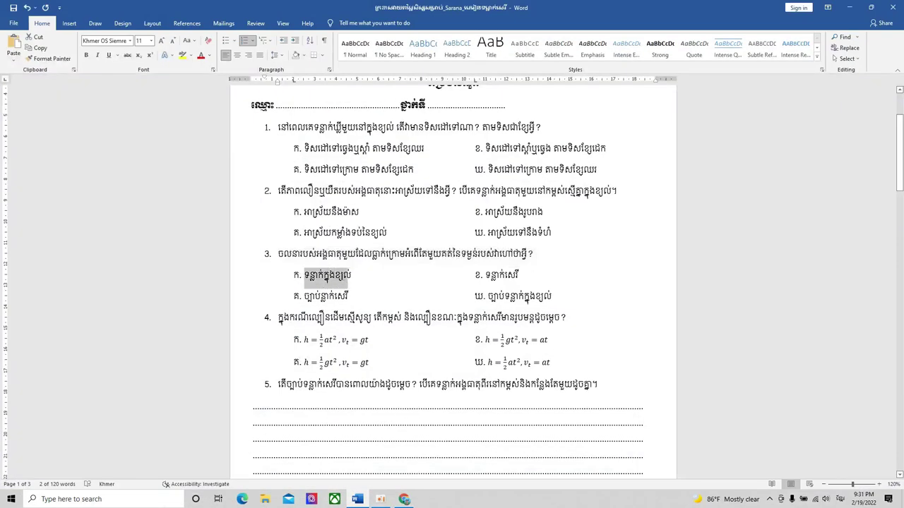
click(357, 499)
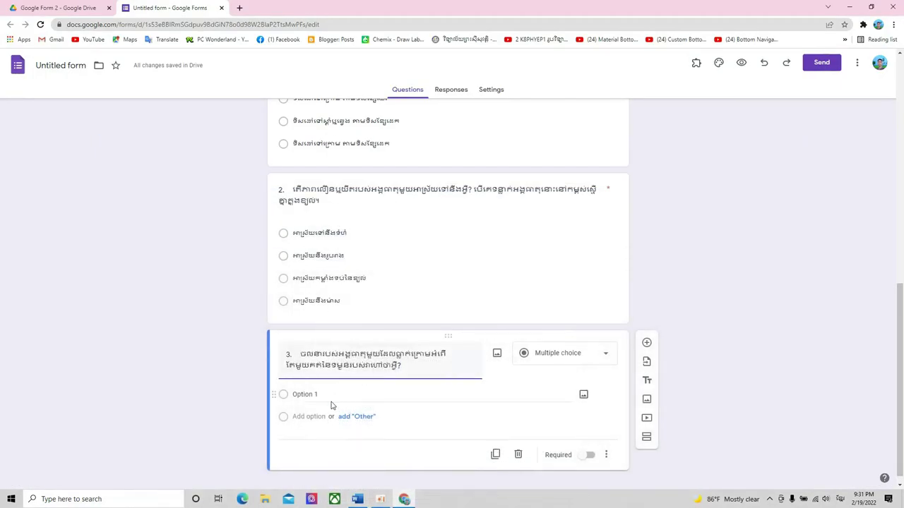
click(332, 403)
key(ctrl+v)
click(358, 500)
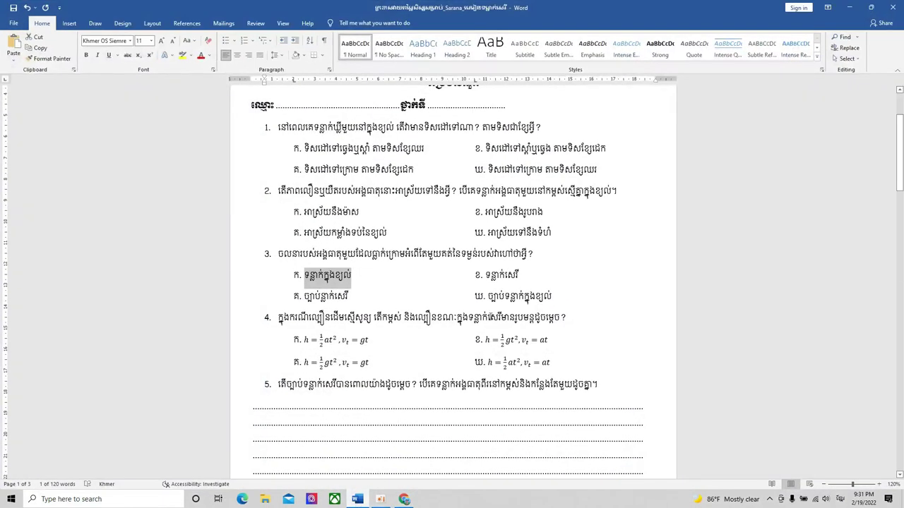
drag(487, 297, 551, 296)
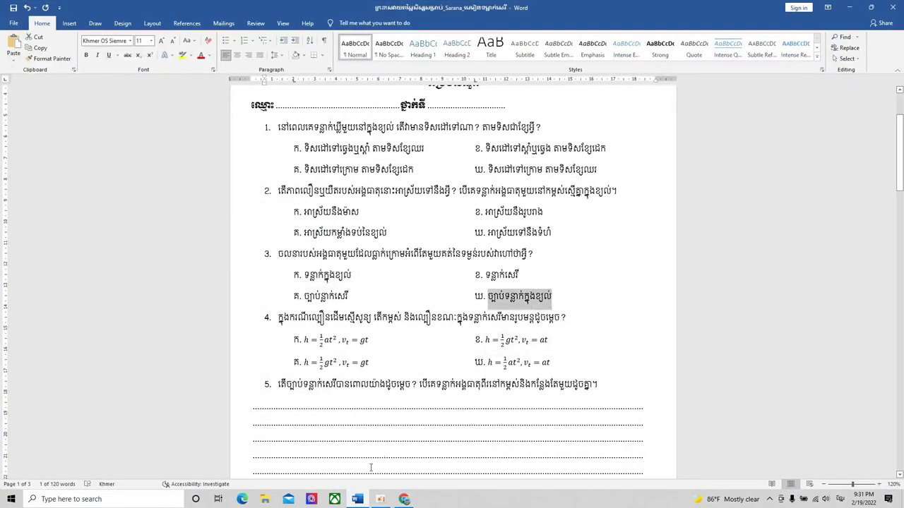
click(358, 499)
click(309, 416)
key(ctrl+v)
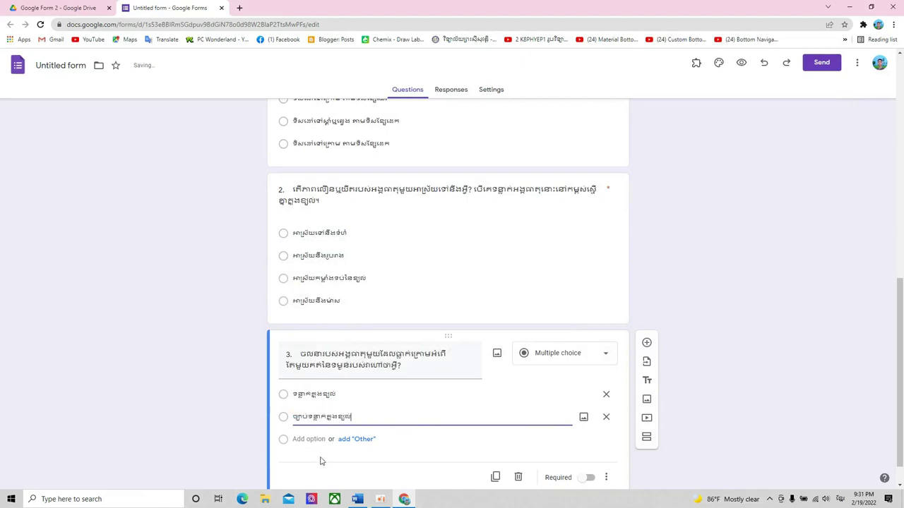
- Add answers គ and ខ as options 3 and 4, make question 3 required, and add a question
click(358, 500)
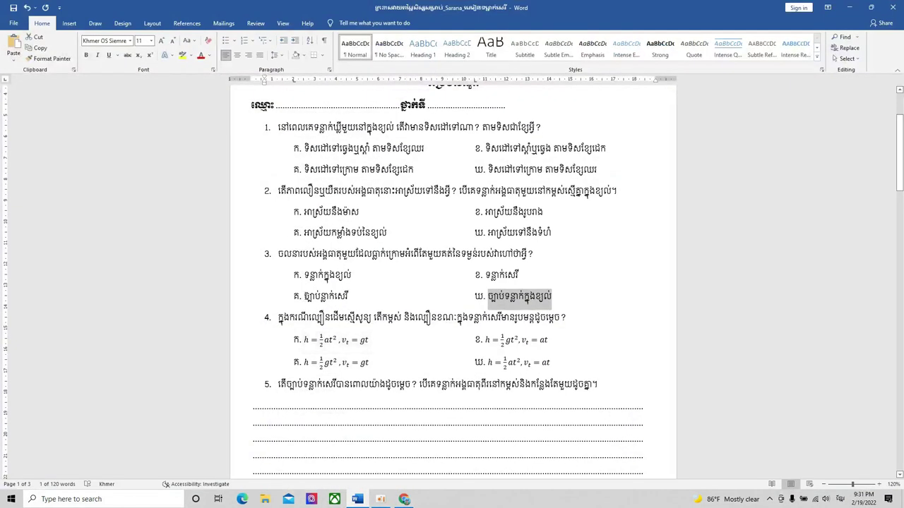
drag(304, 297, 348, 297)
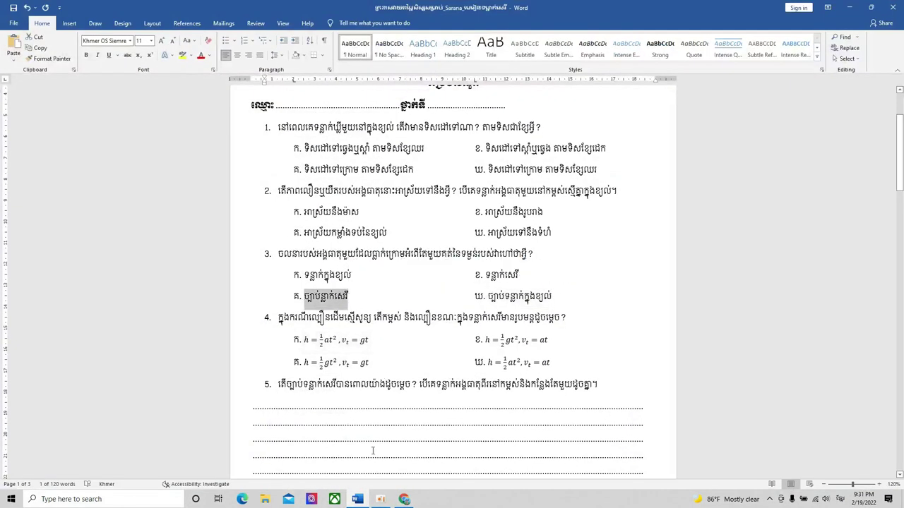
key(alt+Tab)
click(322, 439)
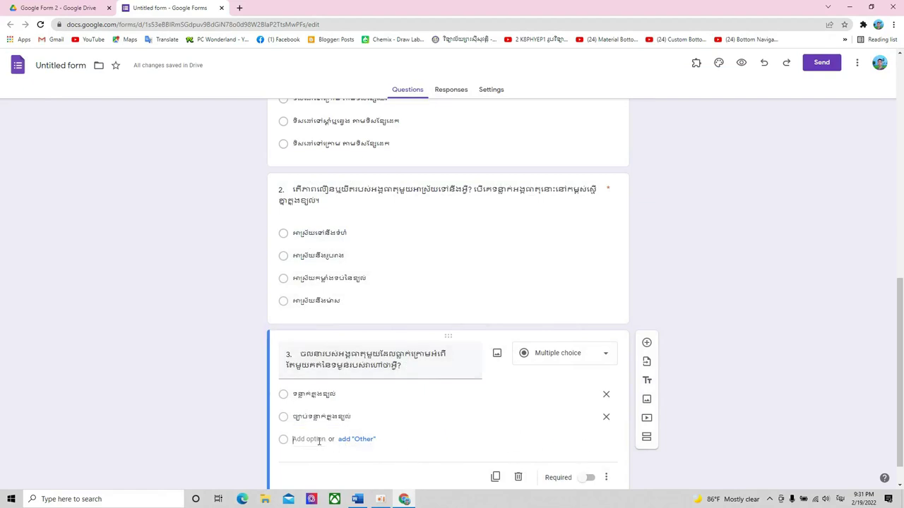
key(ctrl+v)
key(alt+Tab)
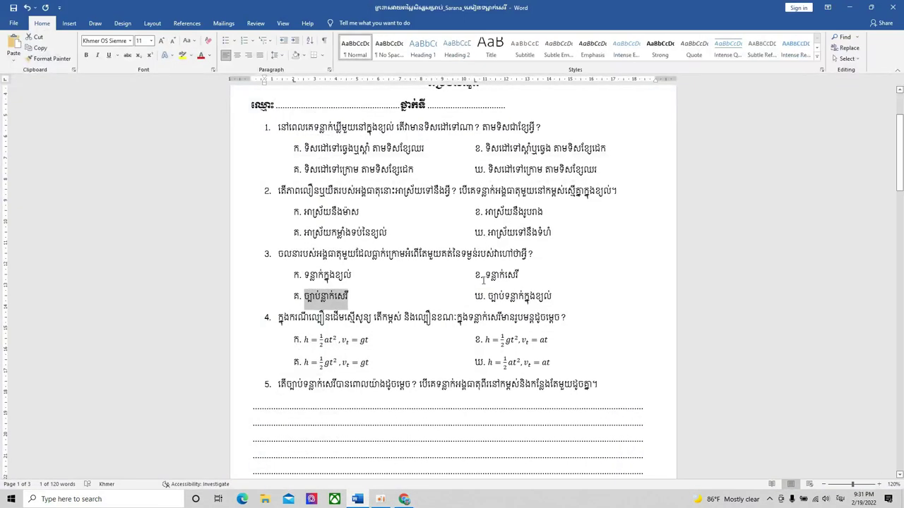
drag(485, 275, 519, 275)
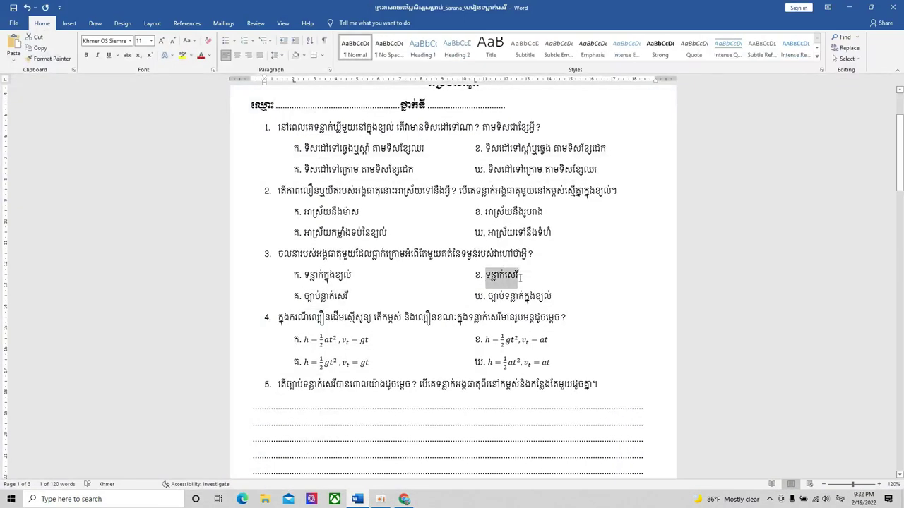
scroll(520, 279, down, 1)
key(ctrl+c)
key(alt+Tab)
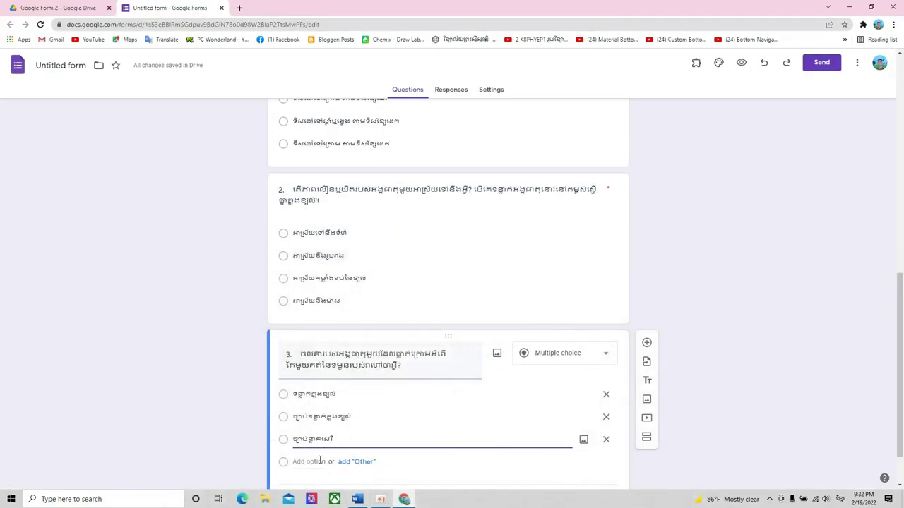
click(317, 460)
key(ctrl+v)
scroll(447, 404, down, 1)
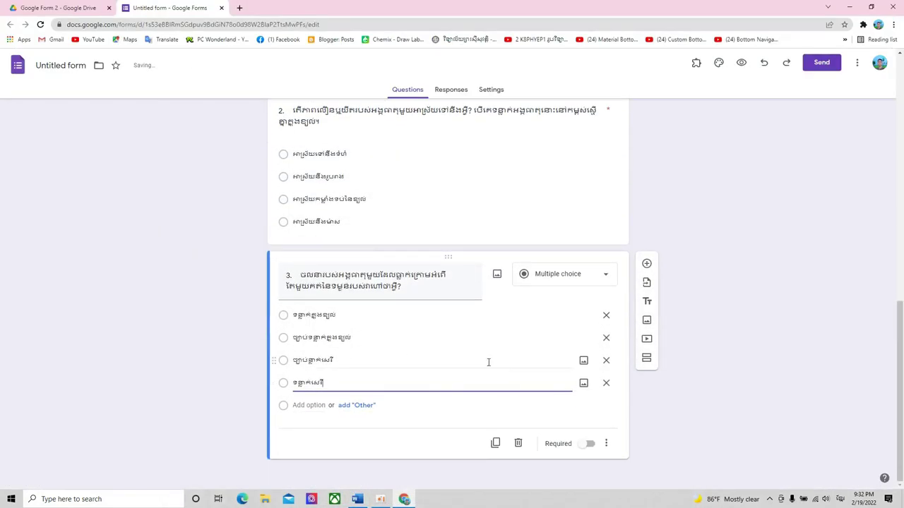
click(586, 443)
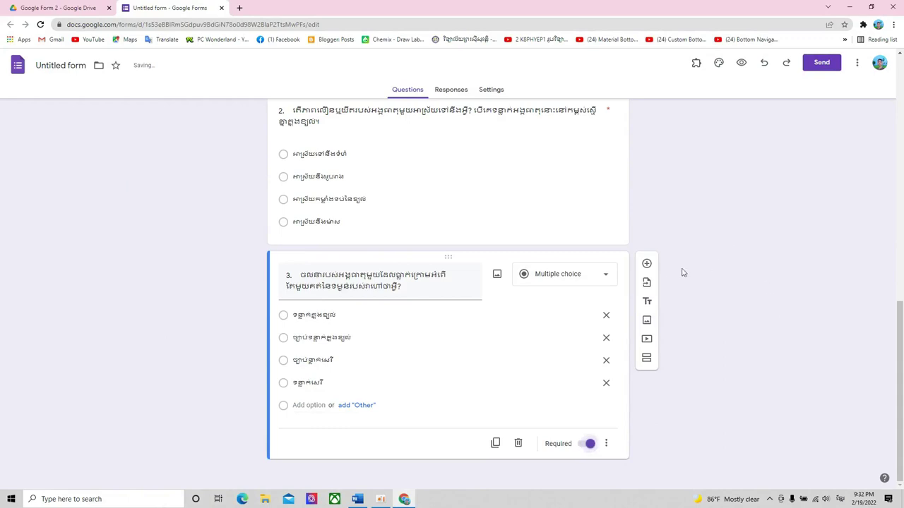
click(647, 265)
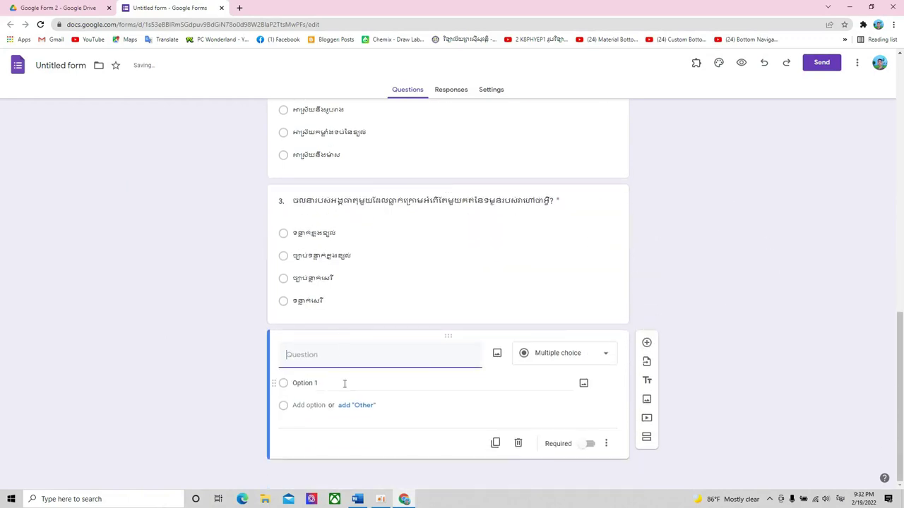
- Paste exam question 4's text about free-fall height and speed as the new question's title
click(357, 500)
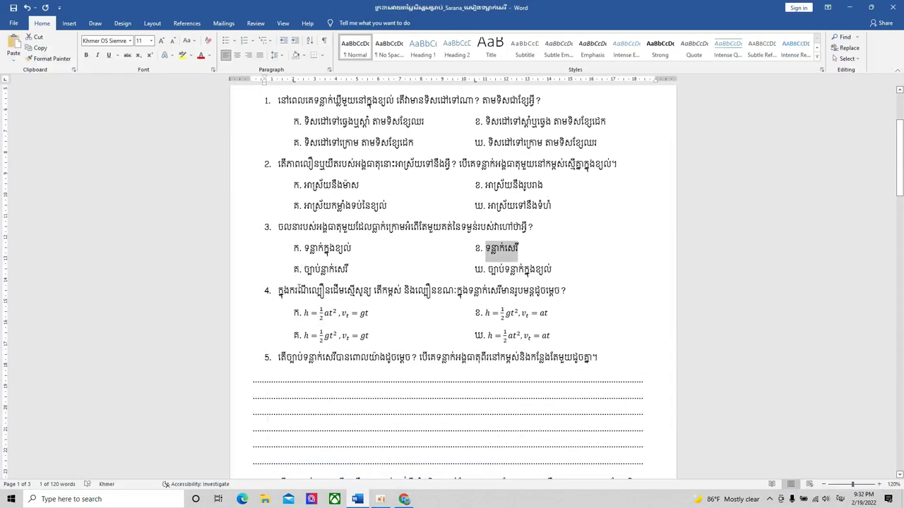
drag(279, 292, 567, 295)
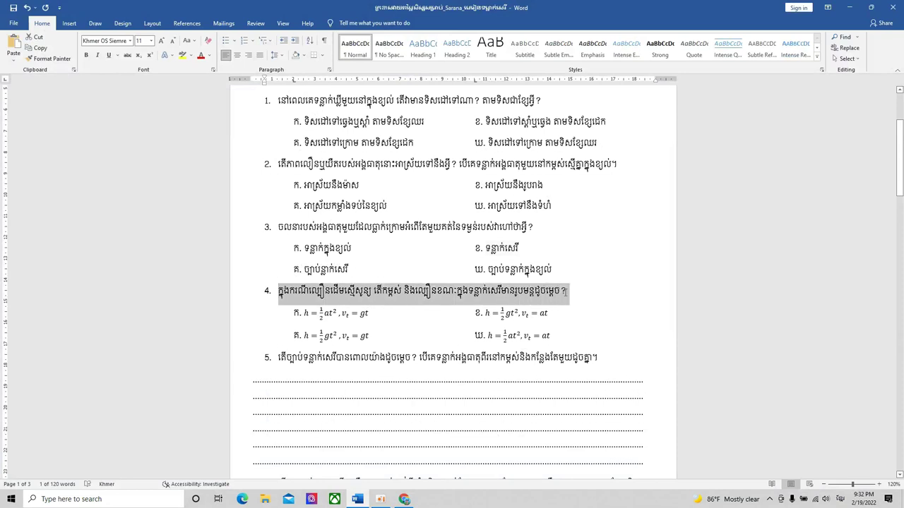
click(358, 500)
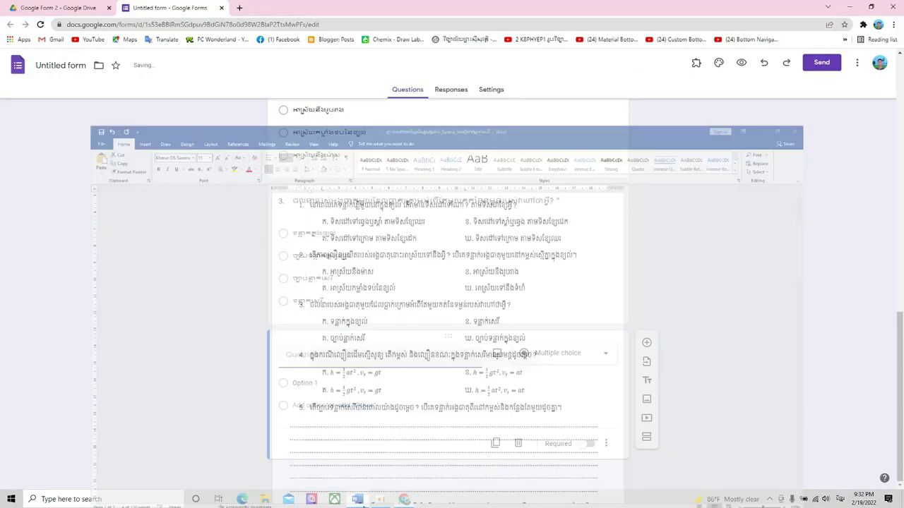
click(345, 365)
key(ctrl+v)
- Paste question 4's first equation into option 1, then delete the pasted formula text again
click(397, 404)
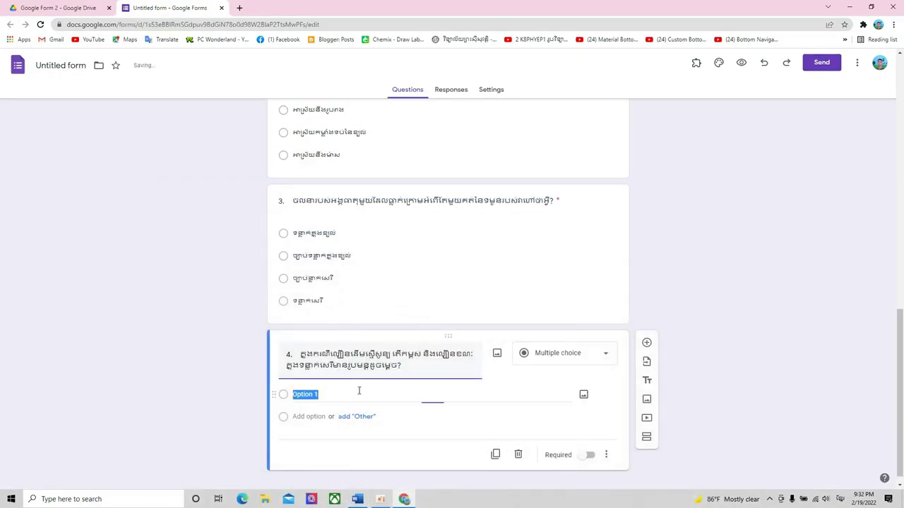
click(357, 499)
drag(308, 316, 366, 318)
key(ctrl+c)
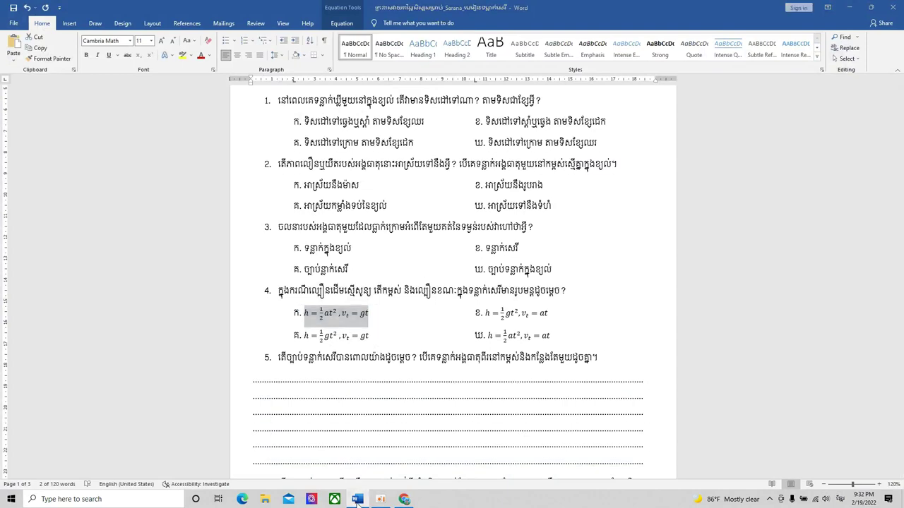
key(alt+Tab)
key(ctrl+v)
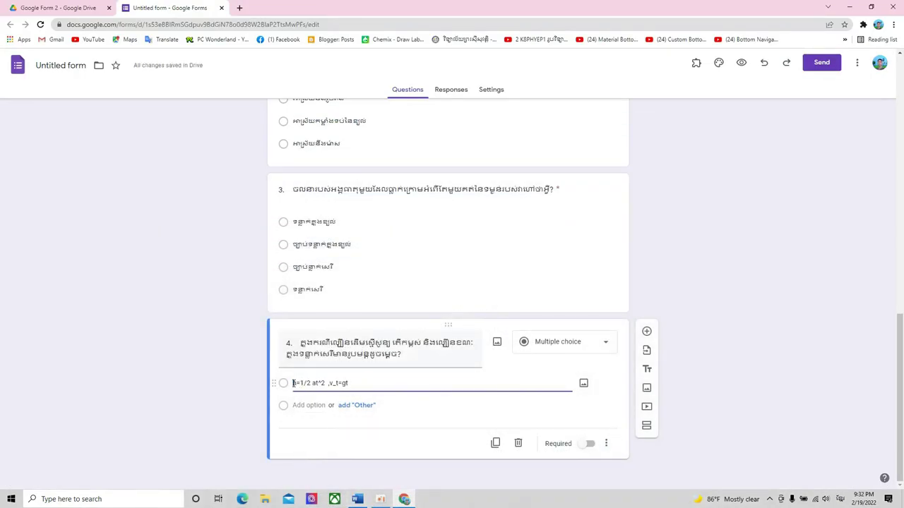
drag(293, 383, 357, 382)
click(374, 384)
drag(294, 385, 351, 382)
key(BackSpace)
click(358, 499)
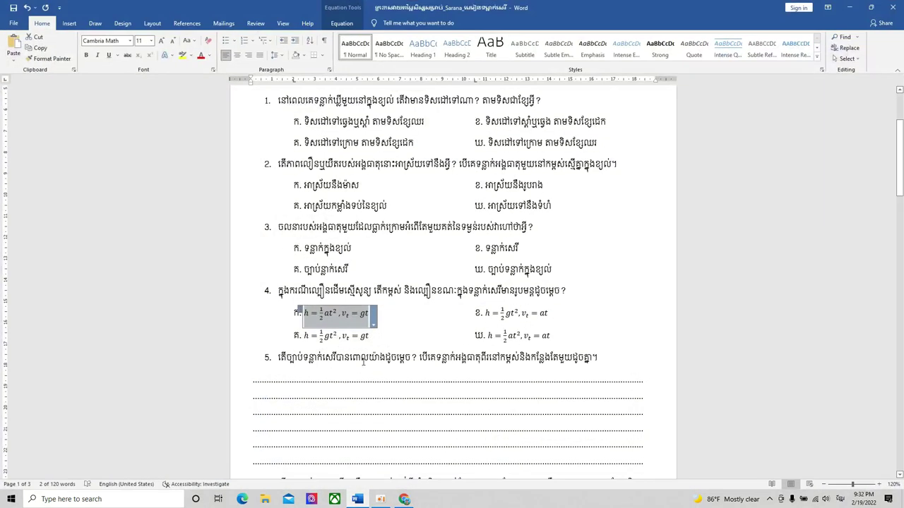
- Zoom the Word exam to 290% to enlarge question 4's equation answers, then open Windows search
key(Right)
click(879, 484)
click(879, 484)
click(879, 485)
click(880, 484)
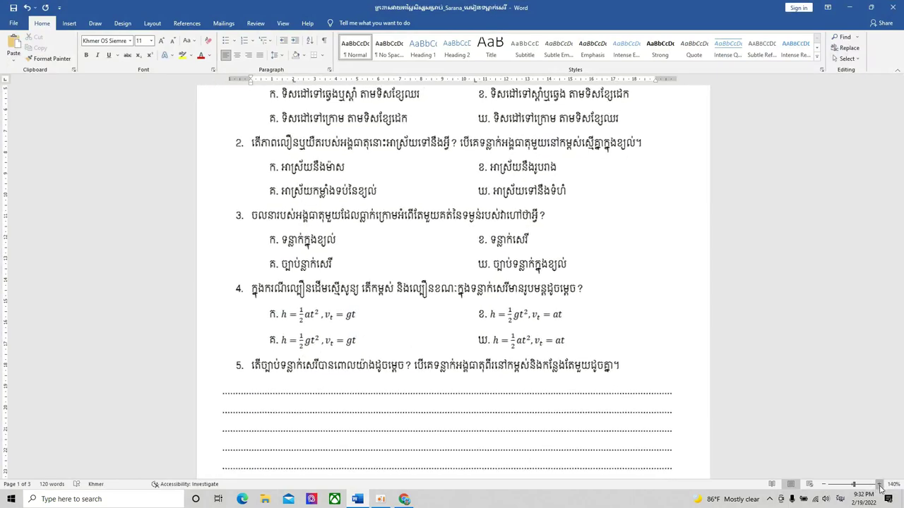
click(879, 484)
click(879, 485)
click(880, 484)
click(879, 485)
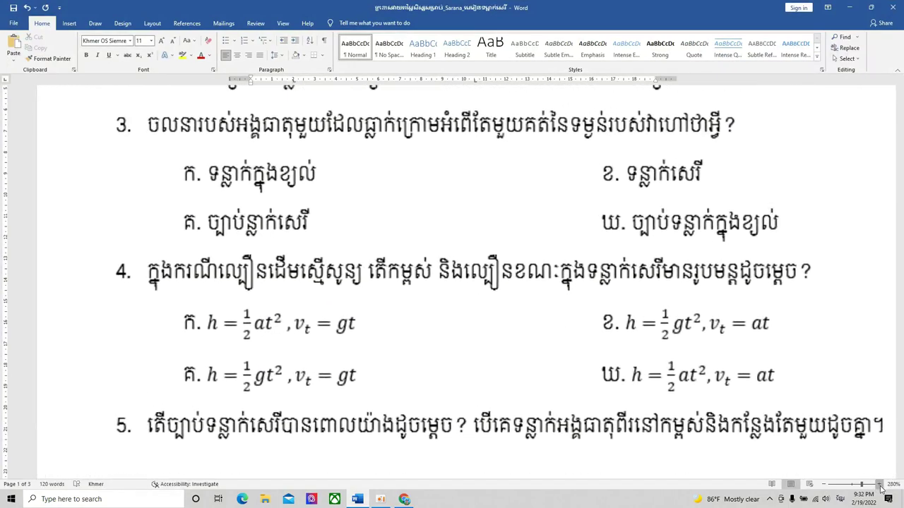
scroll(787, 343, down, 3)
scroll(541, 353, up, 2)
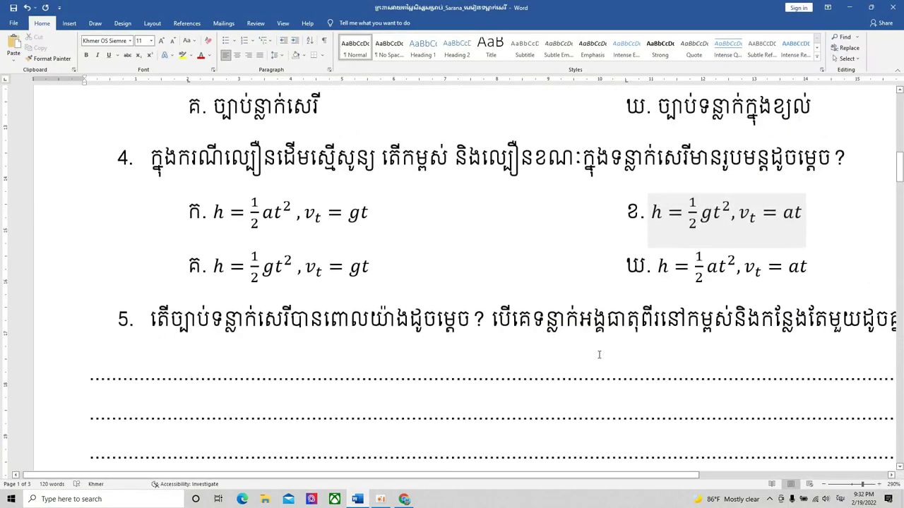
click(475, 150)
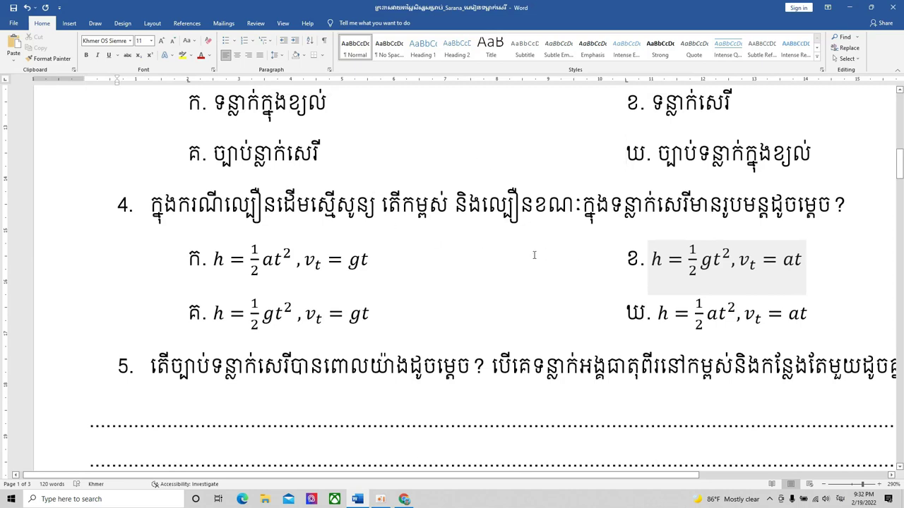
click(70, 499)
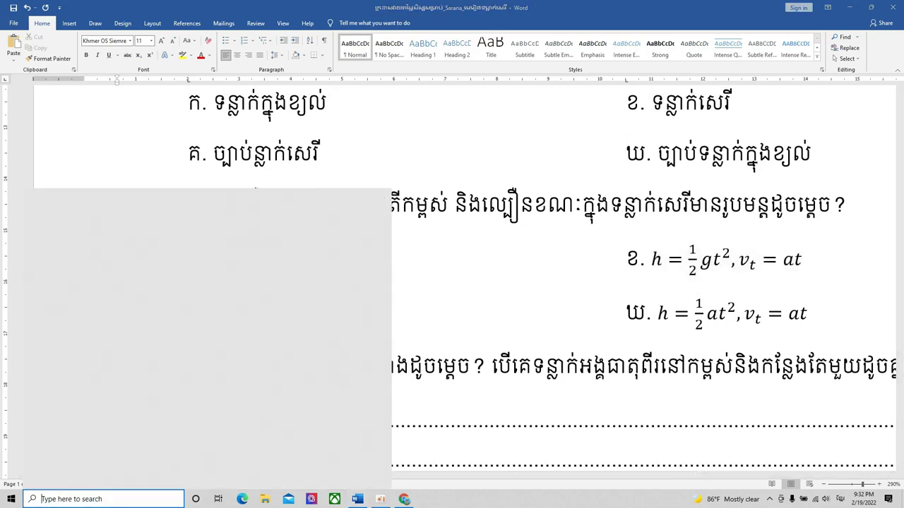
- Launch Snipping Tool and save the equation h = ½at², vt = gt as '1' on the Desktop
key(super+space)
text(s)
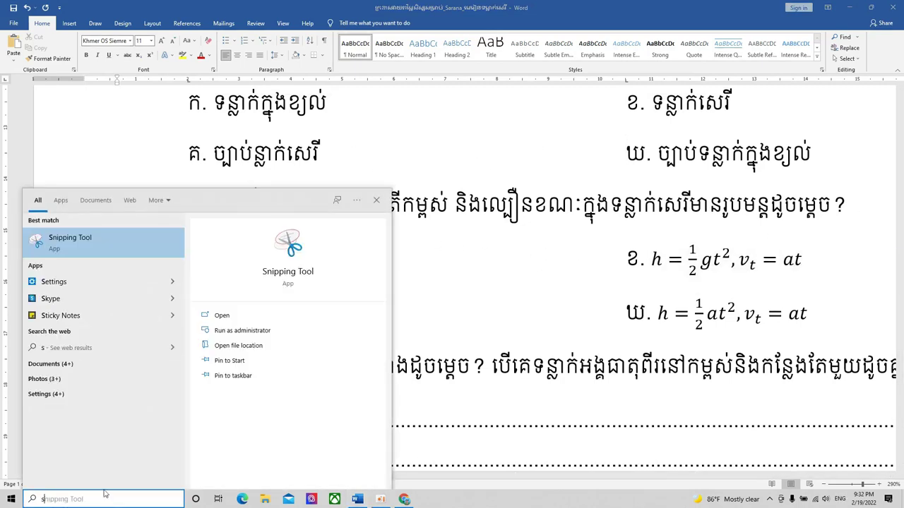
click(84, 248)
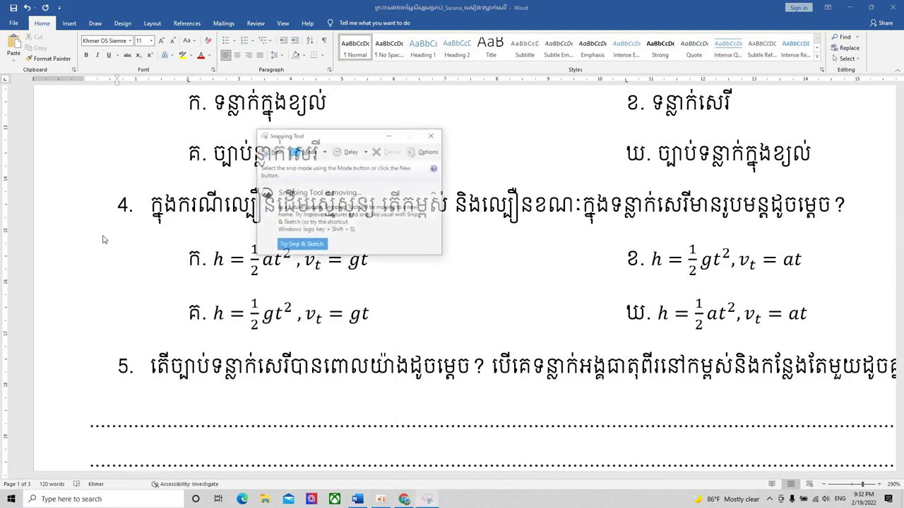
drag(325, 135, 429, 54)
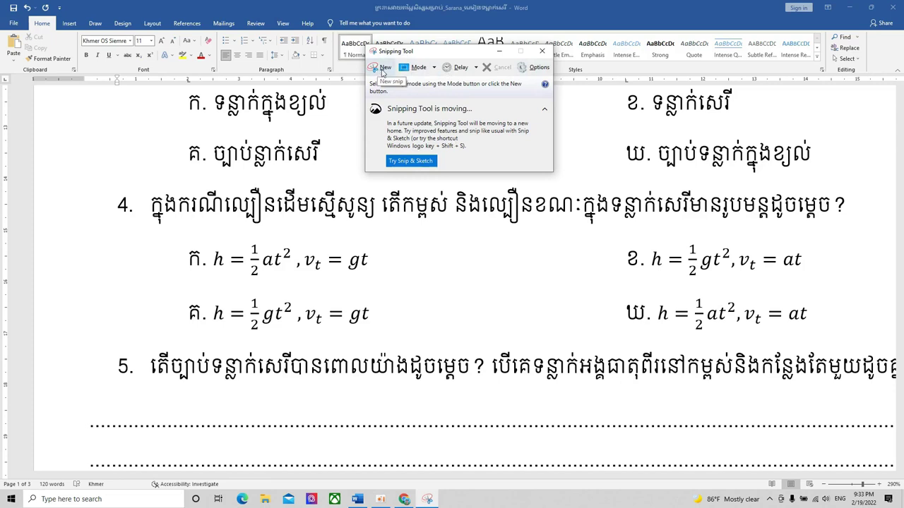
click(383, 71)
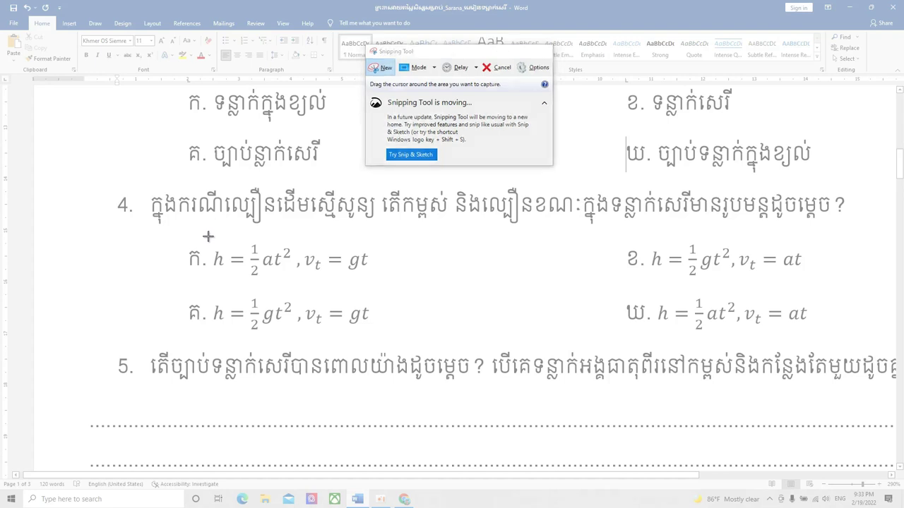
drag(209, 237, 375, 285)
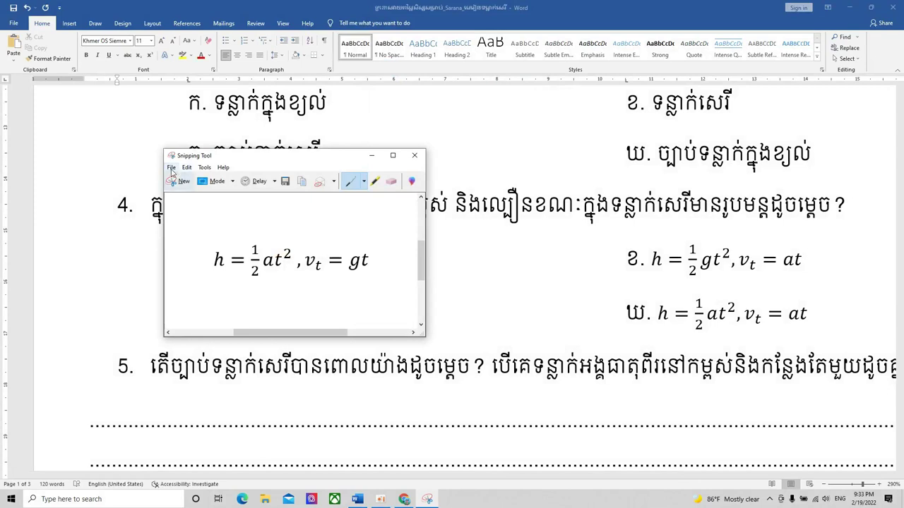
click(171, 168)
click(187, 191)
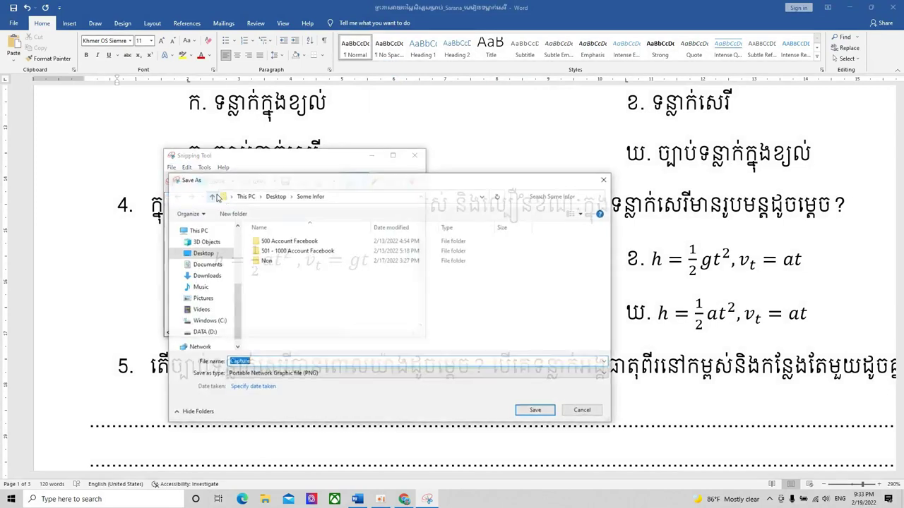
click(216, 256)
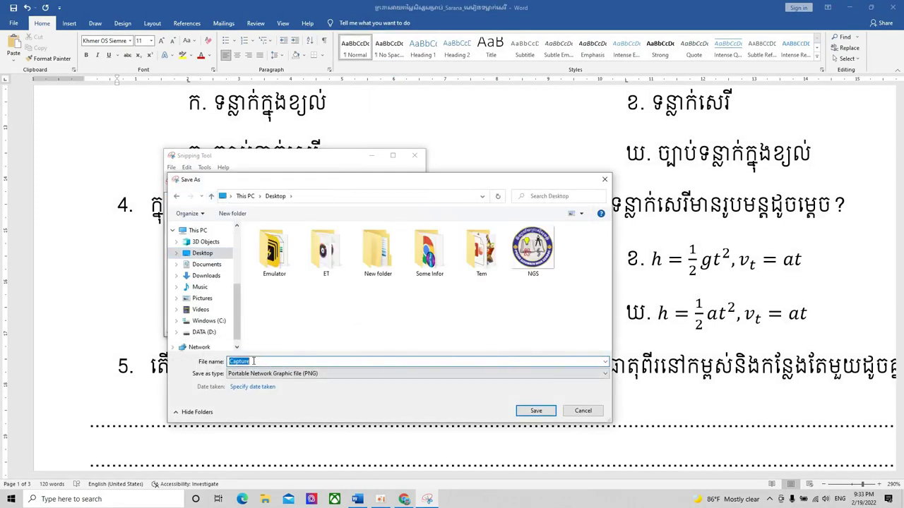
text(1)
click(536, 411)
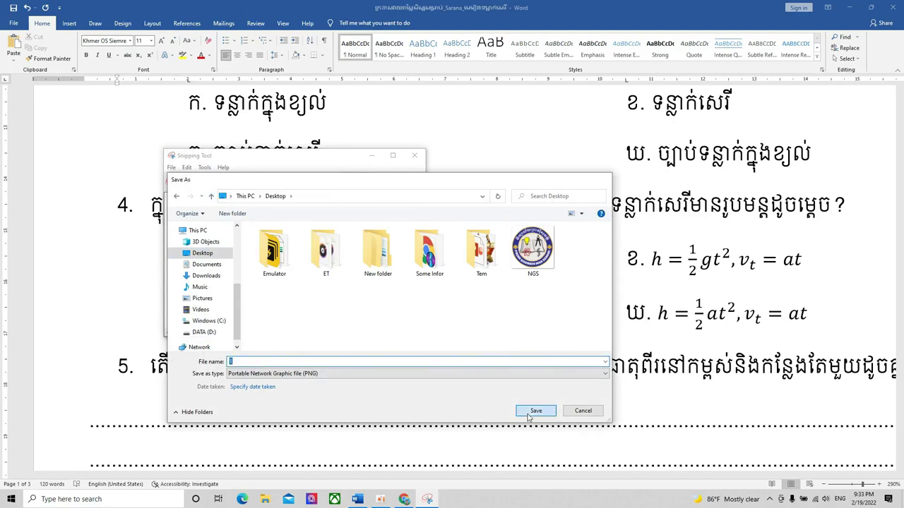
- Snip the equation h = ½gt², vt = gt and save it as '2'
drag(314, 160, 536, 56)
click(399, 77)
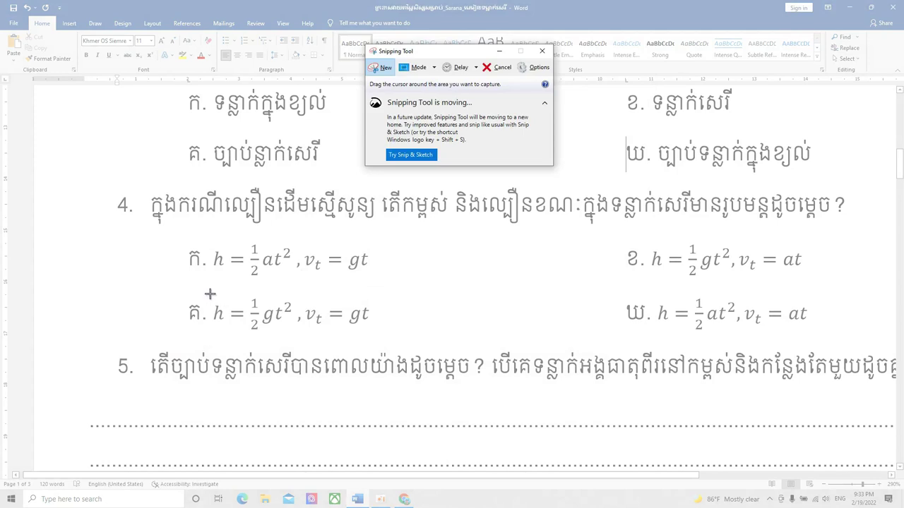
drag(209, 292, 376, 339)
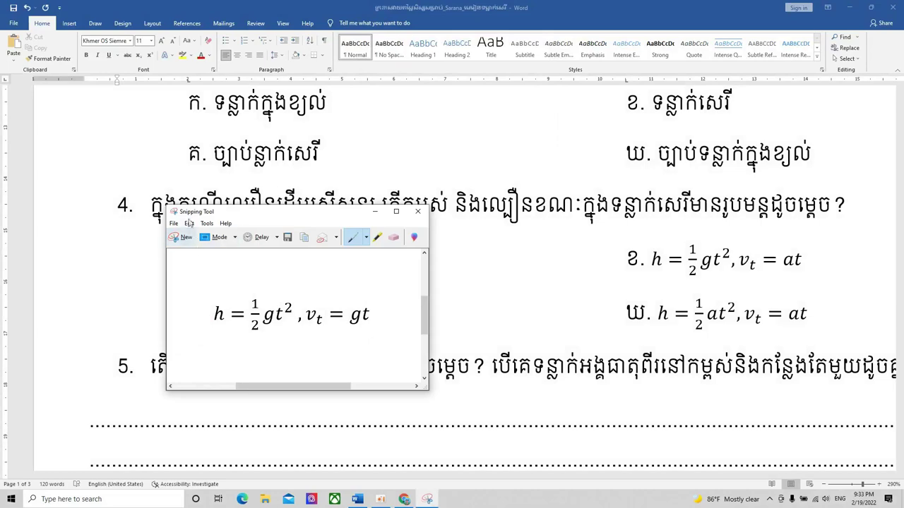
click(174, 223)
click(194, 248)
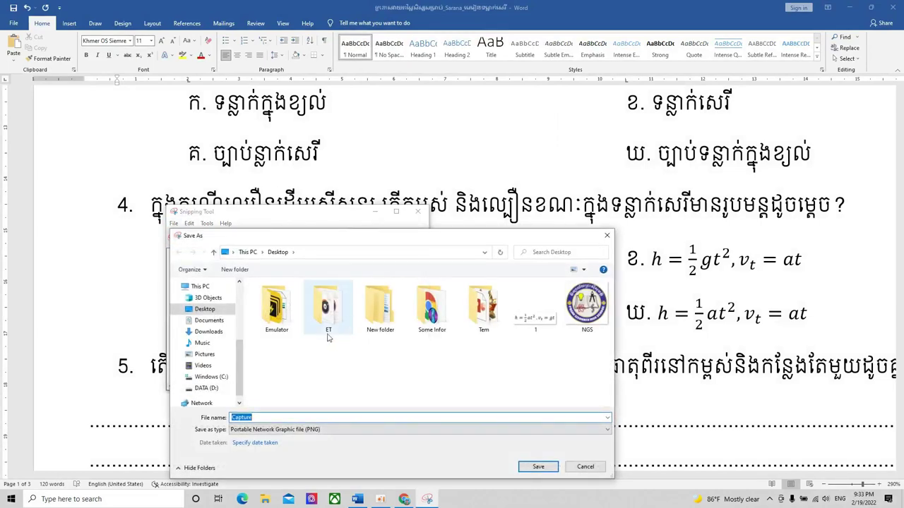
text(2)
click(537, 466)
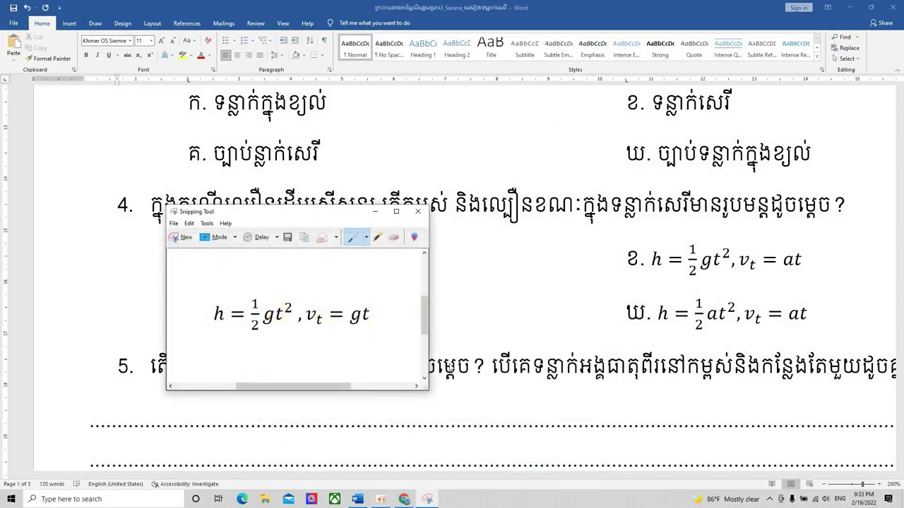
- Snip the equation h = ½gt², vt = at and save it as '3'
click(182, 239)
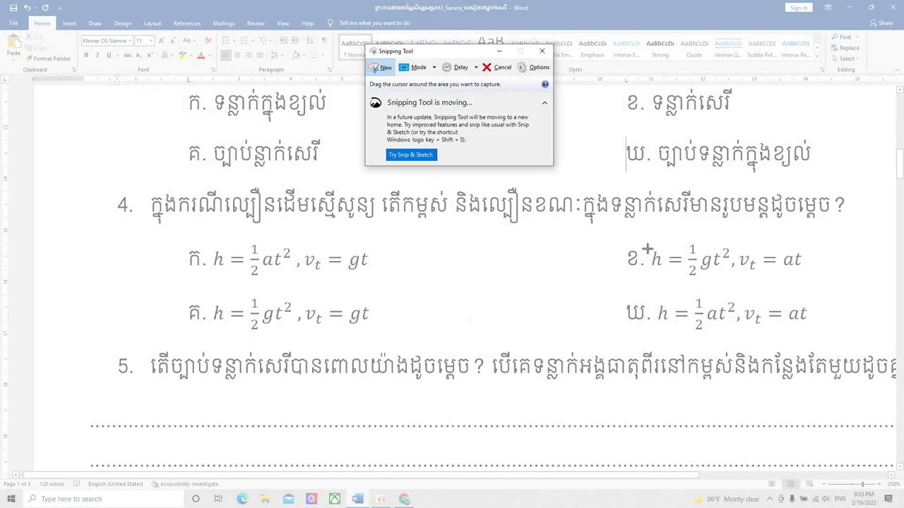
drag(647, 239, 810, 282)
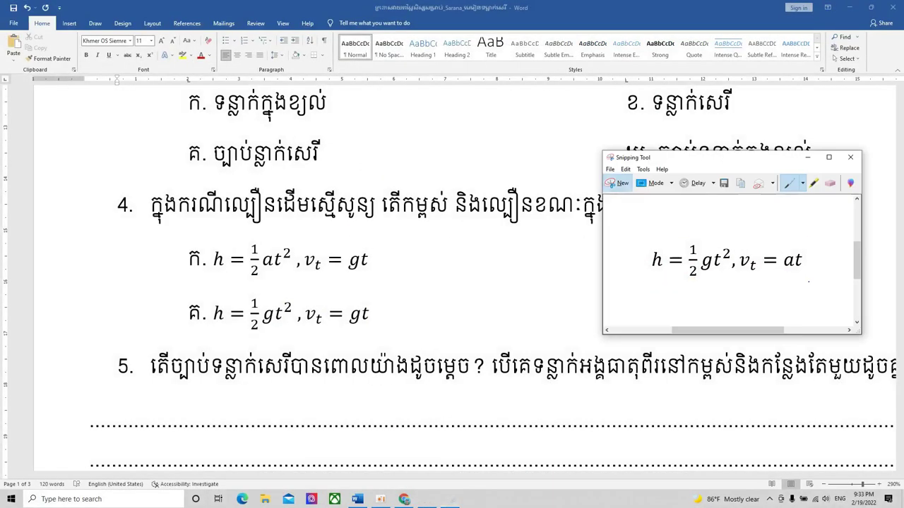
click(609, 170)
click(626, 200)
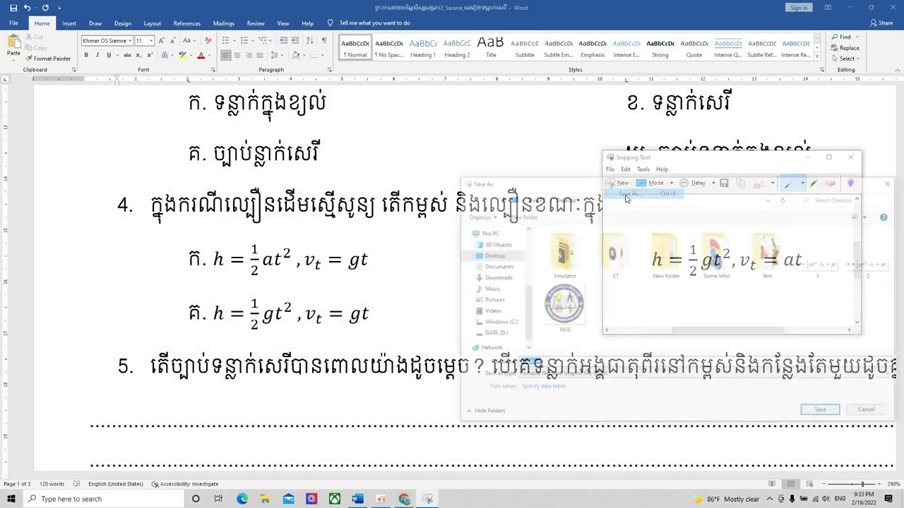
text(3)
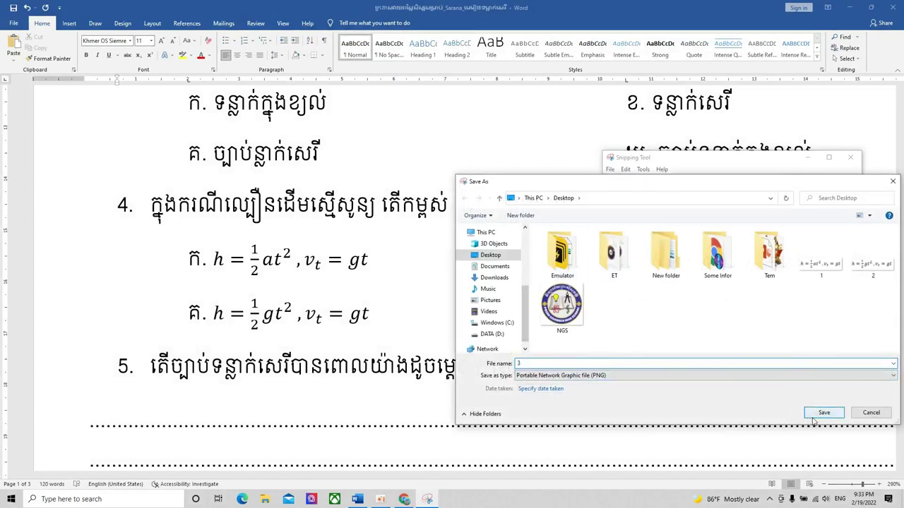
click(823, 414)
- Snip the equation h = ½at², vt = at, save it as '4', and close Snipping Tool
click(617, 182)
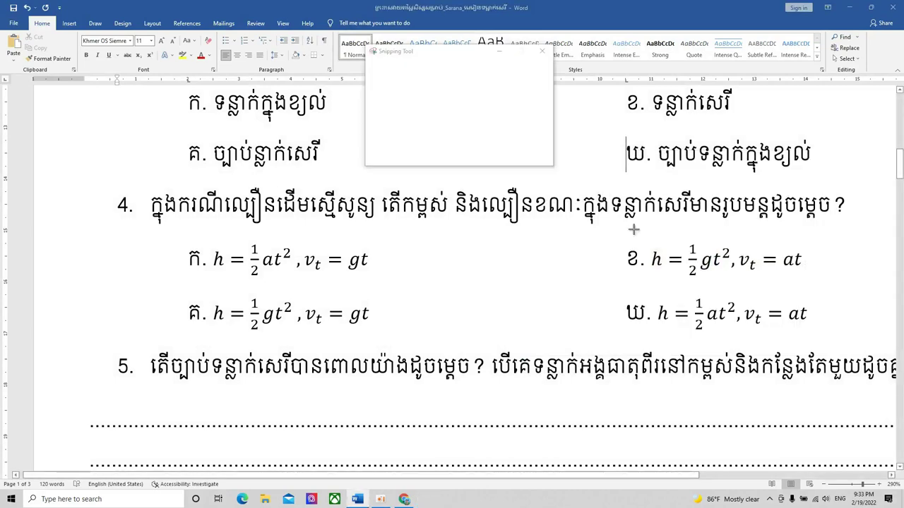
drag(652, 293, 814, 338)
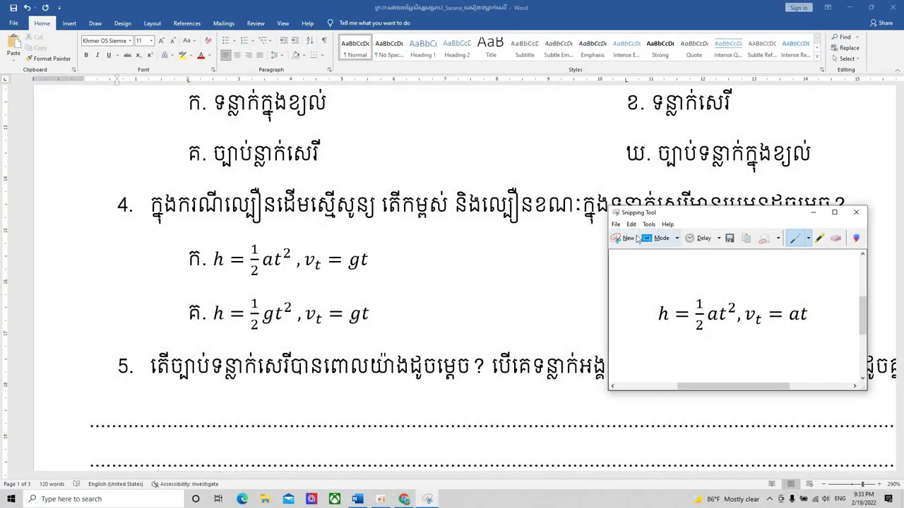
click(615, 225)
click(636, 249)
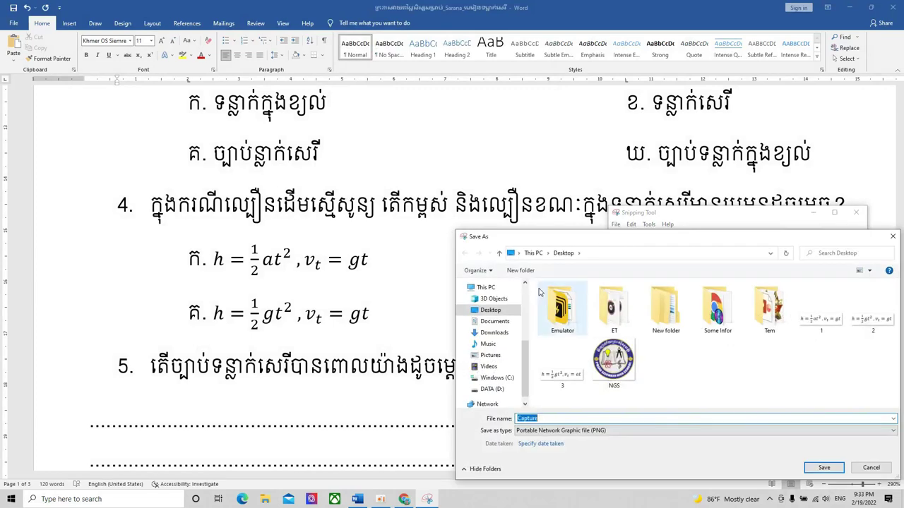
text(4)
click(820, 468)
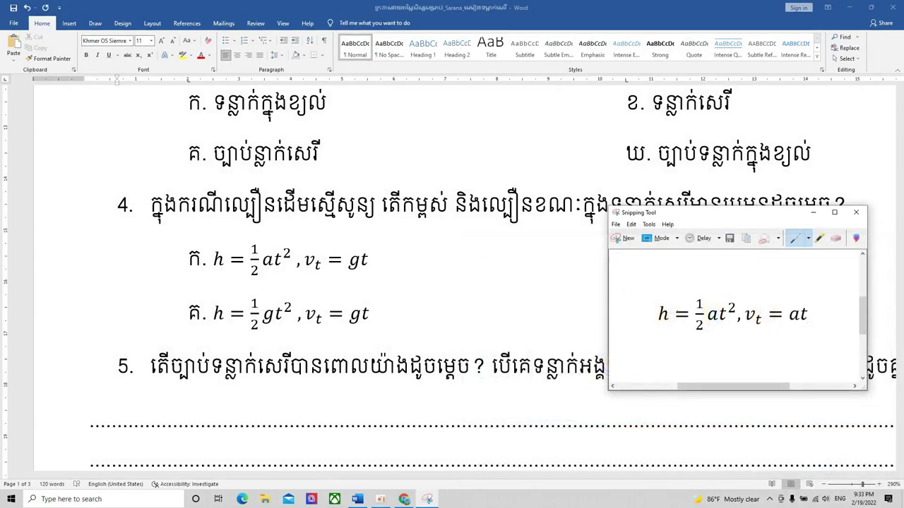
click(855, 213)
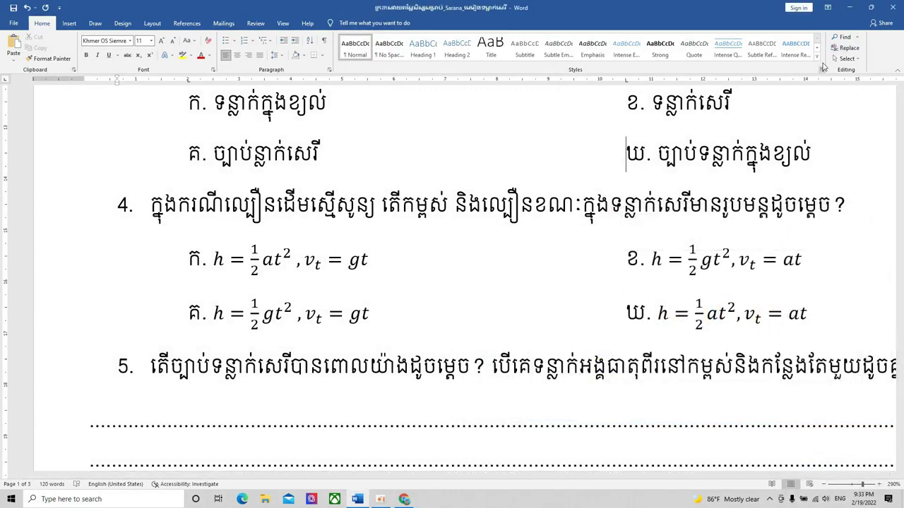
- Zoom the exam page back down to 200% and minimize the browser to reveal the desktop
click(823, 486)
click(824, 485)
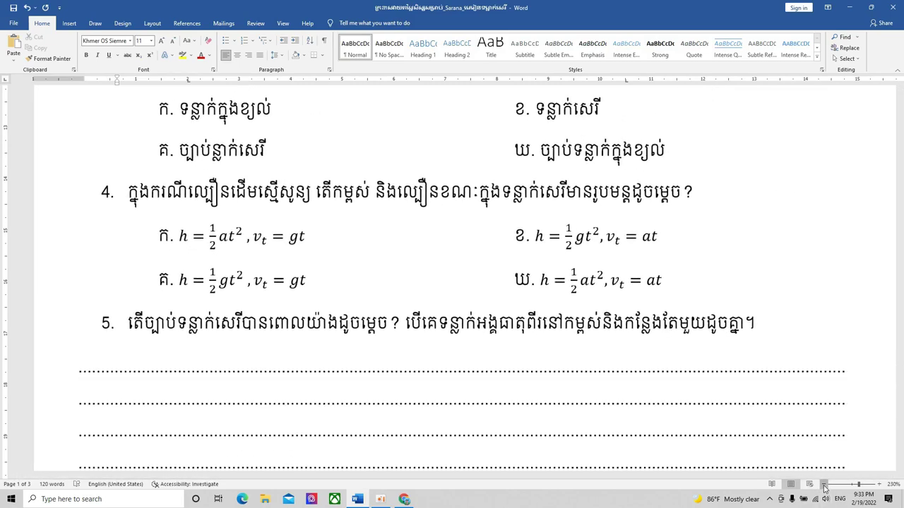
click(824, 485)
click(824, 486)
click(823, 486)
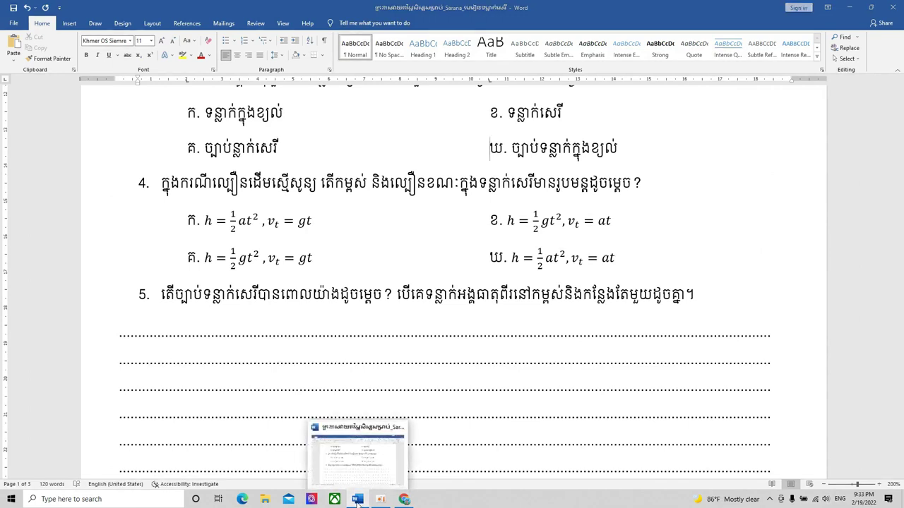
click(404, 500)
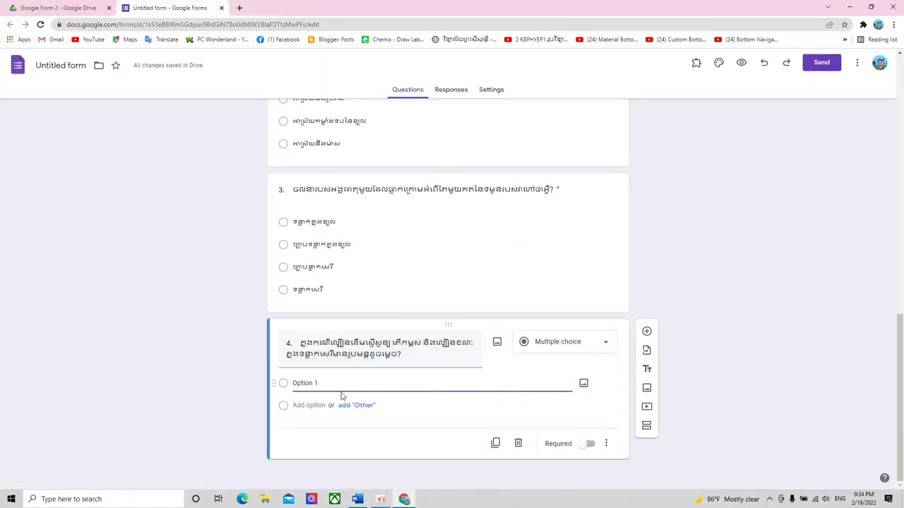
click(404, 499)
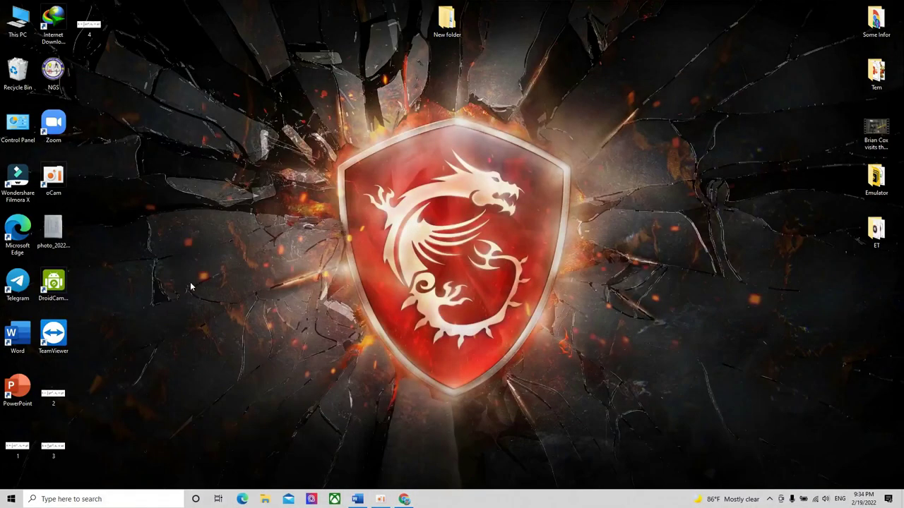
- Line up equation images 1, 2, 3 and 4 in a central row, then return to Google Forms
drag(53, 395, 375, 232)
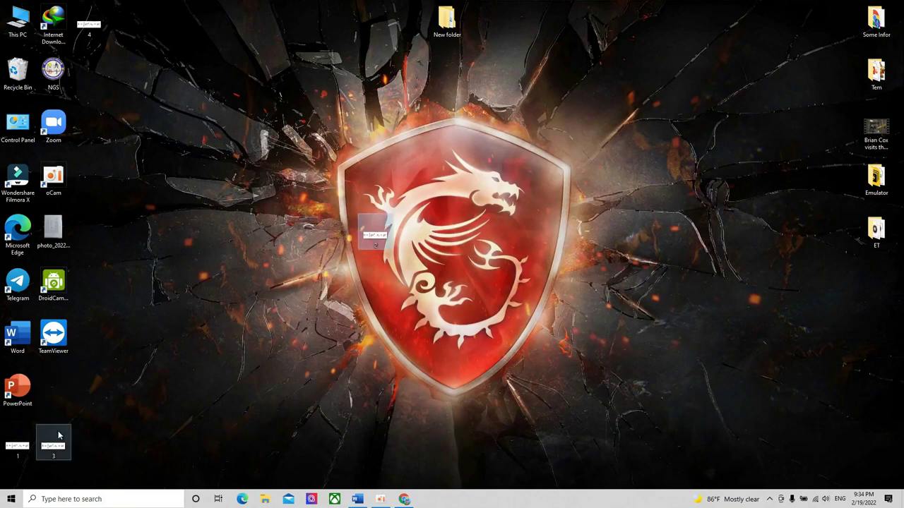
drag(53, 443, 441, 245)
drag(18, 443, 338, 240)
drag(89, 25, 518, 238)
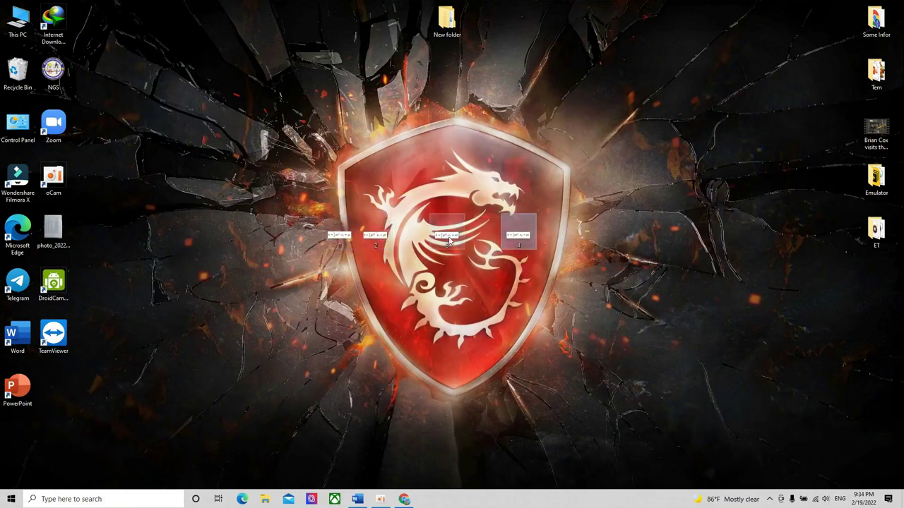
drag(458, 242, 425, 242)
drag(519, 238, 448, 239)
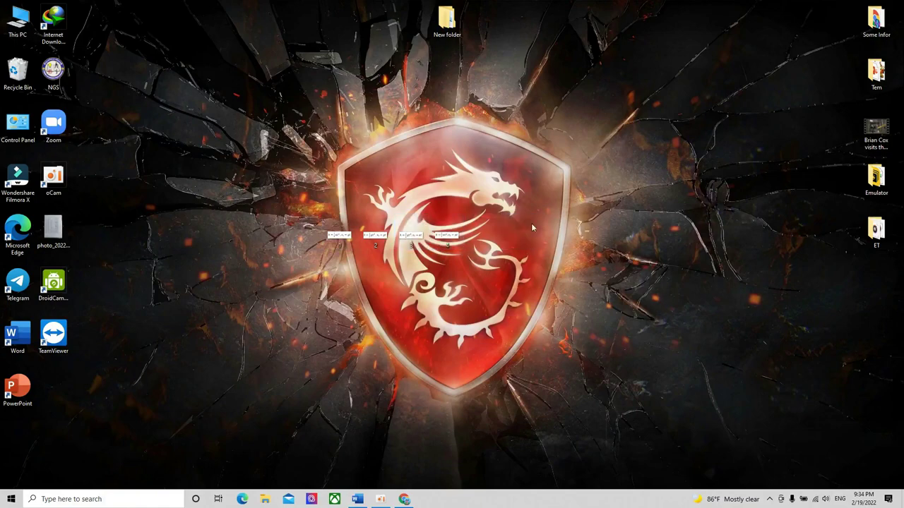
click(404, 500)
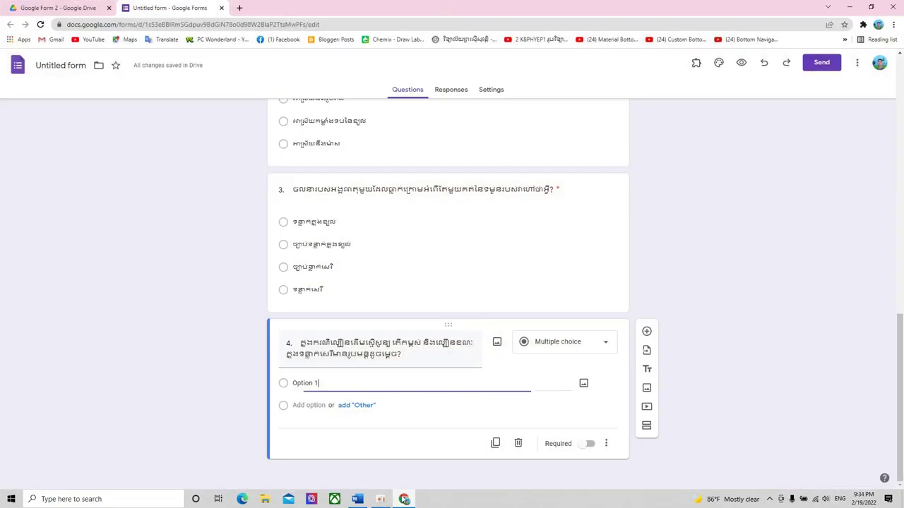
- Keep question 4 as Multiple choice and enter ក as its first answer option
click(601, 349)
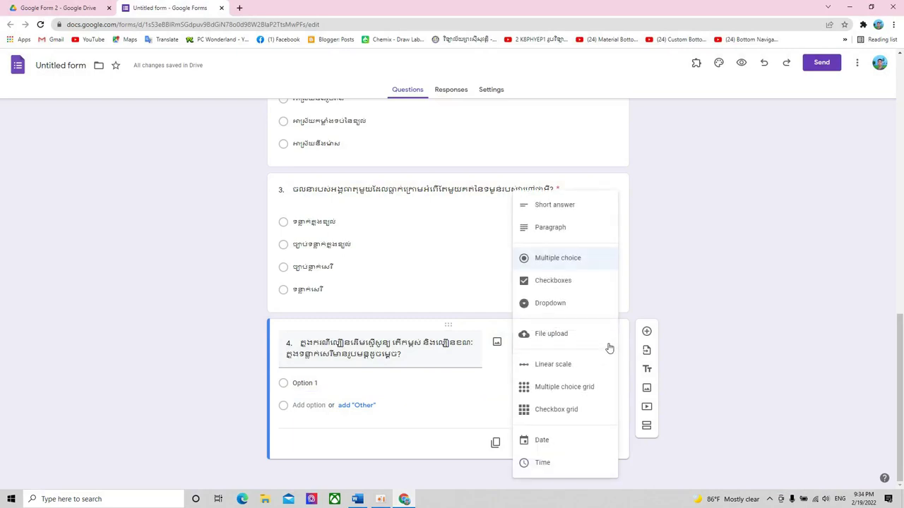
click(724, 272)
click(600, 348)
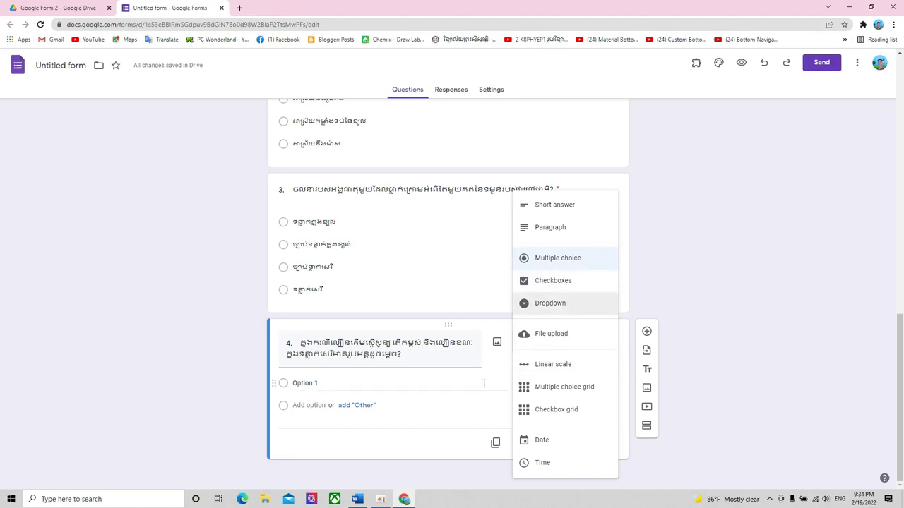
click(723, 343)
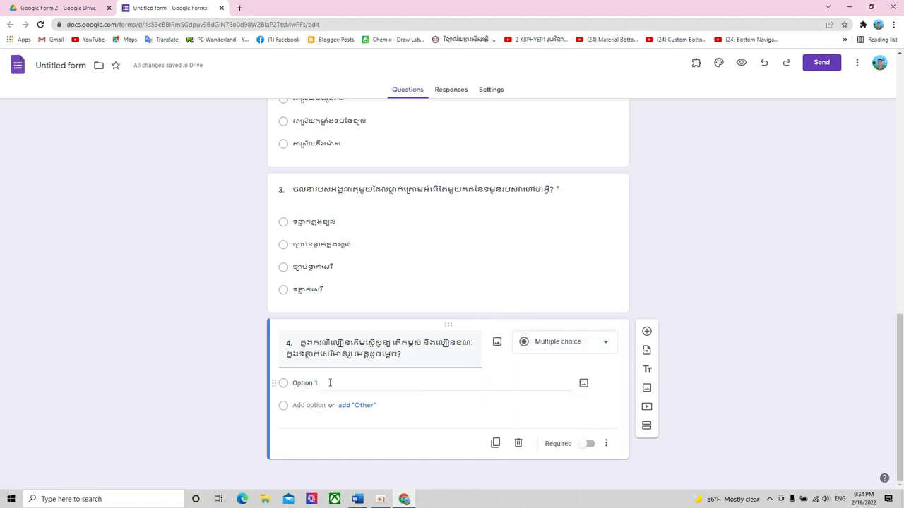
click(610, 353)
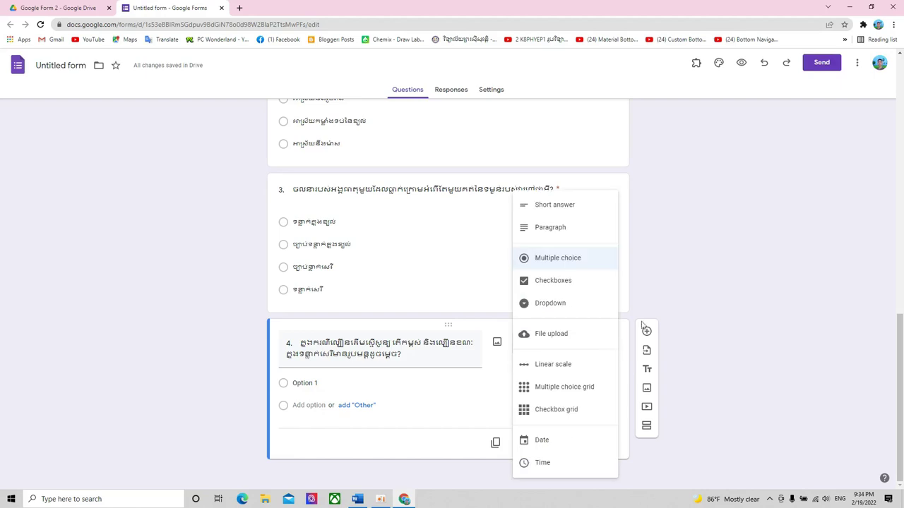
click(558, 256)
click(350, 385)
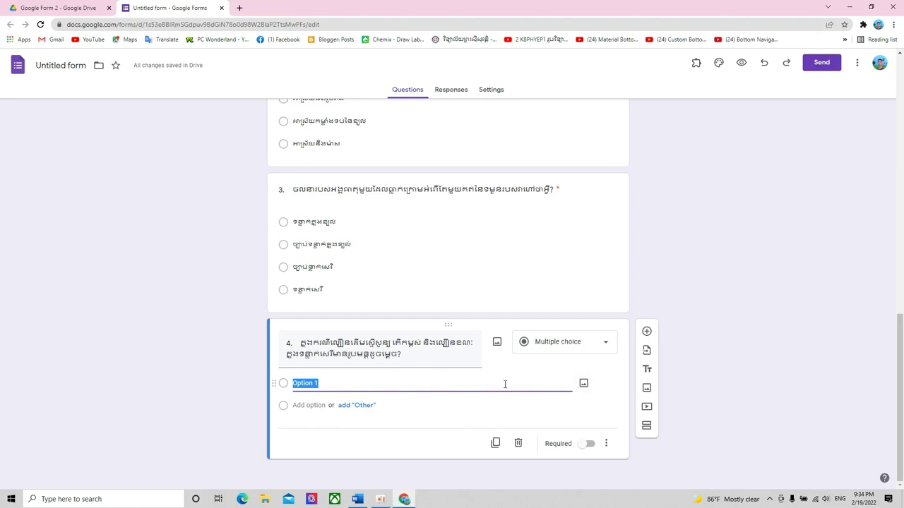
text(k)
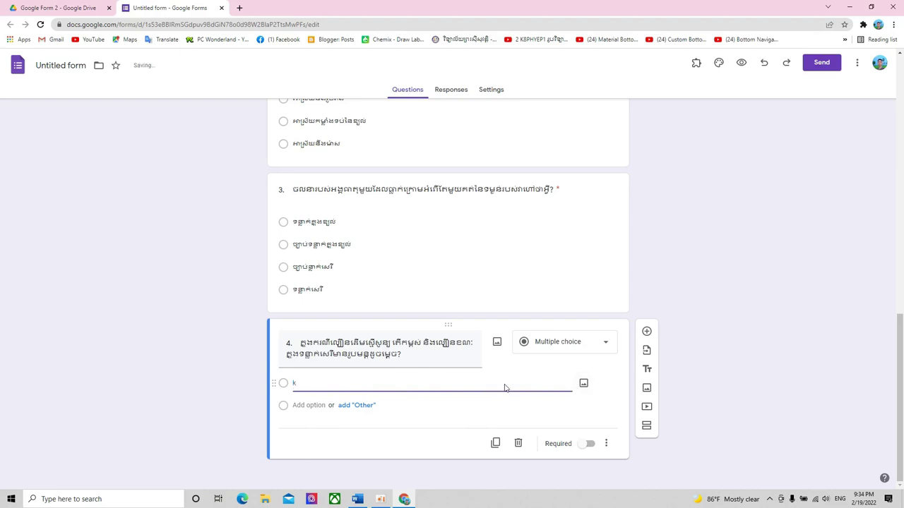
text(ក:)
- Attach equation image file 1 to option ក
click(583, 384)
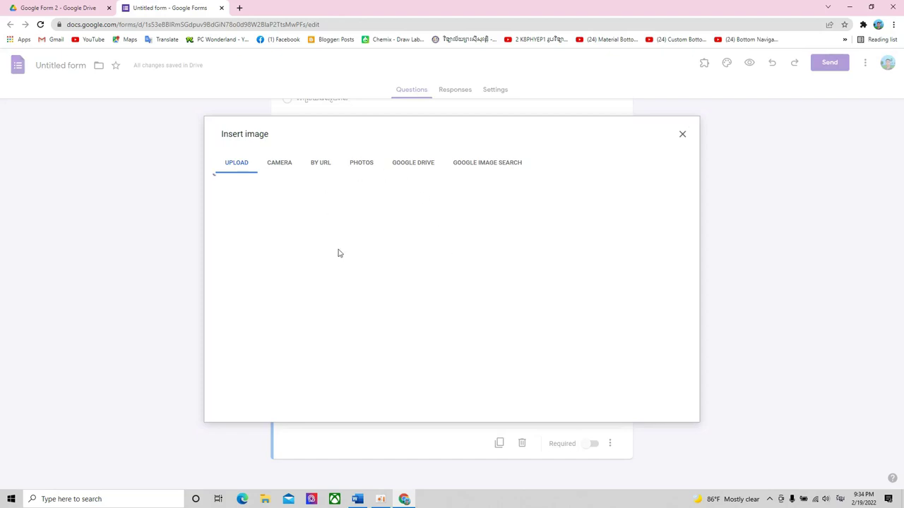
click(451, 328)
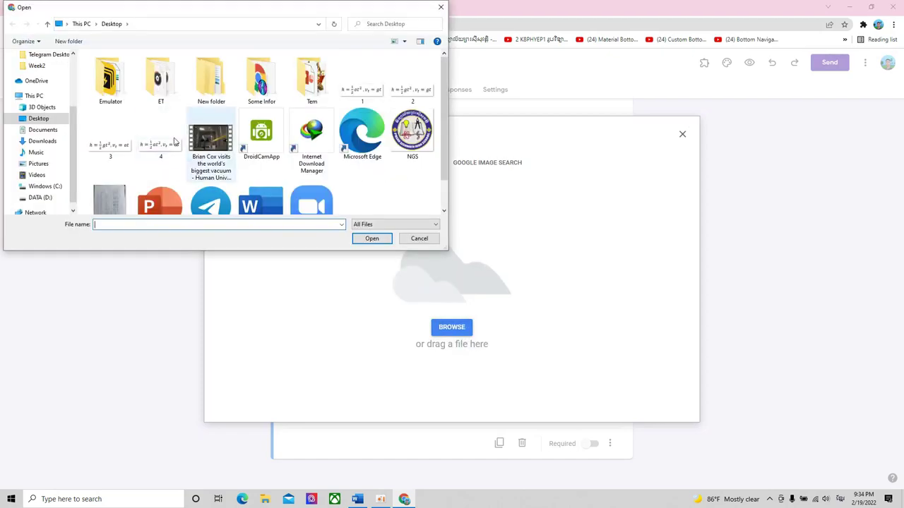
click(351, 94)
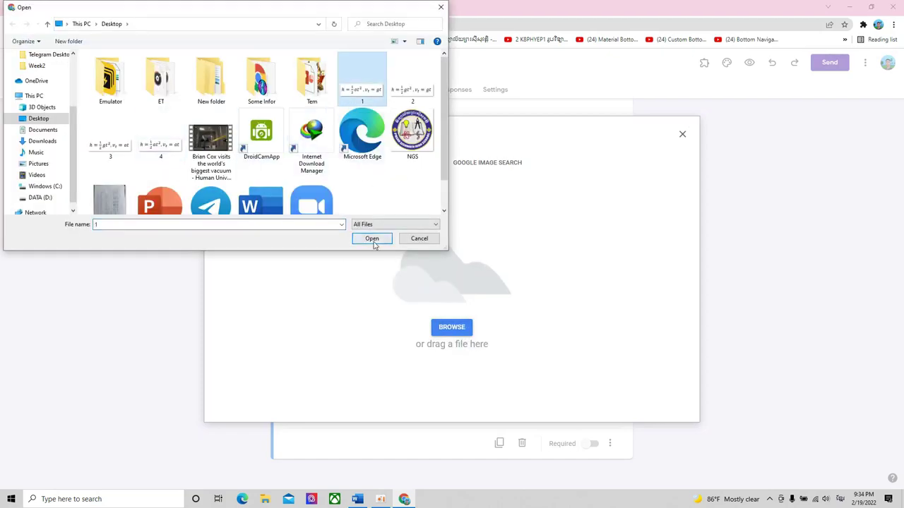
click(371, 238)
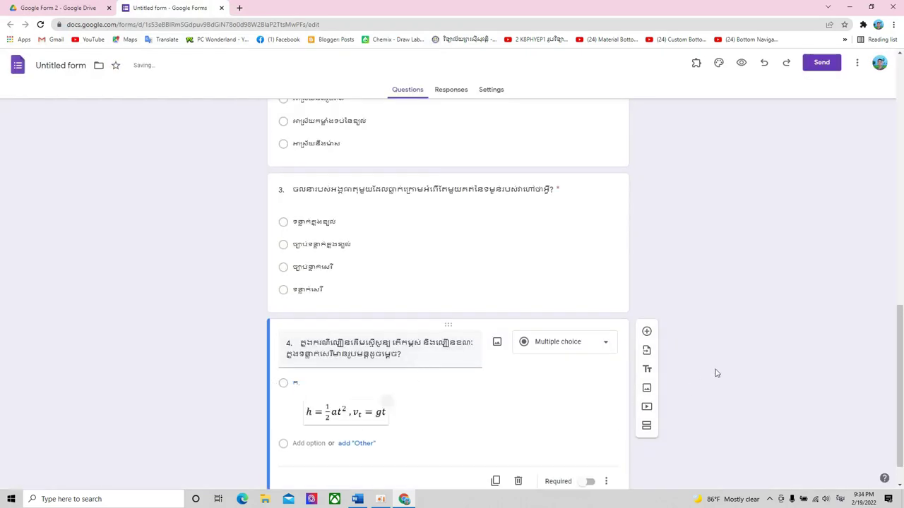
- Add a second option ខ and attach equation image file 2 to it
scroll(423, 381, down, 1)
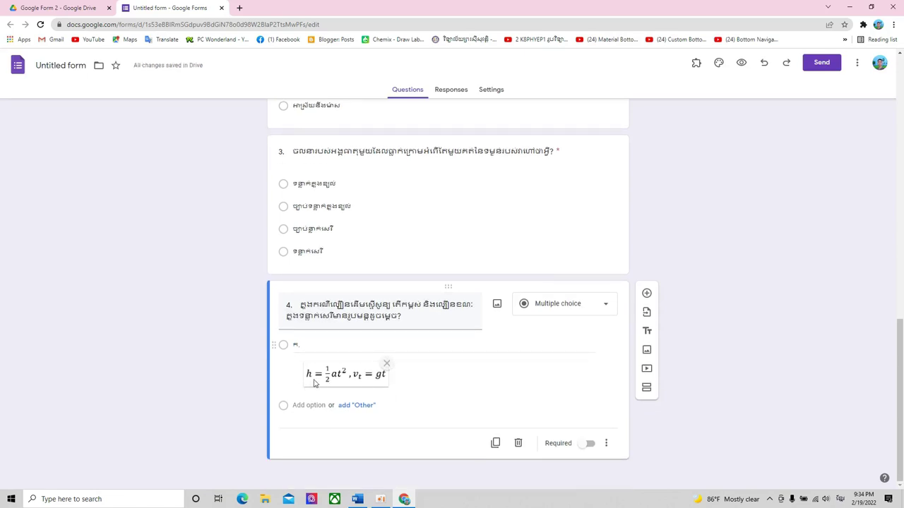
click(311, 406)
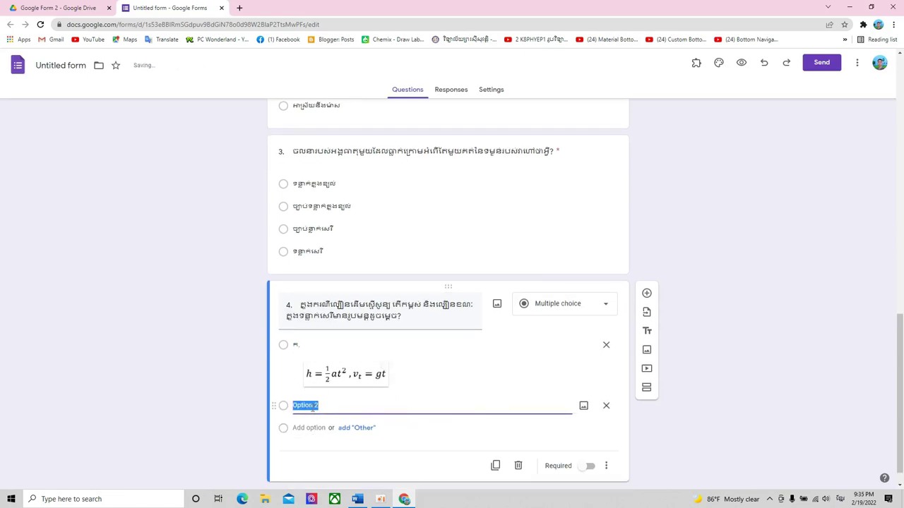
text(ខ.)
click(583, 405)
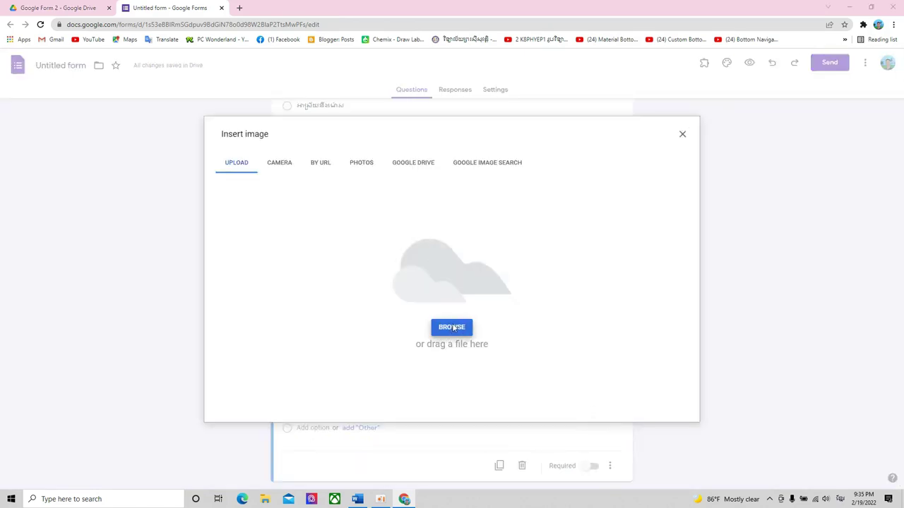
click(452, 327)
click(412, 78)
click(372, 237)
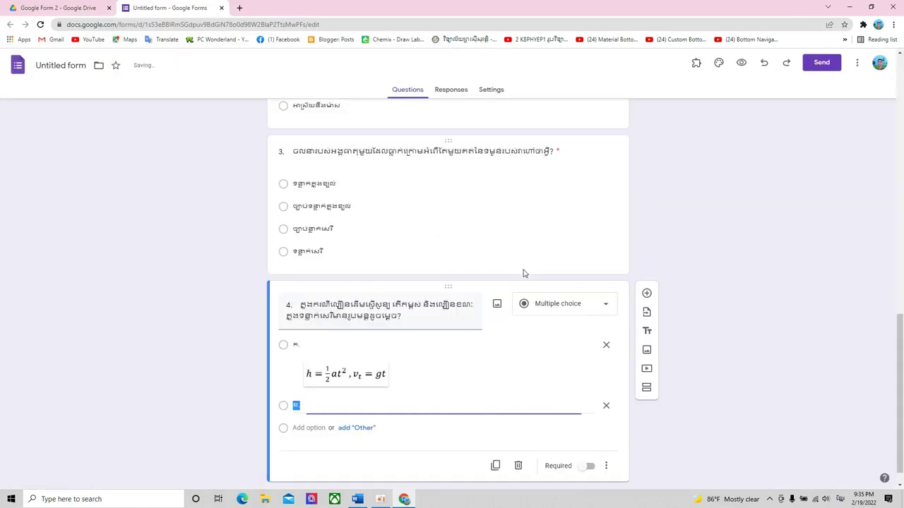
- Add a third option គ and attach equation image file 3 to it
click(311, 421)
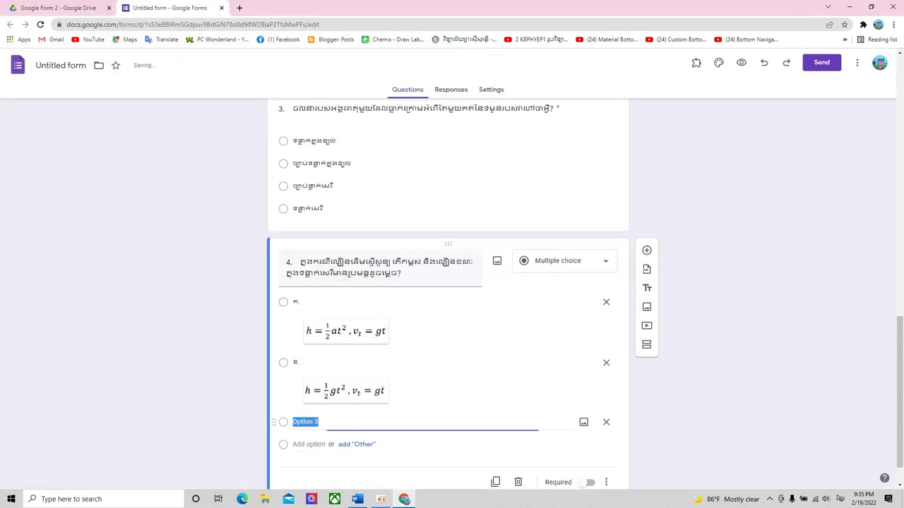
text(គ.)
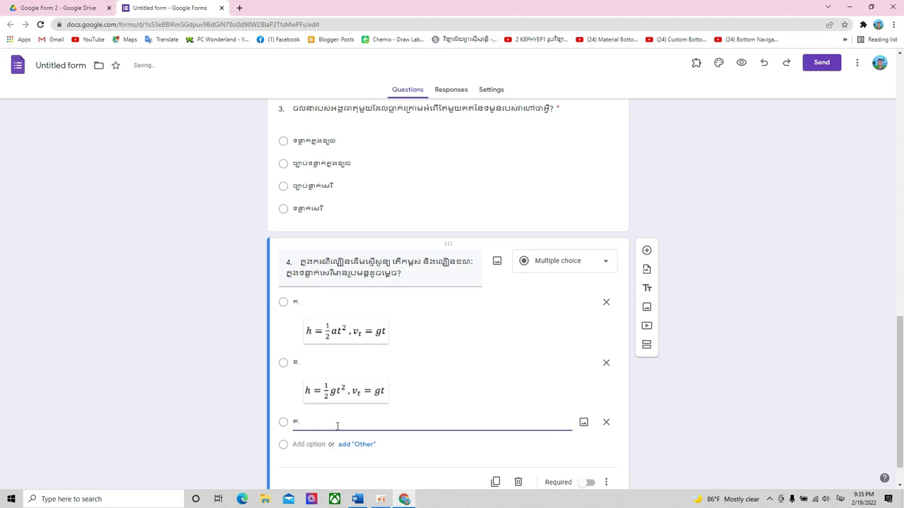
click(583, 422)
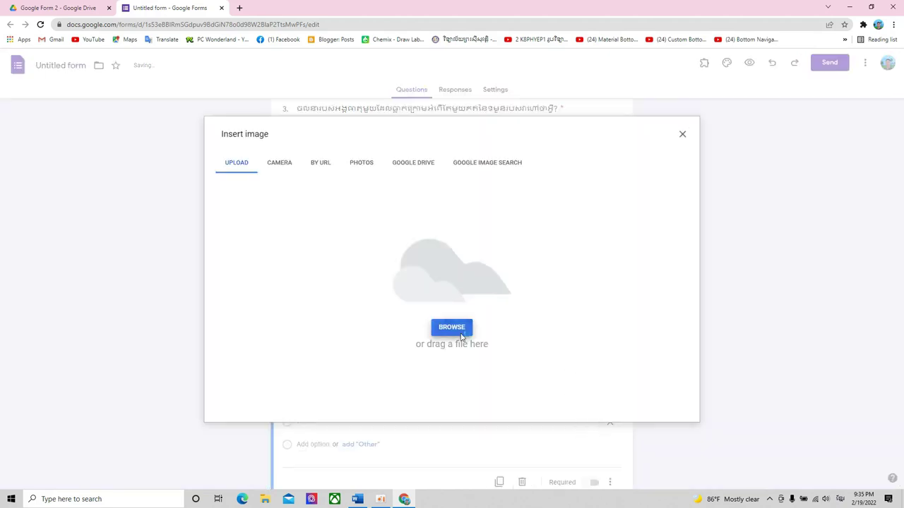
click(462, 328)
click(110, 141)
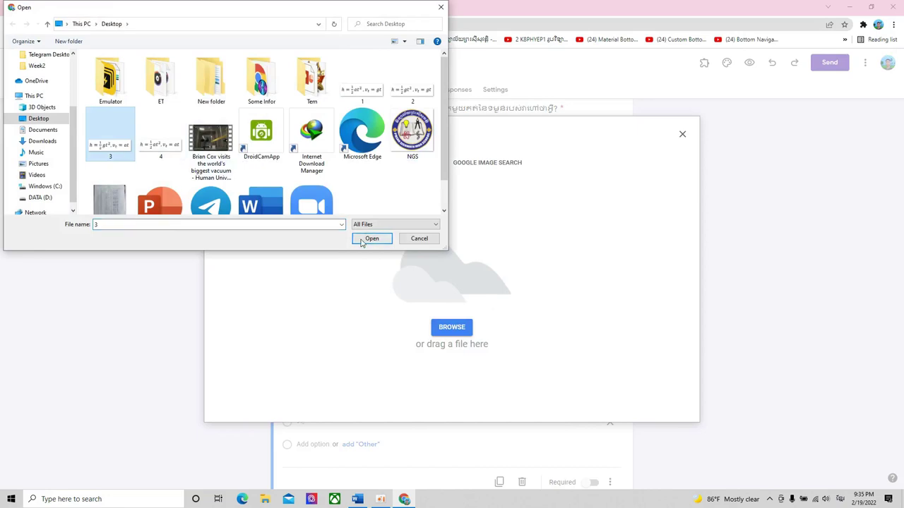
click(371, 238)
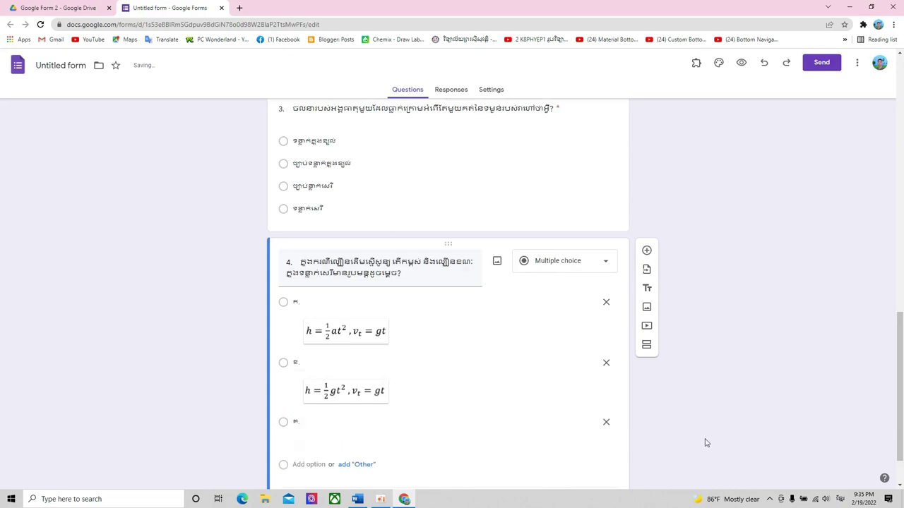
- Add a fourth option 'ឃ.' and begin inserting an image for it
click(315, 406)
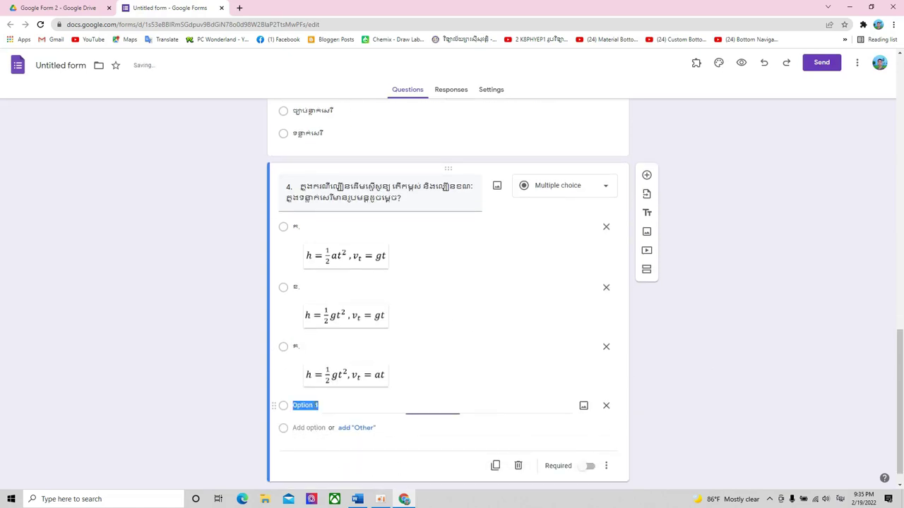
text(ឃ)
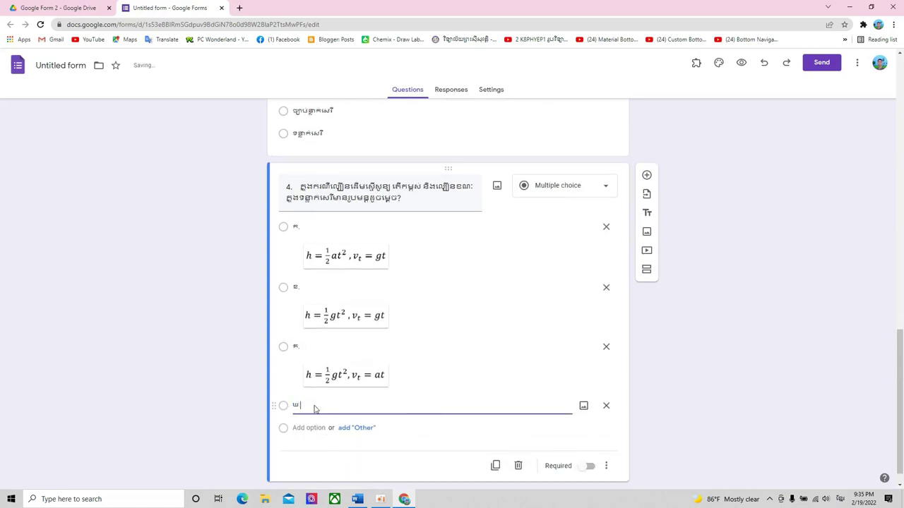
text(.)
click(583, 407)
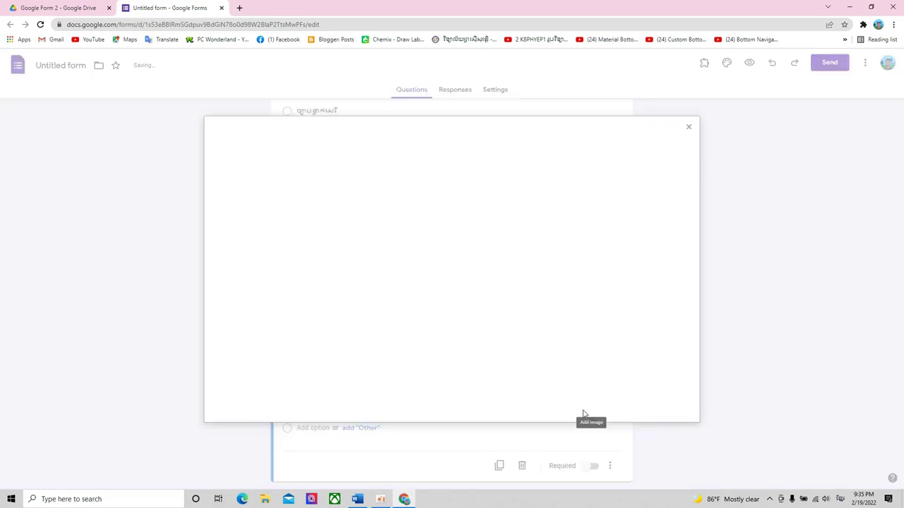
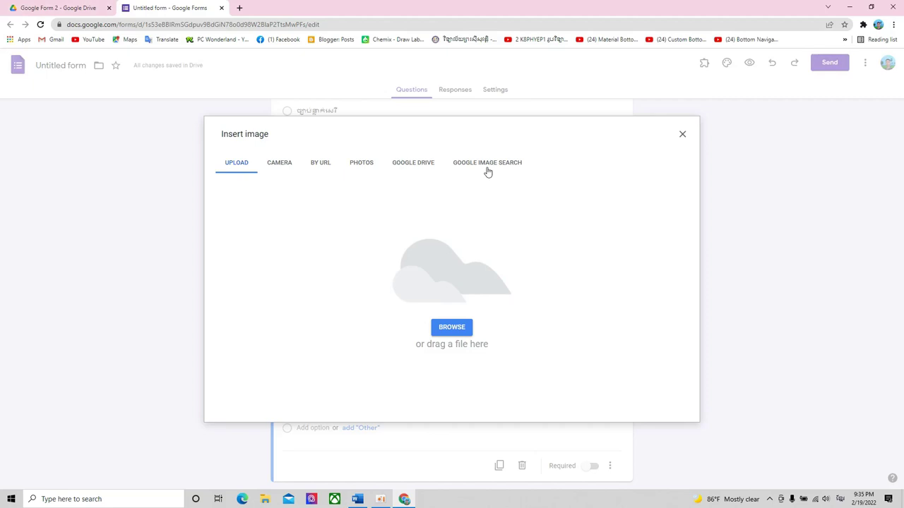
- Upload equation image file 4 as question 4's fourth answer and make question 4 required
click(460, 331)
click(161, 141)
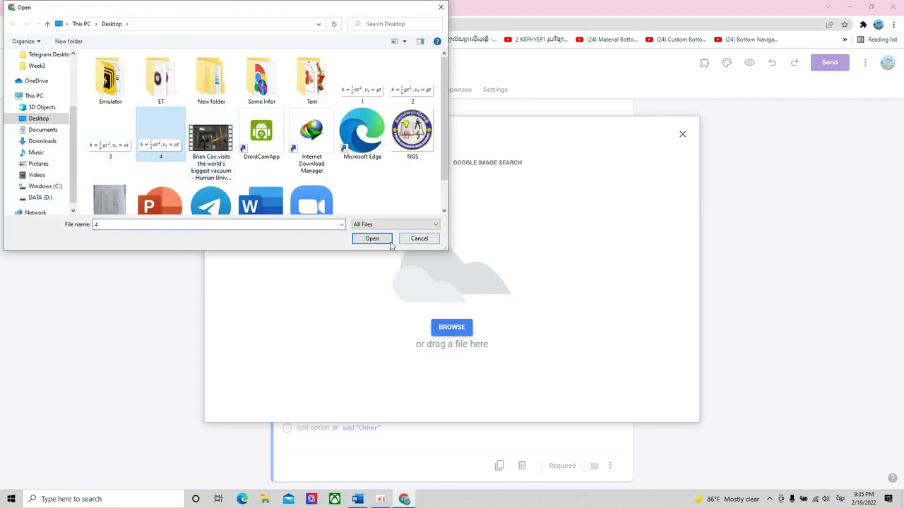
click(371, 238)
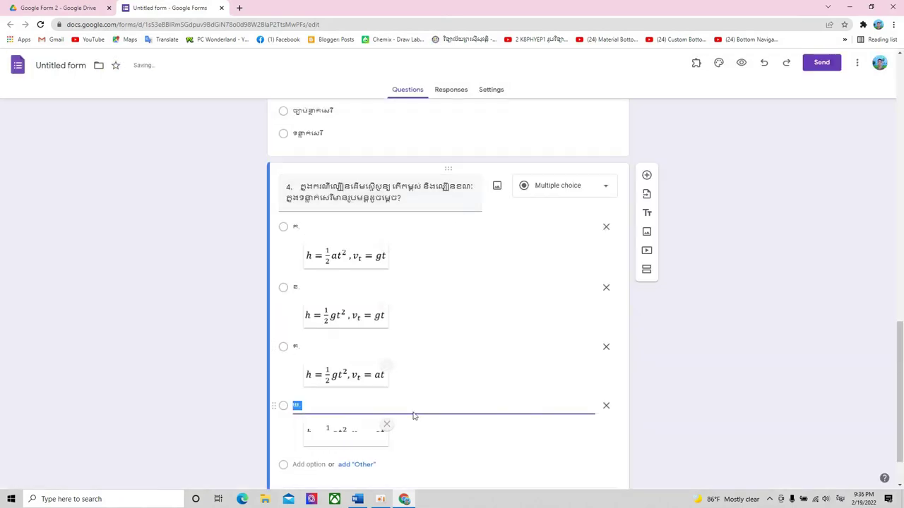
click(766, 384)
scroll(706, 370, down, 1)
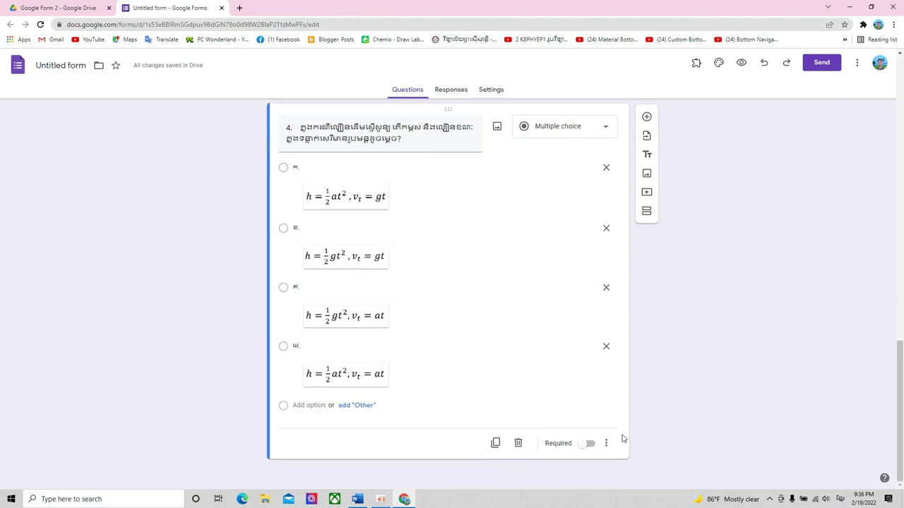
click(588, 445)
scroll(751, 355, up, 10)
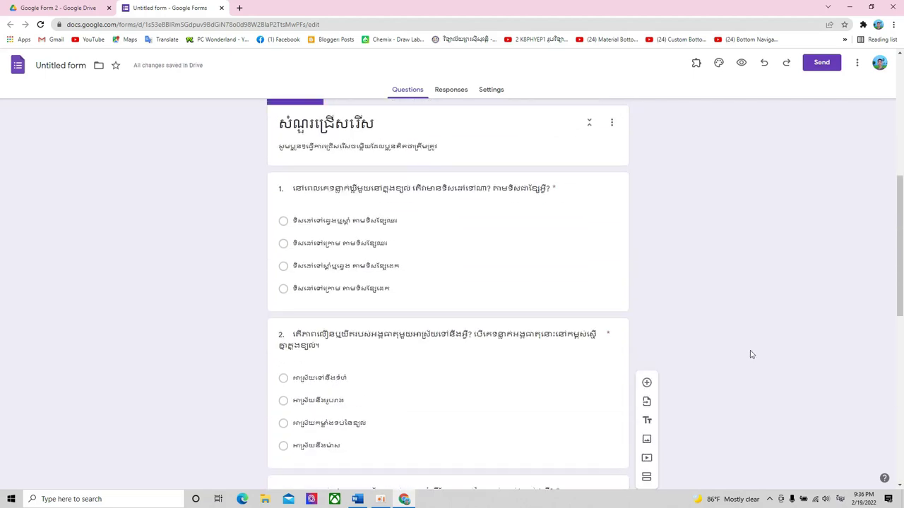
scroll(752, 354, down, 10)
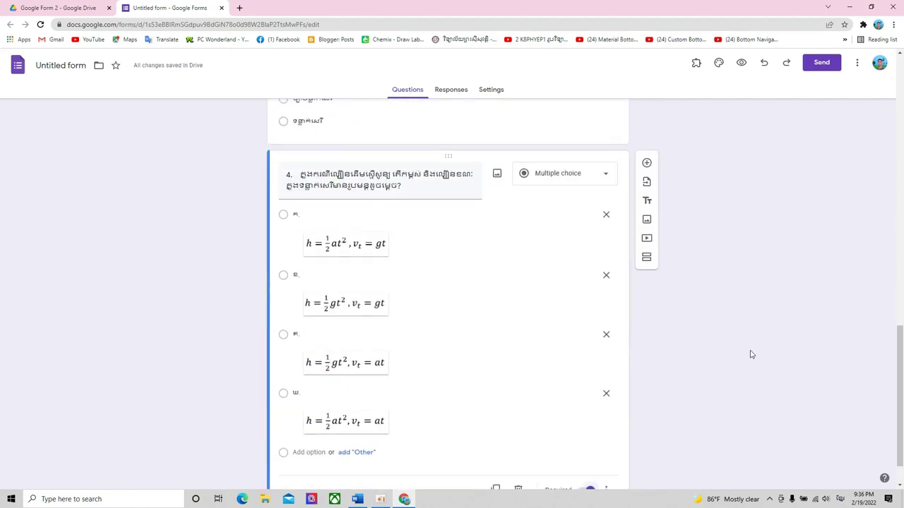
scroll(751, 354, down, 1)
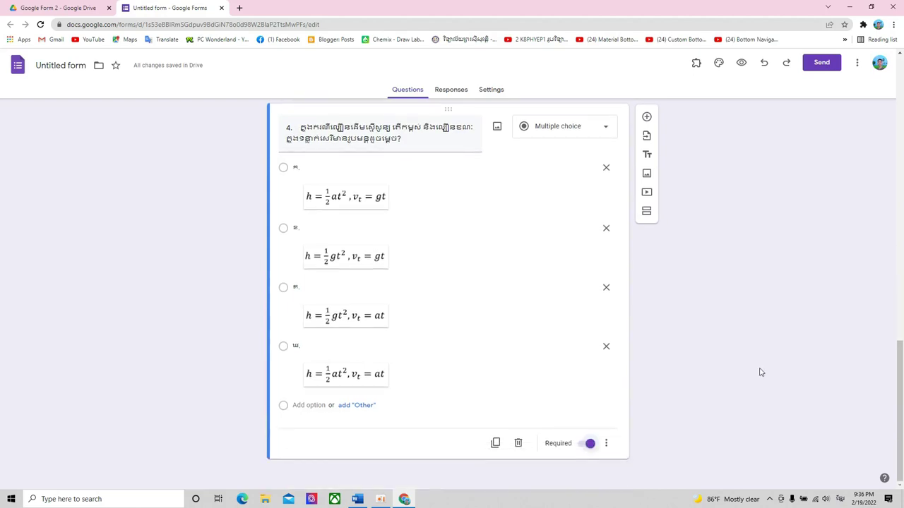
scroll(762, 372, up, 10)
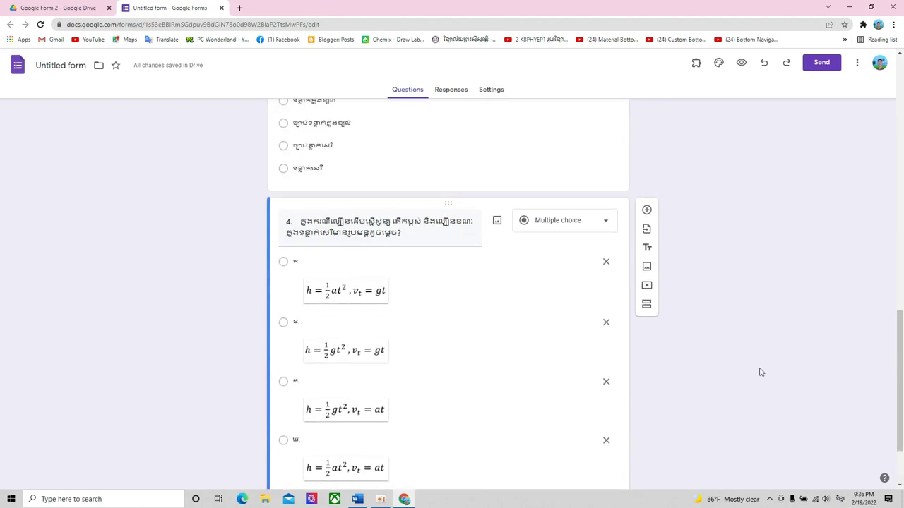
scroll(761, 372, up, 3)
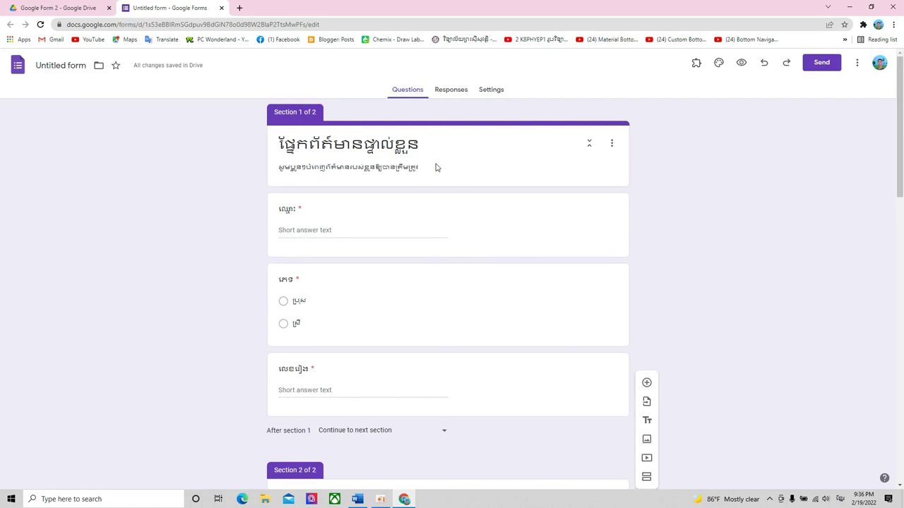
scroll(504, 202, down, 7)
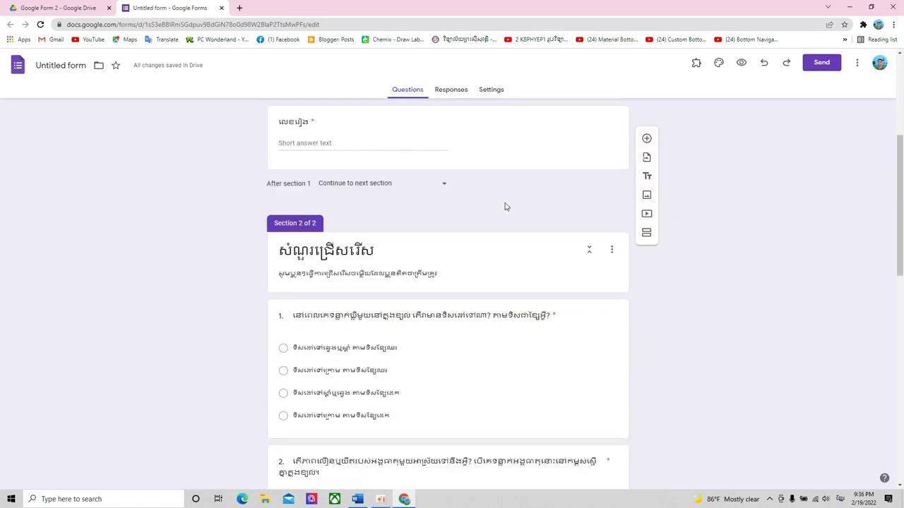
scroll(505, 206, down, 4)
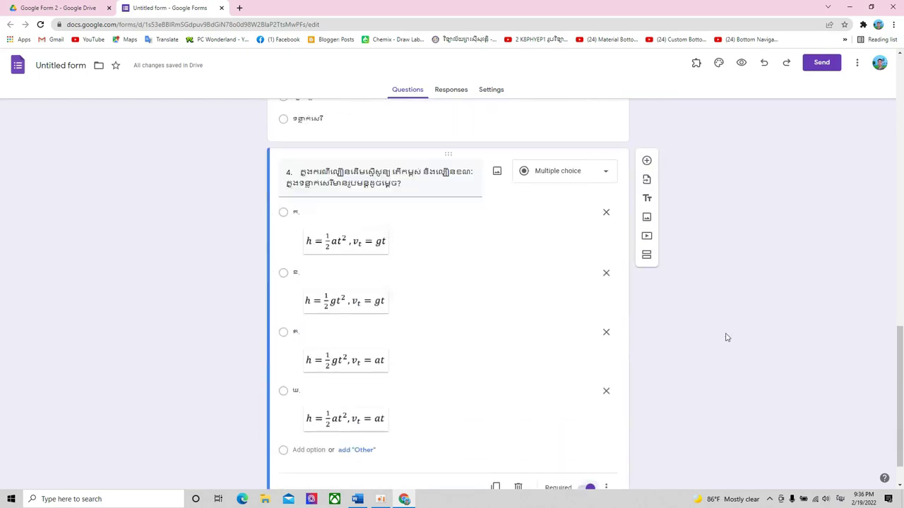
scroll(721, 343, down, 1)
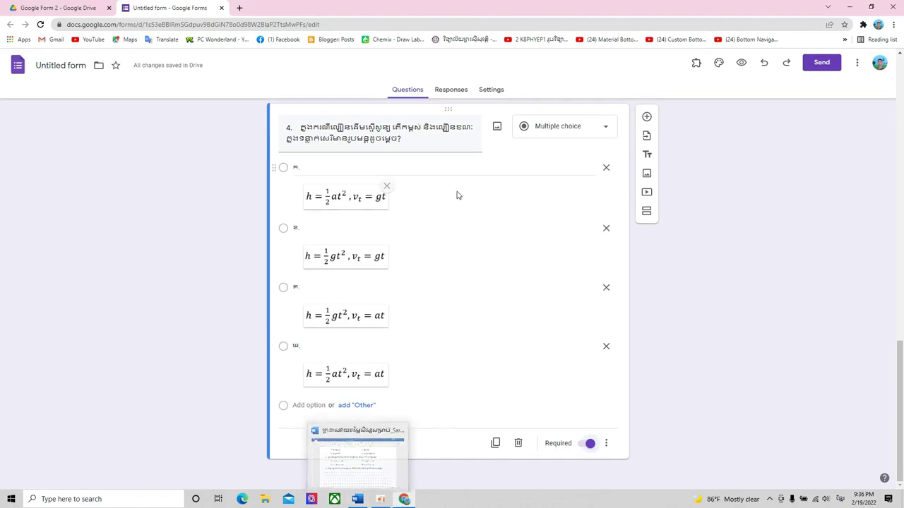
- Bring the Word physics worksheet forward, zoom out to 170% and scroll through its questions
click(358, 499)
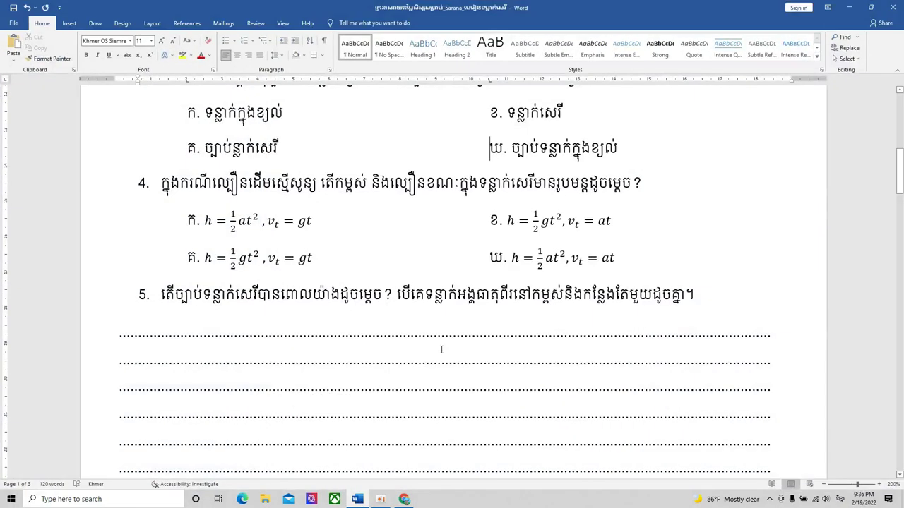
scroll(441, 349, up, 8)
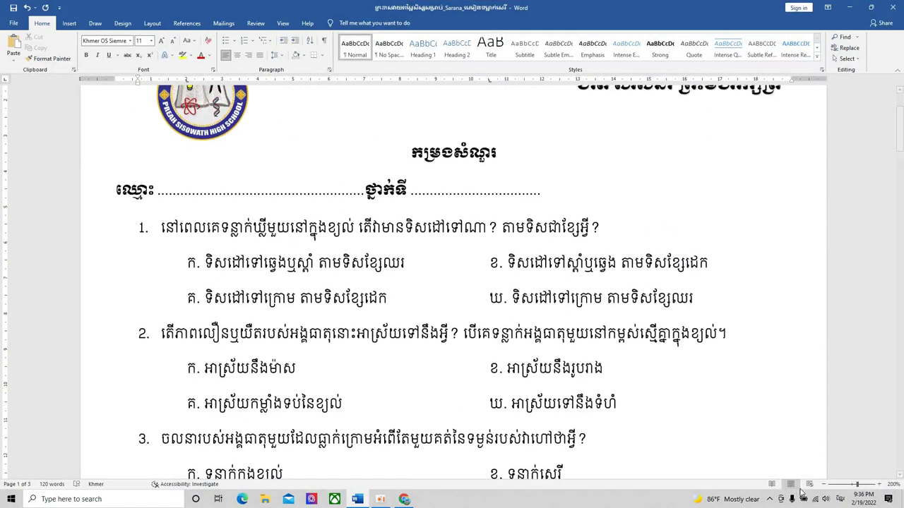
click(828, 485)
click(827, 485)
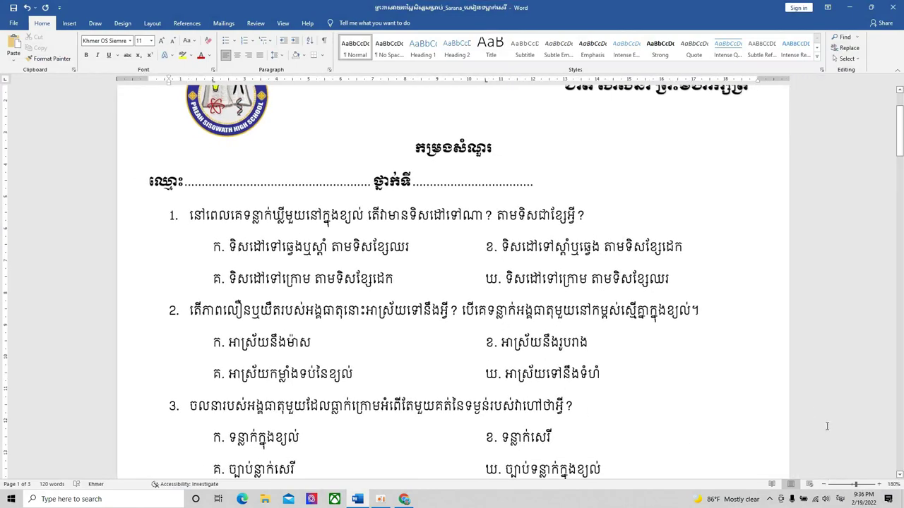
click(824, 484)
scroll(519, 350, down, 3)
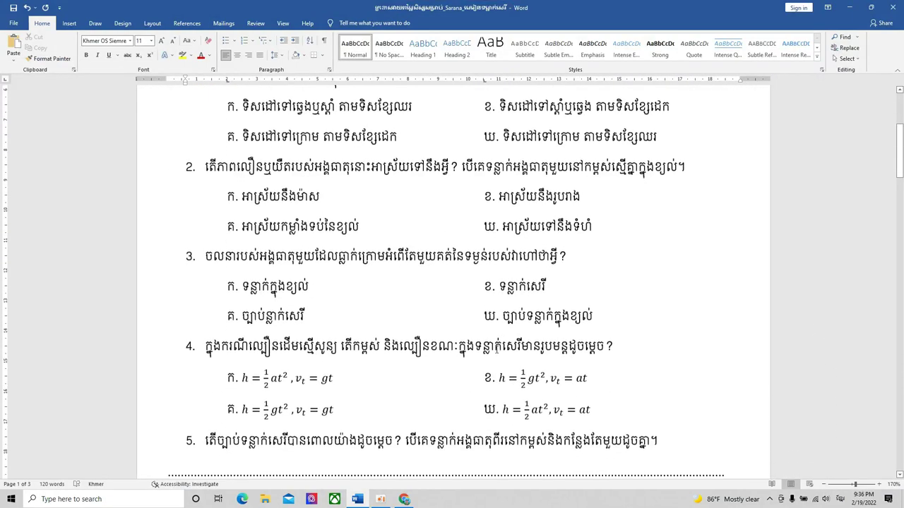
scroll(523, 346, down, 4)
scroll(498, 343, down, 1)
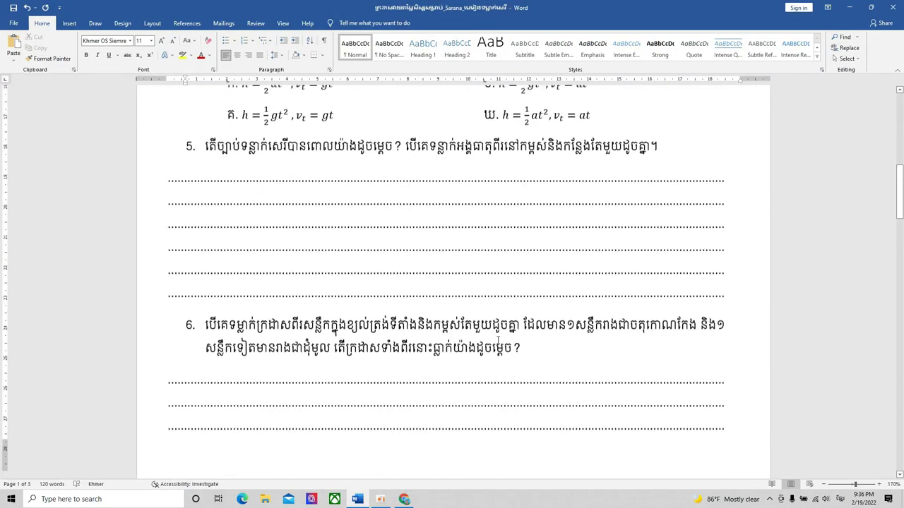
scroll(498, 342, down, 1)
scroll(498, 342, up, 1)
scroll(498, 340, down, 5)
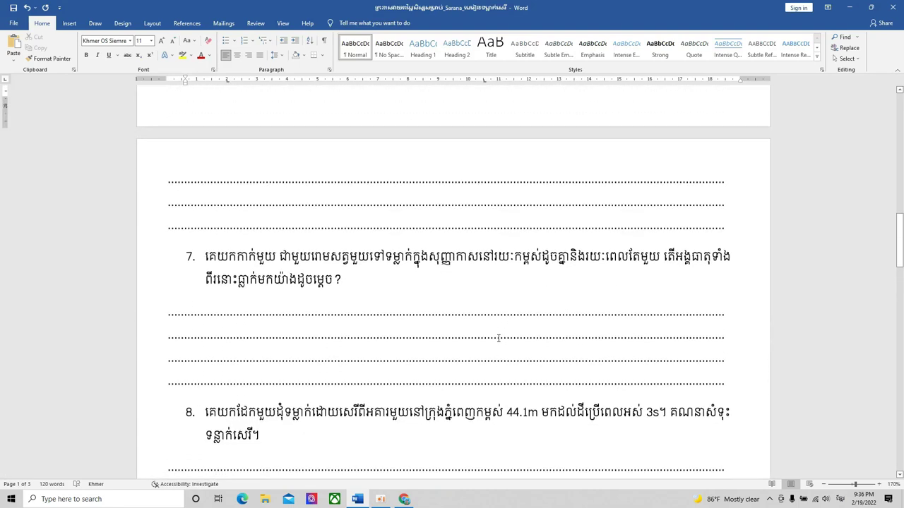
scroll(498, 339, up, 5)
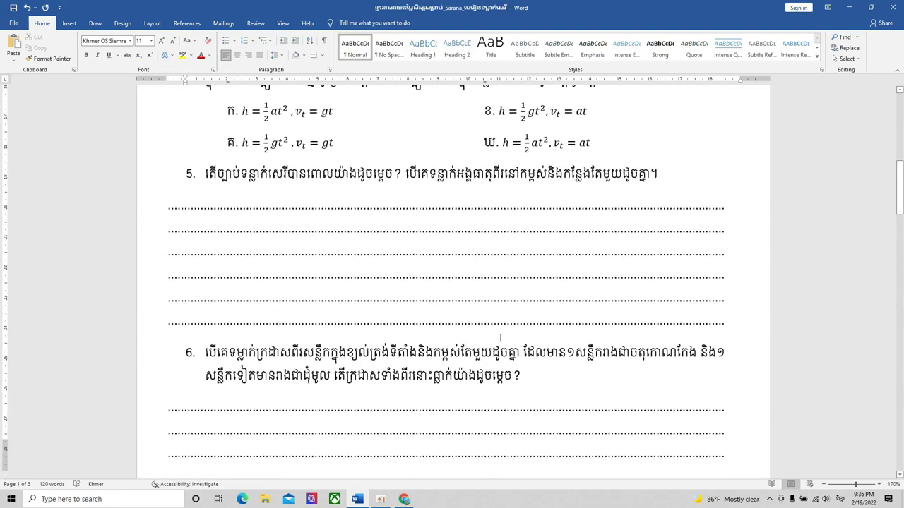
scroll(501, 338, down, 1)
scroll(504, 332, up, 1)
- Return to the quiz form in Chrome and review question 4's four equation answers
click(431, 488)
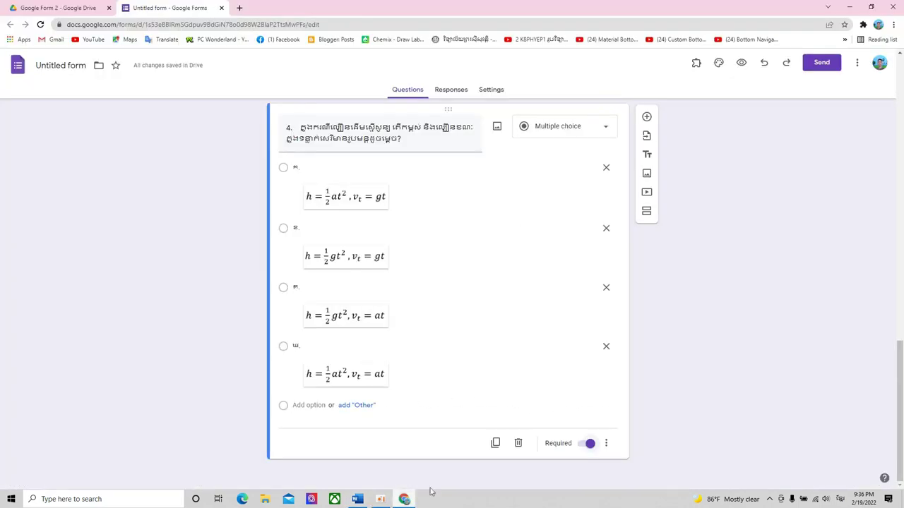
scroll(482, 379, up, 10)
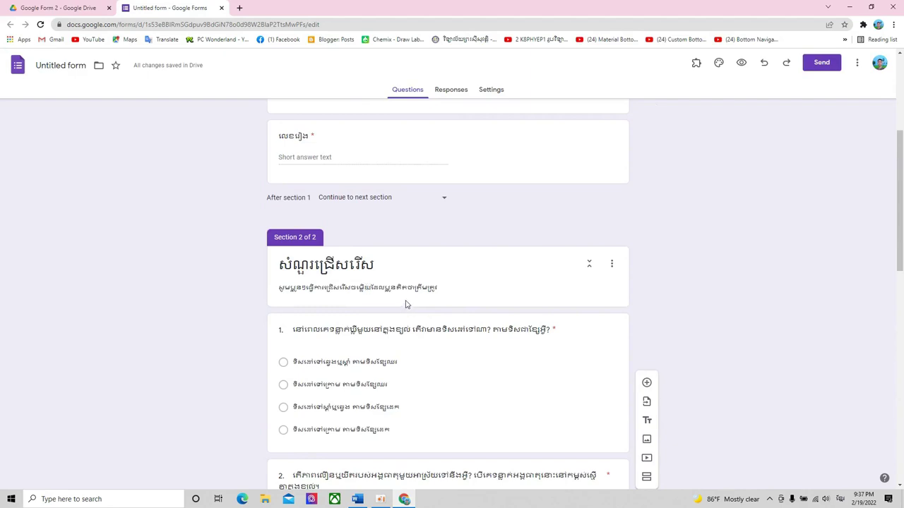
scroll(406, 305, down, 10)
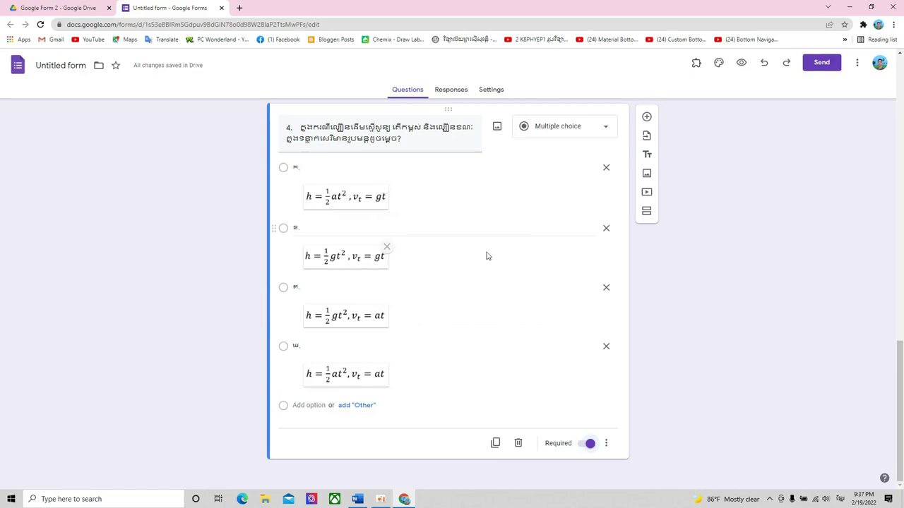
- Add a third section after question 4 and begin its title with ផៃក
click(647, 211)
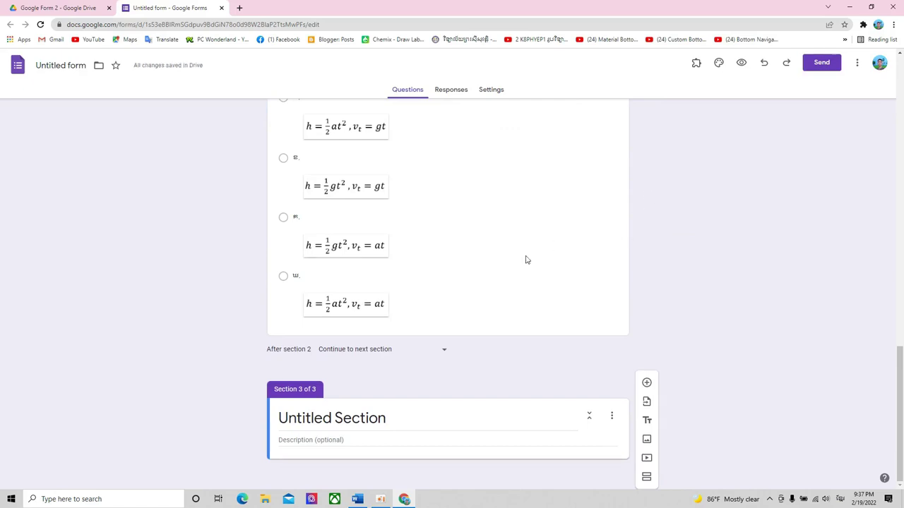
double_click(382, 417)
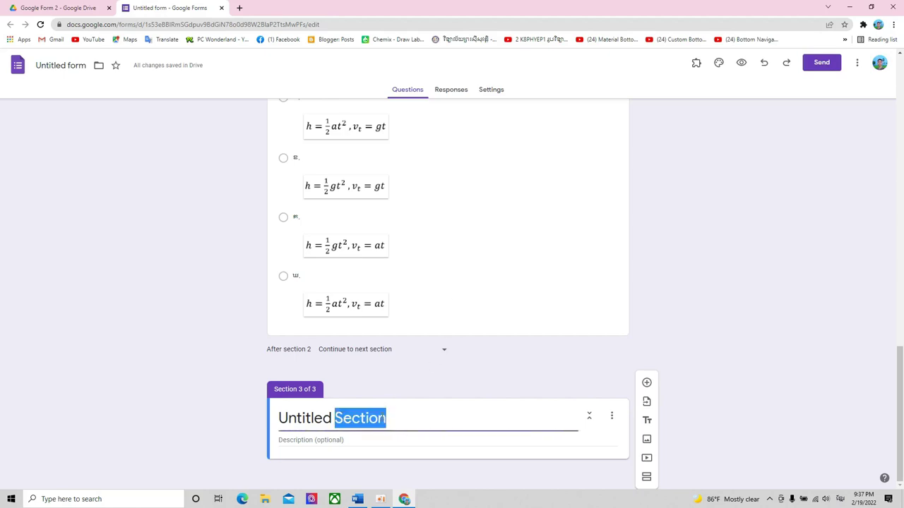
click(382, 416)
drag(387, 419, 248, 425)
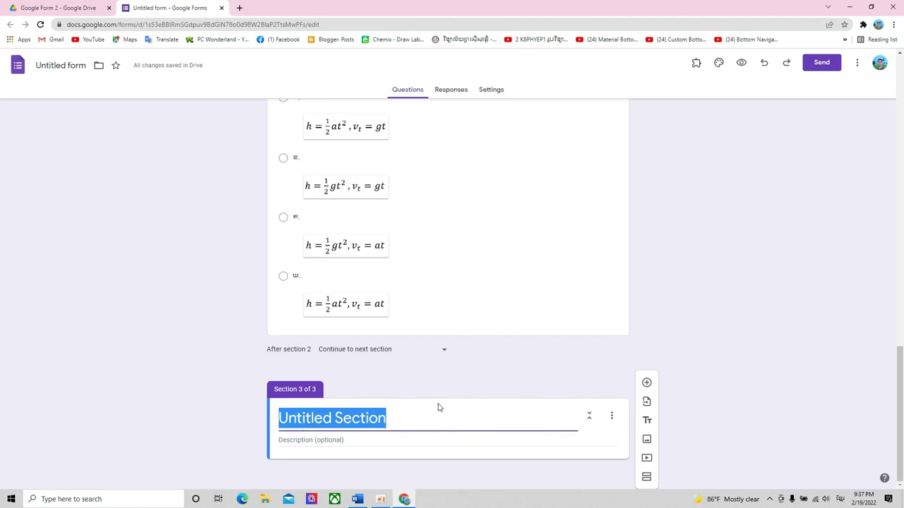
text(ផ)
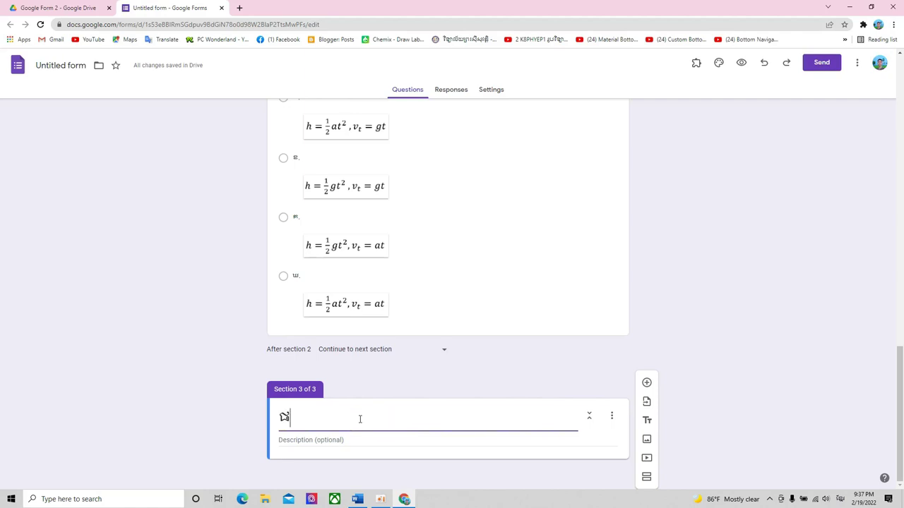
text(ៃ)
text(ក)
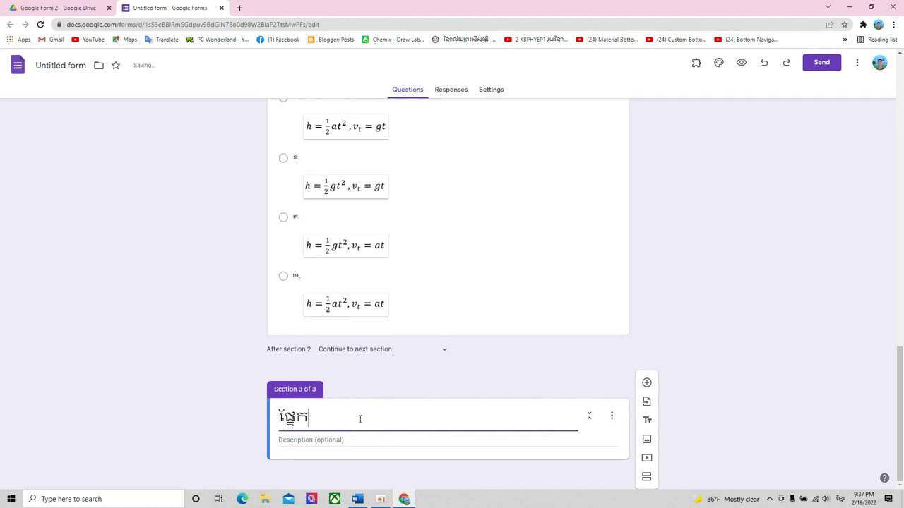
- Correct the first word of Section 2's title to ផ្នែក
scroll(360, 419, up, 15)
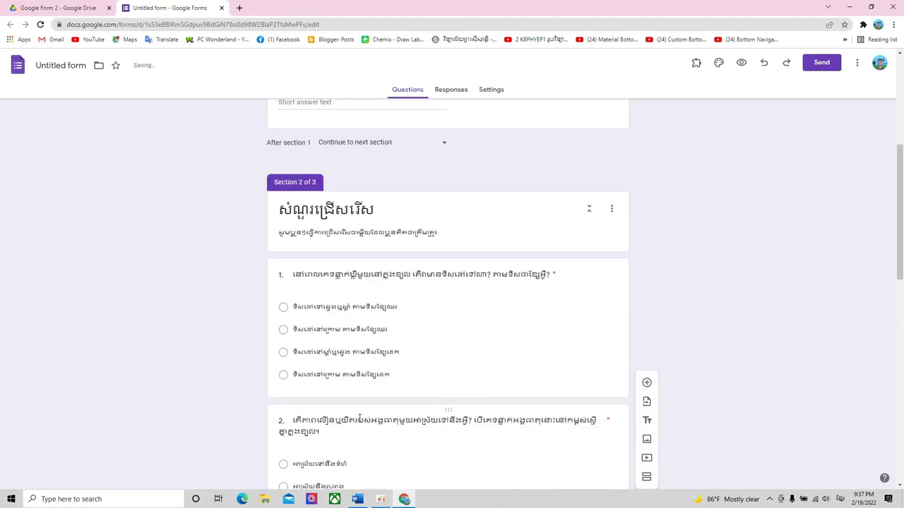
scroll(360, 419, down, 5)
scroll(359, 422, up, 8)
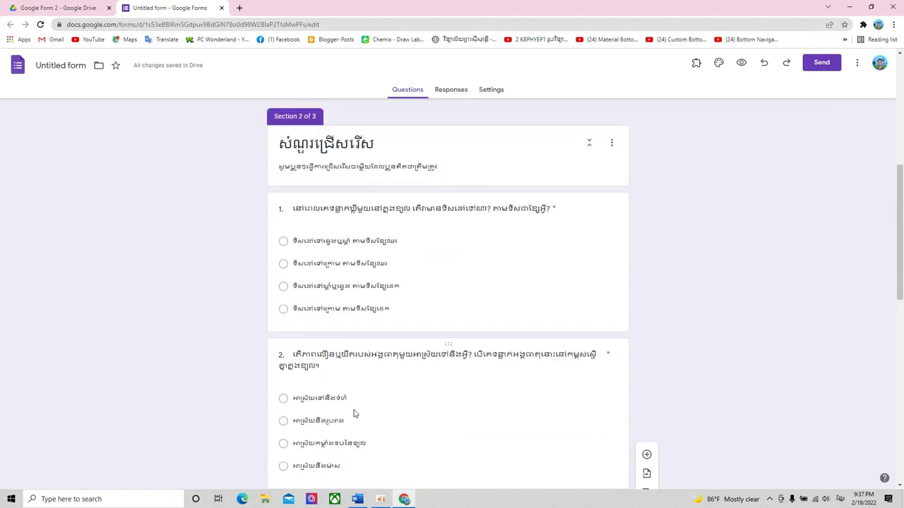
click(280, 305)
text(ផ្ទែល)
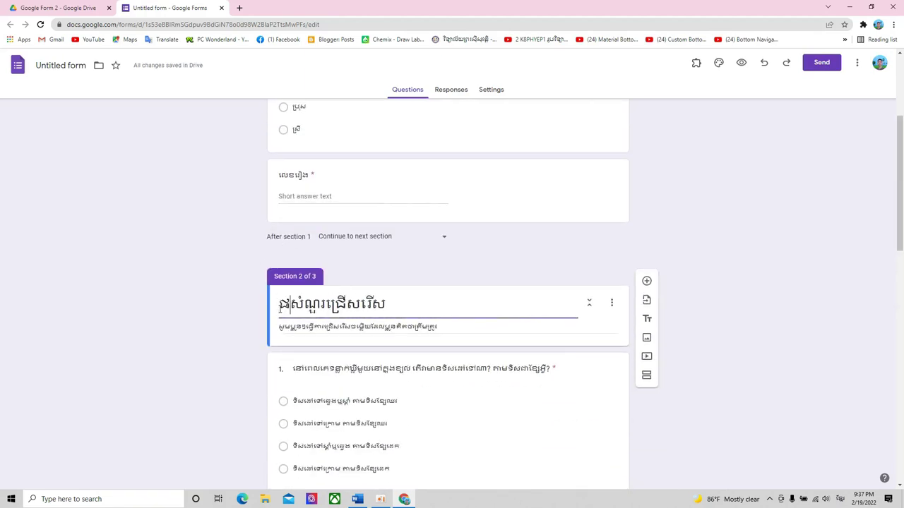
key(BackSpace)
key(BackSpace)
key(BackSpace)
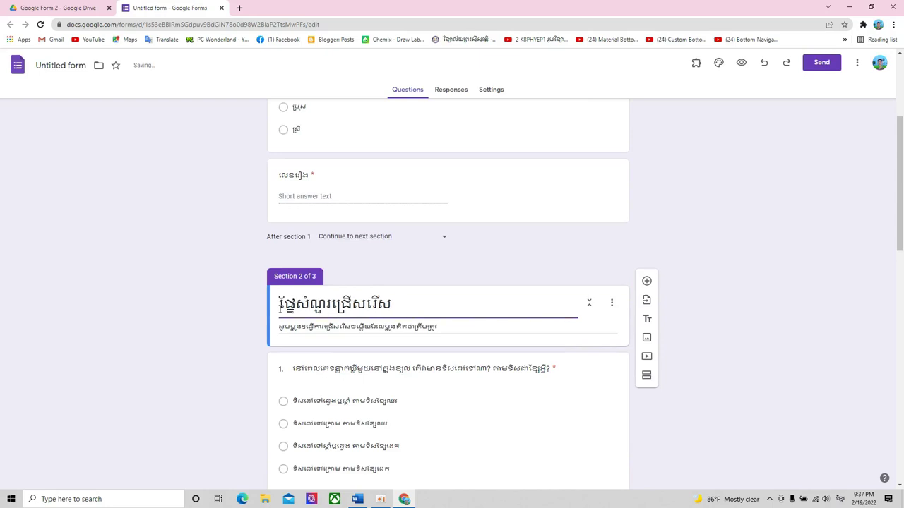
text(នែក)
scroll(280, 310, down, 1)
scroll(279, 313, down, 15)
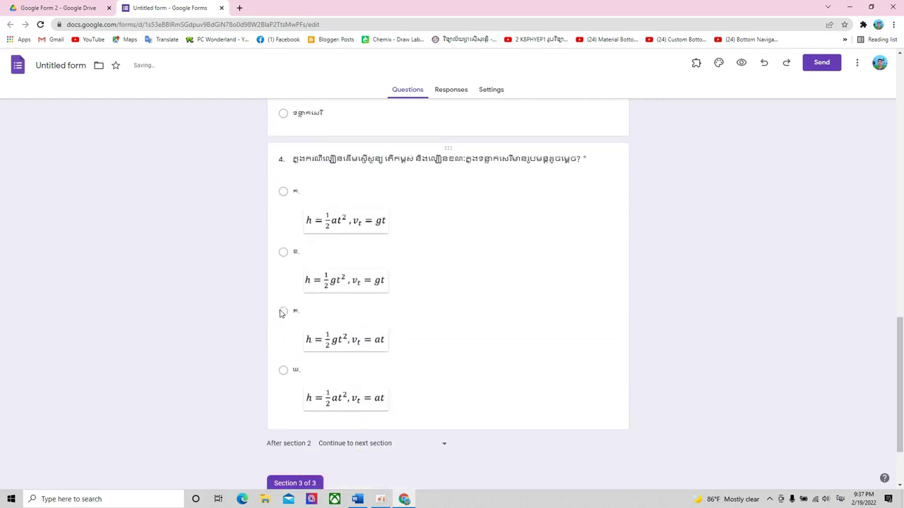
- Title Section 3 ផ្នែកសំណួរត្រិះរិះ, give it a Khmer instruction description, and add a question
click(338, 423)
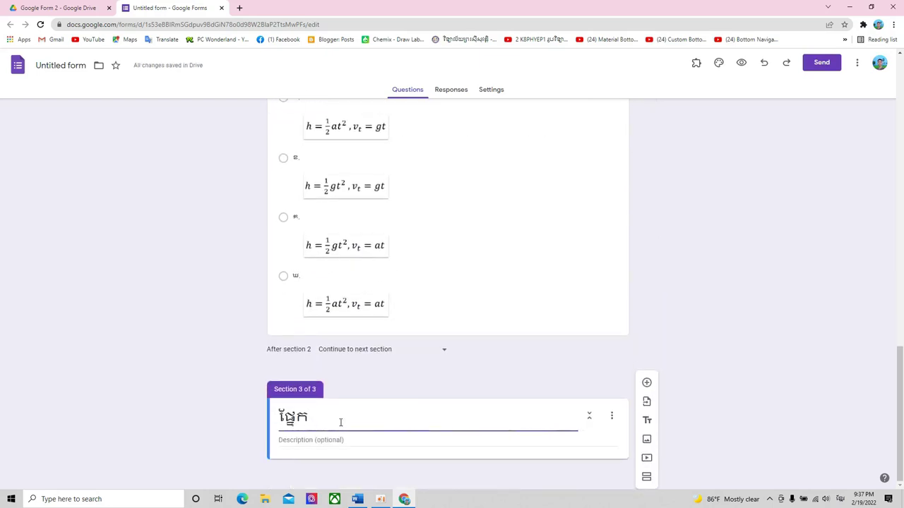
text(សំណួរត្រិះរិះ)
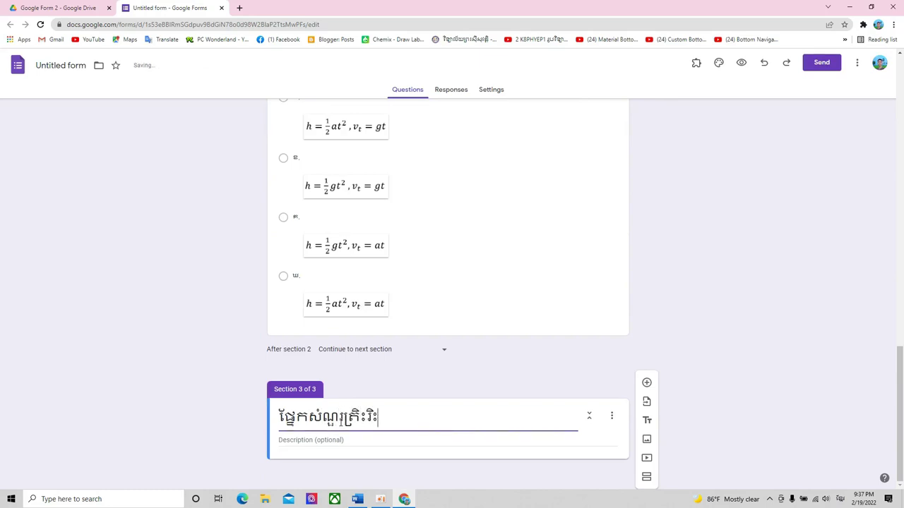
click(347, 438)
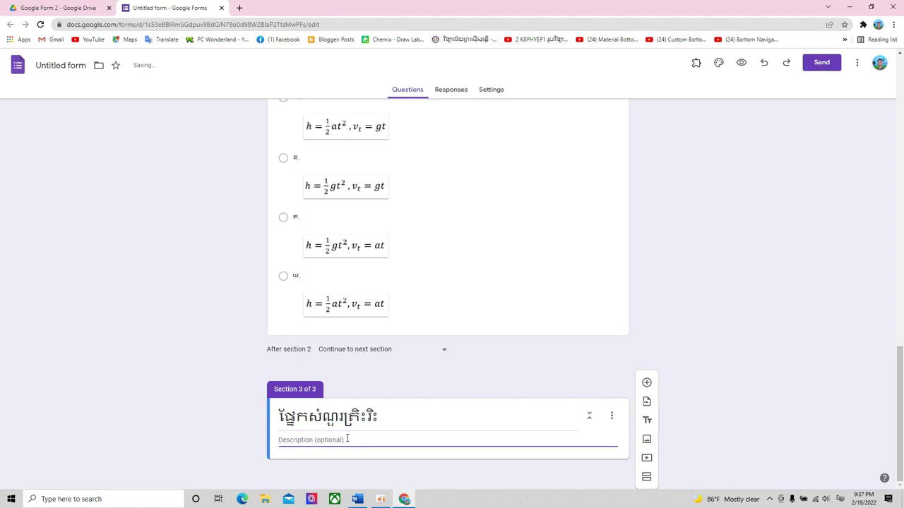
text(សូមប្អូ)
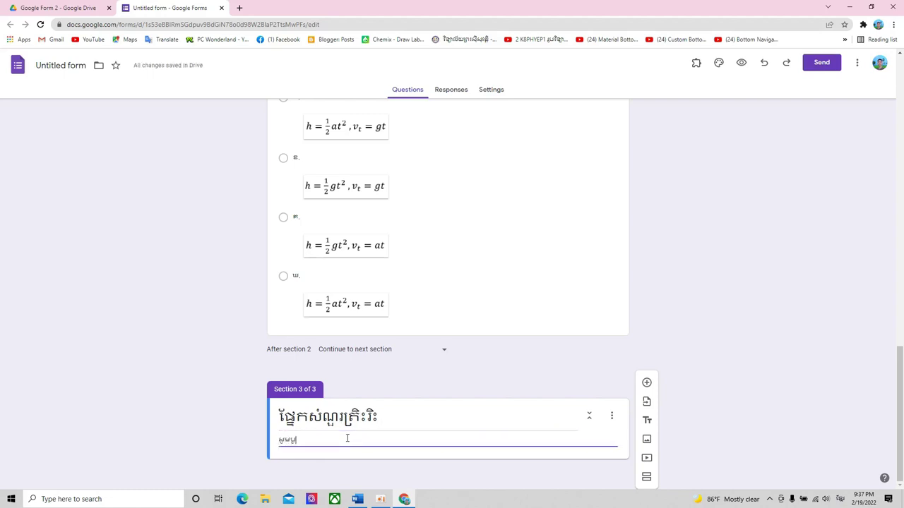
text(ឆ្ល)
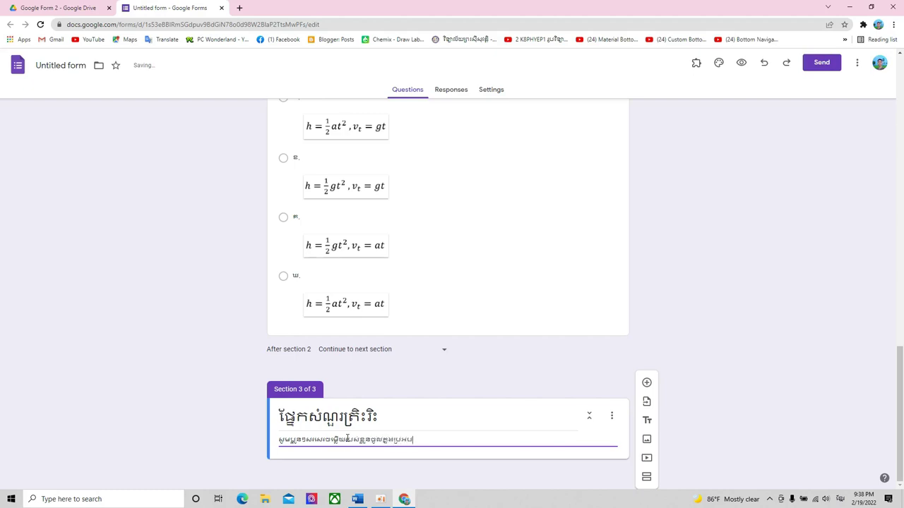
text(់ក្រោមសំណួរន)
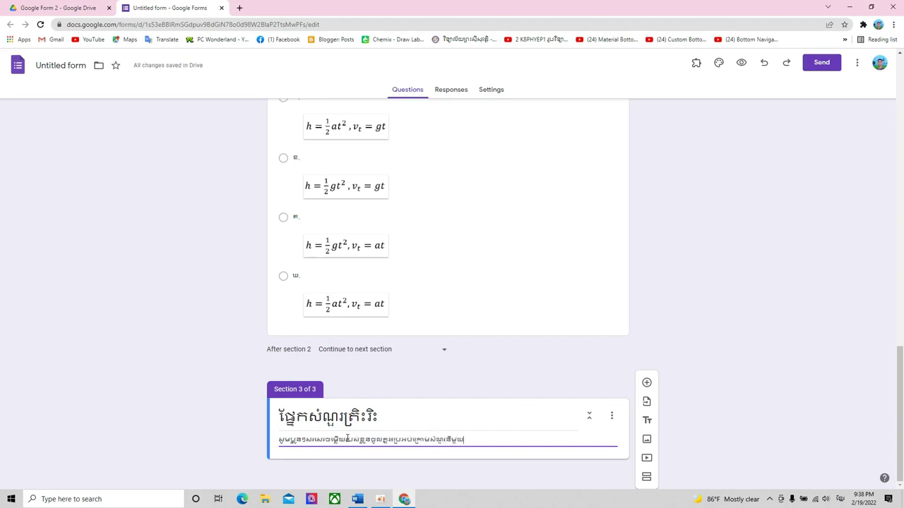
text(ីមួយ)
click(646, 383)
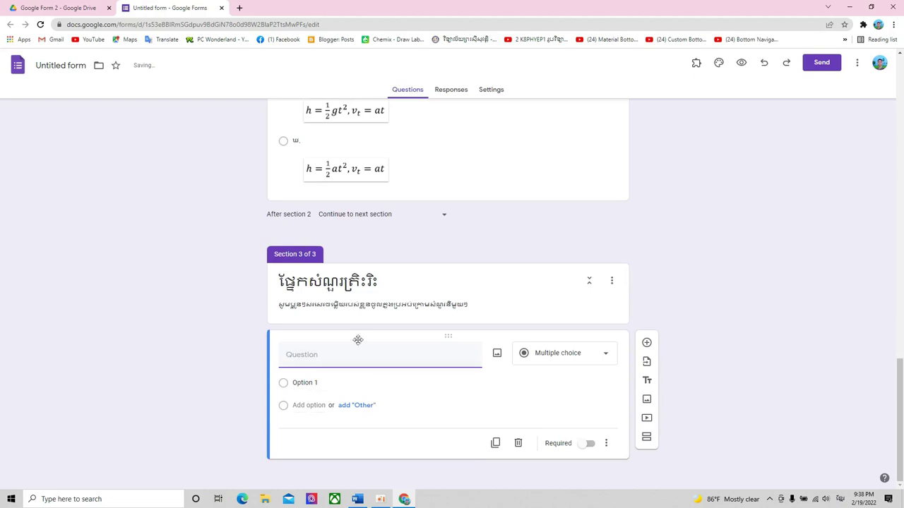
- Copy question 5's Khmer text from Word into the new question's title
click(358, 499)
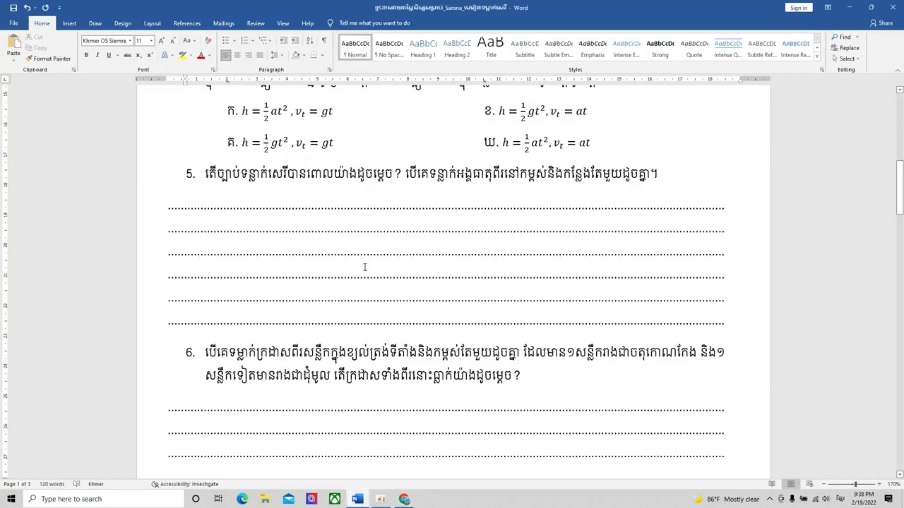
drag(660, 174, 204, 175)
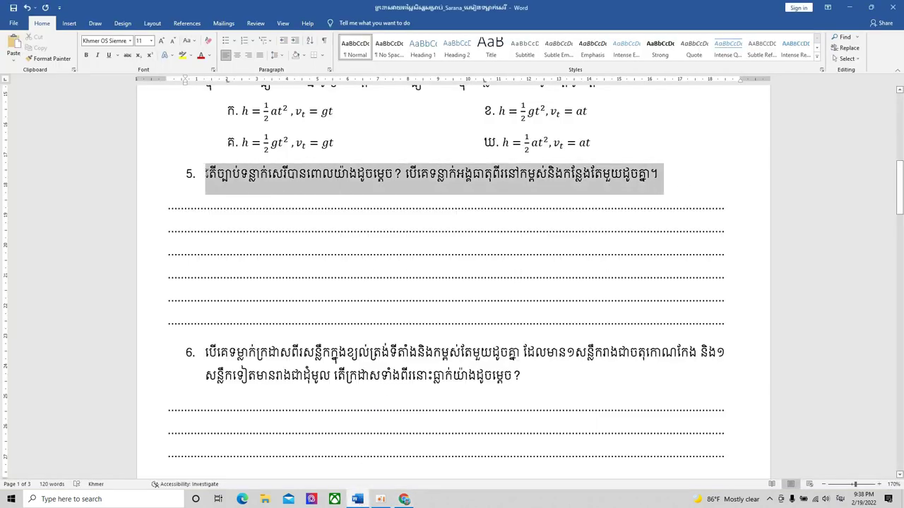
key(ctrl+c)
key(alt+Tab)
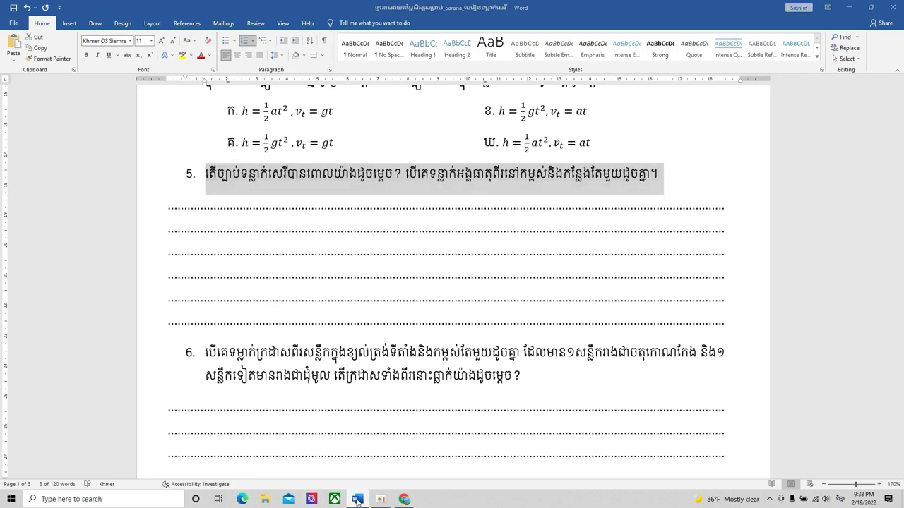
key(ctrl+v)
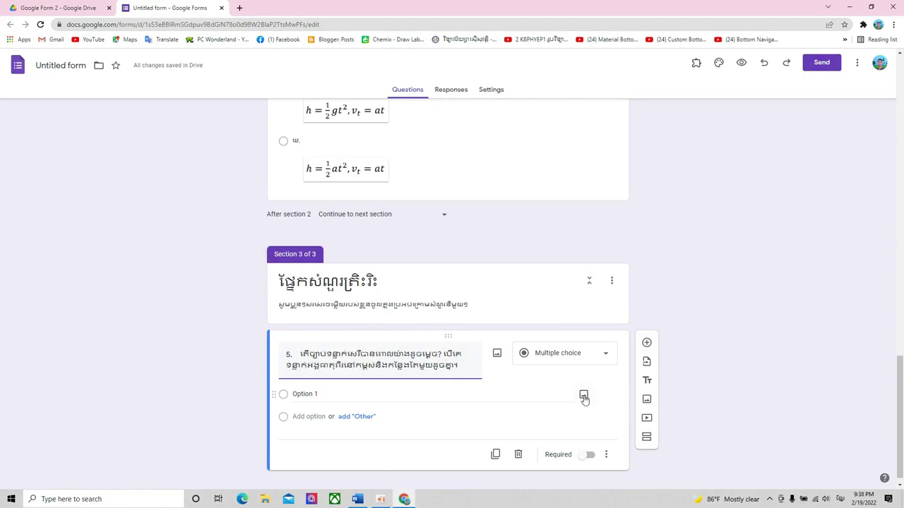
click(596, 359)
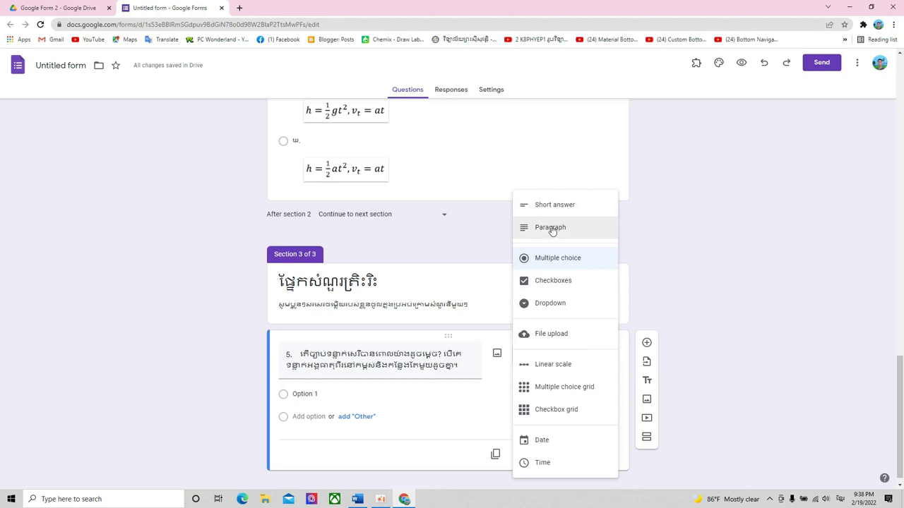
- Try question 5 as paragraph, checkboxes, linear scale and multiple choice grid types
click(552, 229)
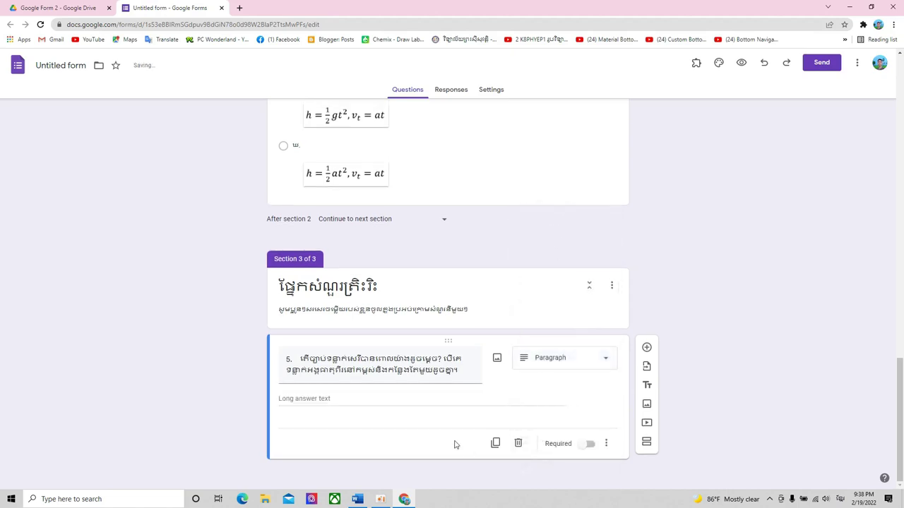
click(605, 360)
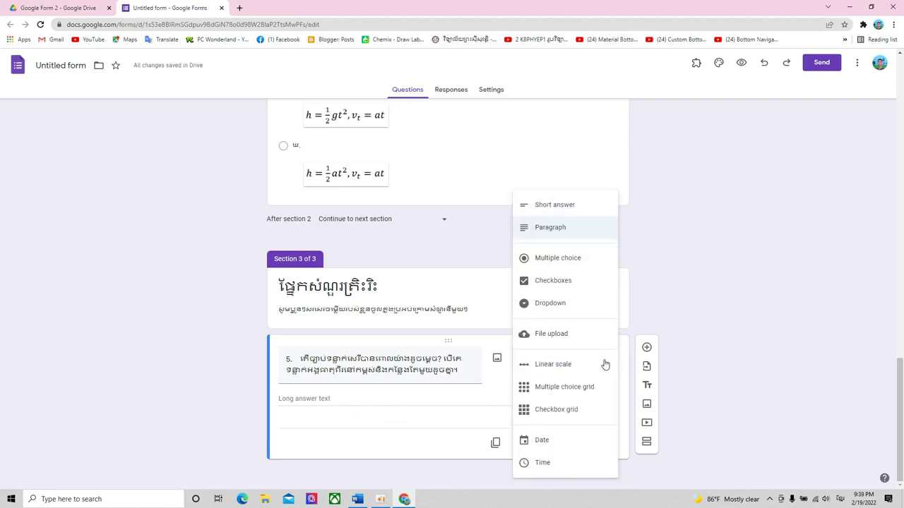
click(586, 281)
click(594, 360)
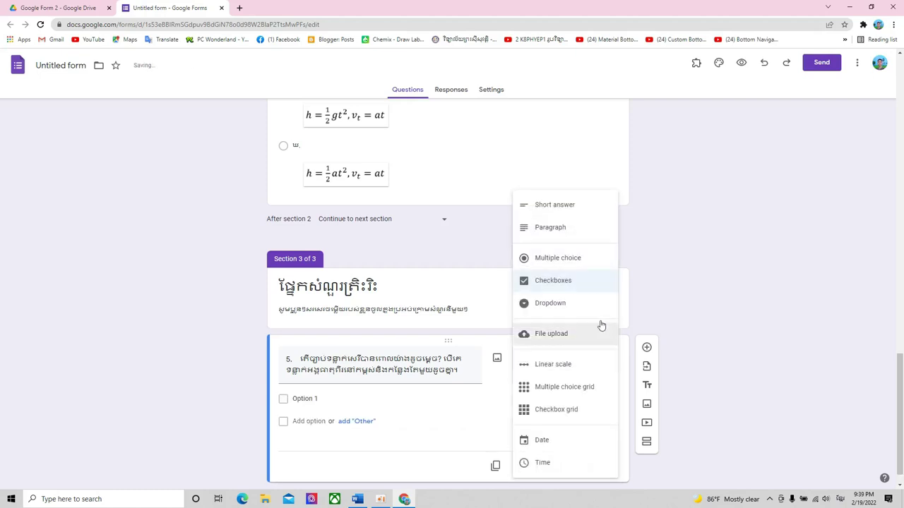
click(573, 374)
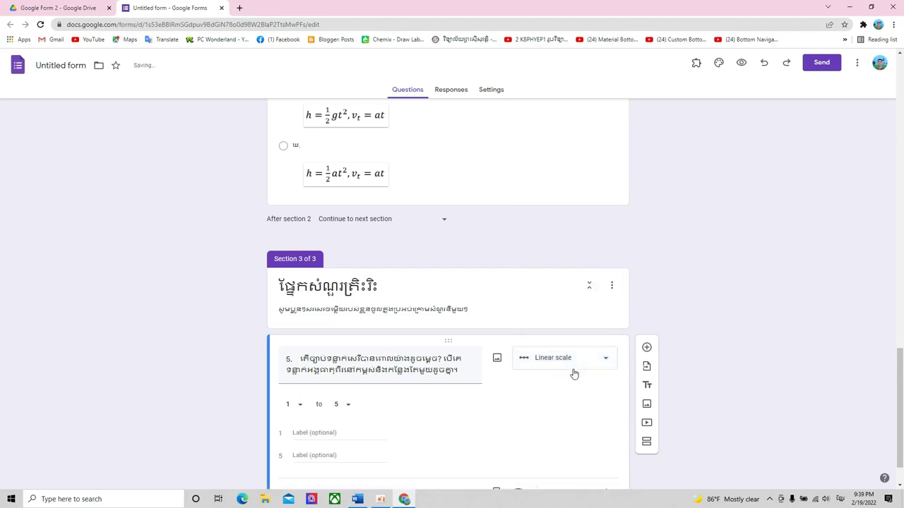
click(583, 367)
click(578, 387)
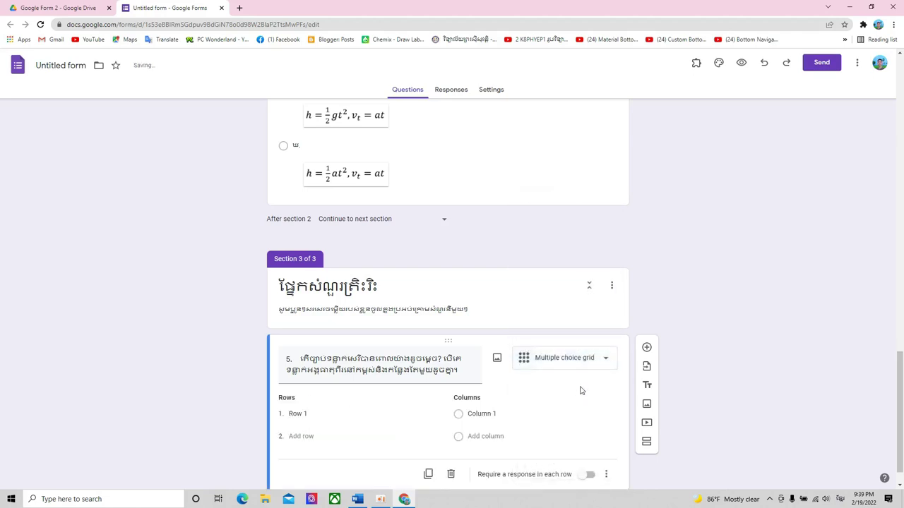
click(482, 413)
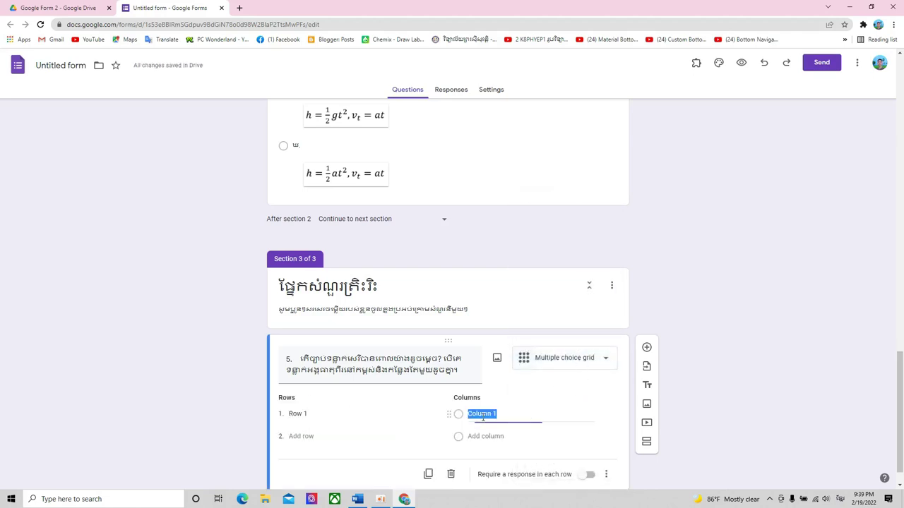
click(297, 414)
click(343, 438)
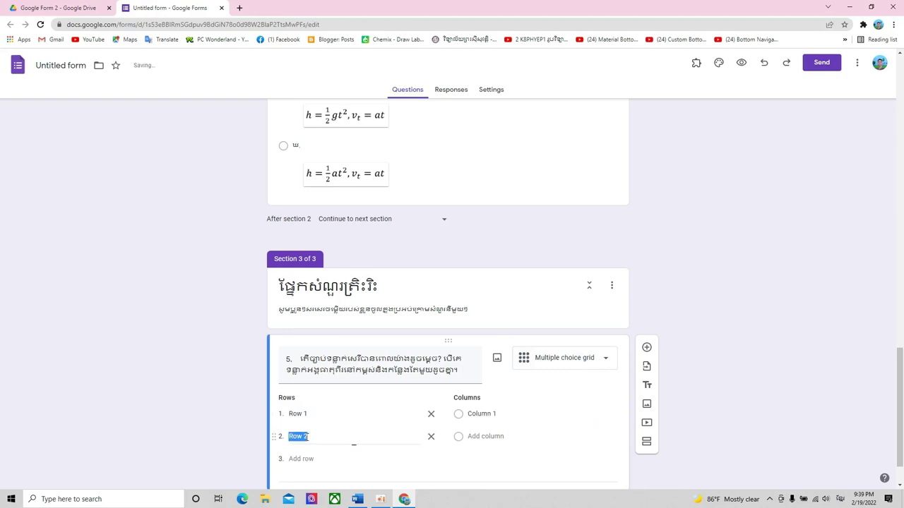
- Set question 5 back to Paragraph, make it required, and add a new question below
click(596, 361)
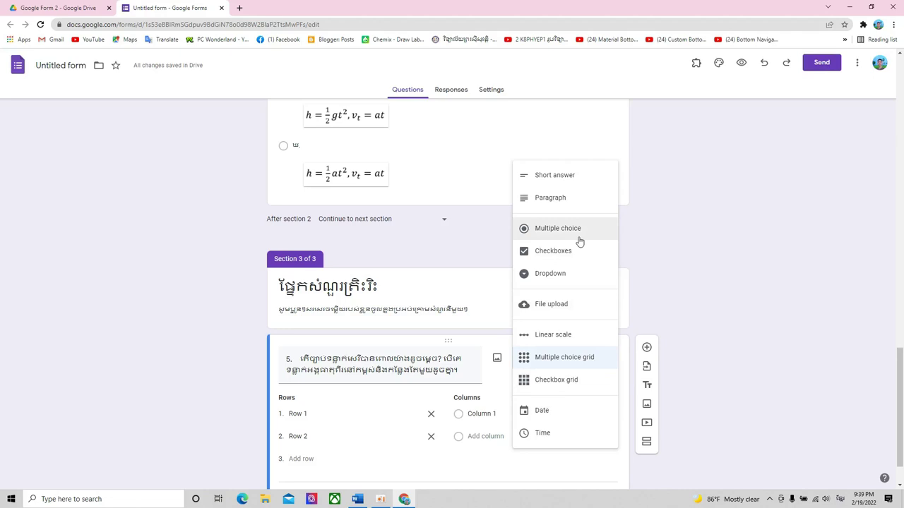
click(555, 199)
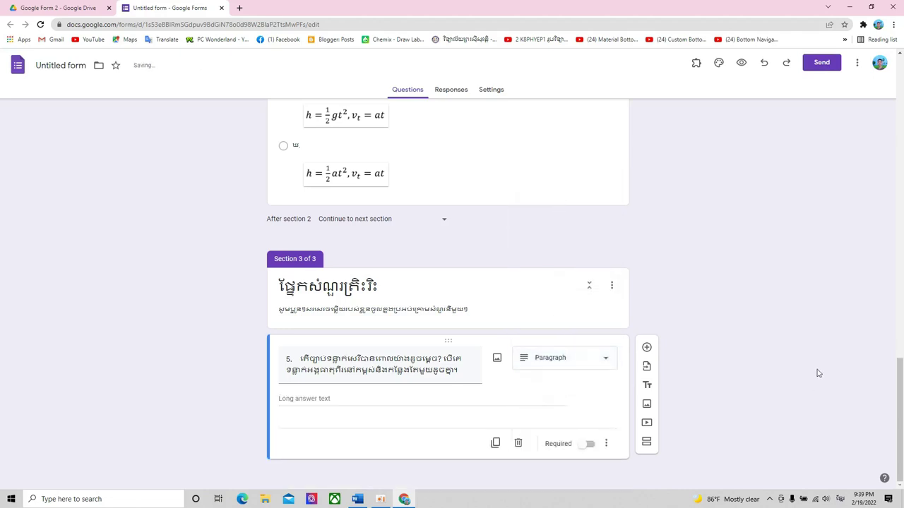
click(587, 444)
click(647, 348)
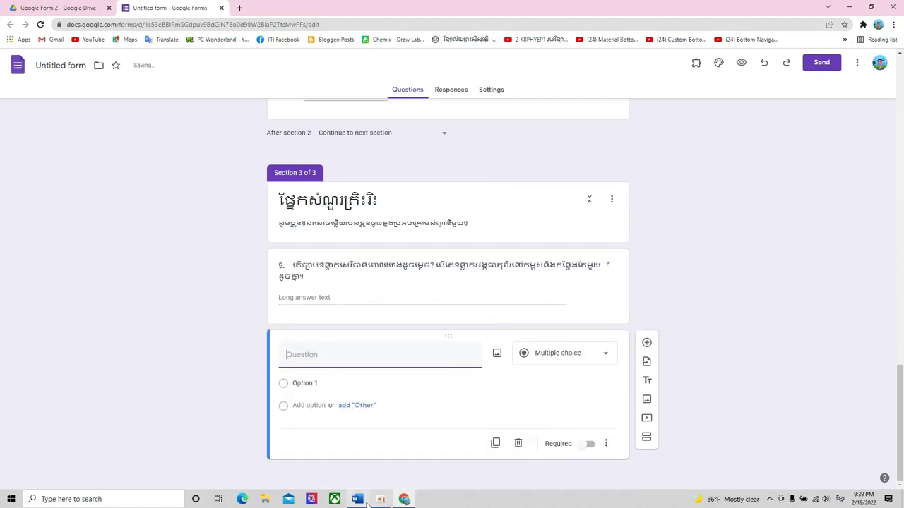
- Paste question 6's text from Word, make it a required paragraph question, and add another question
click(357, 499)
drag(203, 351, 521, 379)
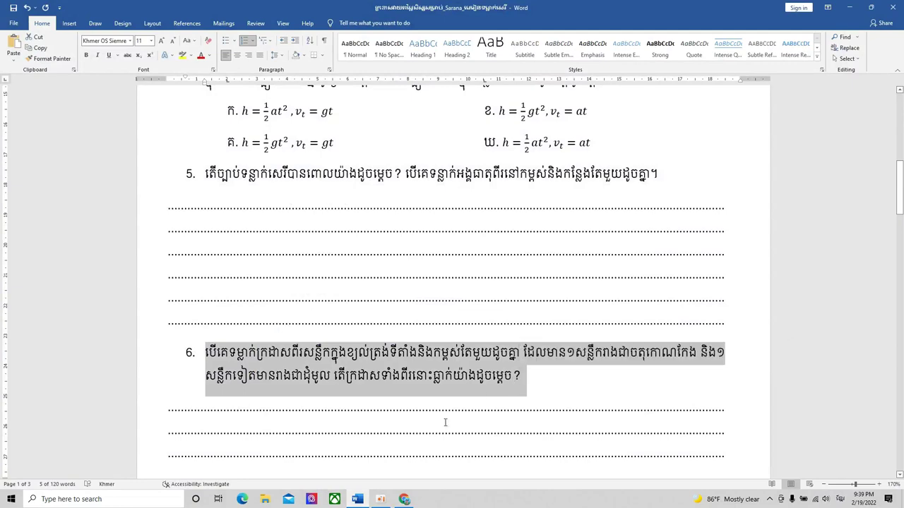
click(359, 500)
key(ctrl+v)
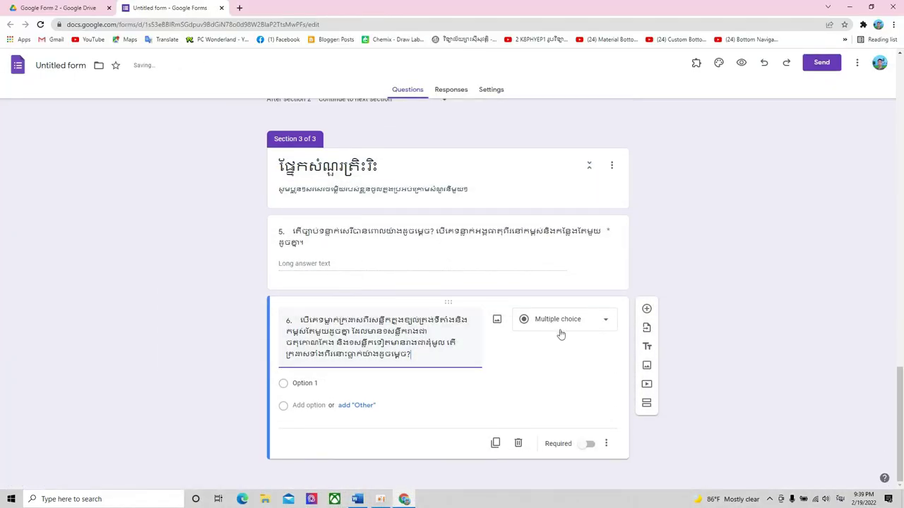
click(560, 330)
click(559, 239)
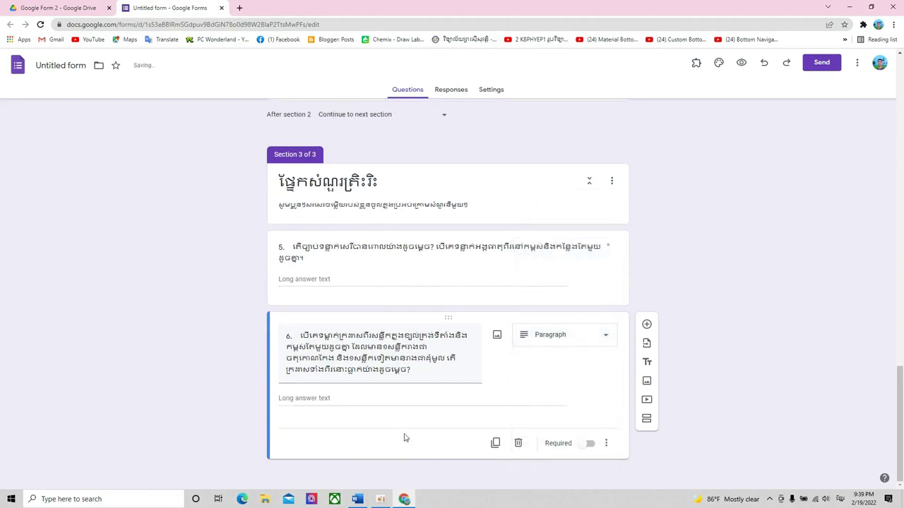
click(589, 443)
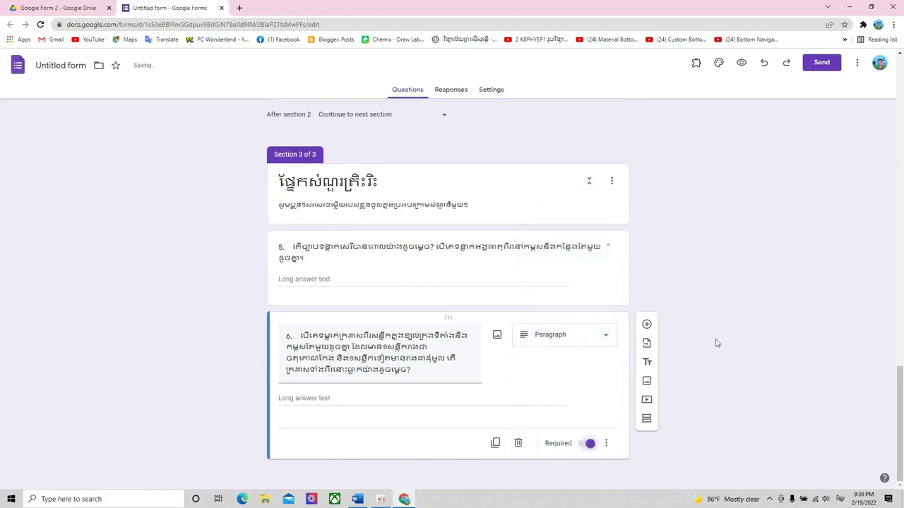
click(647, 325)
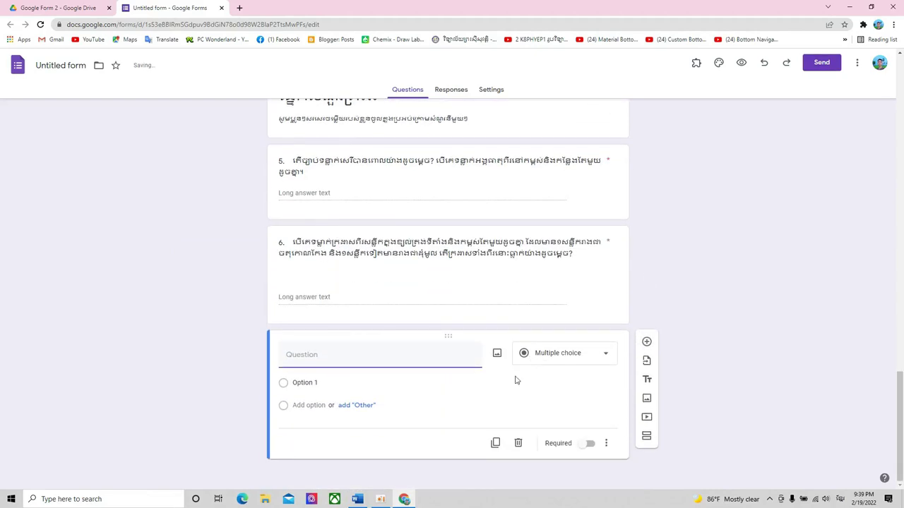
- Copy question 7's Khmer text from Word into the new question
click(357, 499)
scroll(404, 243, down, 8)
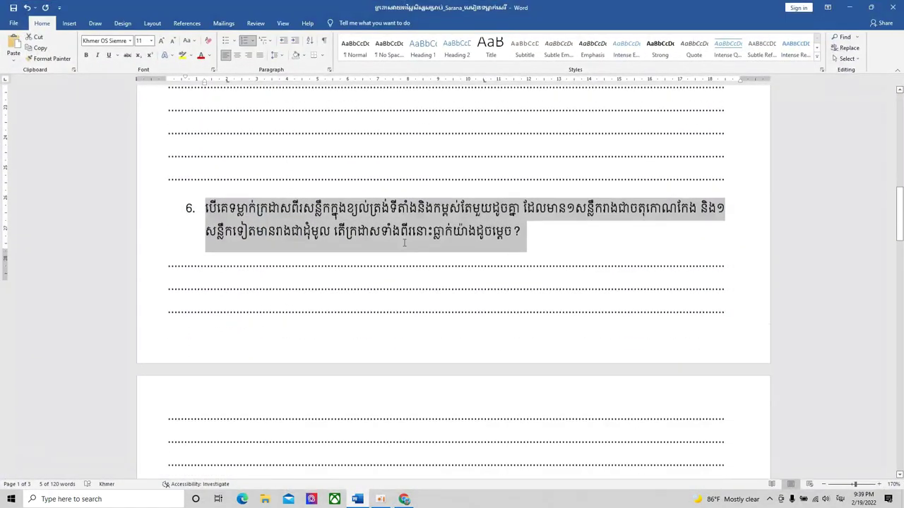
drag(345, 243, 205, 219)
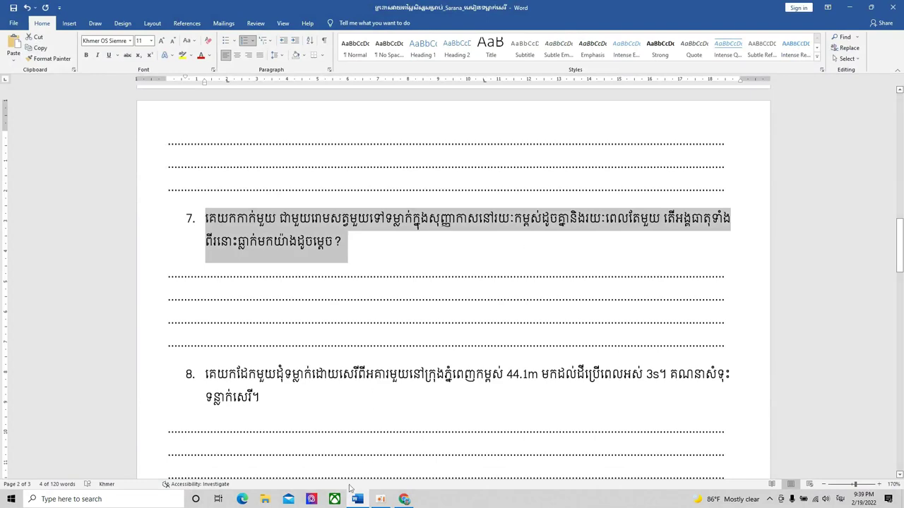
click(358, 497)
key(ctrl+v)
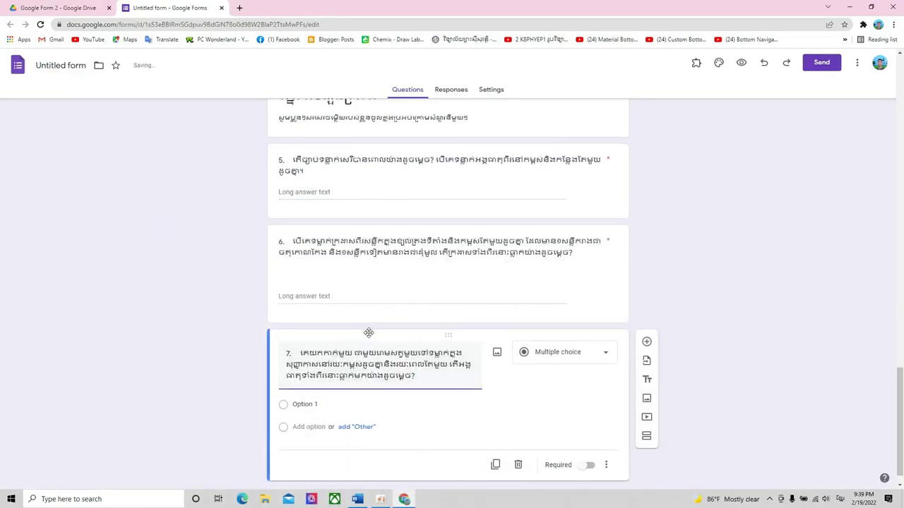
click(583, 332)
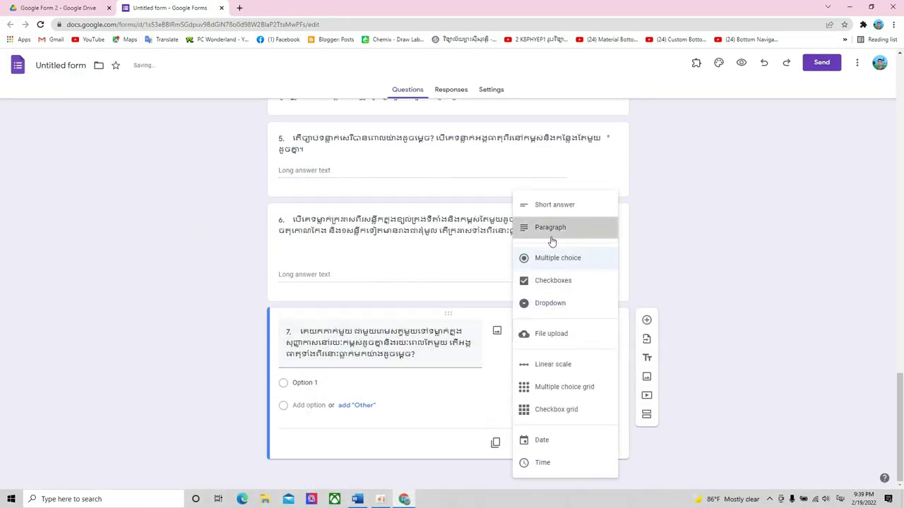
- Make question 7 a Paragraph question and scroll through the form's sections
click(552, 239)
scroll(333, 333, up, 12)
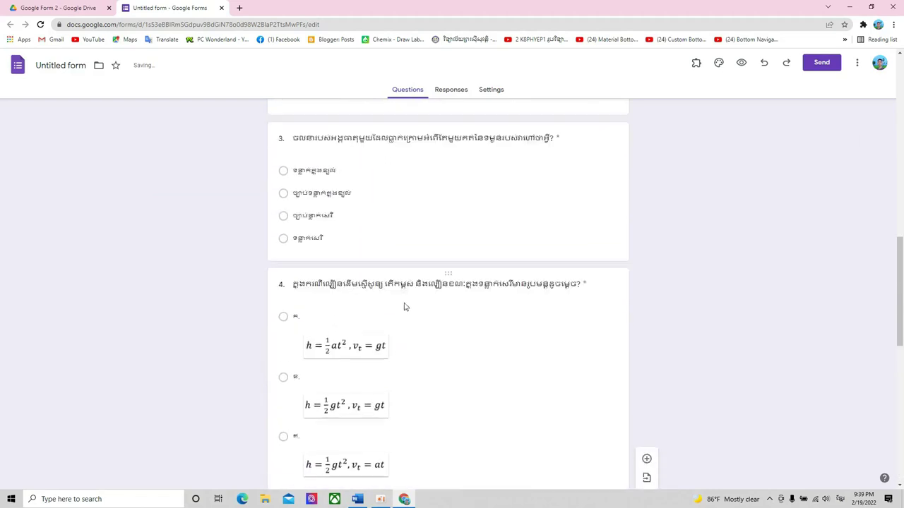
scroll(405, 307, up, 2)
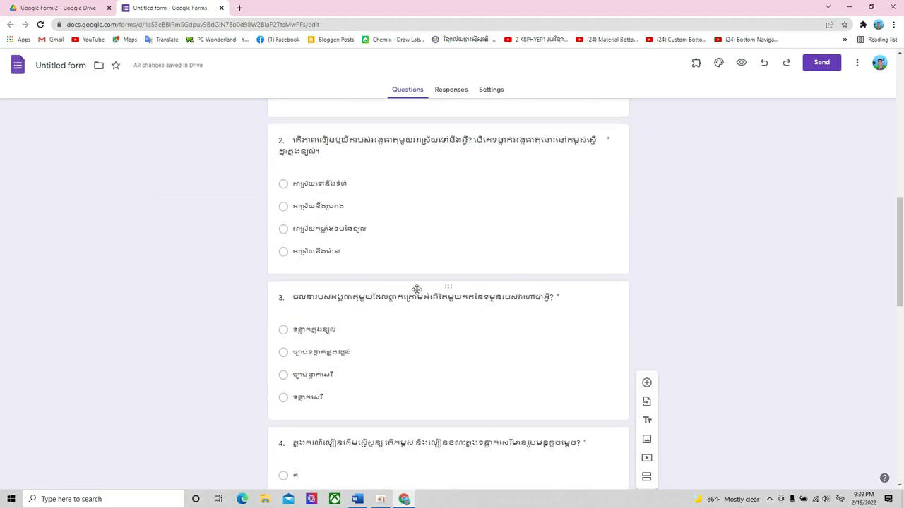
scroll(417, 289, up, 4)
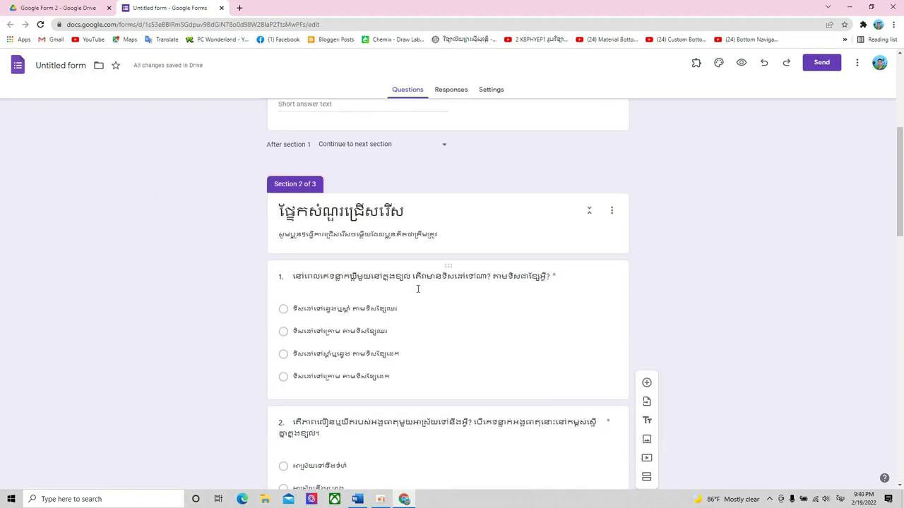
scroll(417, 289, up, 3)
scroll(420, 290, down, 3)
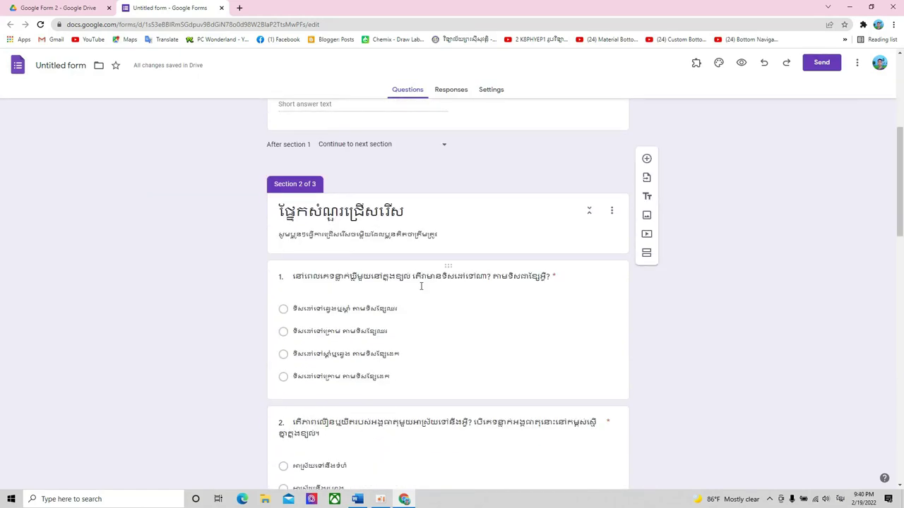
scroll(420, 290, down, 7)
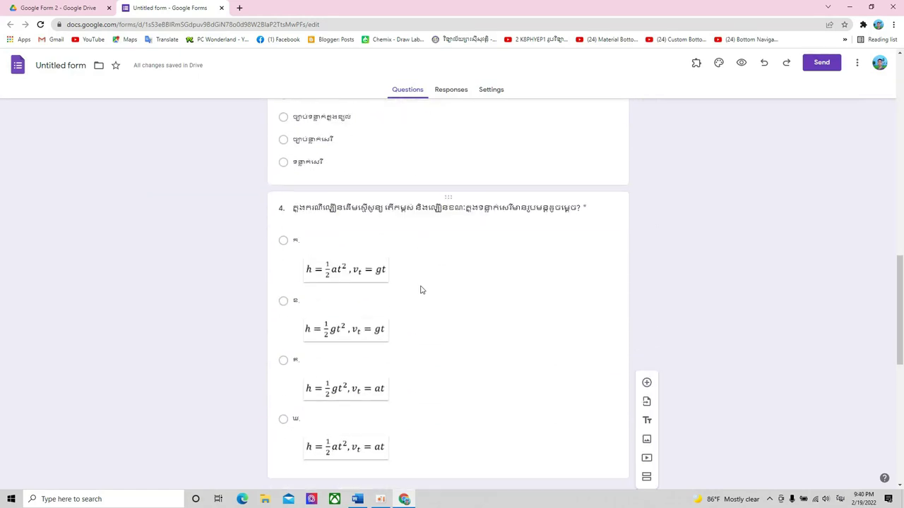
scroll(420, 291, down, 5)
scroll(421, 286, down, 1)
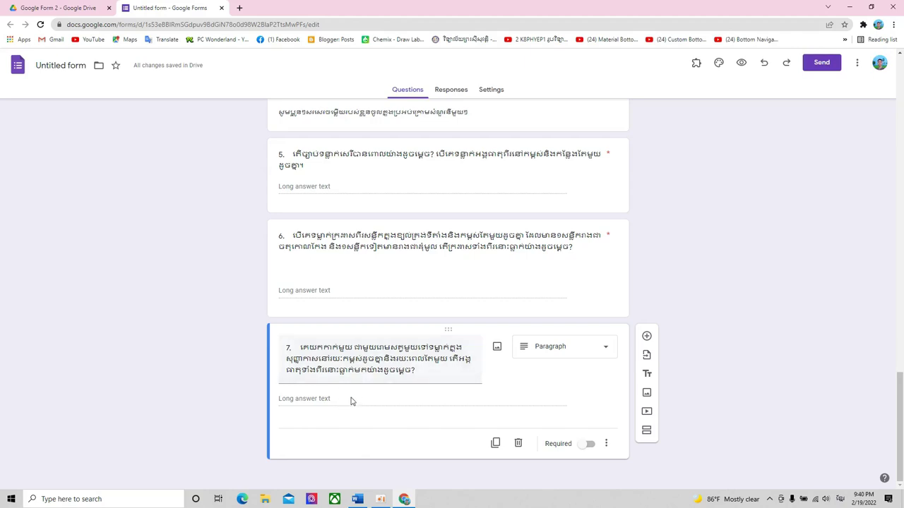
scroll(510, 305, up, 3)
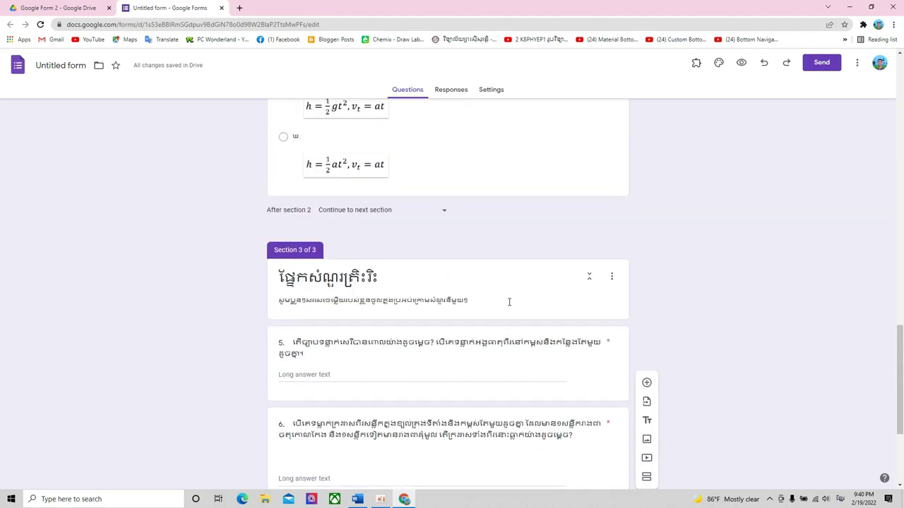
scroll(508, 302, down, 3)
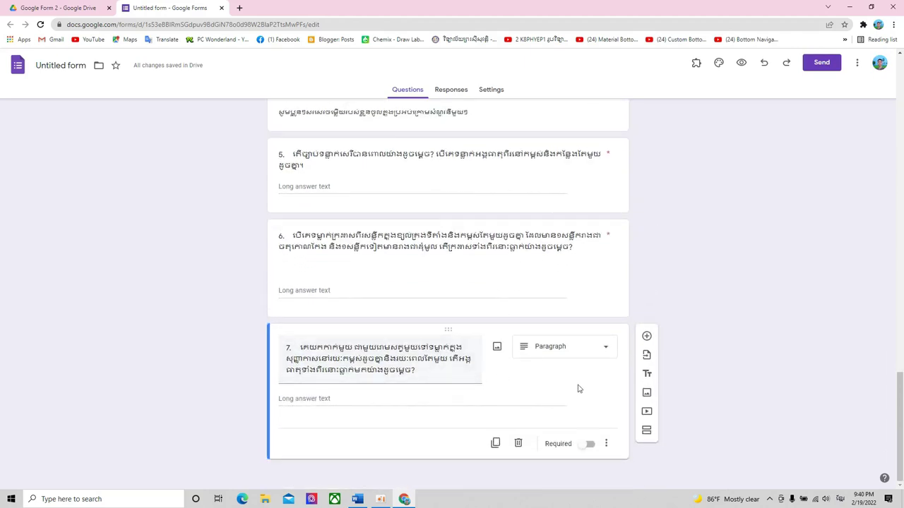
- Mark question 7 required and look over Section 3's three written-answer questions
click(589, 445)
click(605, 297)
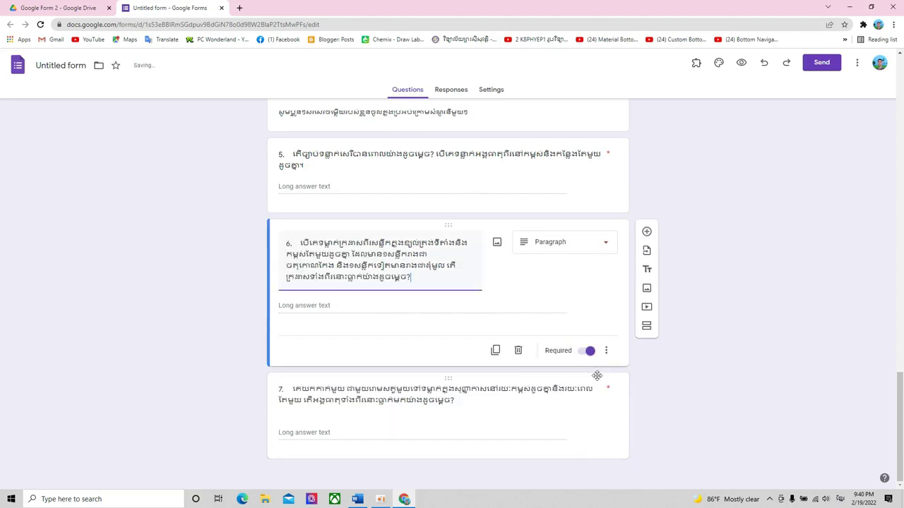
click(598, 432)
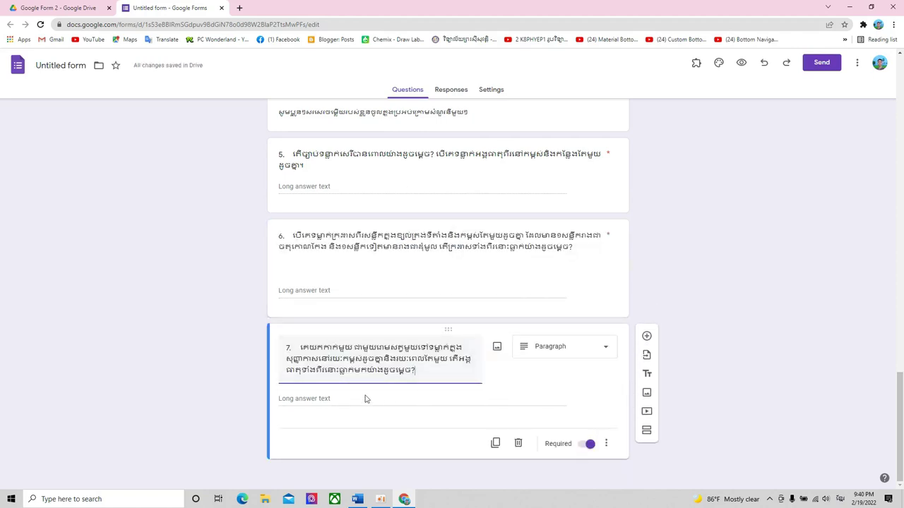
scroll(385, 268, up, 1)
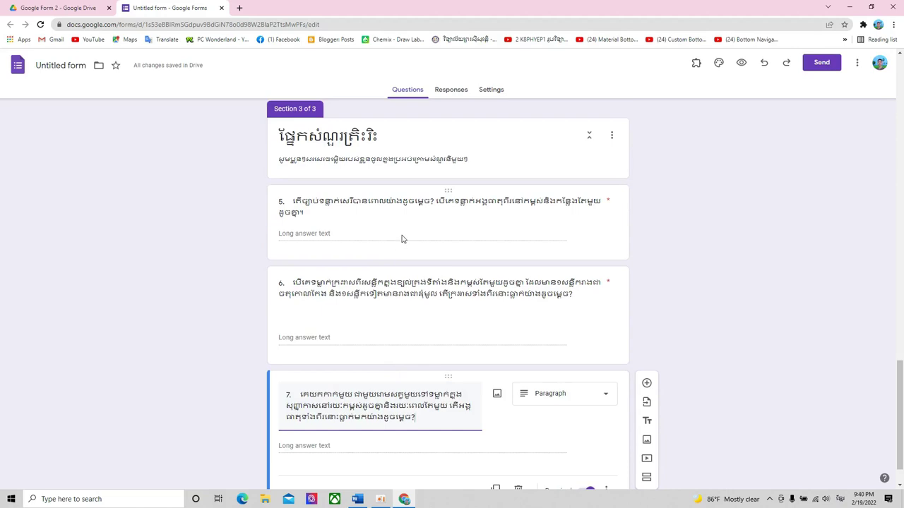
scroll(402, 240, down, 1)
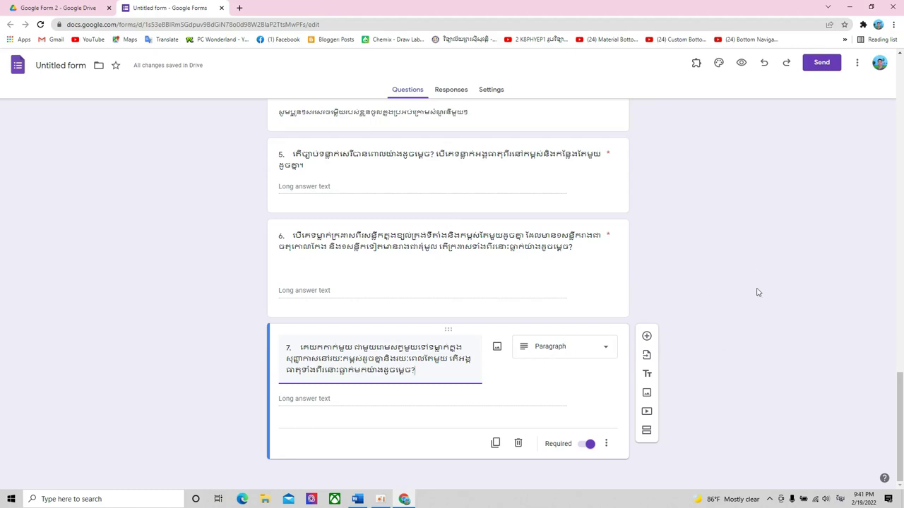
scroll(508, 379, up, 4)
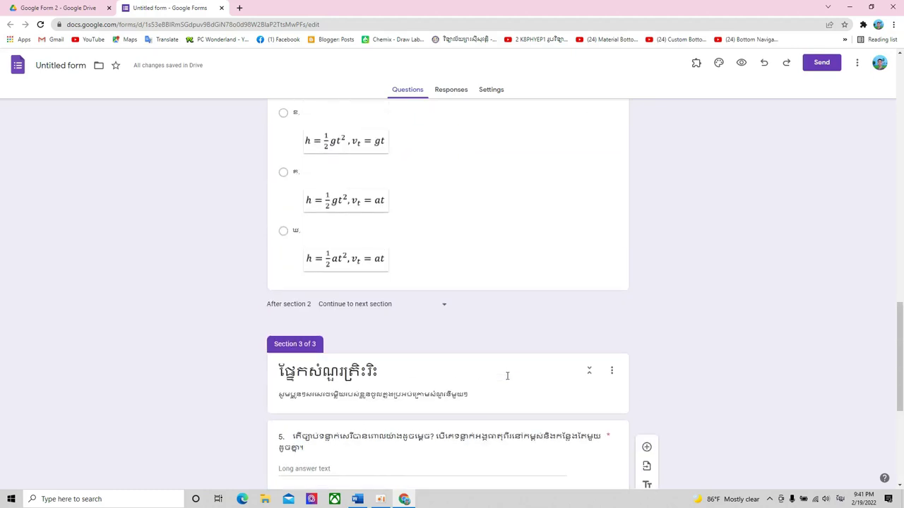
scroll(507, 376, down, 4)
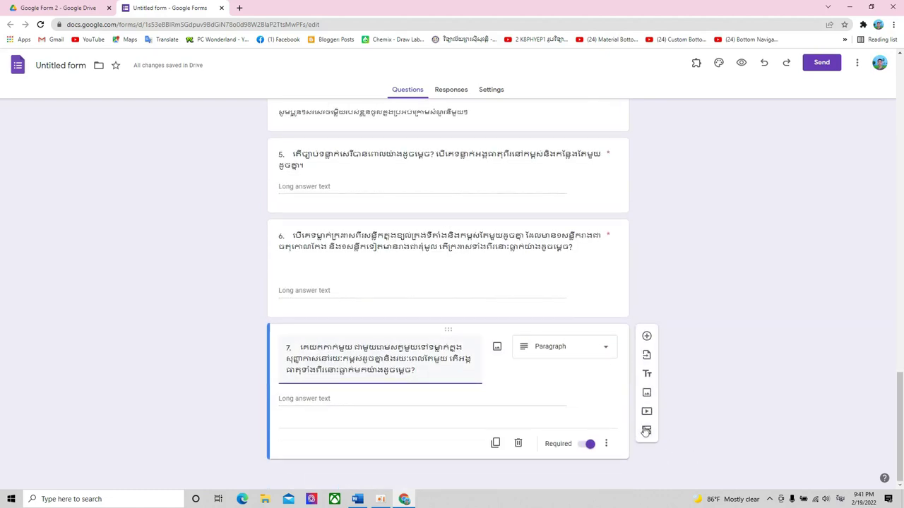
- Add a new section after question 7 titled ផ្នែកលំហាត់អនុវត្ត
click(646, 435)
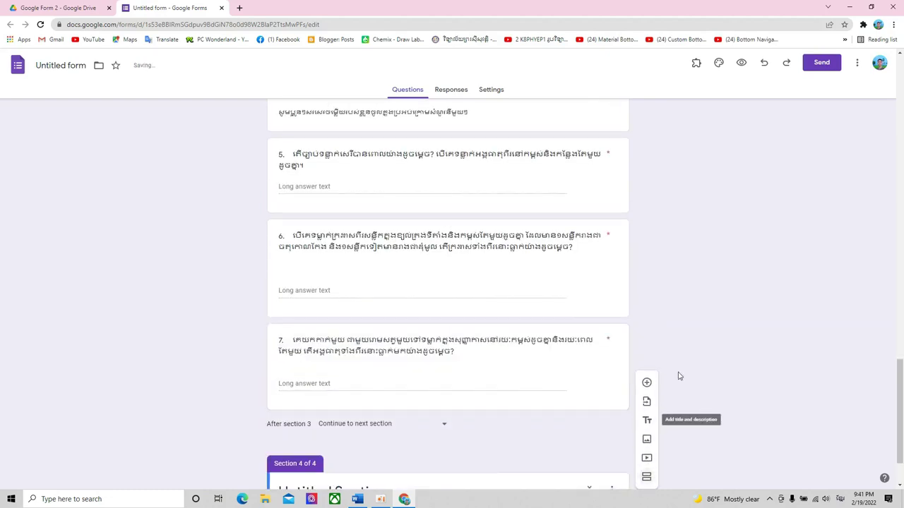
triple_click(378, 418)
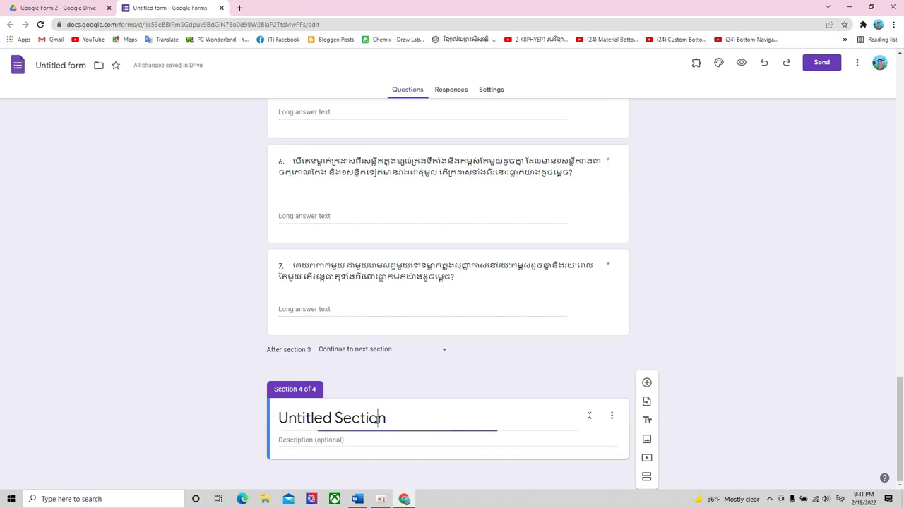
text(ផ្នែក)
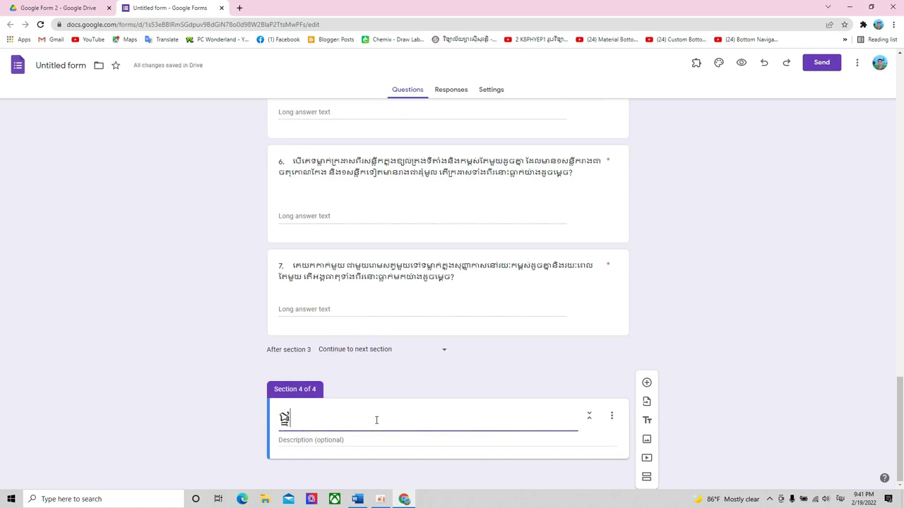
text(ឡម)
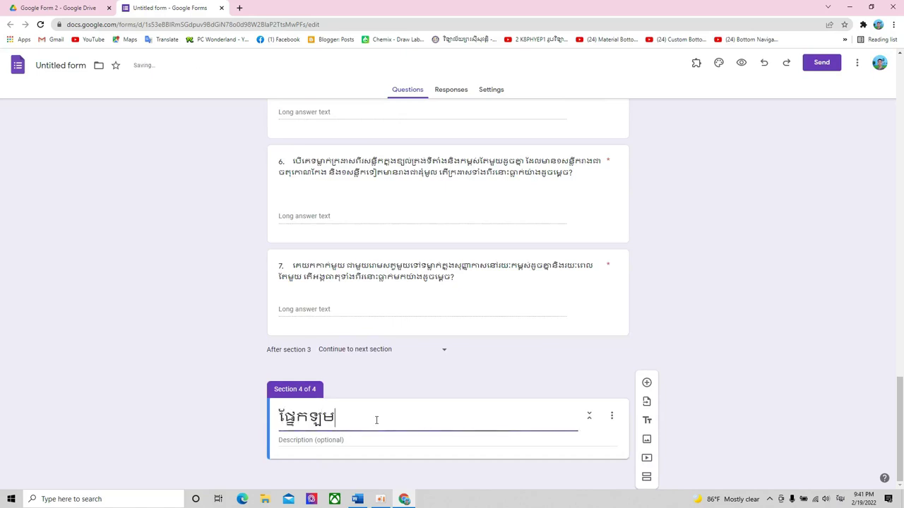
key(BackSpace)
key(BackSpace)
text(លំហាត់អនុវត្)
- Give the section a Khmer description asking students to Upload their answers under each question
click(370, 441)
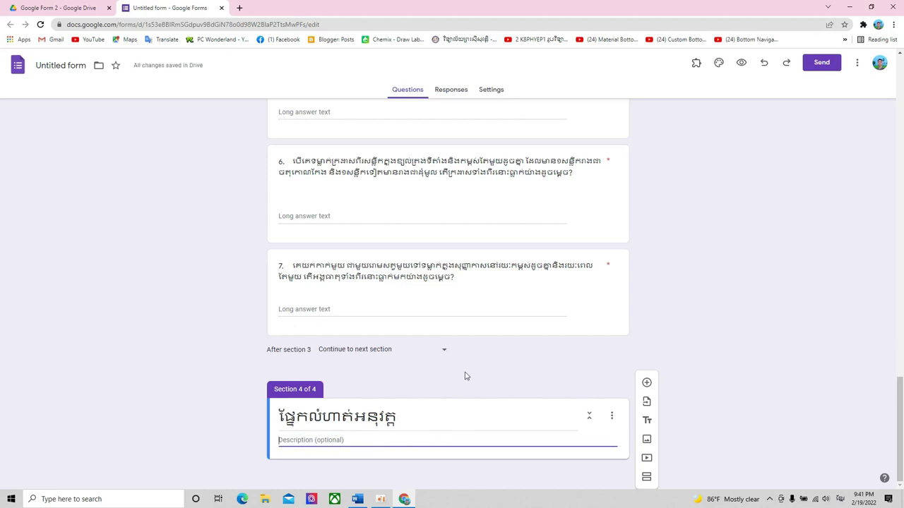
text(សូមប)
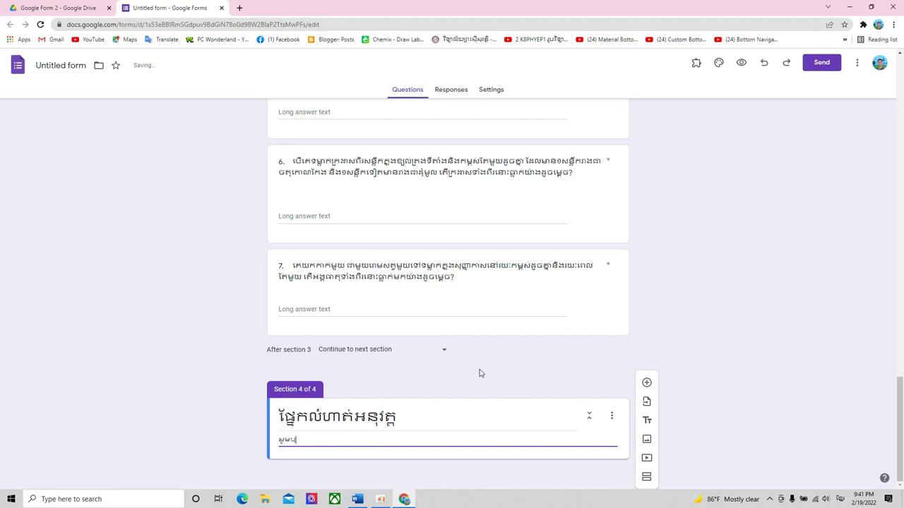
text(អ្នកទាំង Upload ចម្លើយ)
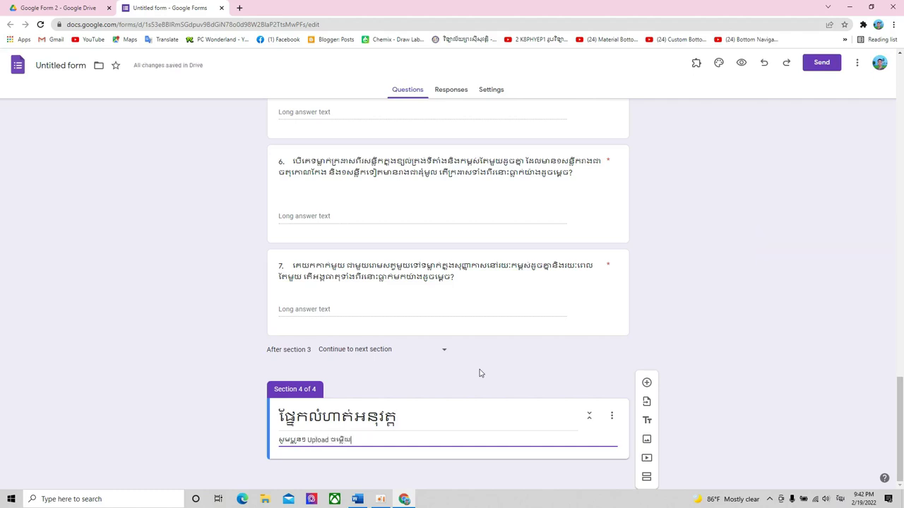
text(របស់ខ្លួនចូល)
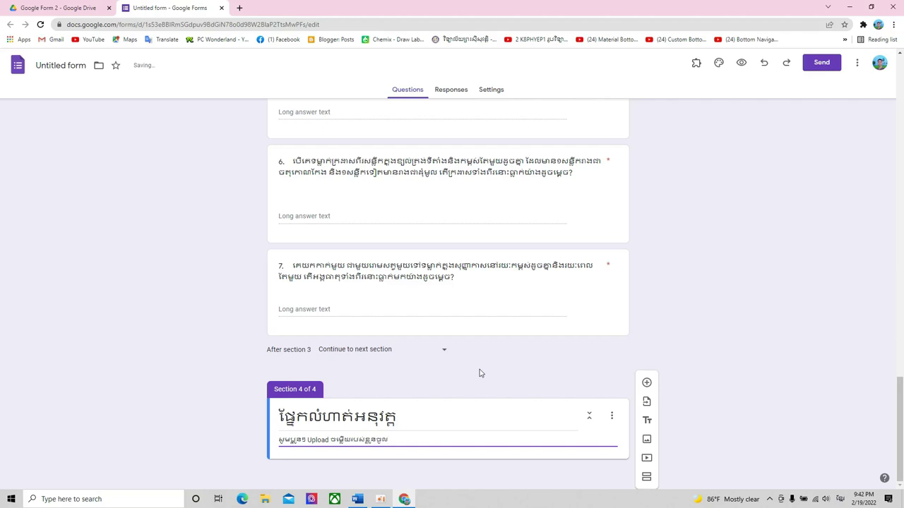
text(ក្នុងប្រអប់ក្រោមសំណ)
key(BackSpace)
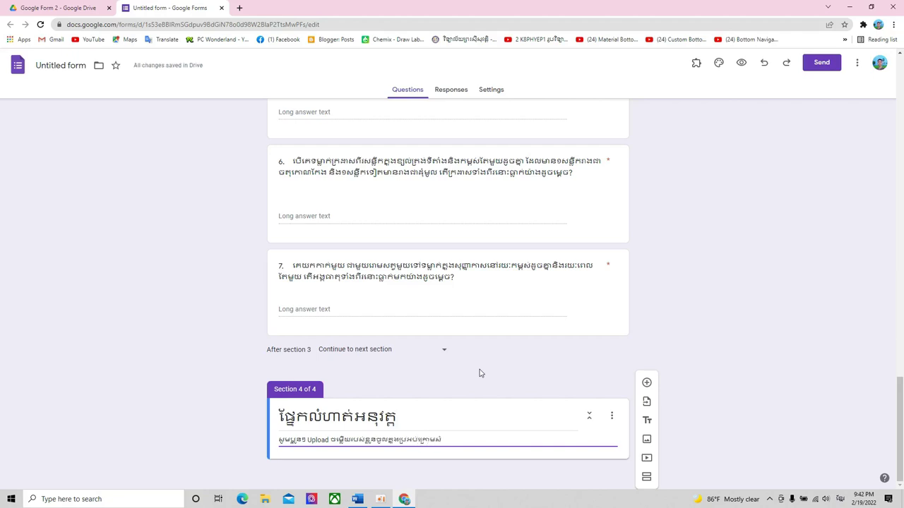
text(ណួរ)
text(នីមួយៗ)
- Check the section title and description, then add a blank question to section 4
click(480, 409)
triple_click(493, 440)
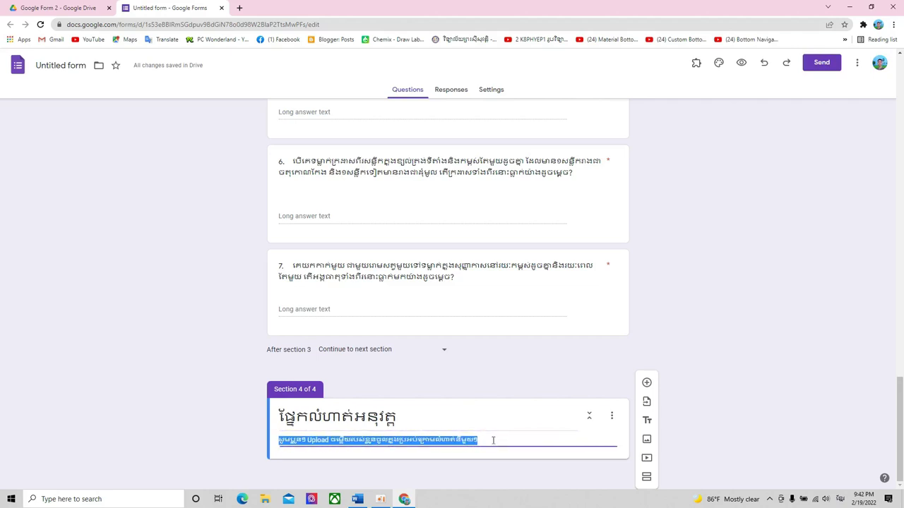
triple_click(492, 438)
click(495, 439)
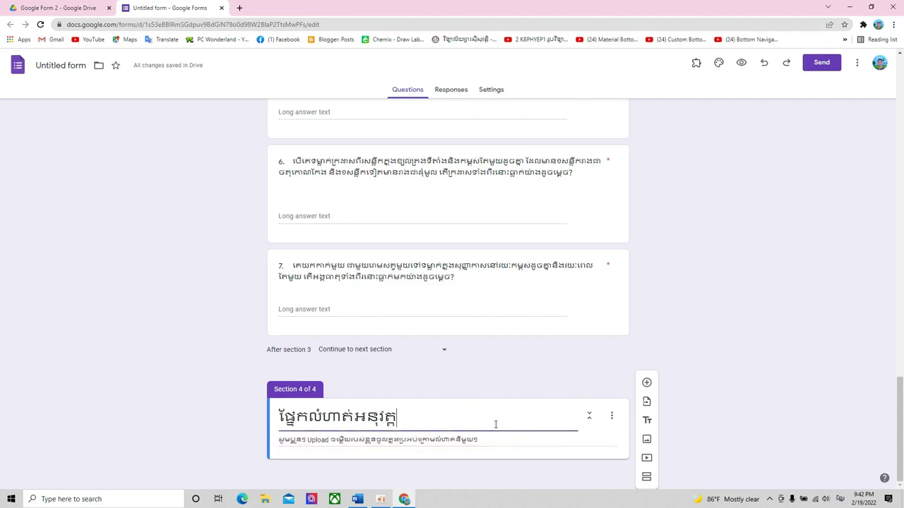
triple_click(497, 439)
click(492, 412)
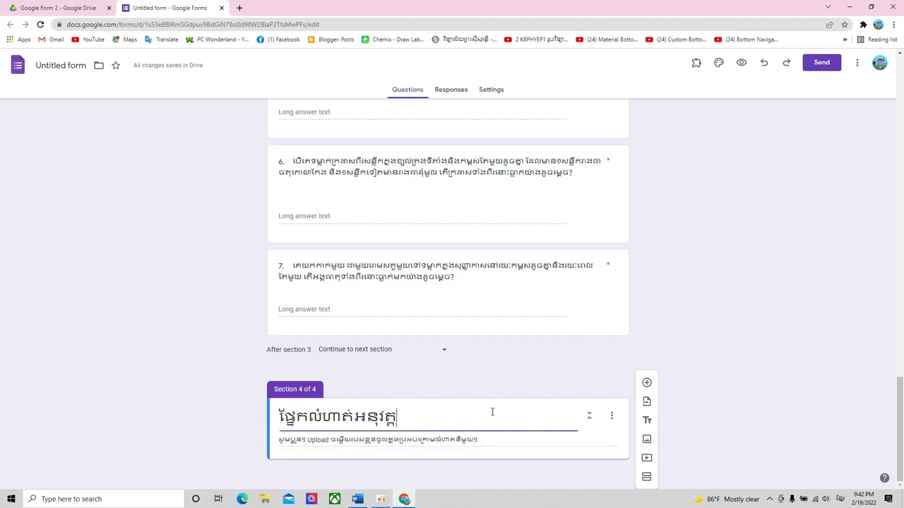
click(646, 383)
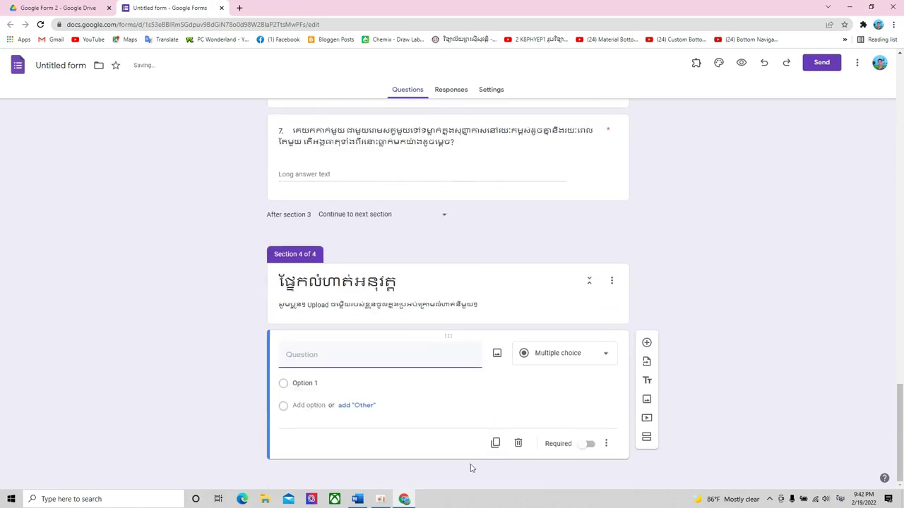
- Copy question 8's Khmer text from the Word worksheet into the new form question
click(358, 499)
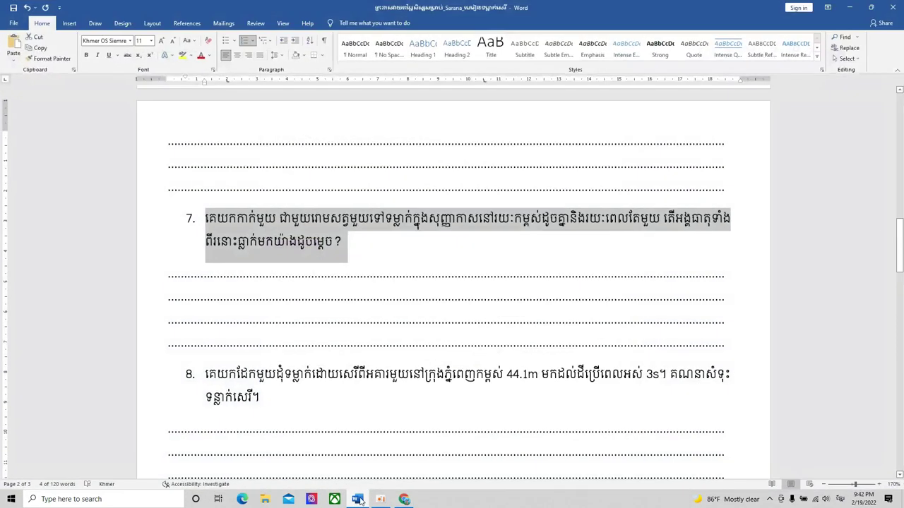
scroll(479, 267, down, 3)
click(383, 226)
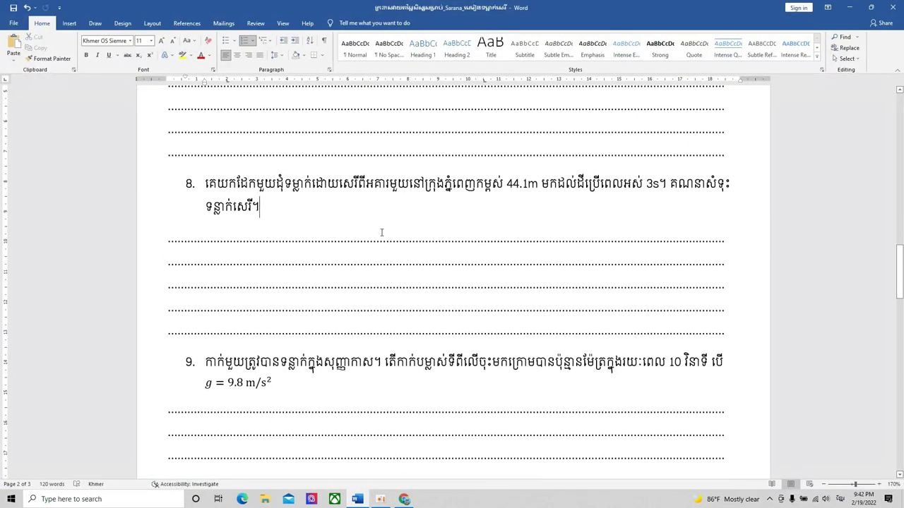
drag(264, 207, 205, 184)
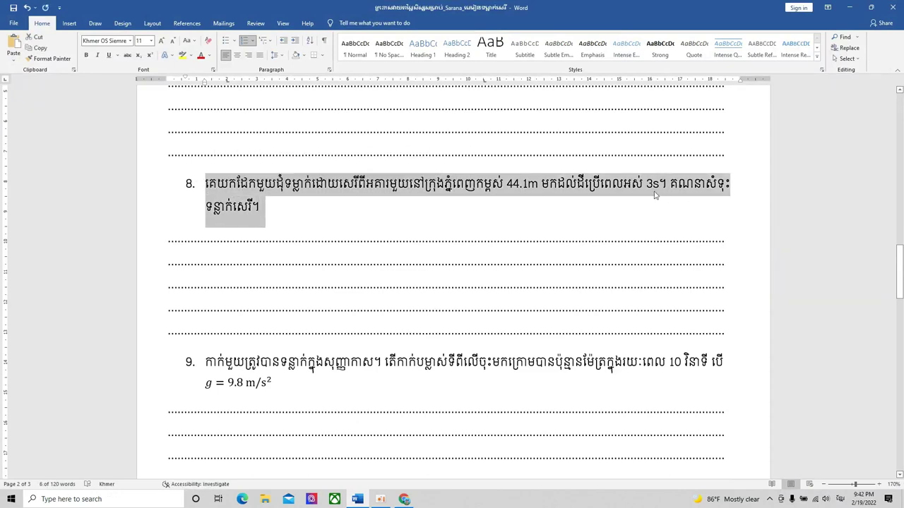
click(357, 499)
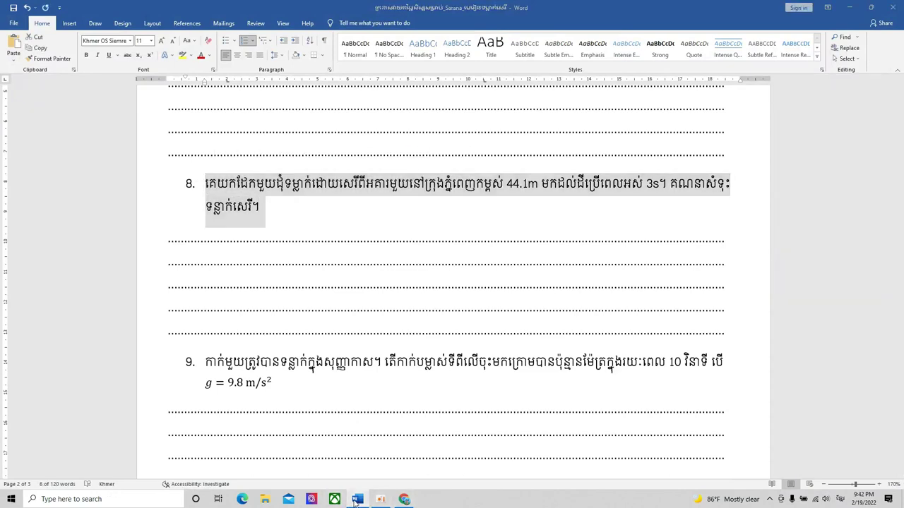
text(8.	គេយកកែវមួយដុំទម្លាក់ដោយសេរីពីអគារមួយនៅក្រុងភ្នំពេញកម្ពស់ 44.1m មកដល់ដីប្រើពេលអស់ 3s។ គណនាល្បឿនធ្លាក់សេរី។)
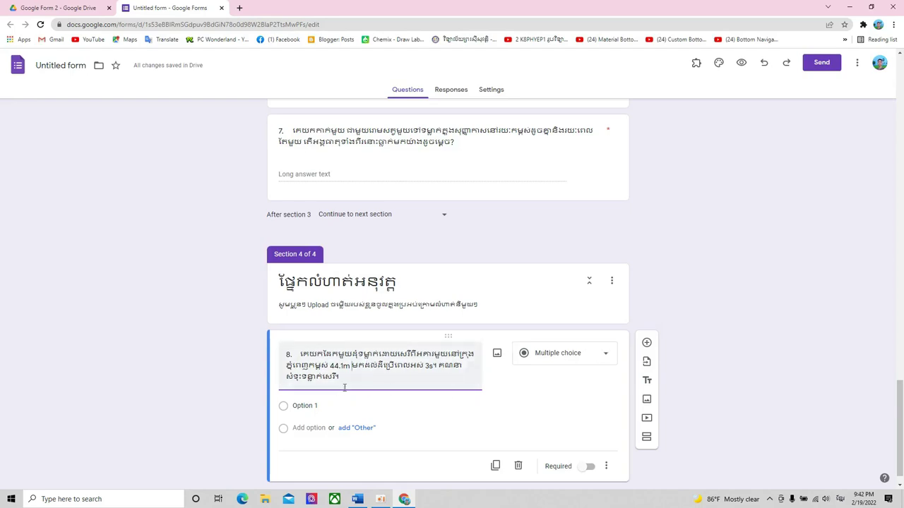
- Change question 8's type from multiple choice to File upload
click(601, 357)
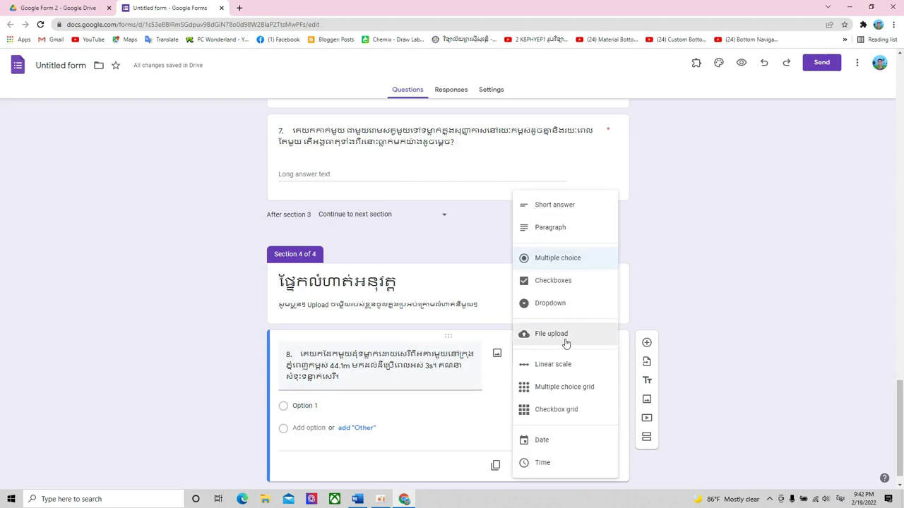
click(566, 343)
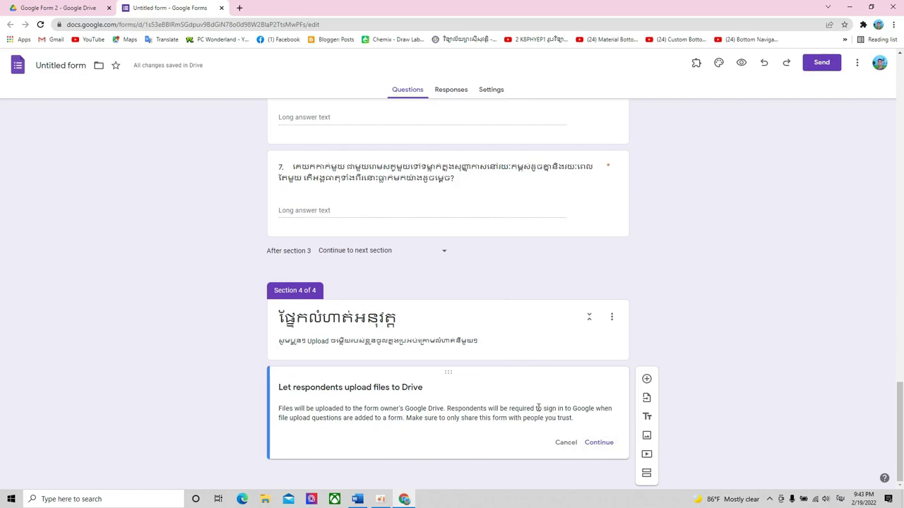
- Accept the Drive upload notice and trim question 8's title to its final Khmer sentence
click(599, 443)
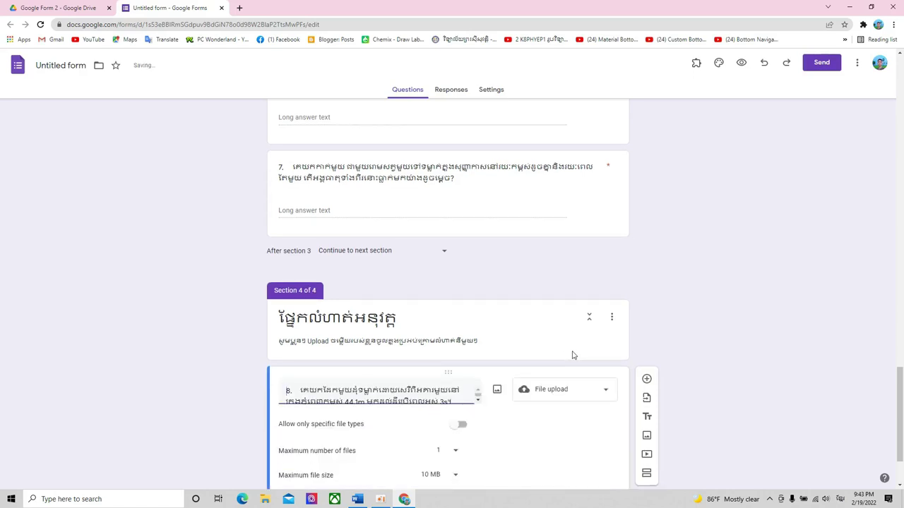
click(433, 305)
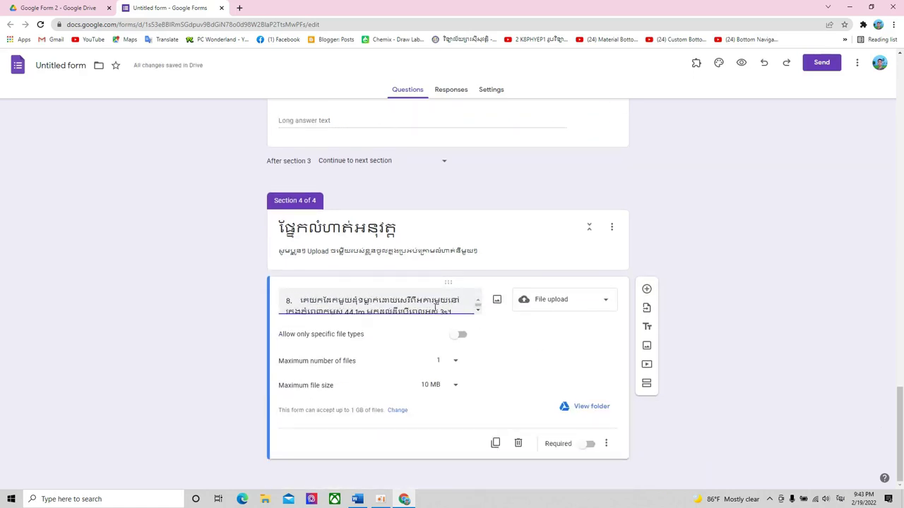
key(ctrl+a)
text(គណនាសំទុះធ្លាក់សេរី)
key(ctrl+z)
key(ctrl+a)
text(គណនាស់ទុះទន្ទាក់សេរី)
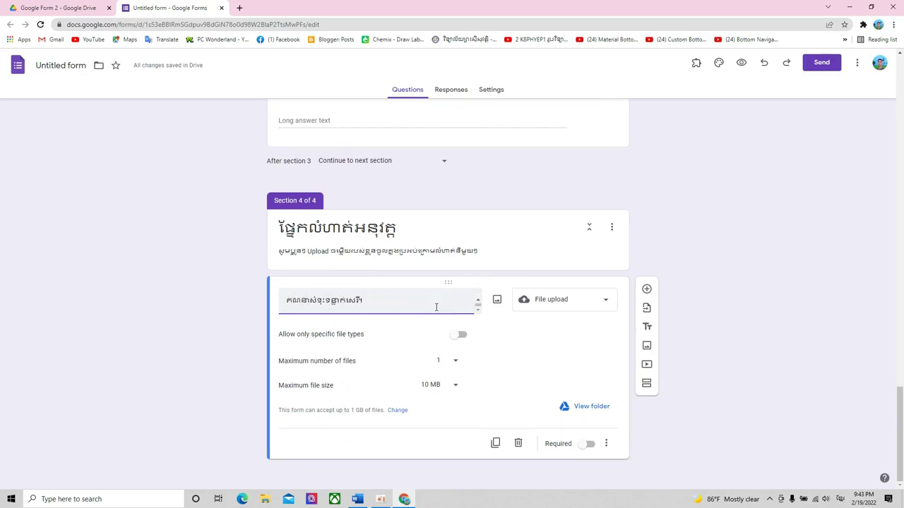
key(ctrl+z)
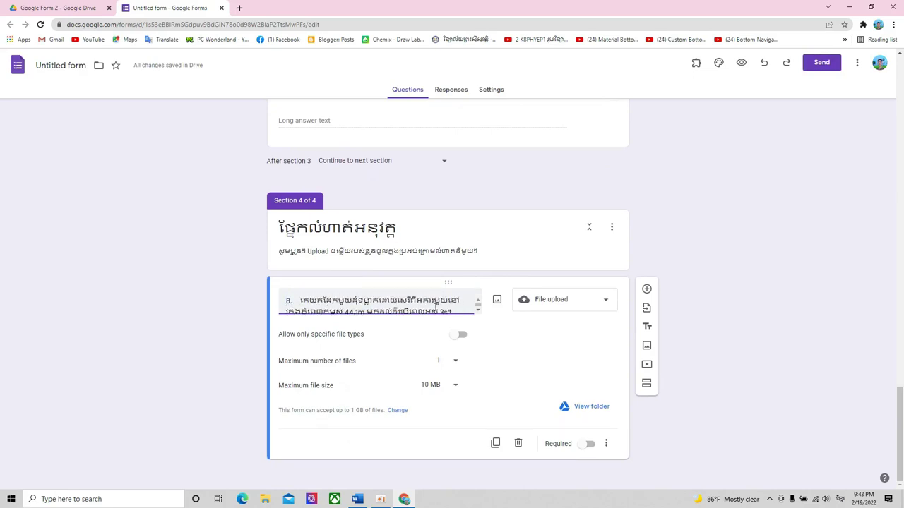
key(ctrl+a)
text(គណនាសំទុះធ្លាក់សេរី)
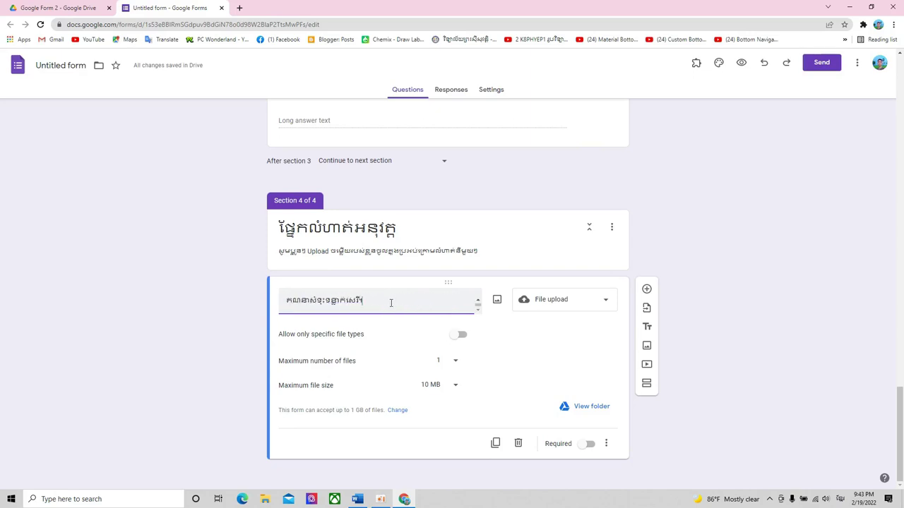
key(ctrl+z)
key(ctrl+a)
key(ctrl+v)
drag(280, 364, 358, 368)
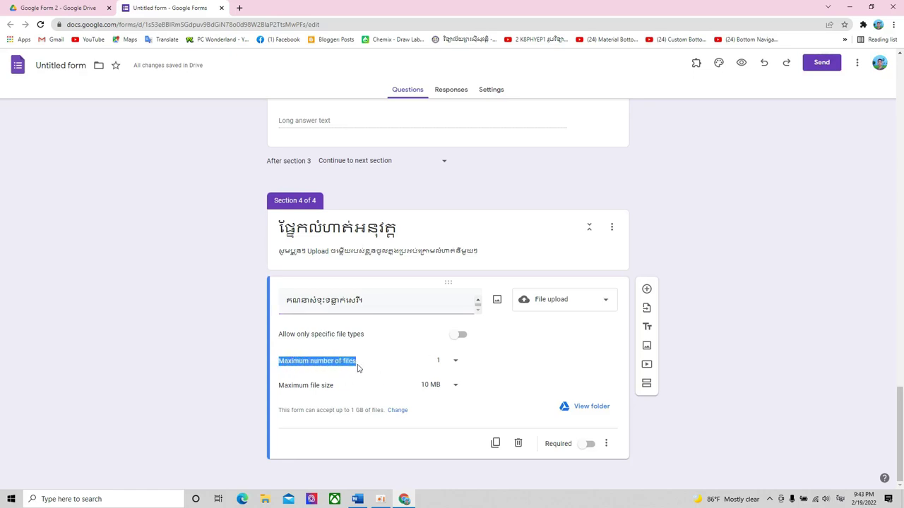
click(344, 363)
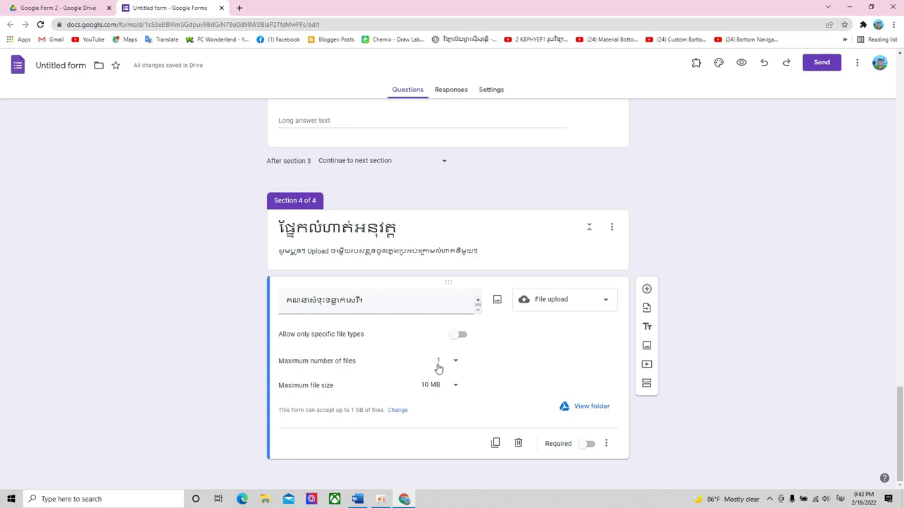
- Let question 8 accept up to 10 files of 100 MB and make it required
click(453, 363)
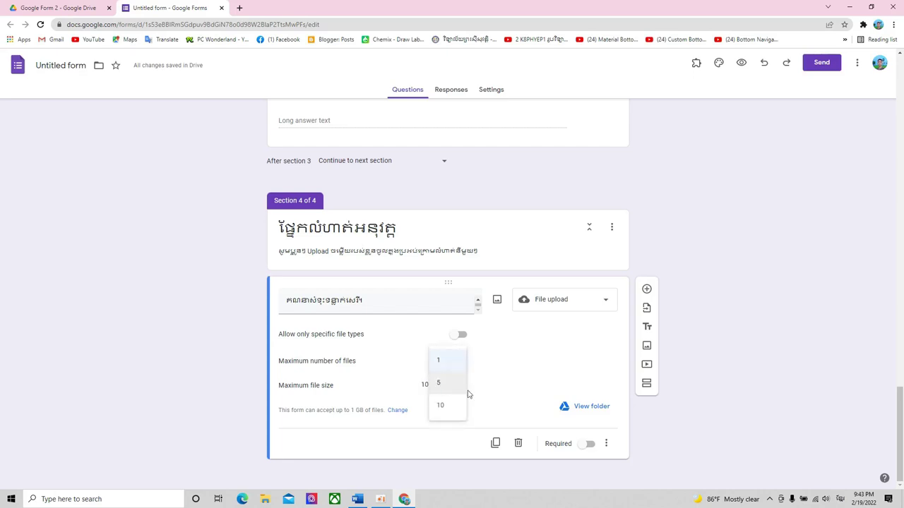
click(446, 407)
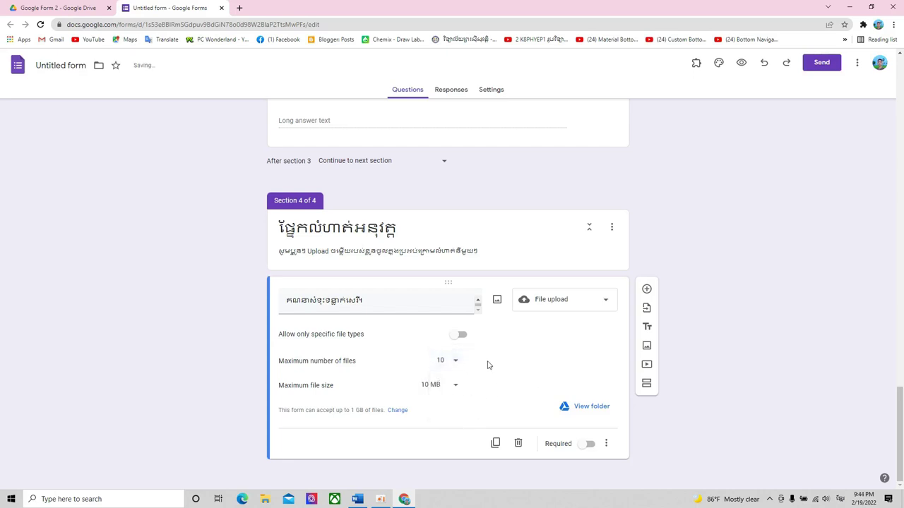
click(454, 385)
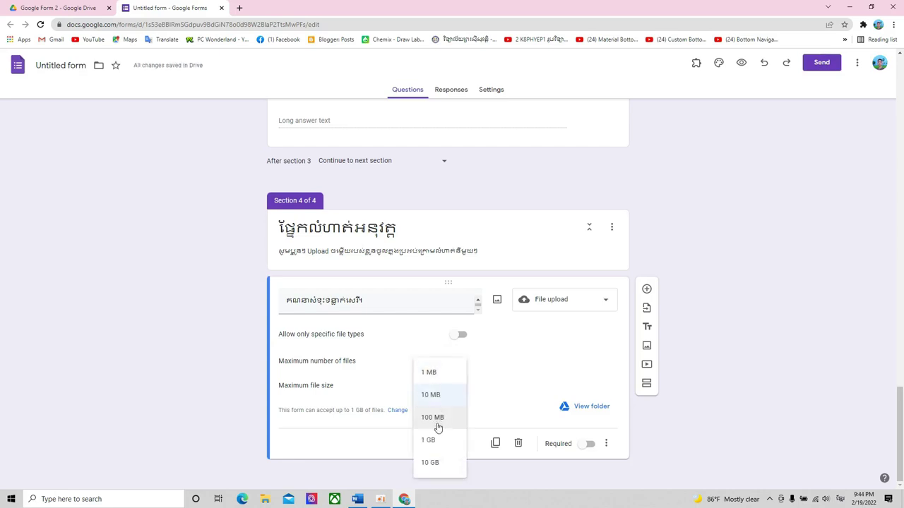
click(436, 420)
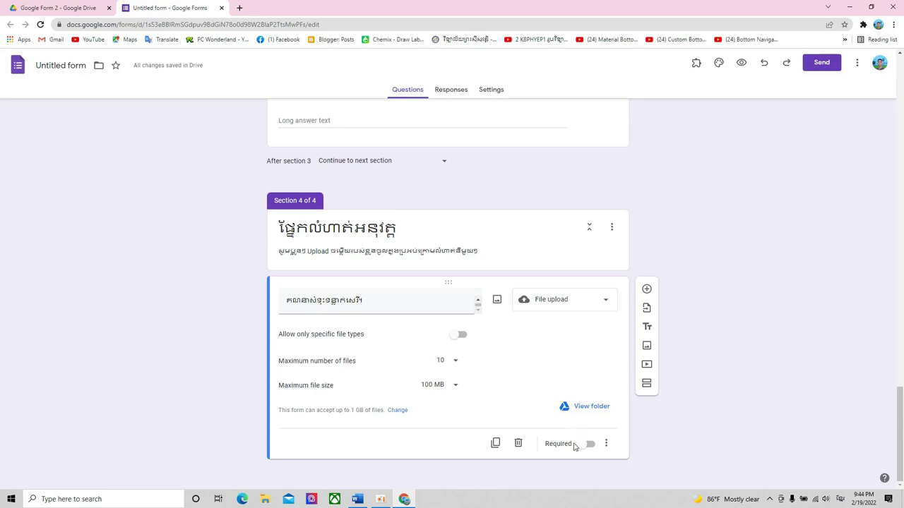
click(588, 444)
- Edit question 8's title text and add another question after it
click(385, 302)
key(ctrl+v)
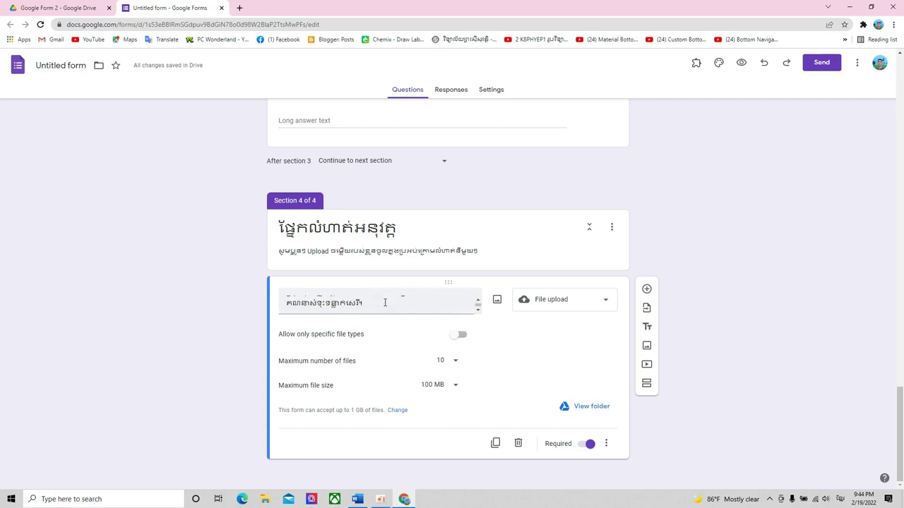
triple_click(385, 302)
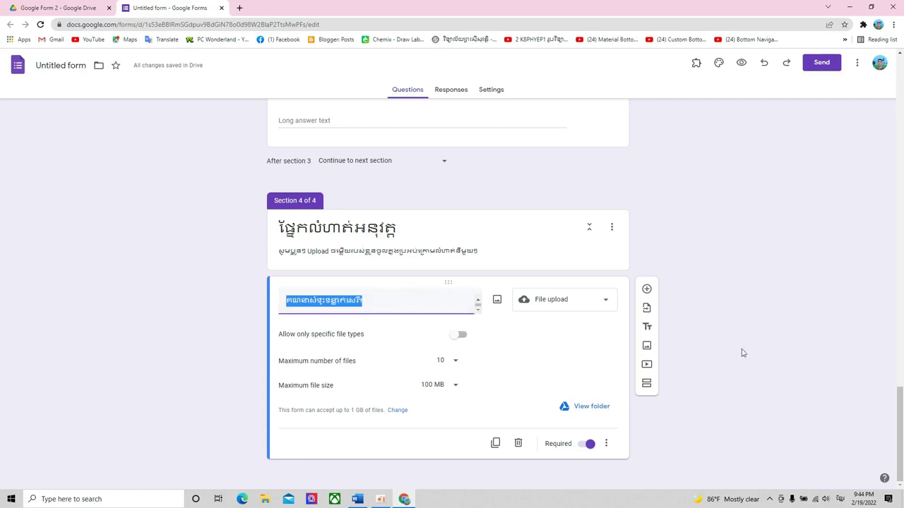
click(646, 289)
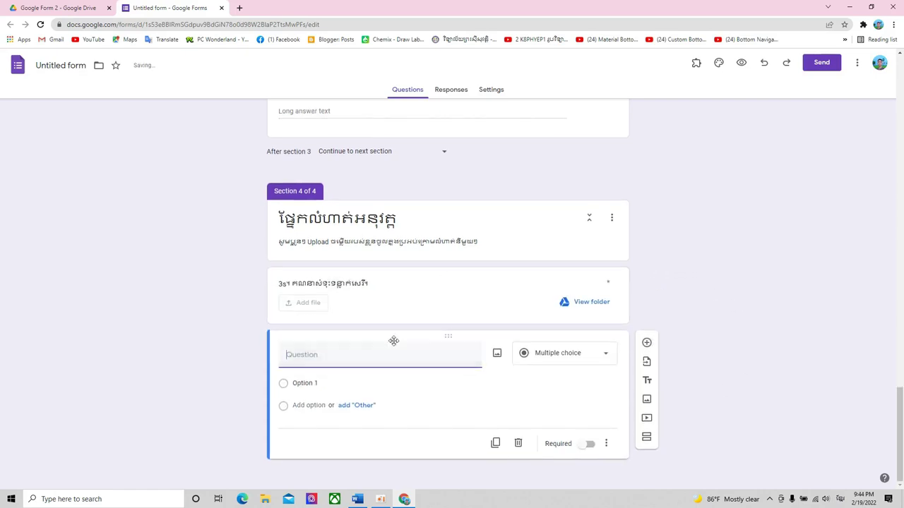
click(357, 499)
- Bring question 9's g = 9.8 m/s² equation into view in Word and search Windows for Snipping Tool
scroll(436, 314, down, 2)
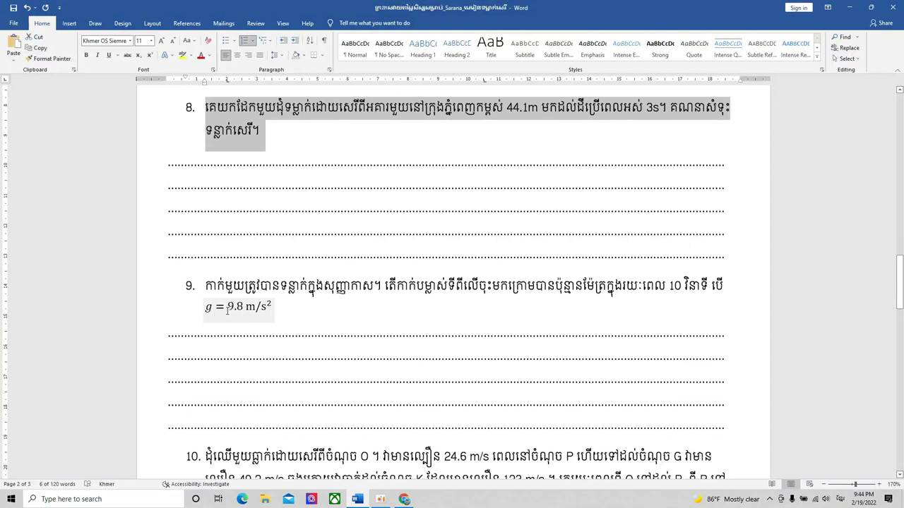
click(267, 308)
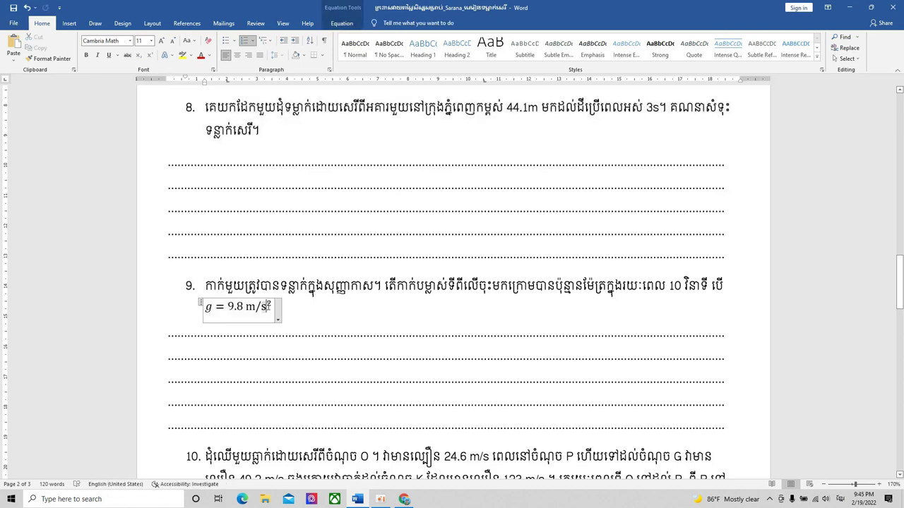
click(314, 313)
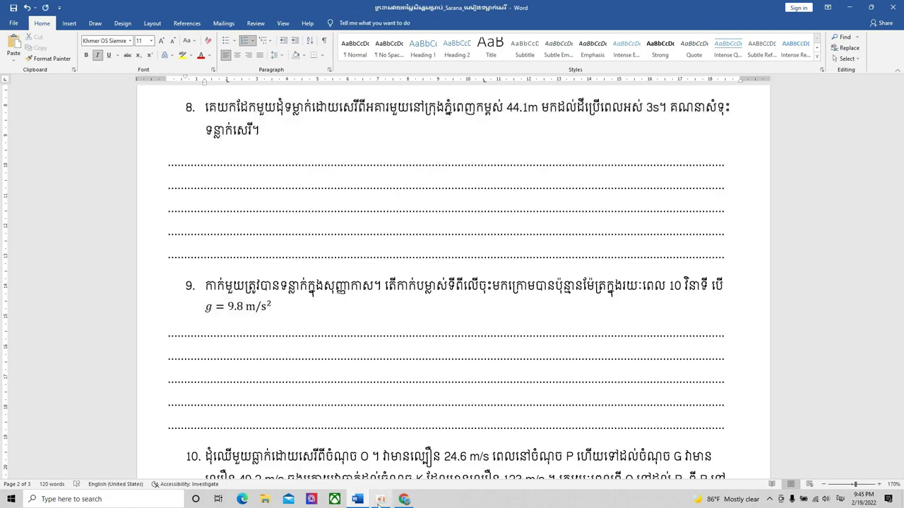
click(404, 499)
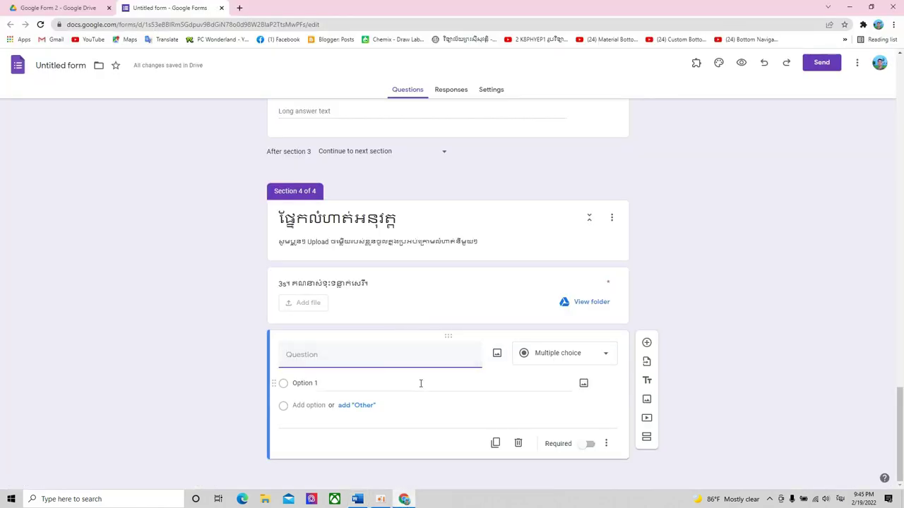
click(406, 500)
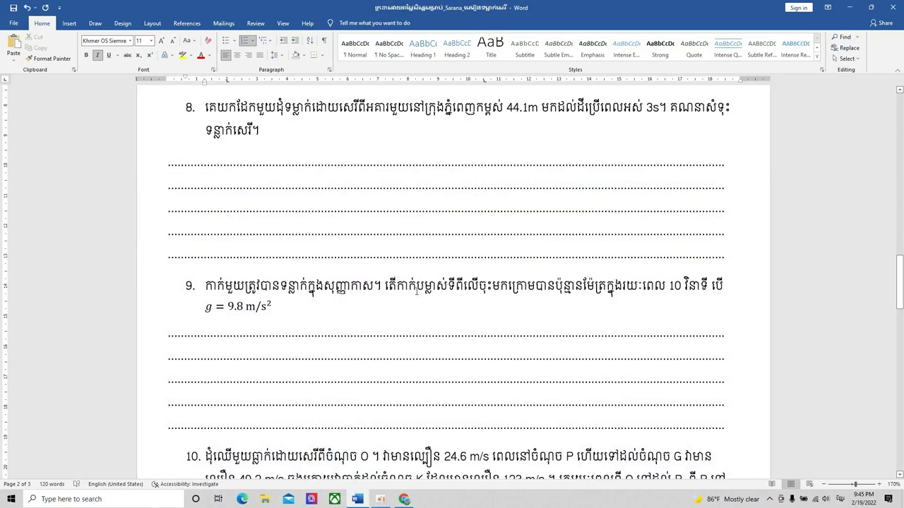
scroll(339, 311, down, 1)
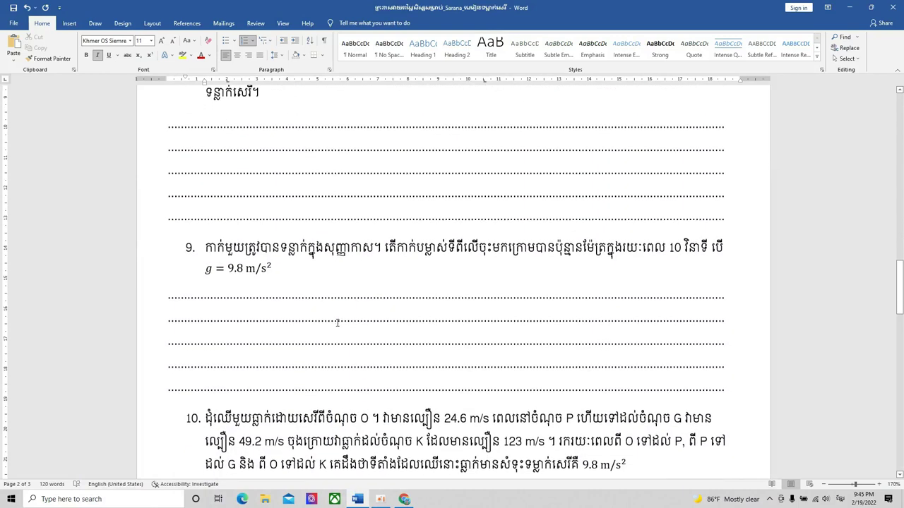
click(146, 505)
- Launch Snipping Tool with 'snip' and take a first capture of question 9
text(snip)
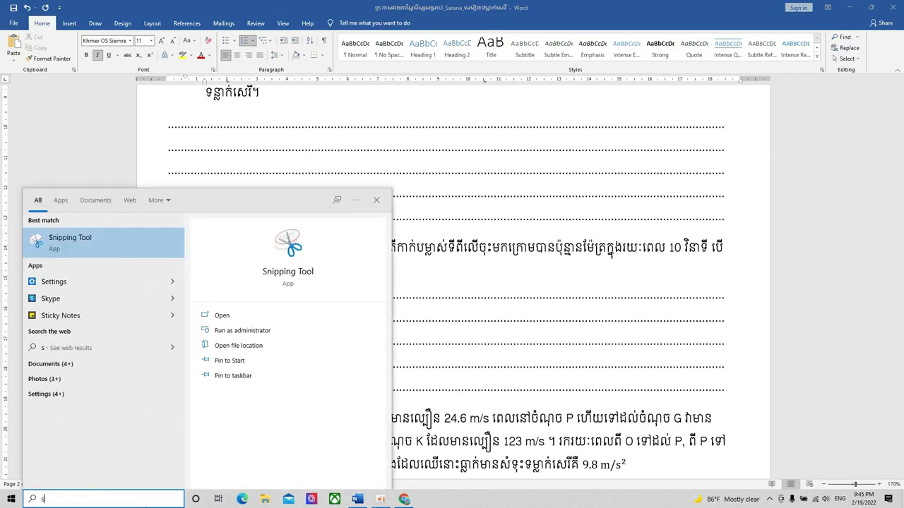
click(123, 248)
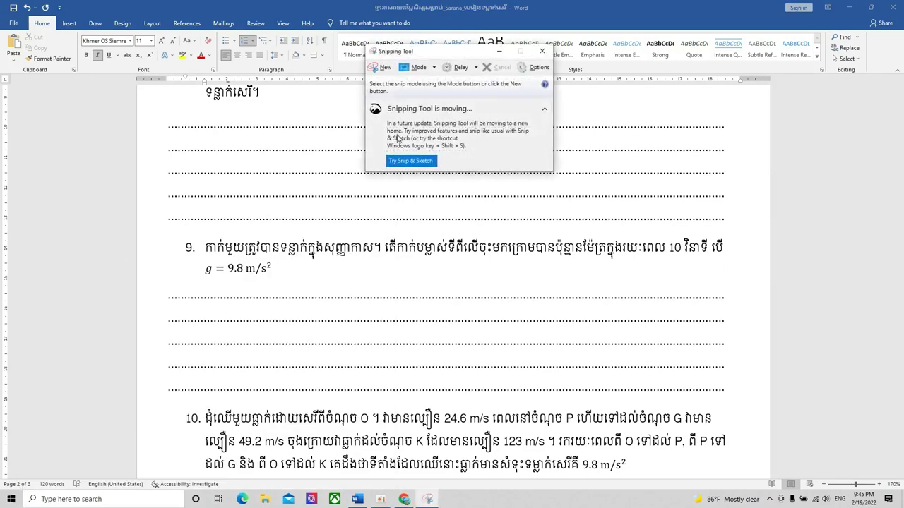
click(383, 68)
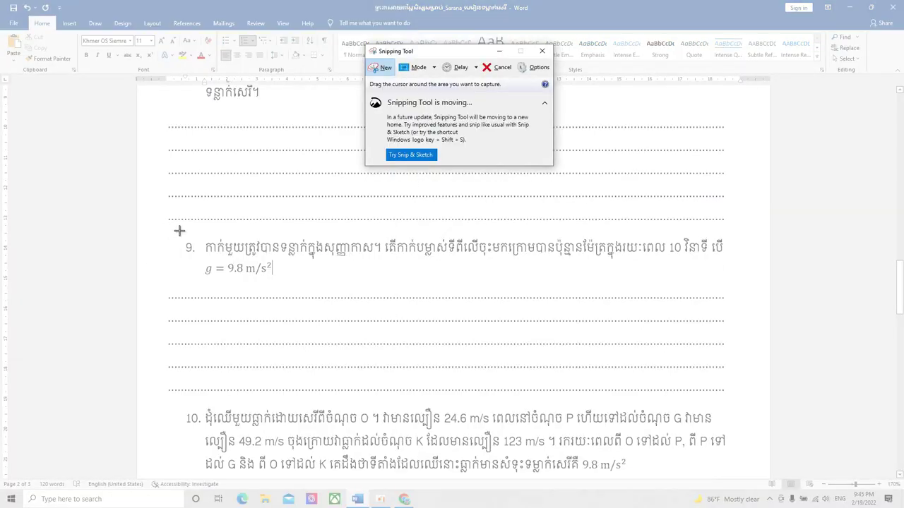
drag(179, 230, 735, 297)
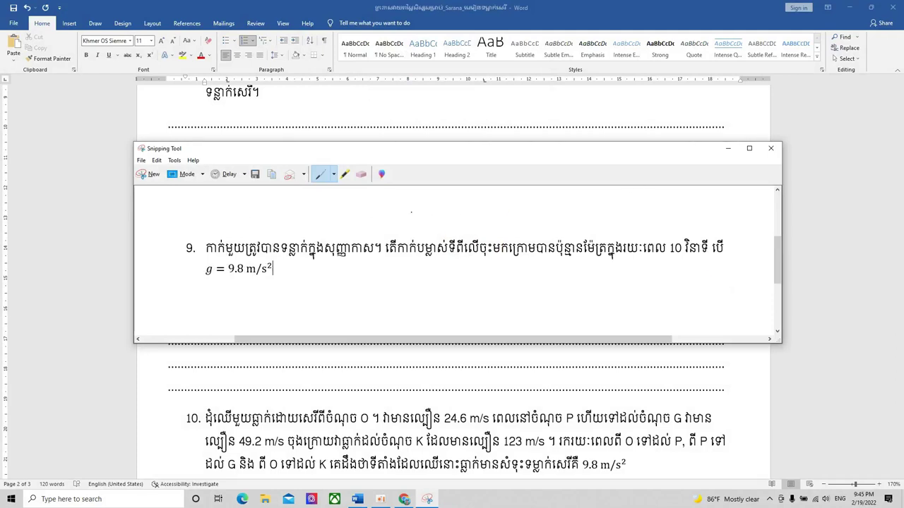
click(727, 149)
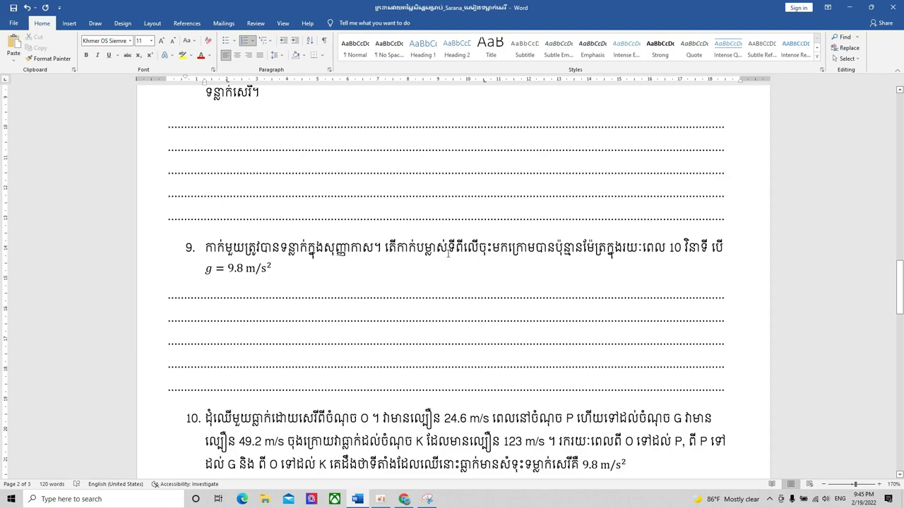
- Rewrap question 9 in Word onto three shorter lines, moving បើ and the formula down
key(alt+shift)
key(Return)
key(BackSpace)
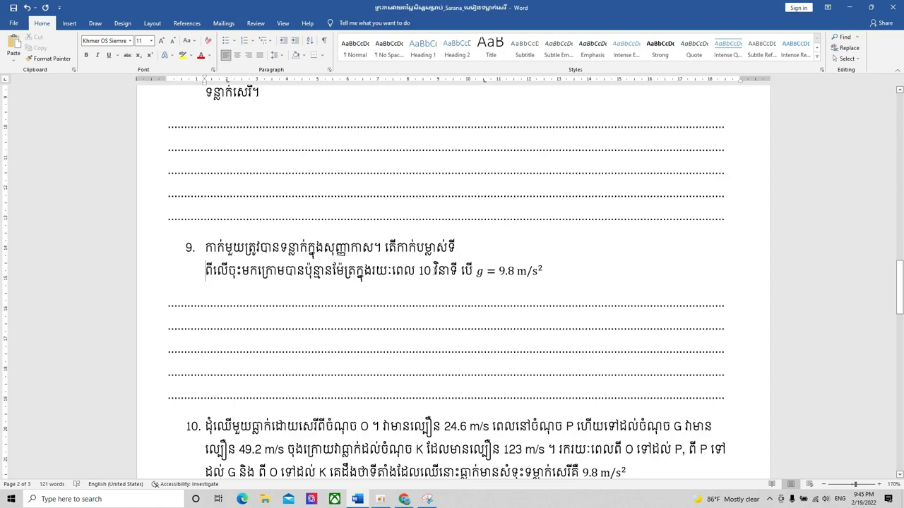
click(458, 276)
key(Return)
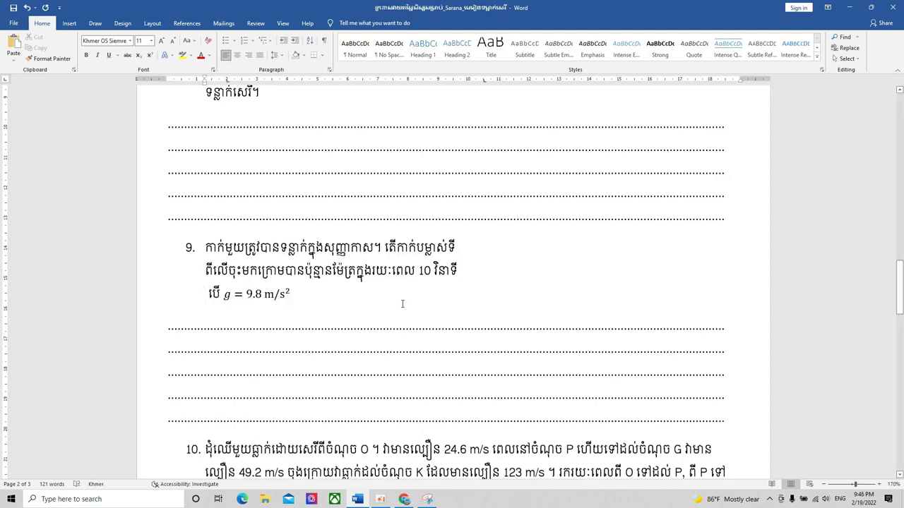
click(320, 108)
- Snip the rewrapped question 9 and save it to the Desktop as PNG file 9
click(427, 500)
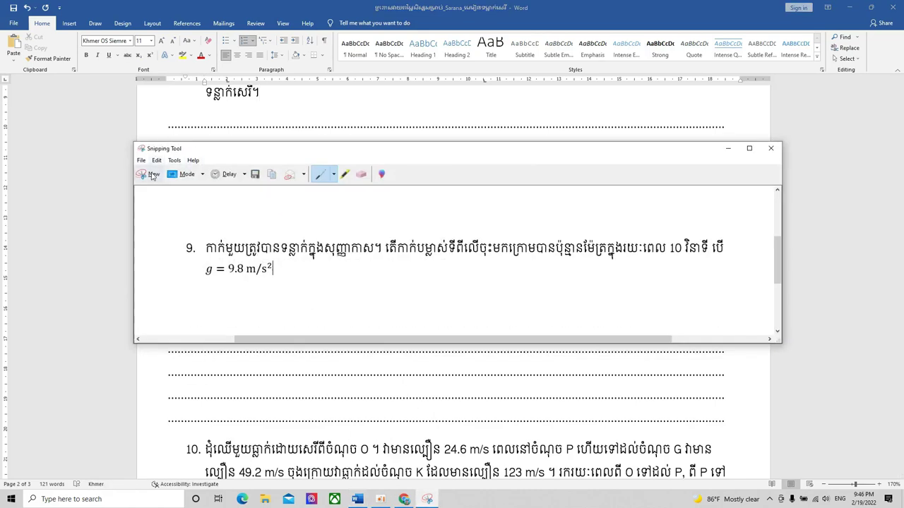
click(151, 174)
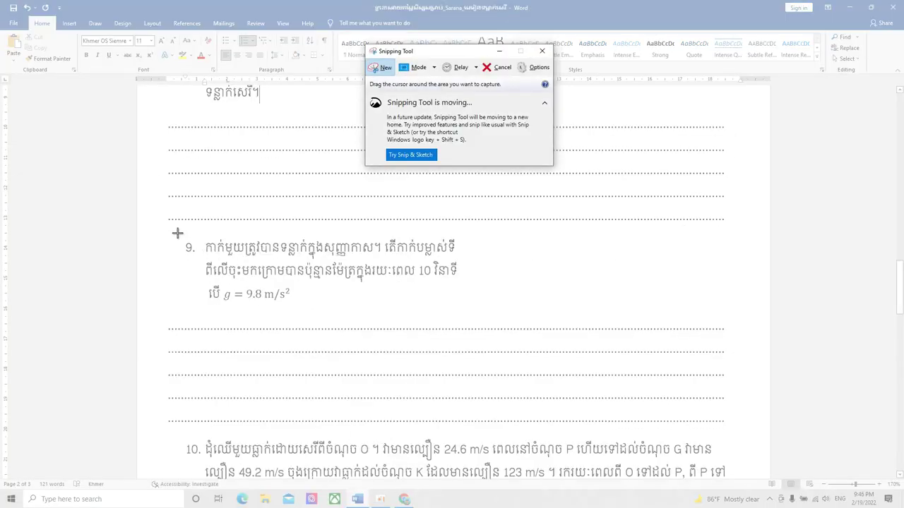
drag(177, 234, 464, 307)
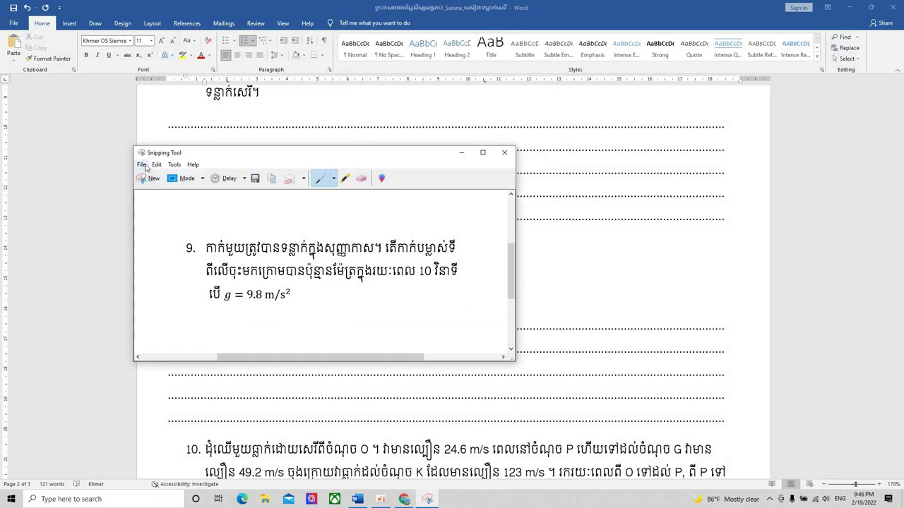
click(157, 164)
mouse_move(142, 165)
click(164, 186)
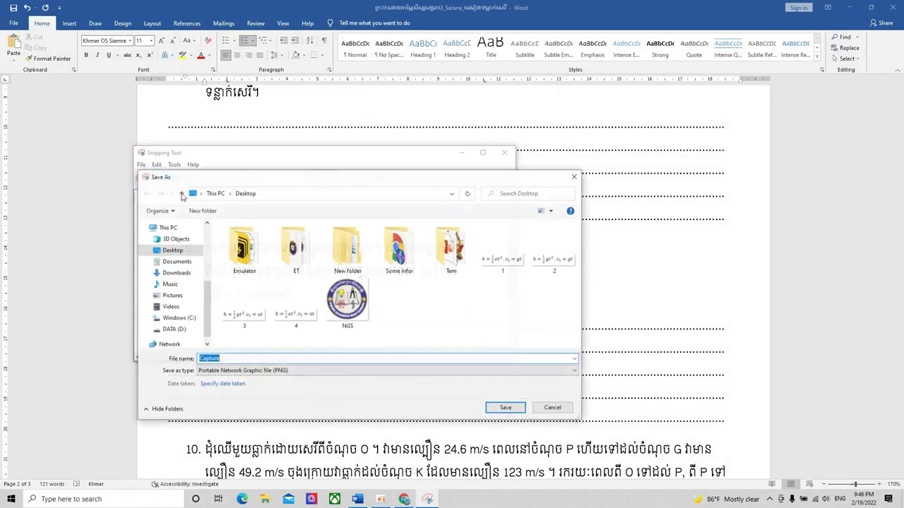
text(9)
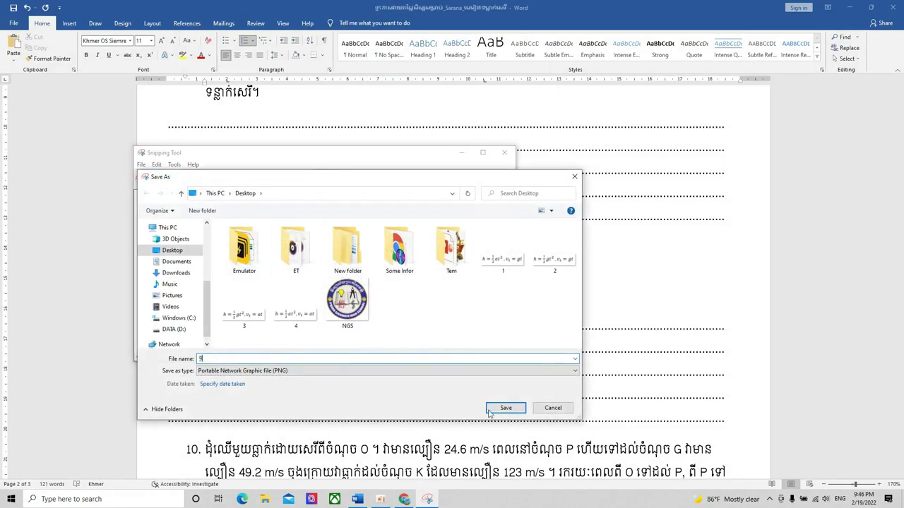
click(506, 408)
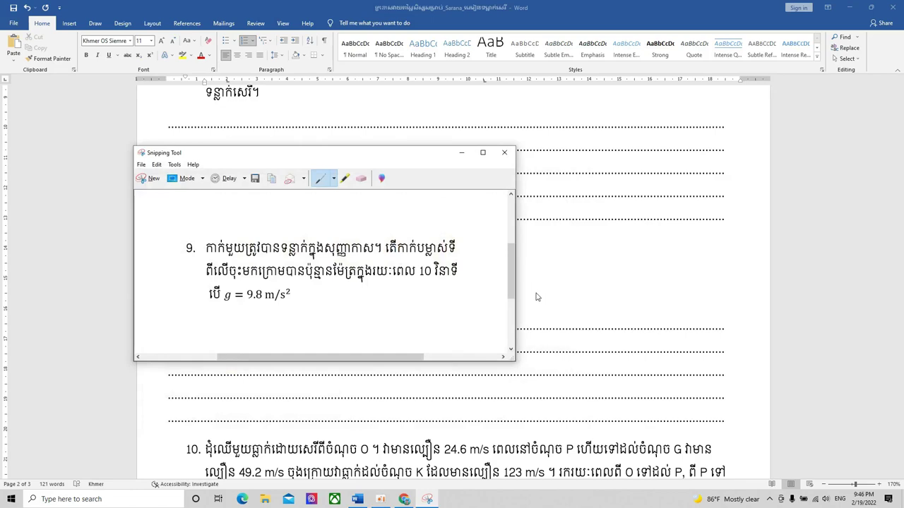
click(462, 152)
scroll(459, 174, down, 5)
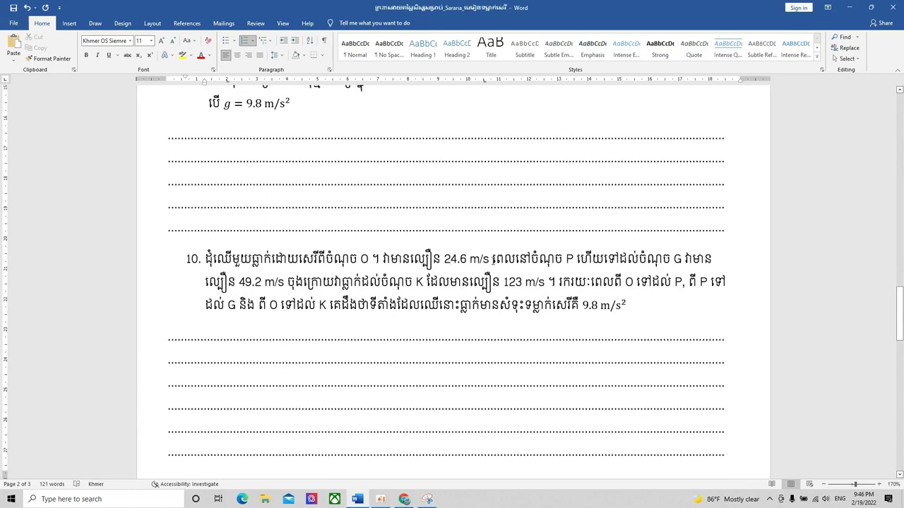
- Break question 10 into shorter lines after 24.6 m/s, 49.2 m/s, 123 m/s and K
key(Return)
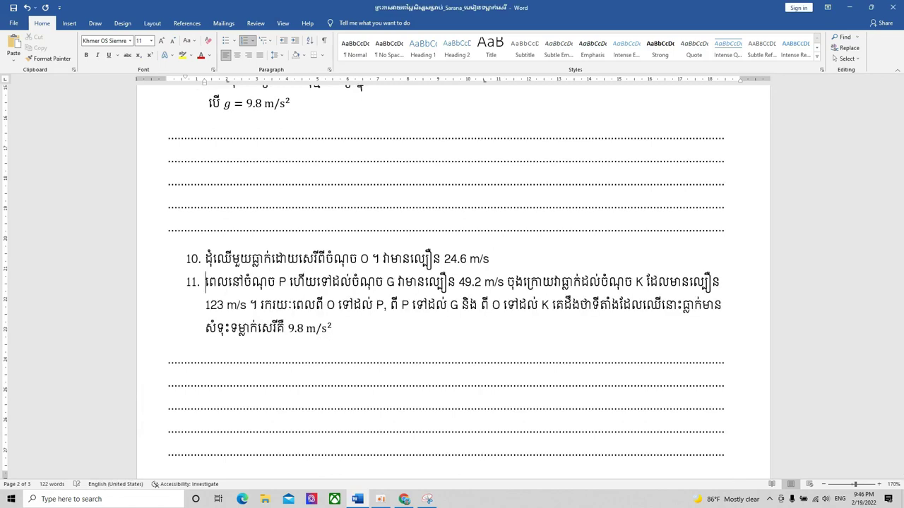
key(BackSpace)
click(514, 282)
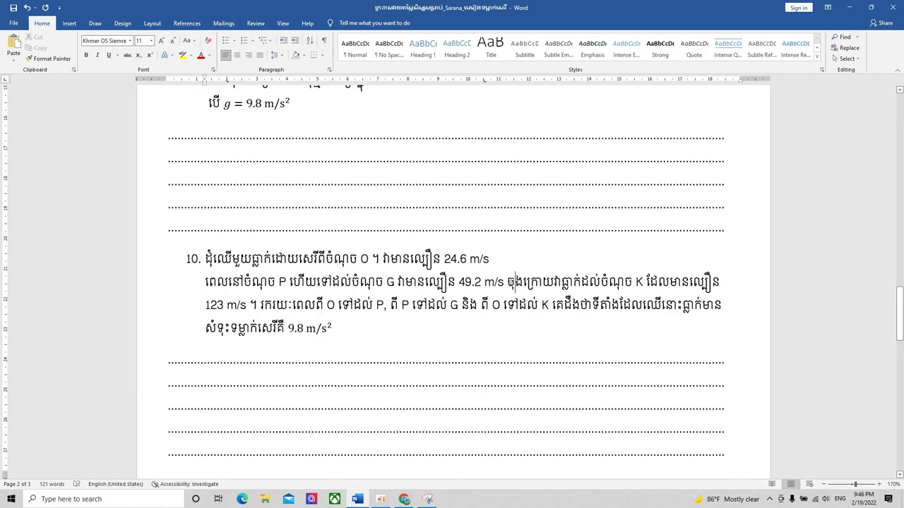
key(BackSpace)
key(Return)
click(478, 305)
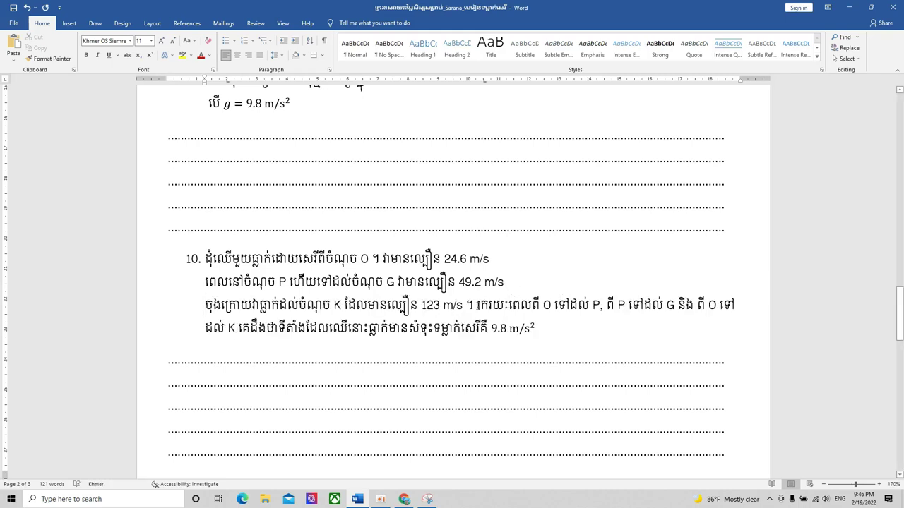
key(Return)
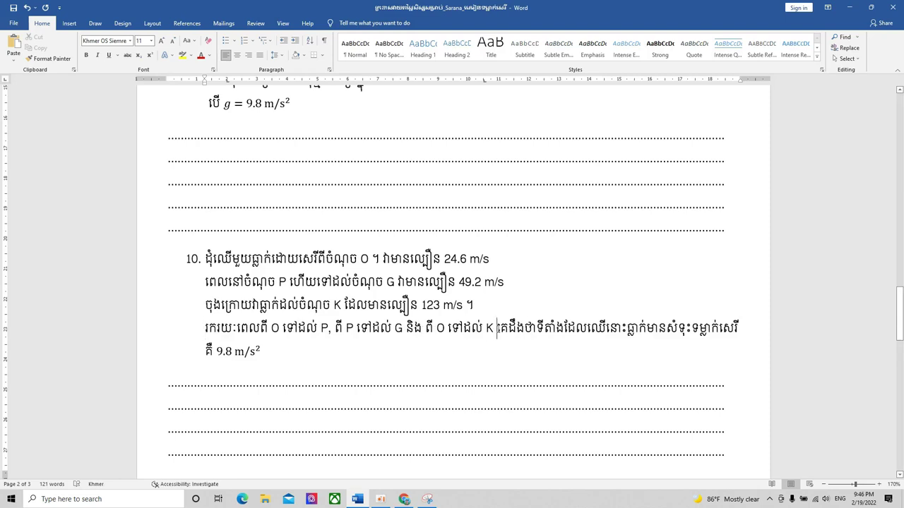
click(497, 329)
key(shift+Return)
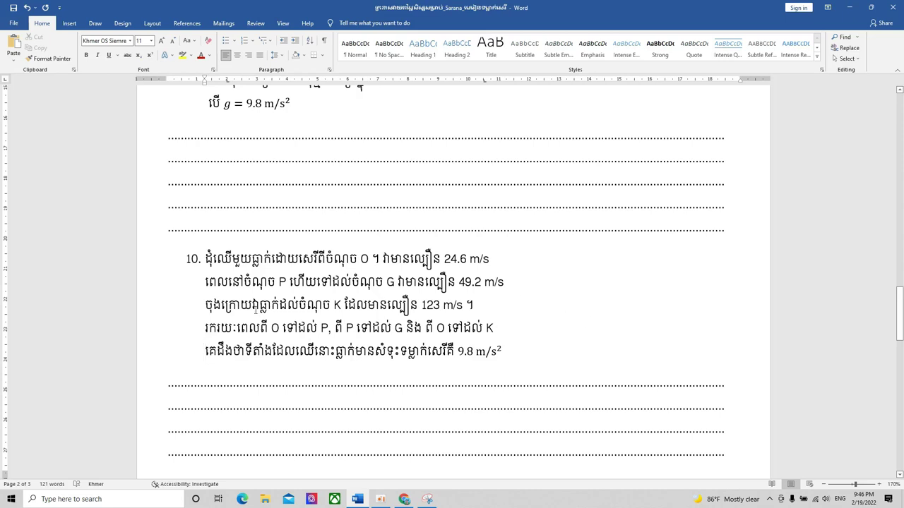
click(278, 227)
- Snip question 10, save it to the Desktop as 10, and close Snipping Tool
click(427, 500)
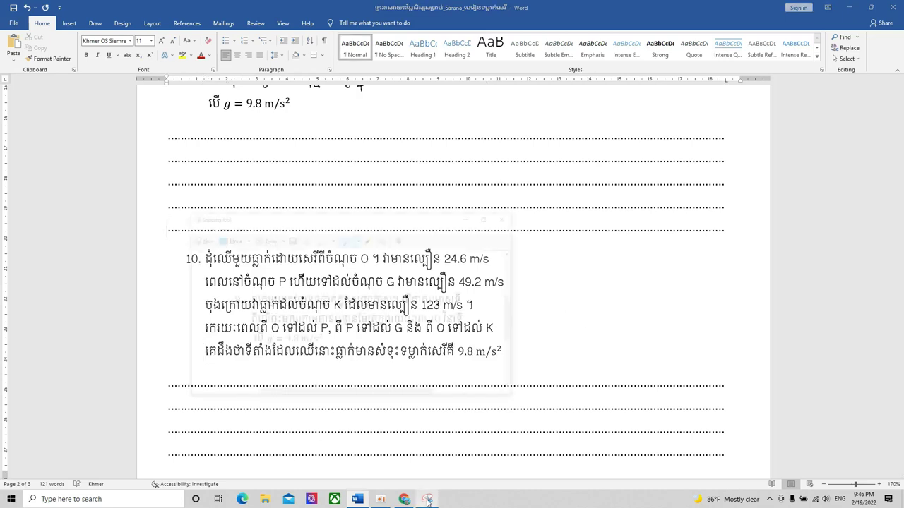
click(153, 177)
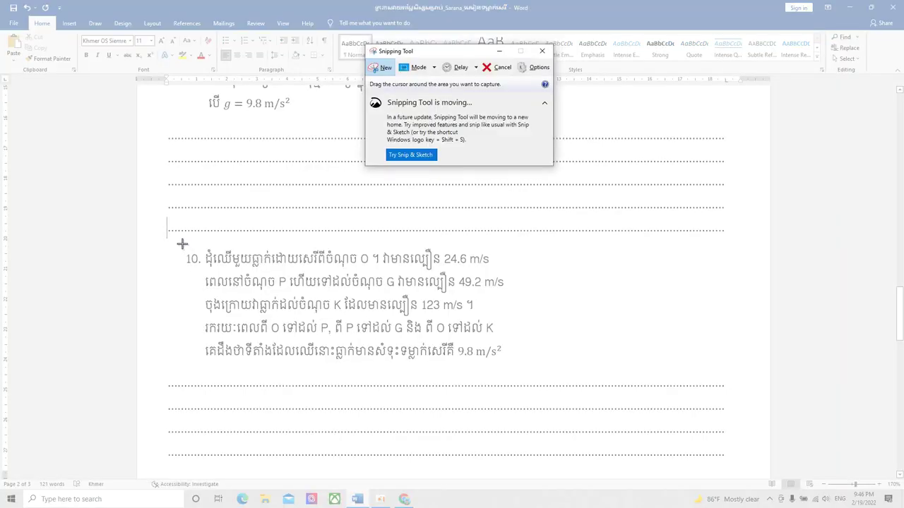
drag(182, 243, 512, 370)
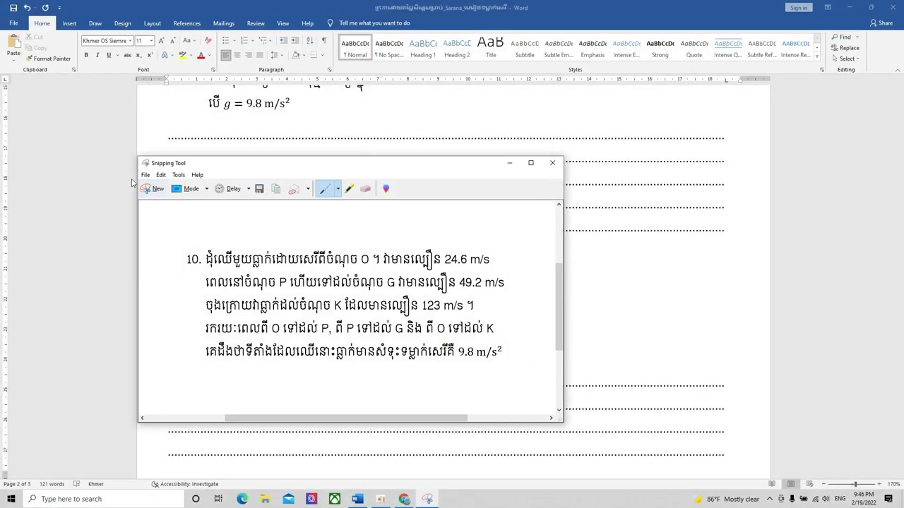
click(144, 175)
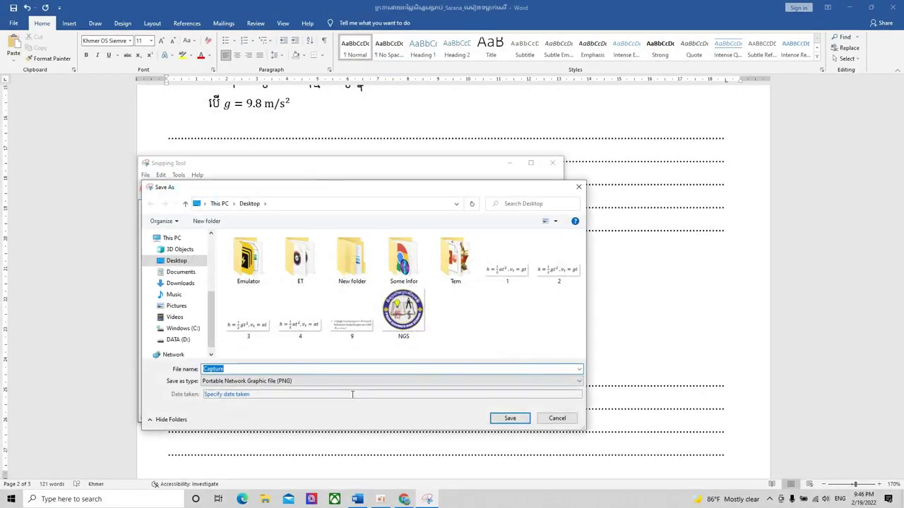
text(10)
click(526, 422)
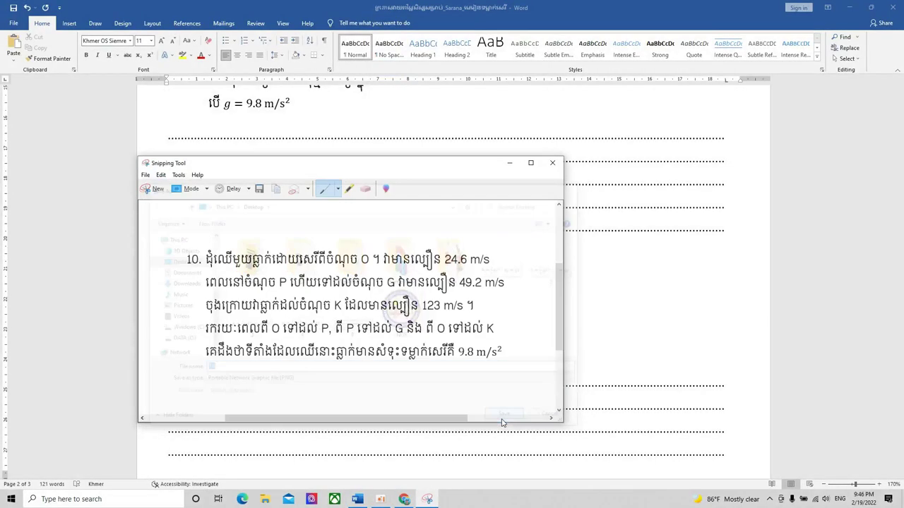
click(553, 163)
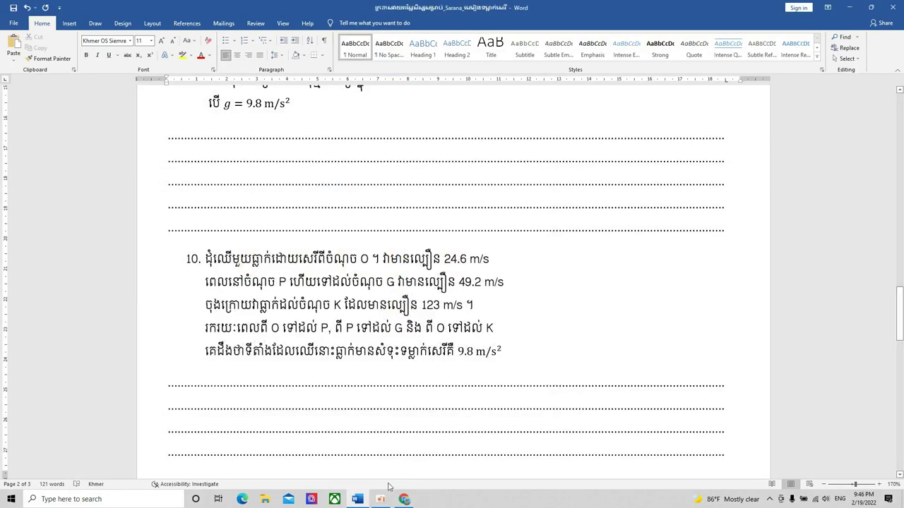
- Paste question 9's text and equation from Word into the new form question
click(404, 500)
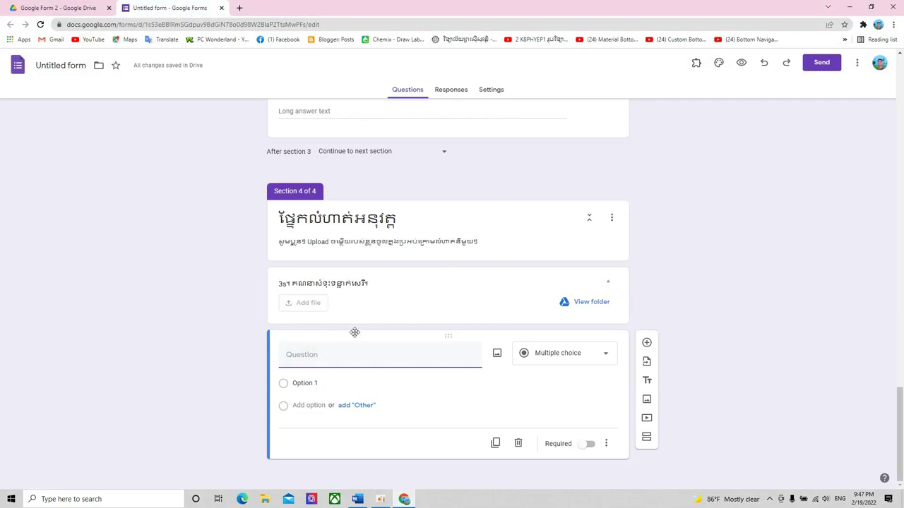
click(339, 349)
click(357, 500)
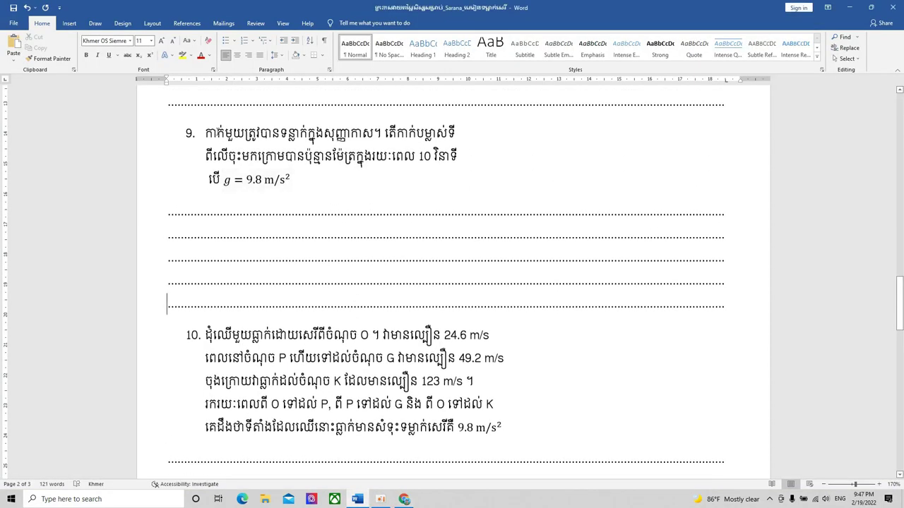
drag(205, 129, 289, 184)
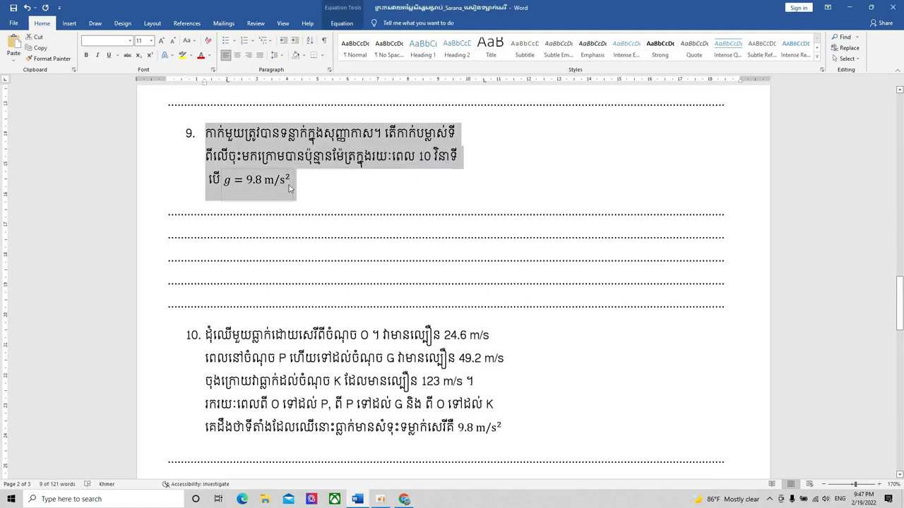
click(404, 499)
key(ctrl+v)
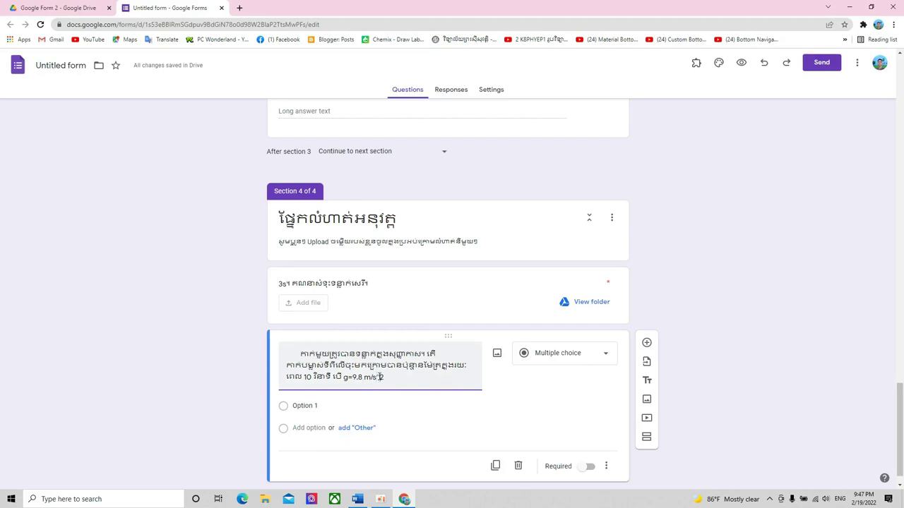
- Delete the pasted question 9 text, leaving the question title empty
scroll(414, 377, up, 2)
scroll(418, 372, down, 2)
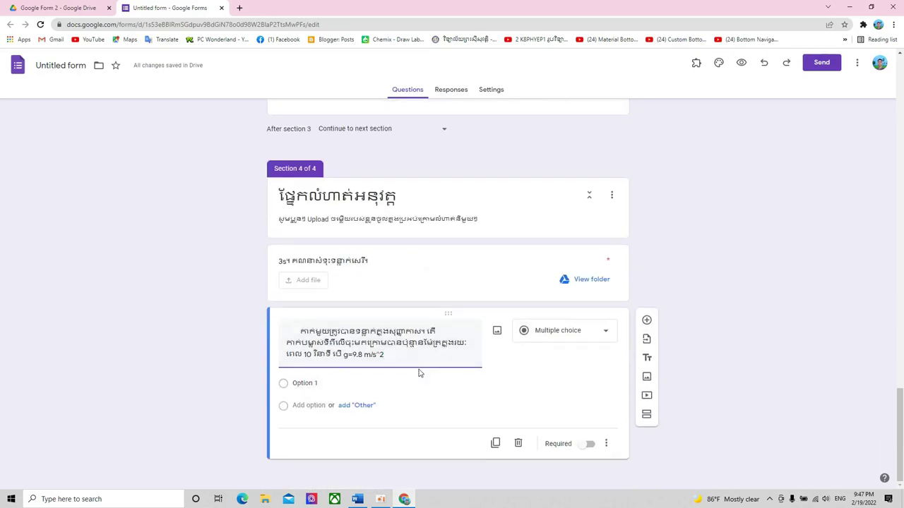
drag(389, 355, 251, 334)
key(BackSpace)
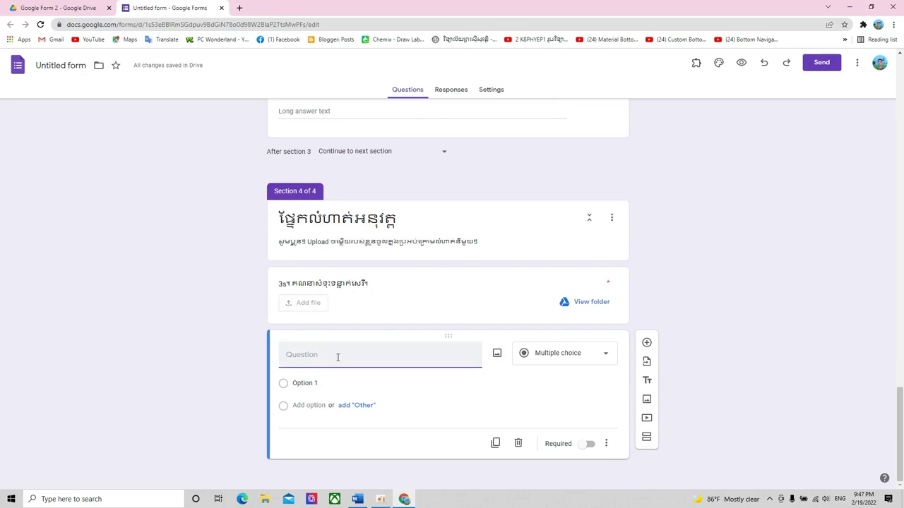
- Title the question 9 and attach the snipped image file 9 from the Desktop
text(9.)
click(497, 354)
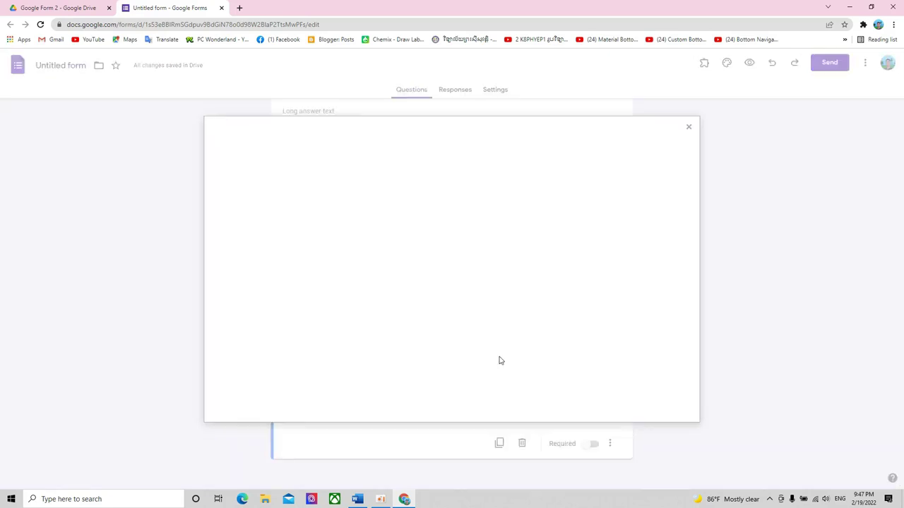
click(453, 329)
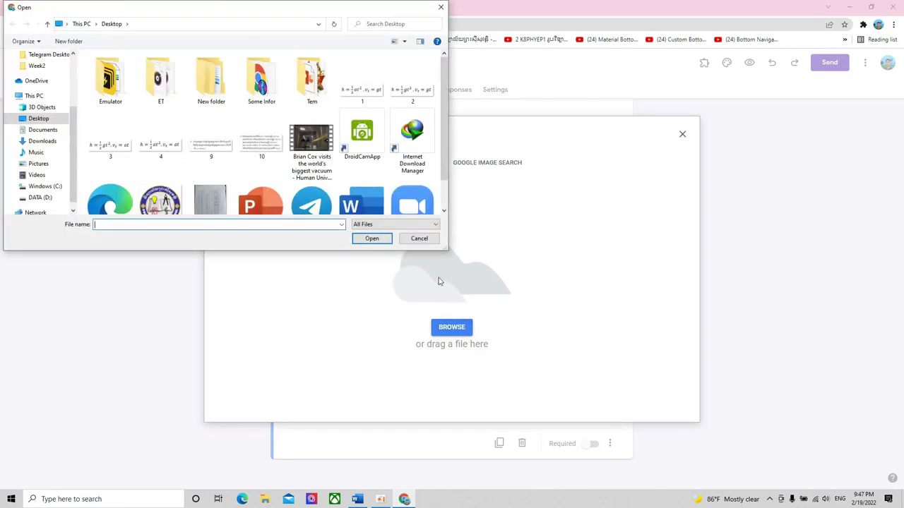
click(213, 155)
click(372, 238)
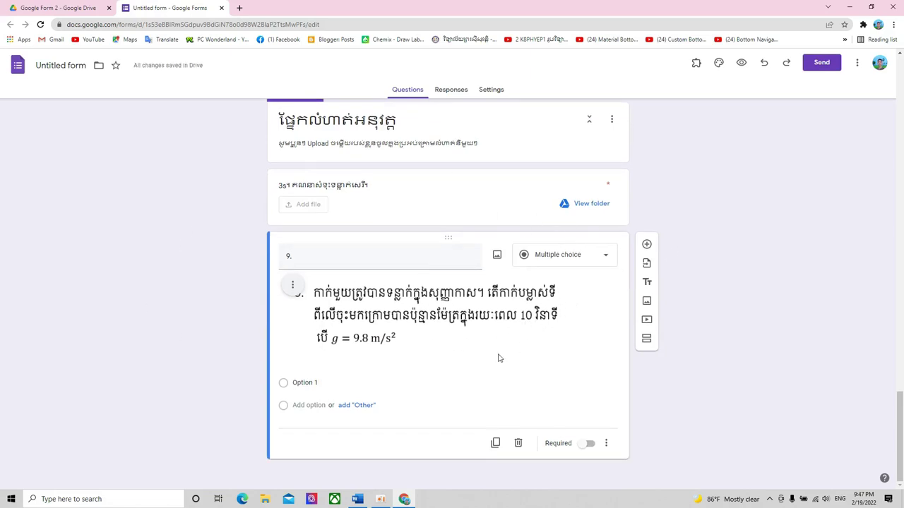
- Change question 9 to a File upload question and dismiss the 1 GB upload-limit notice
click(603, 257)
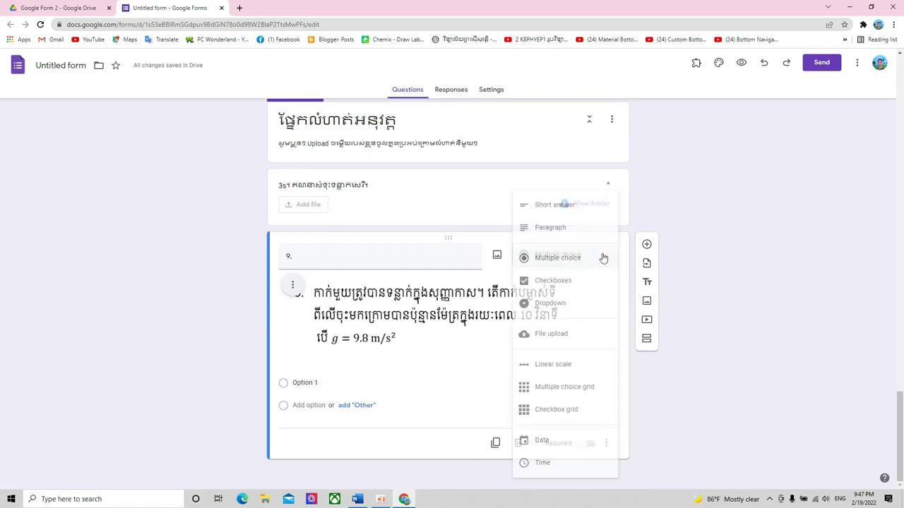
click(550, 340)
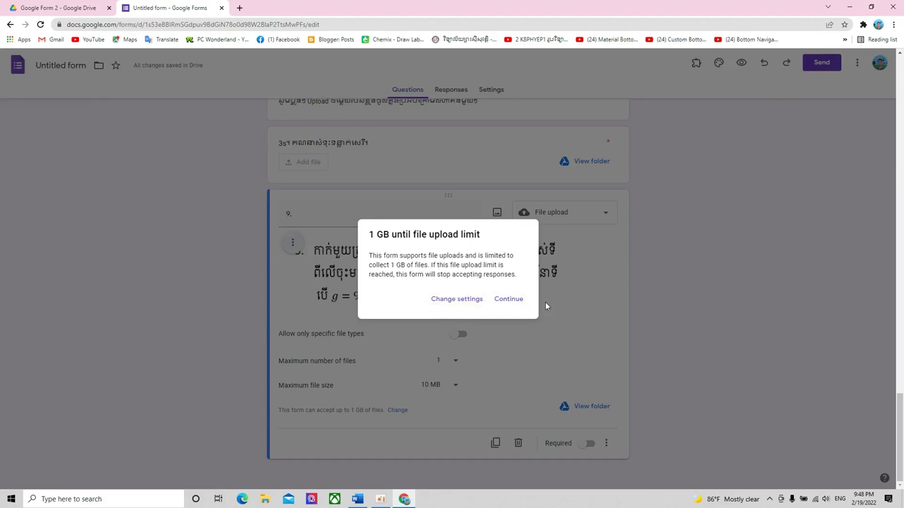
click(460, 300)
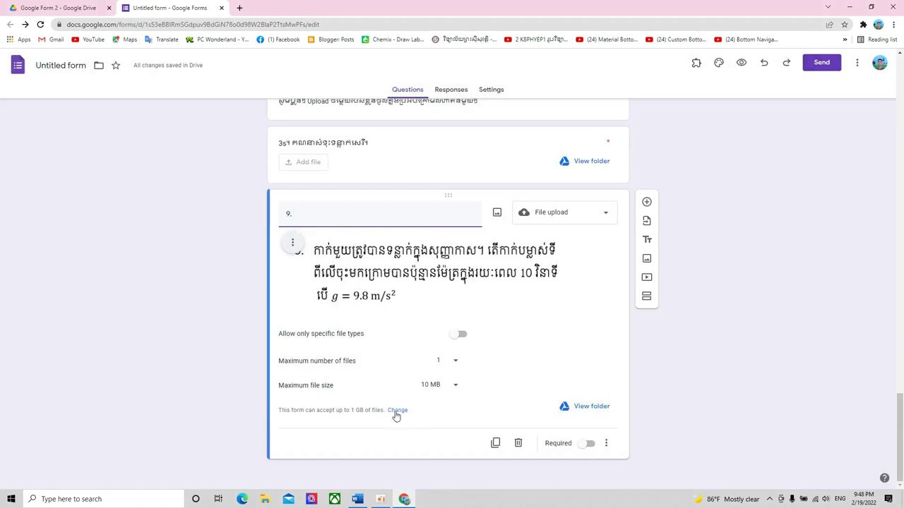
- Raise the form's total size limit for uploaded files to 100 GB, then return to the questions
click(397, 411)
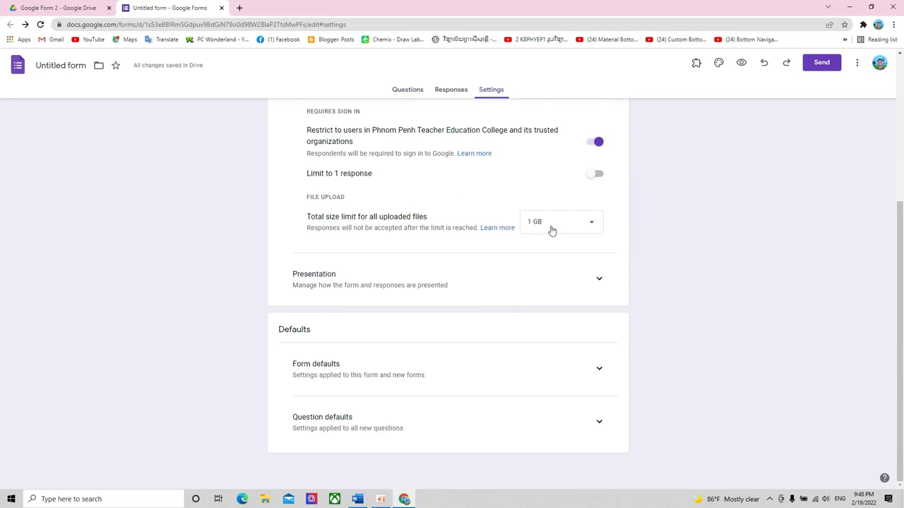
click(552, 231)
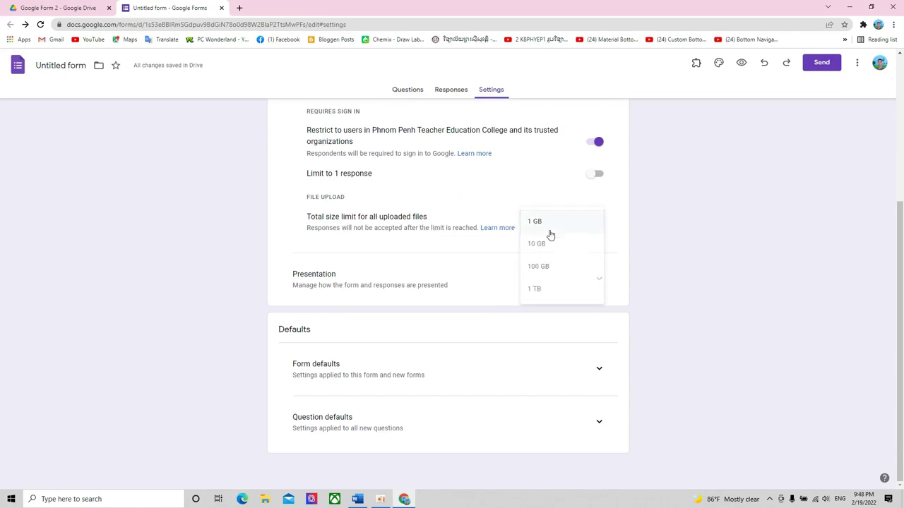
click(568, 267)
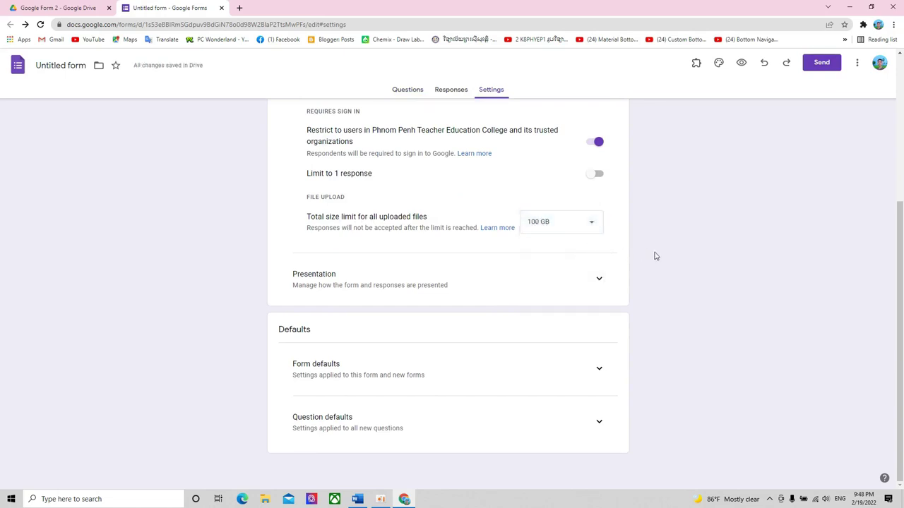
click(404, 90)
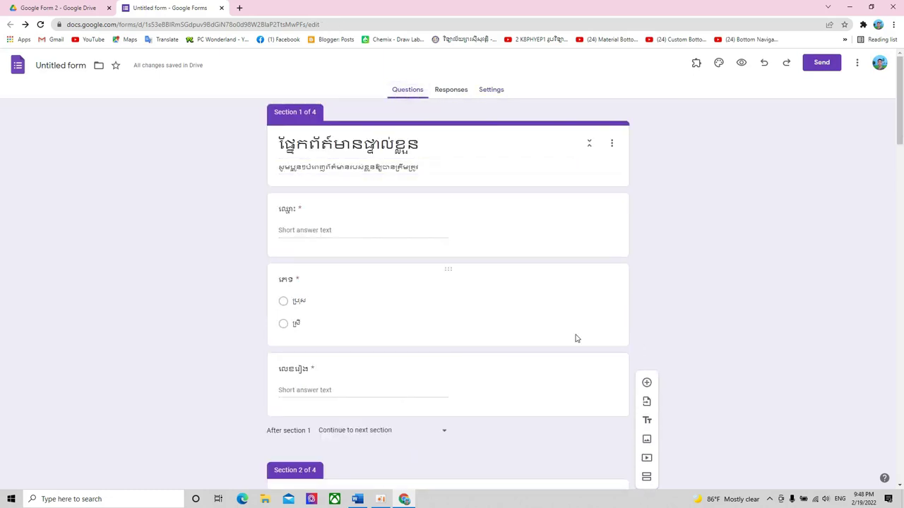
- Make question 9 required, accepting up to 10 files of 100 MB each
scroll(576, 339, down, 20)
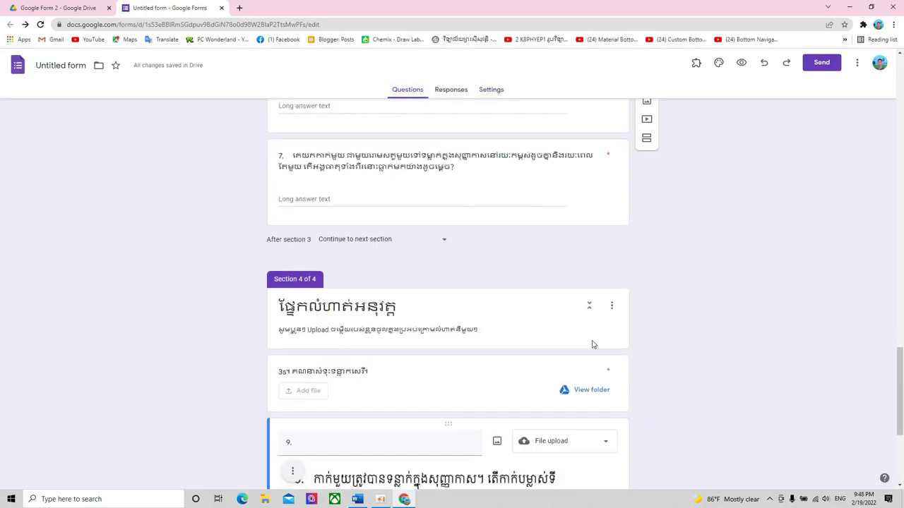
scroll(592, 345, down, 3)
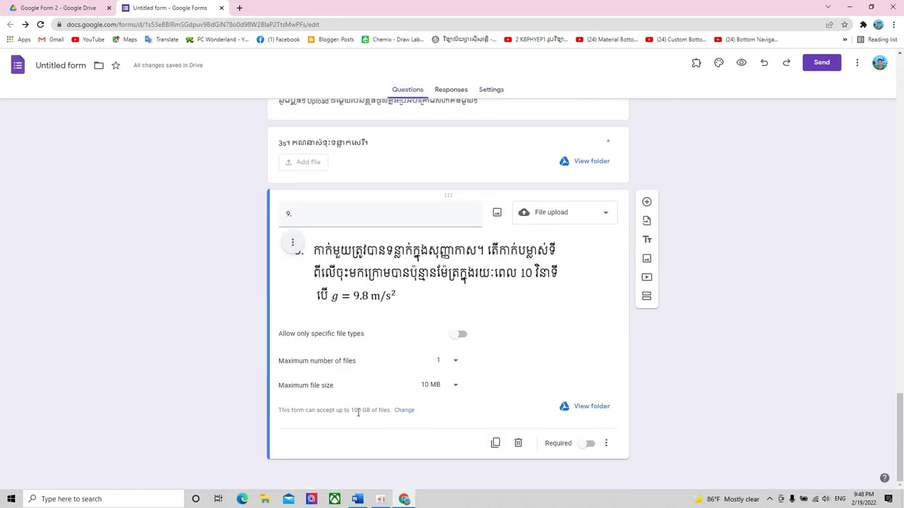
drag(351, 412, 369, 412)
click(389, 441)
click(586, 445)
click(454, 362)
click(443, 405)
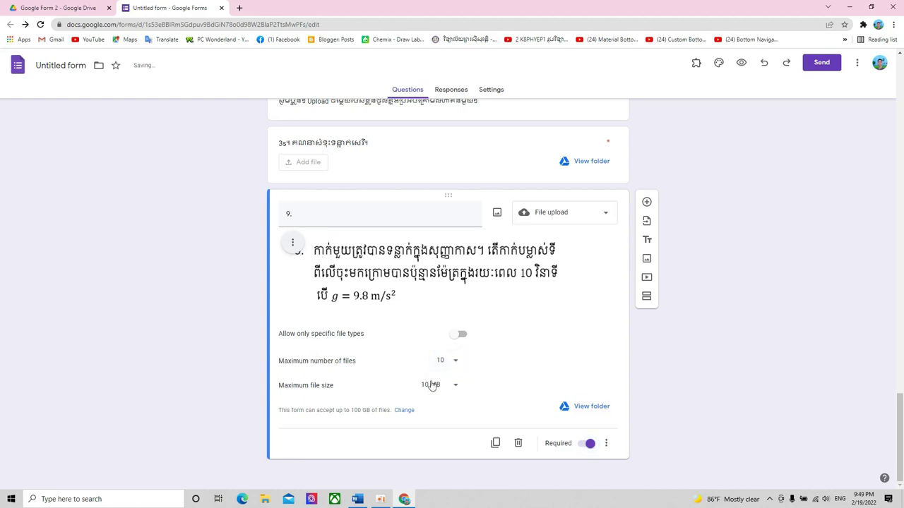
click(452, 387)
click(445, 420)
- Check question 8's settings, then add a new question below question 9 and start inserting an image
scroll(641, 352, up, 1)
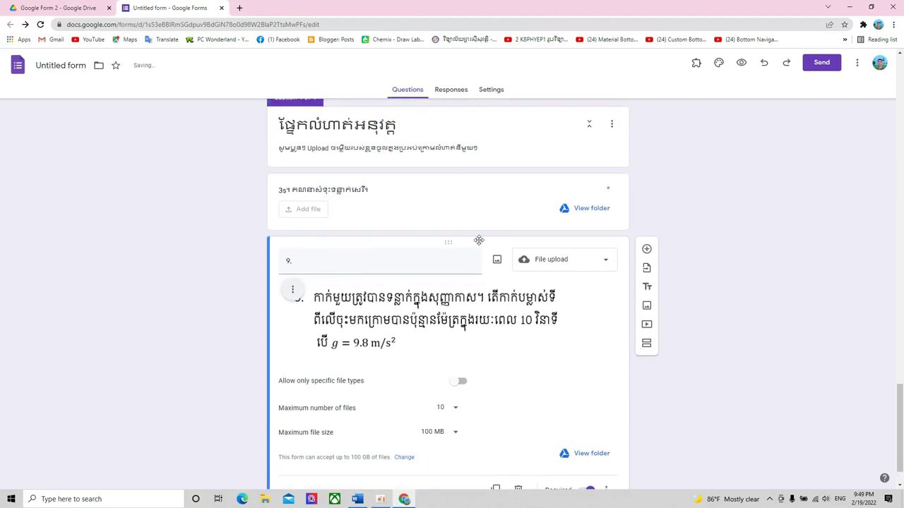
click(506, 186)
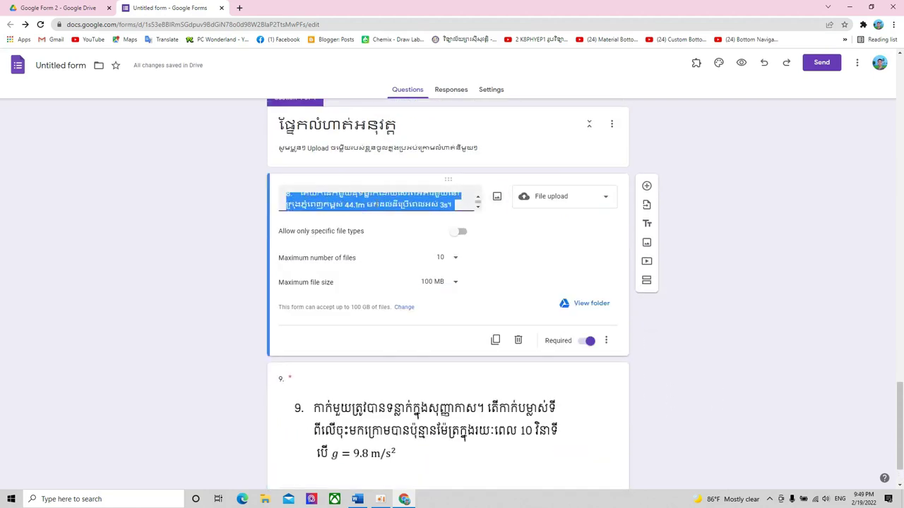
scroll(627, 398, down, 1)
click(627, 396)
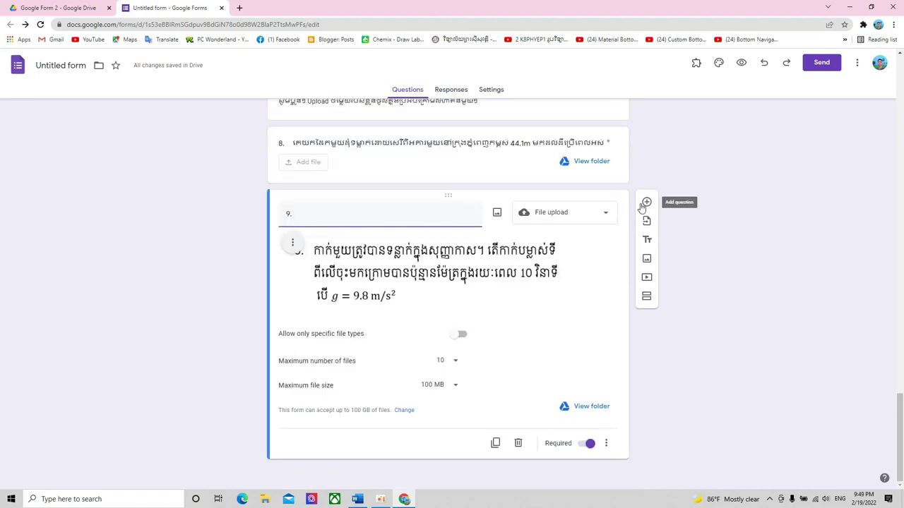
click(646, 202)
click(497, 353)
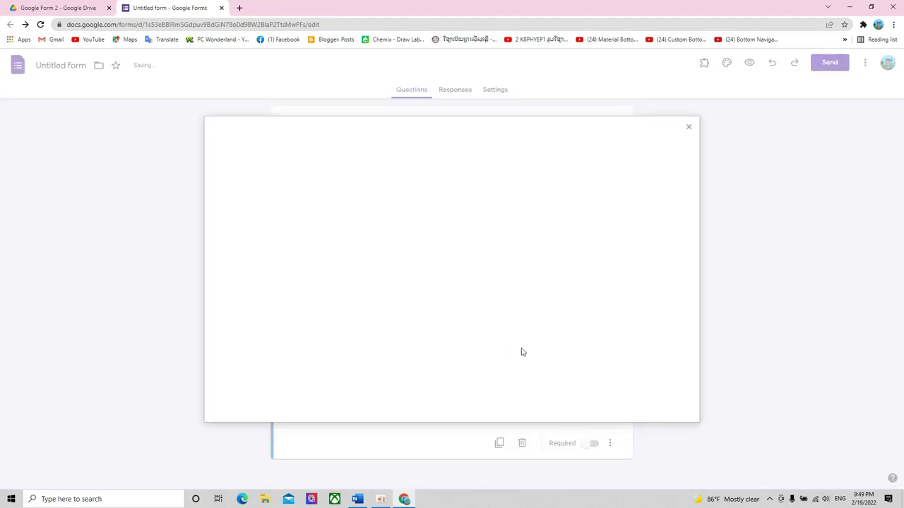
- Upload the snipped image file '10' from the Desktop into the new question
click(452, 327)
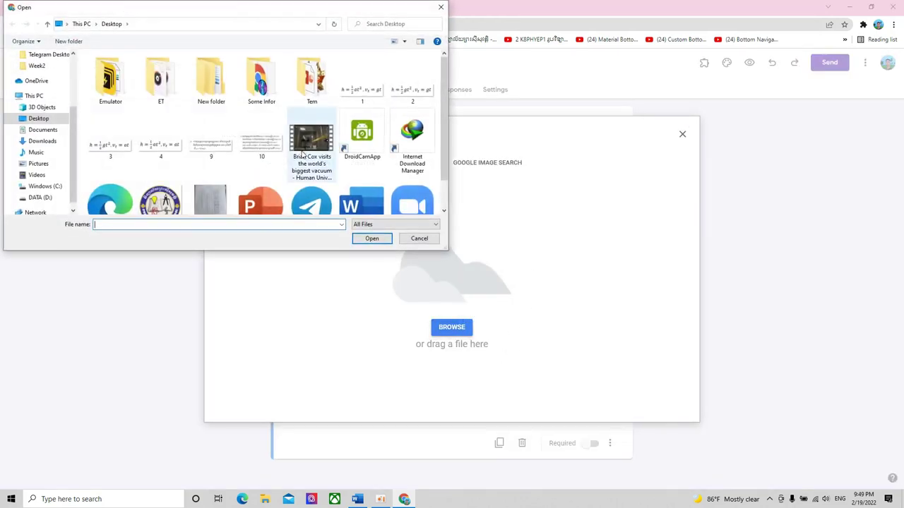
click(261, 142)
click(372, 239)
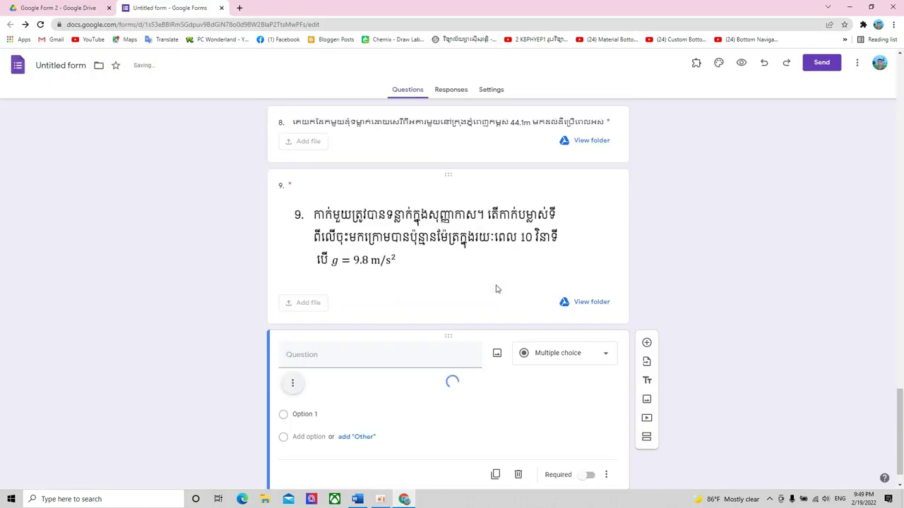
- Title the new question '1' and make it a File upload question
click(353, 208)
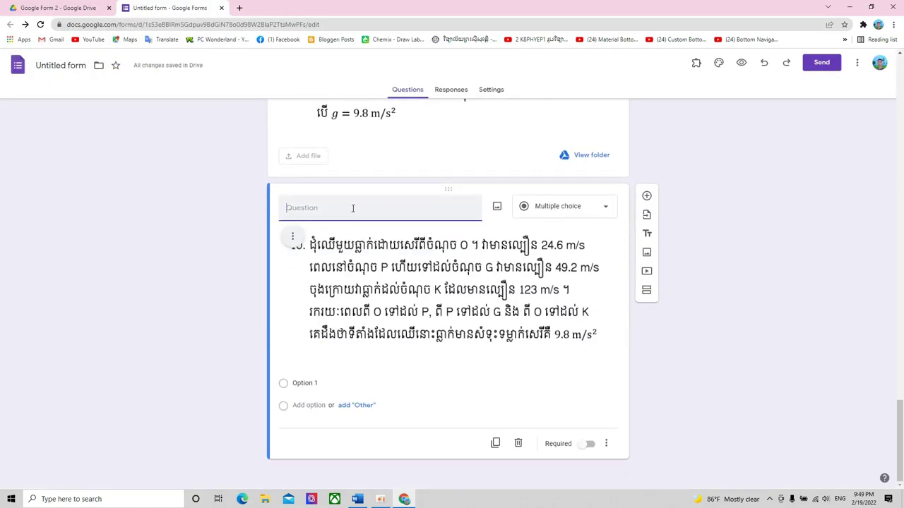
text(10.)
click(570, 214)
click(556, 286)
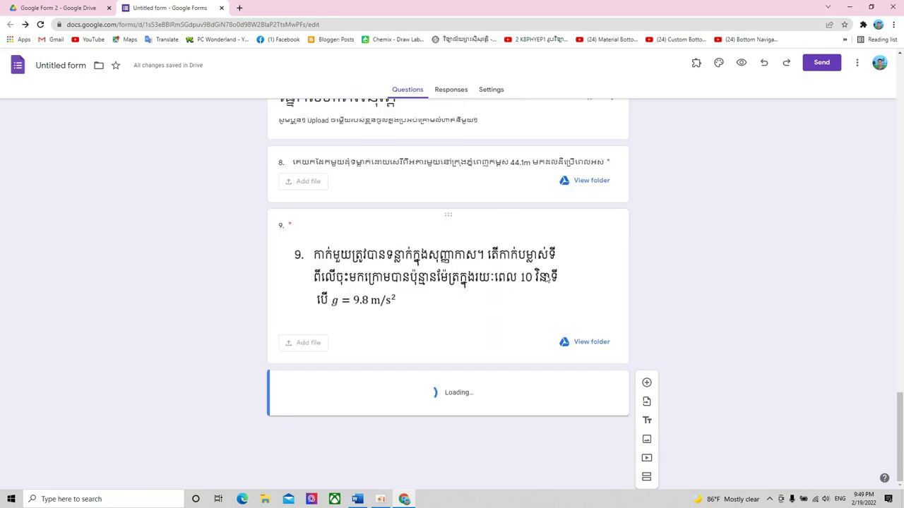
- Allow question 10 up to 10 files of 100 MB each and make it required
scroll(683, 285, down, 3)
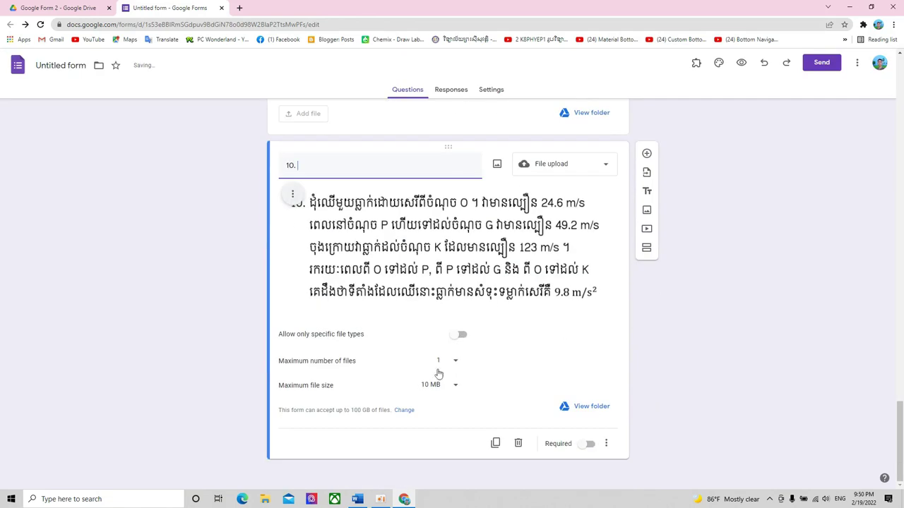
click(458, 361)
click(445, 404)
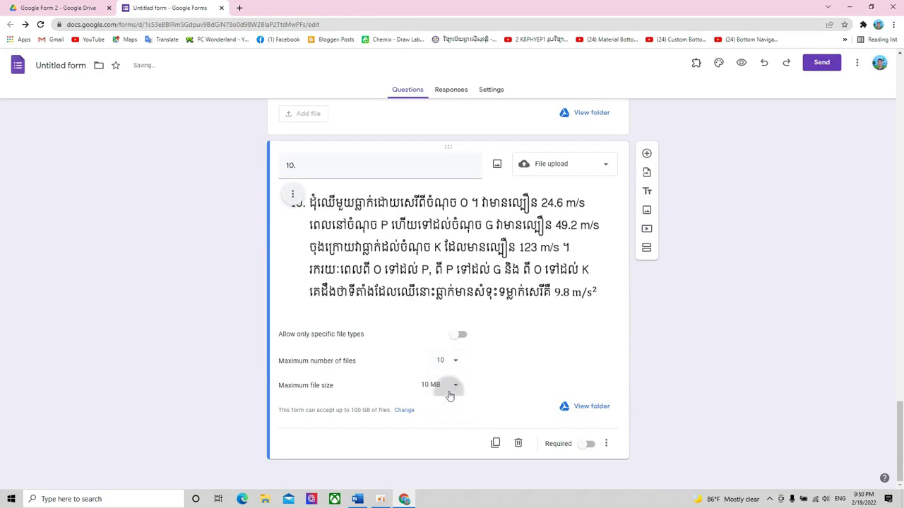
click(445, 389)
click(441, 418)
click(586, 445)
- Scroll through the form to review the upload questions and head back toward the top
scroll(697, 386, up, 1)
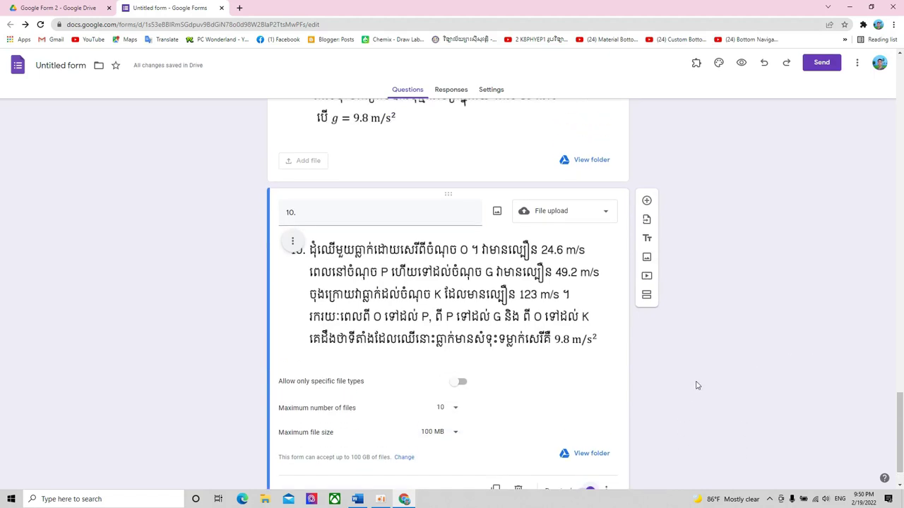
scroll(696, 385, up, 10)
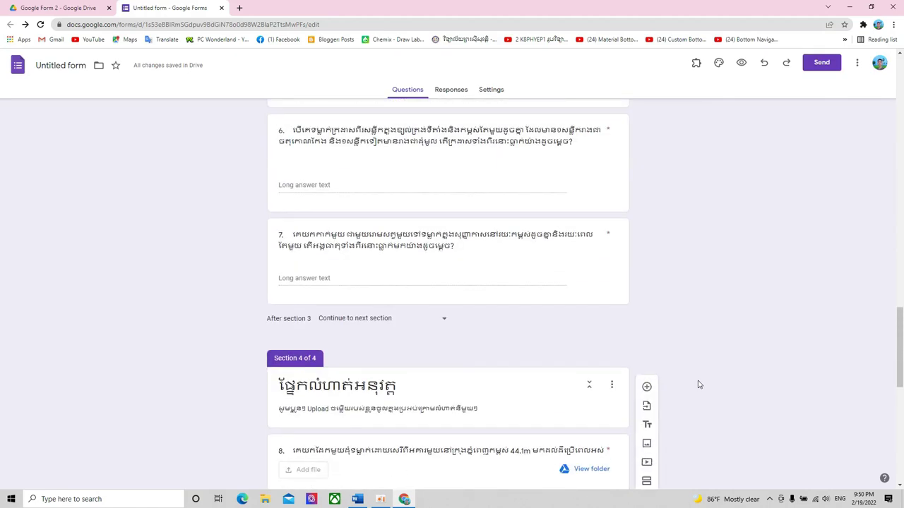
scroll(699, 383, up, 15)
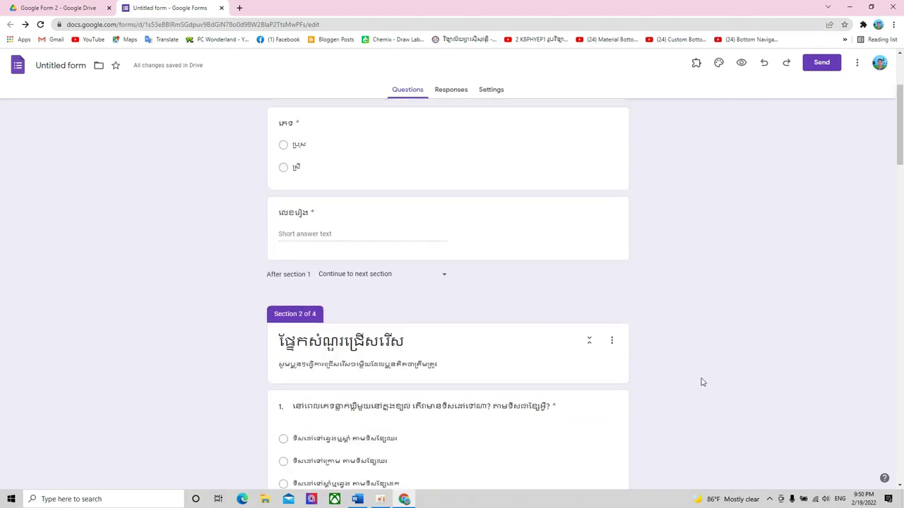
scroll(701, 376, down, 20)
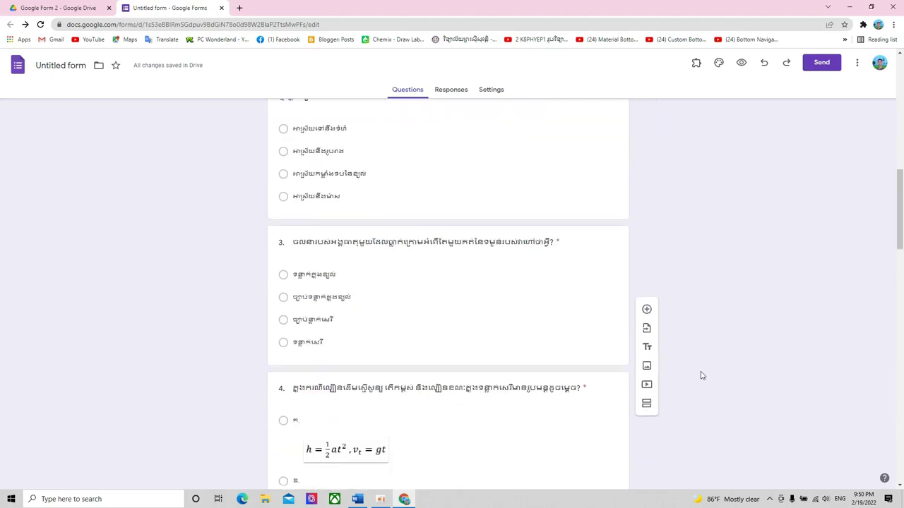
scroll(701, 378, down, 5)
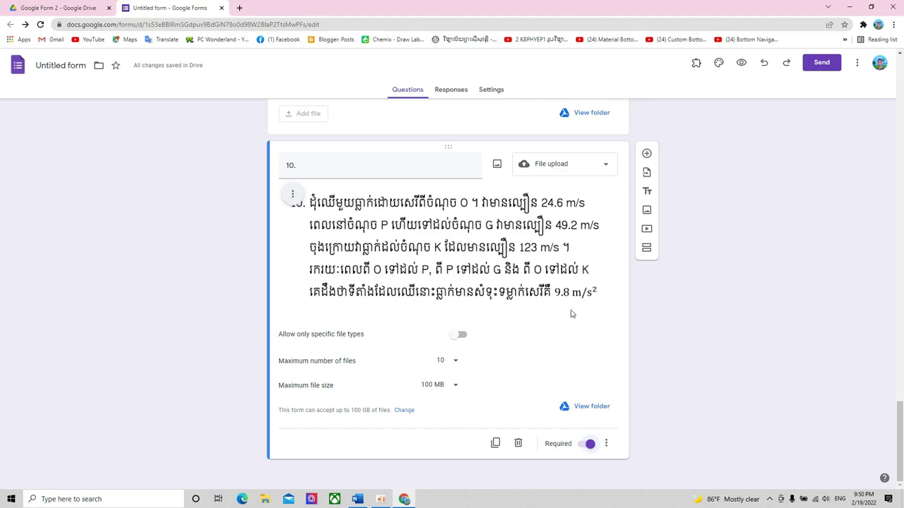
scroll(572, 314, up, 20)
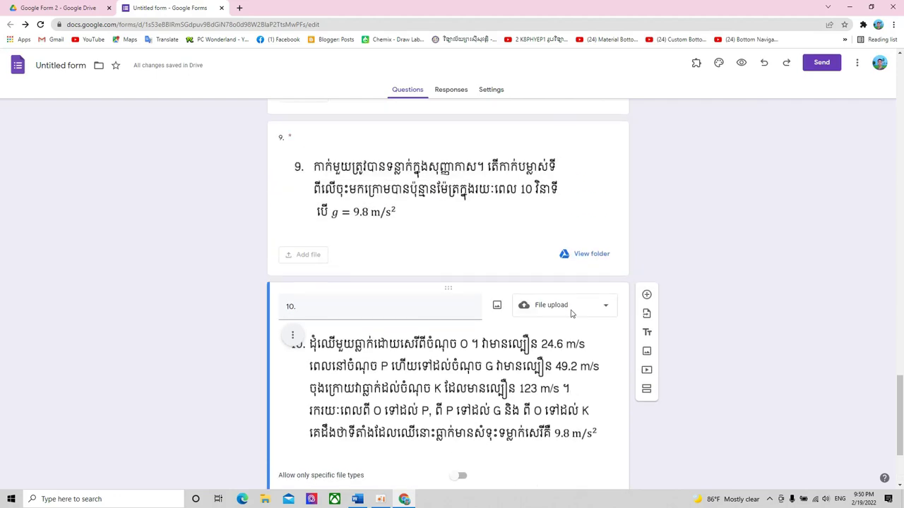
scroll(572, 314, up, 15)
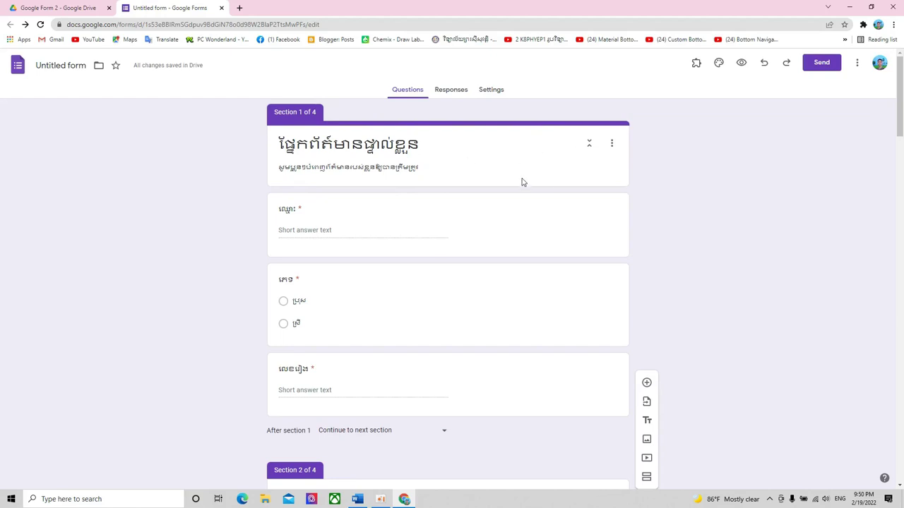
scroll(522, 181, down, 2)
scroll(524, 181, up, 2)
click(742, 65)
key(ctrl+shift+Tab)
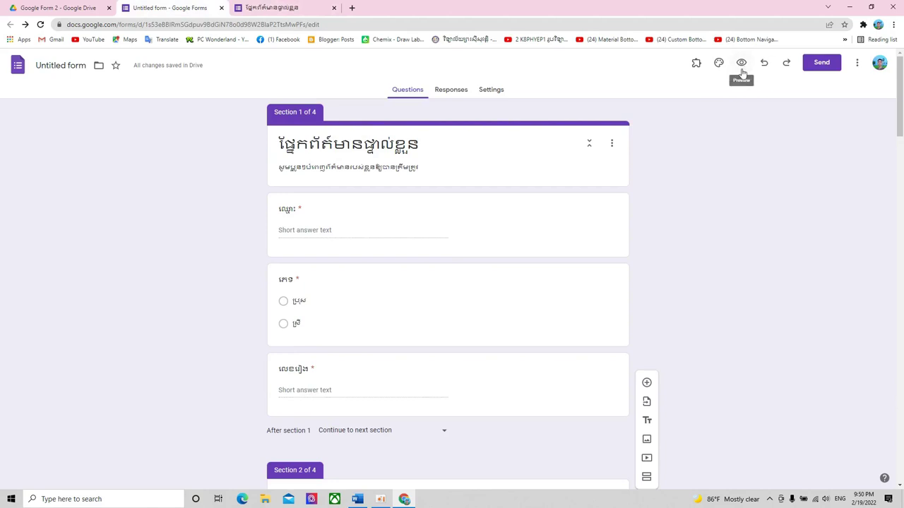
click(742, 65)
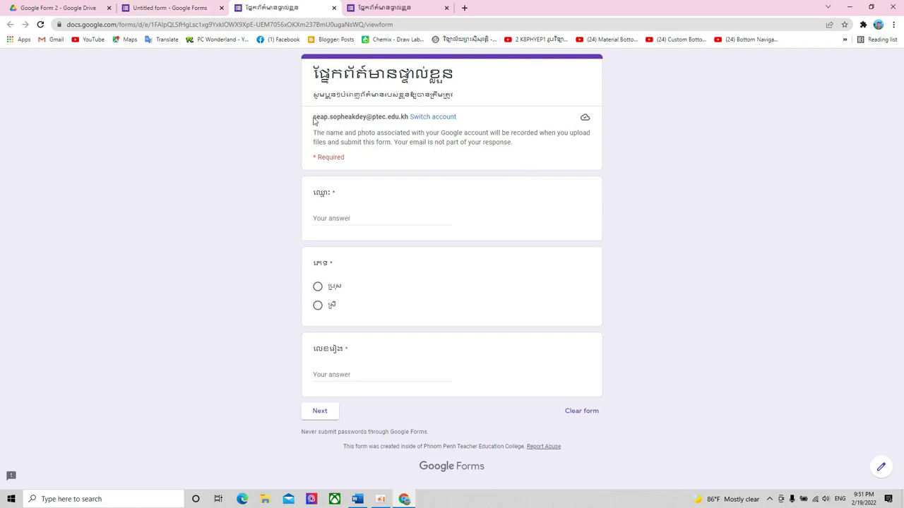
drag(314, 121, 411, 119)
click(406, 126)
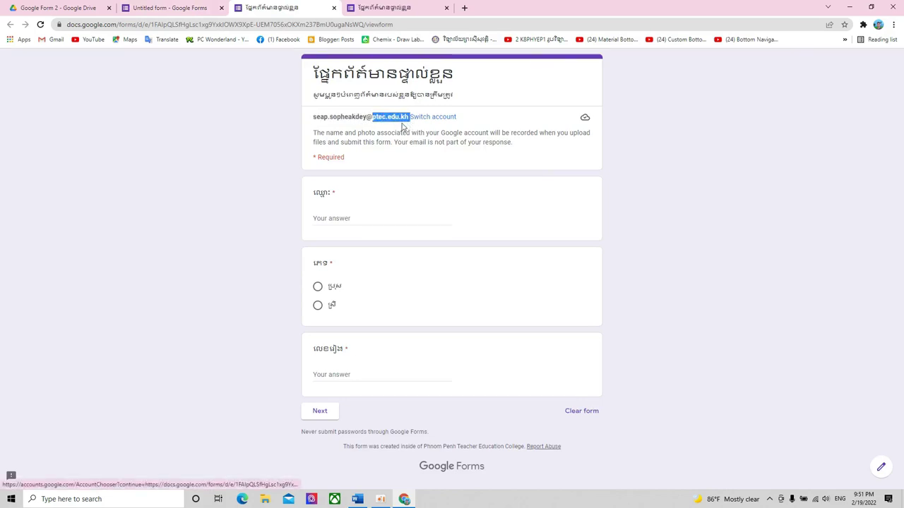
click(394, 127)
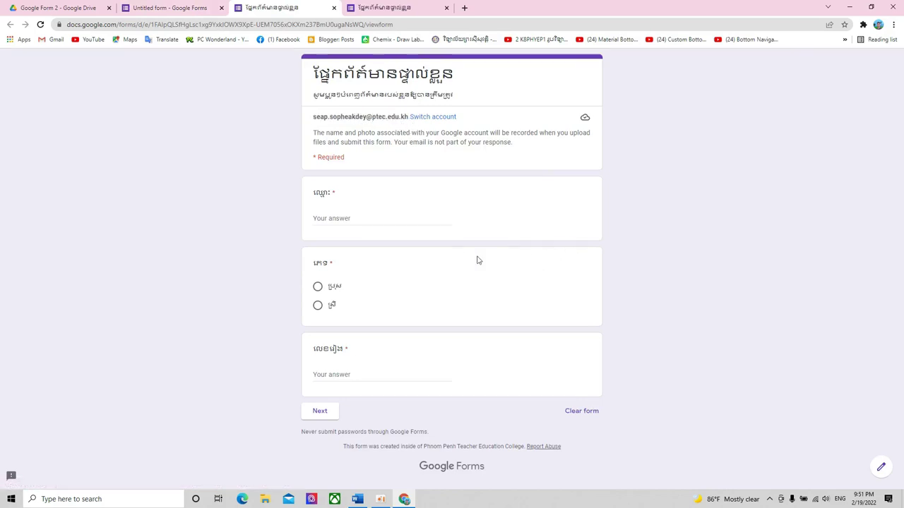
click(338, 220)
click(353, 375)
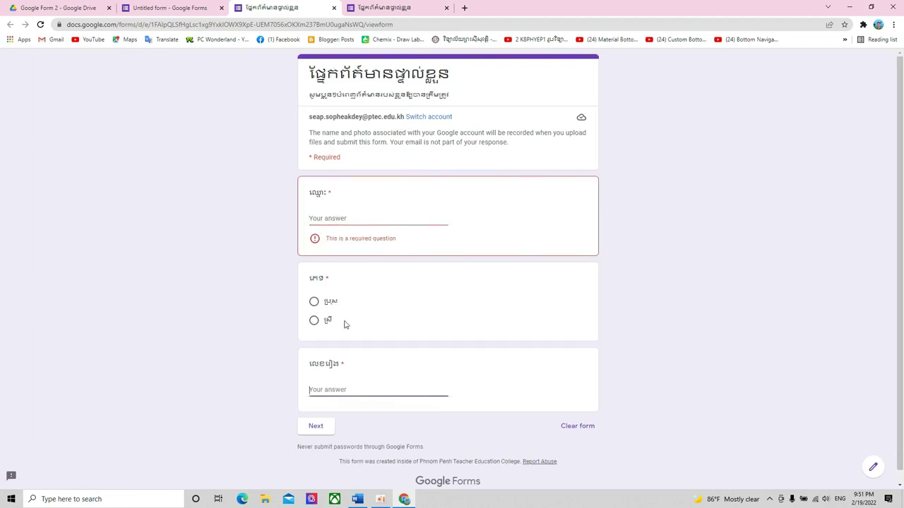
click(316, 426)
click(321, 441)
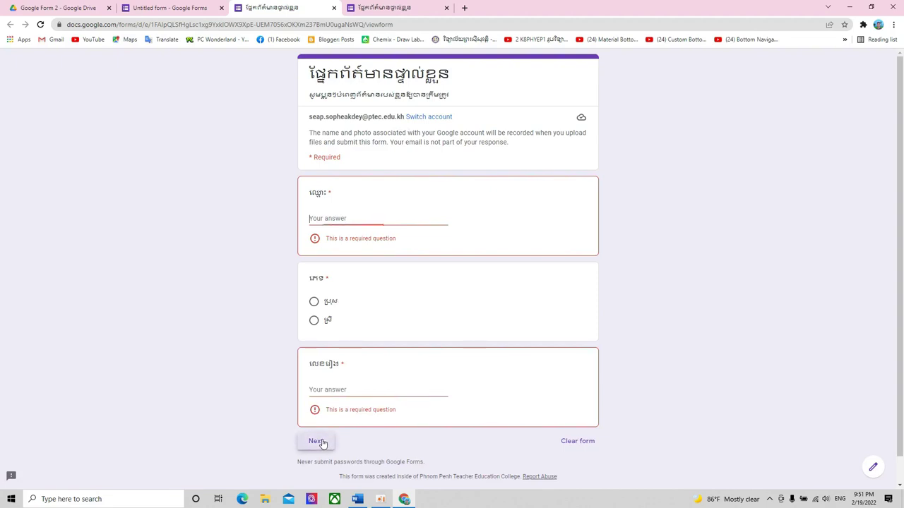
click(314, 302)
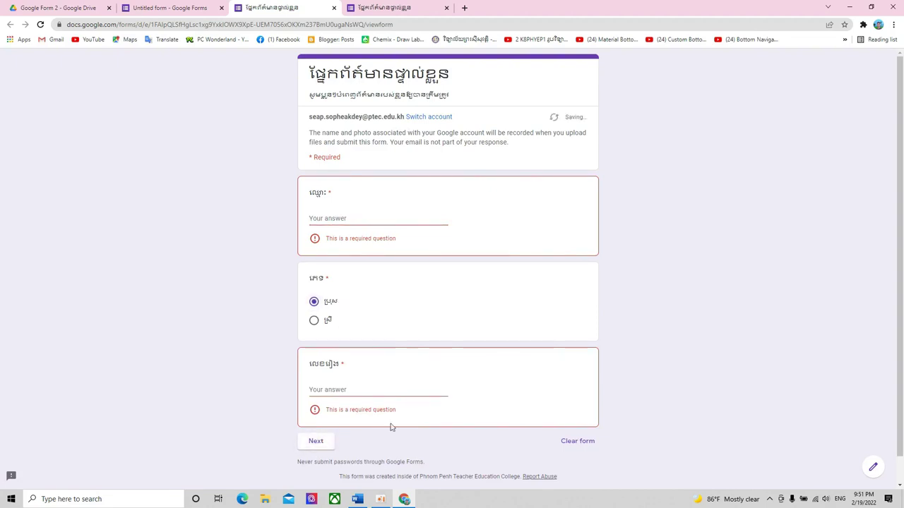
click(321, 445)
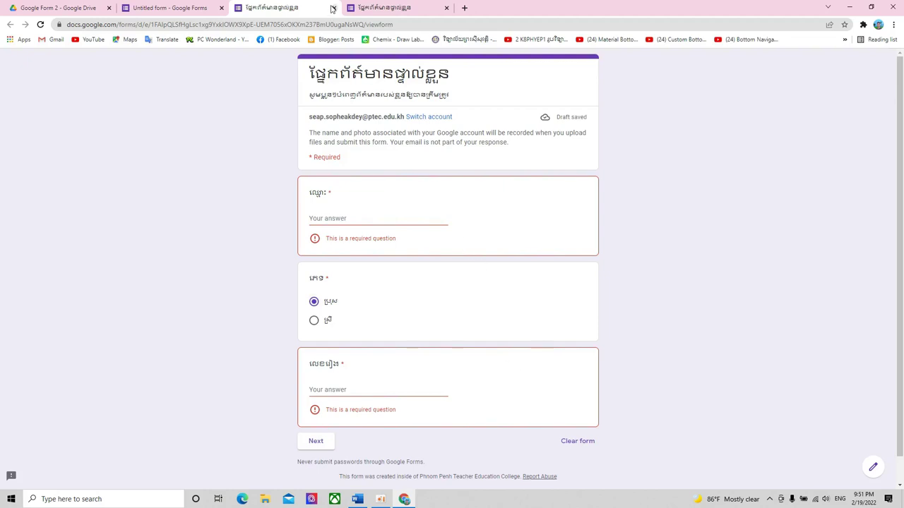
click(385, 8)
click(447, 8)
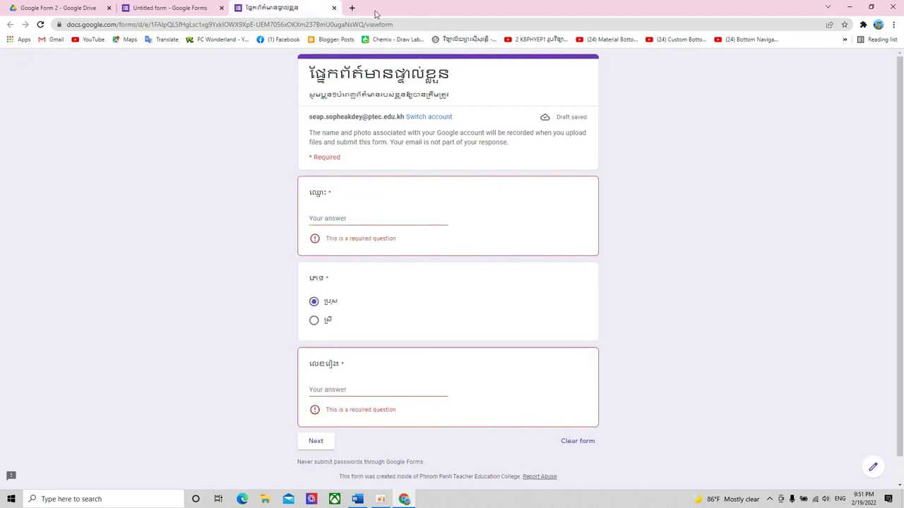
click(333, 8)
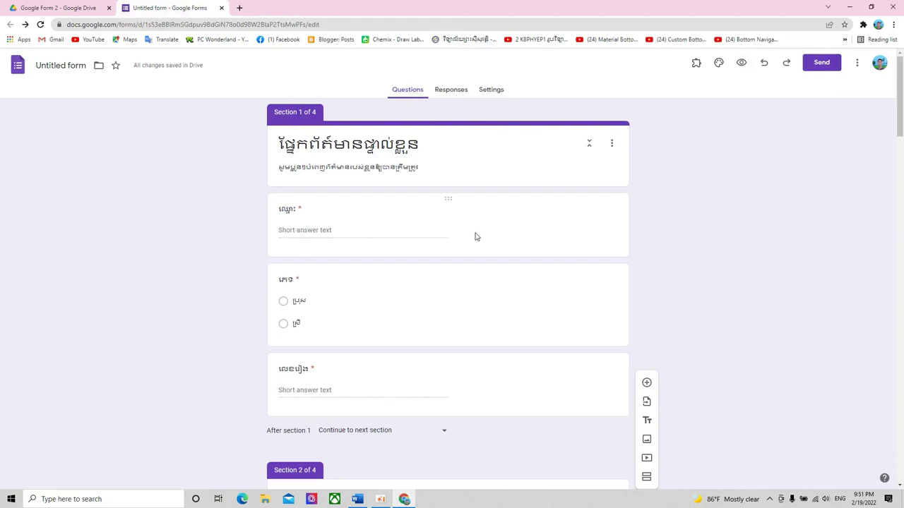
- Review all four sections of the form, then bring up the form's Settings page
scroll(462, 239, down, 3)
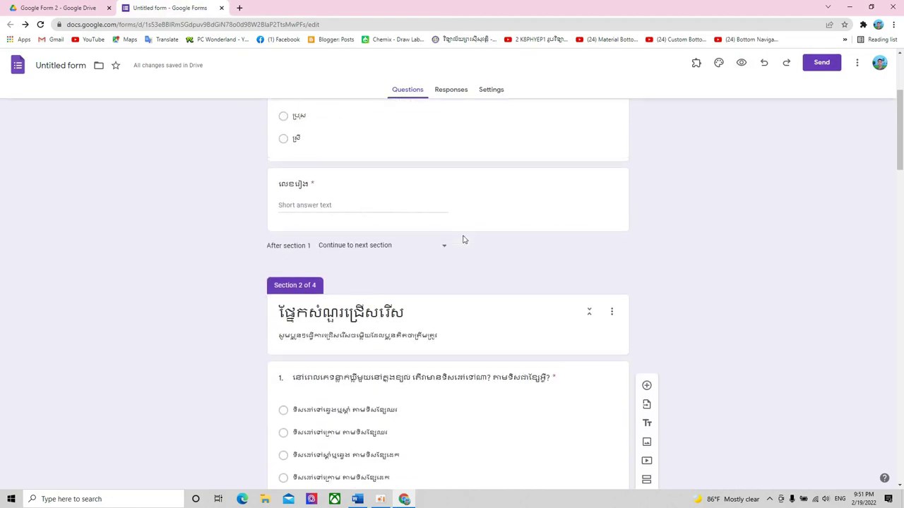
scroll(463, 237, up, 3)
scroll(463, 234, down, 20)
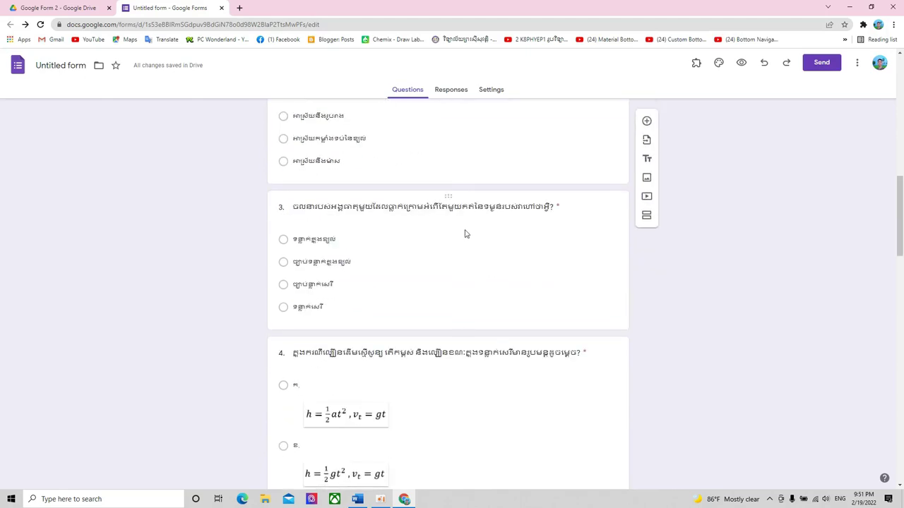
scroll(466, 233, down, 4)
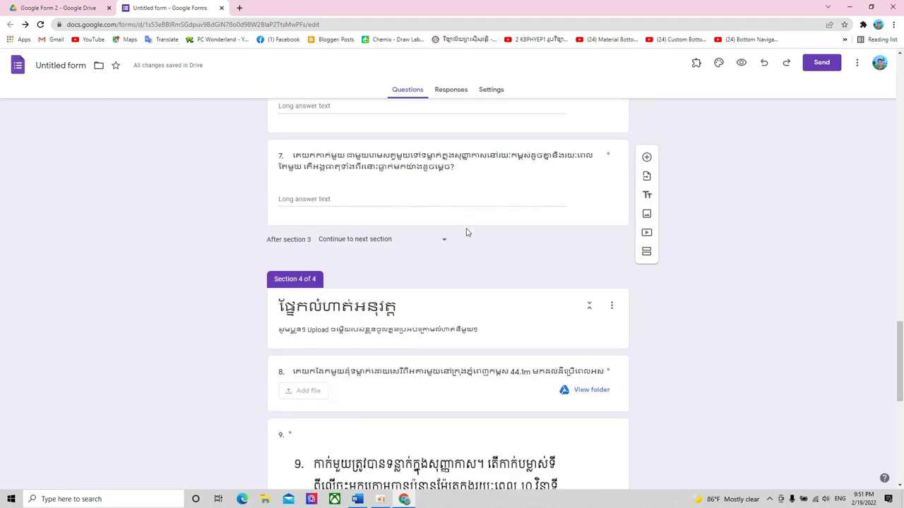
scroll(467, 231, down, 5)
scroll(467, 231, up, 20)
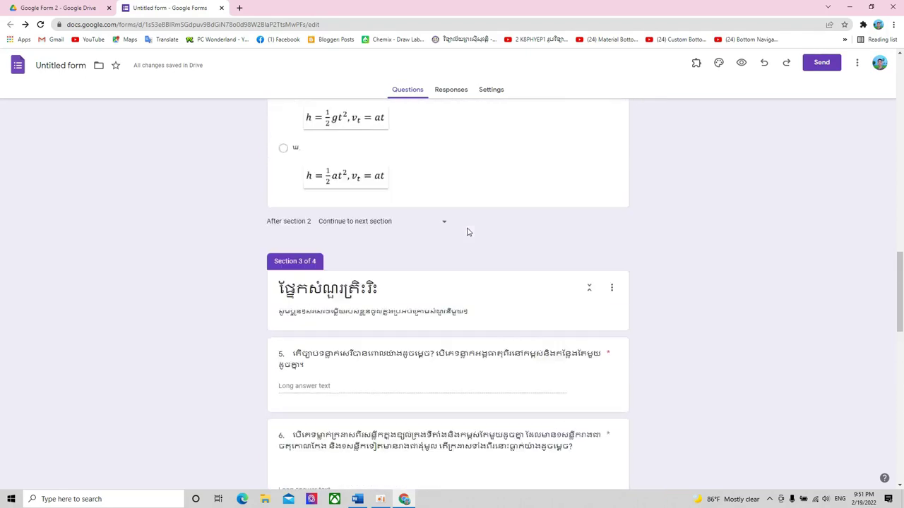
scroll(466, 232, up, 8)
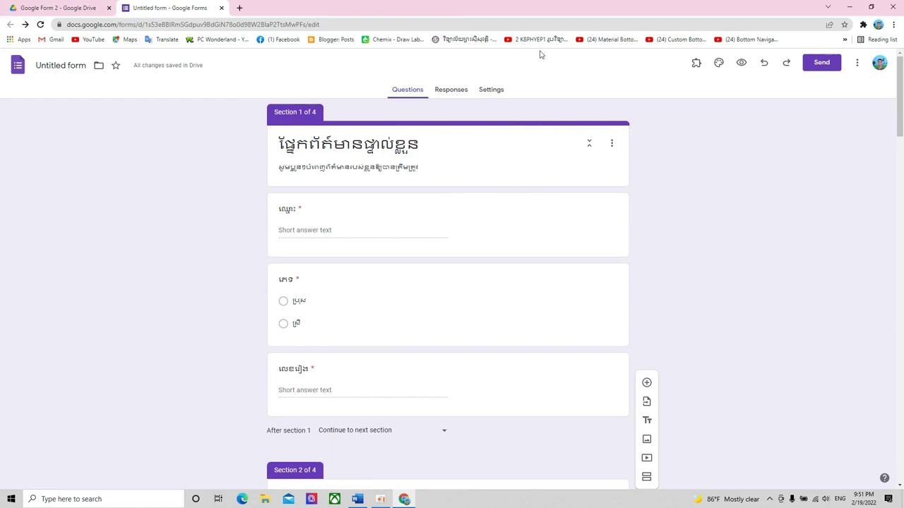
click(490, 91)
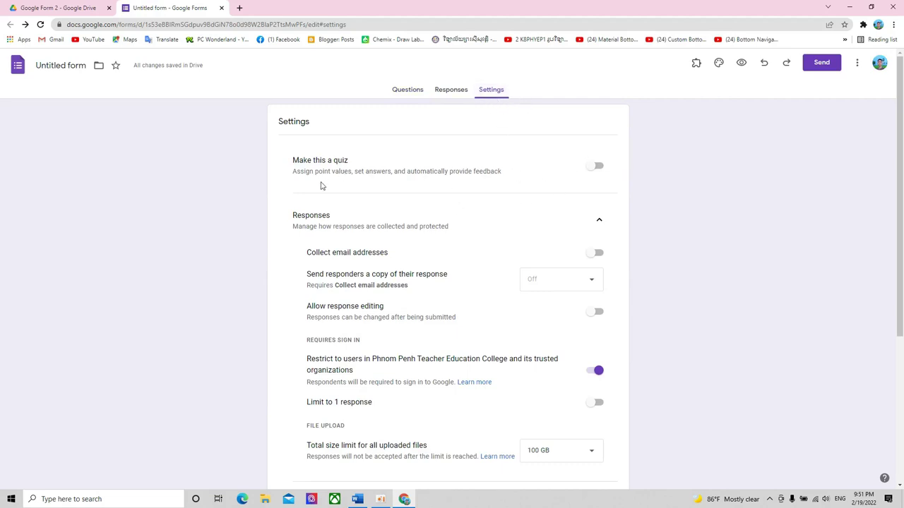
click(594, 169)
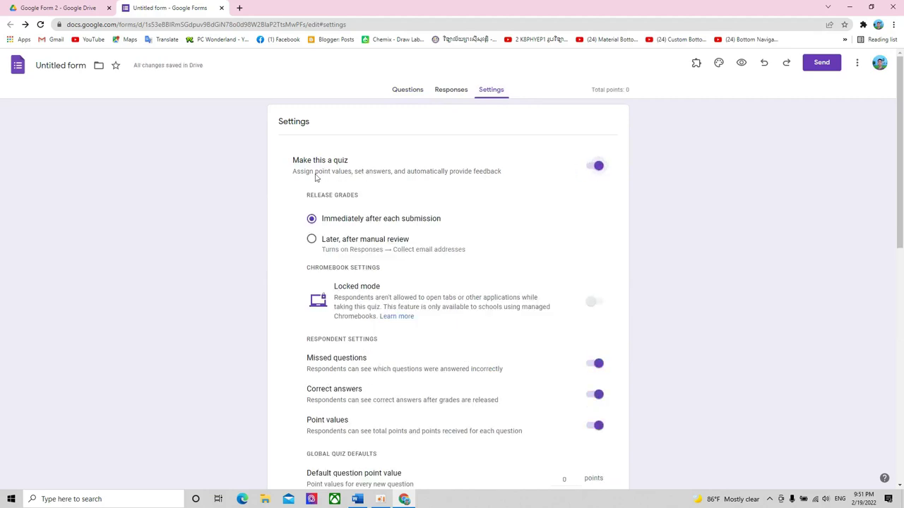
drag(293, 174, 545, 175)
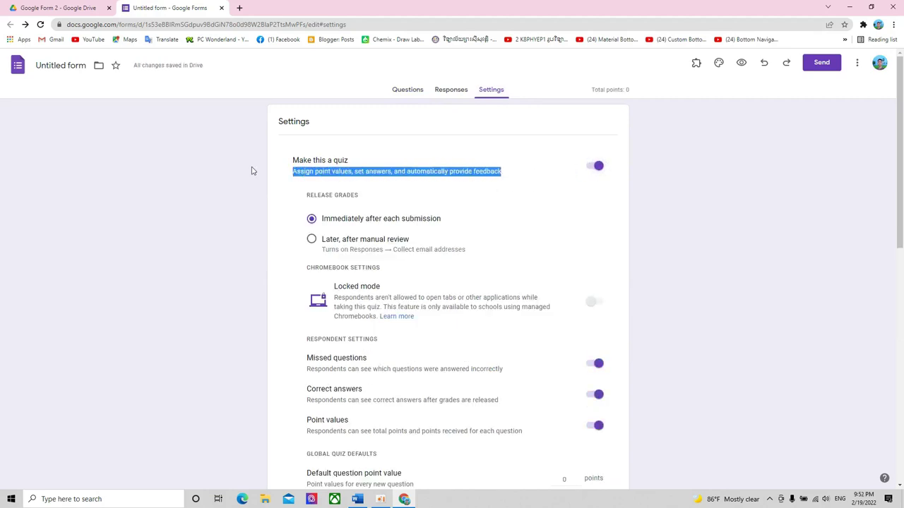
click(468, 174)
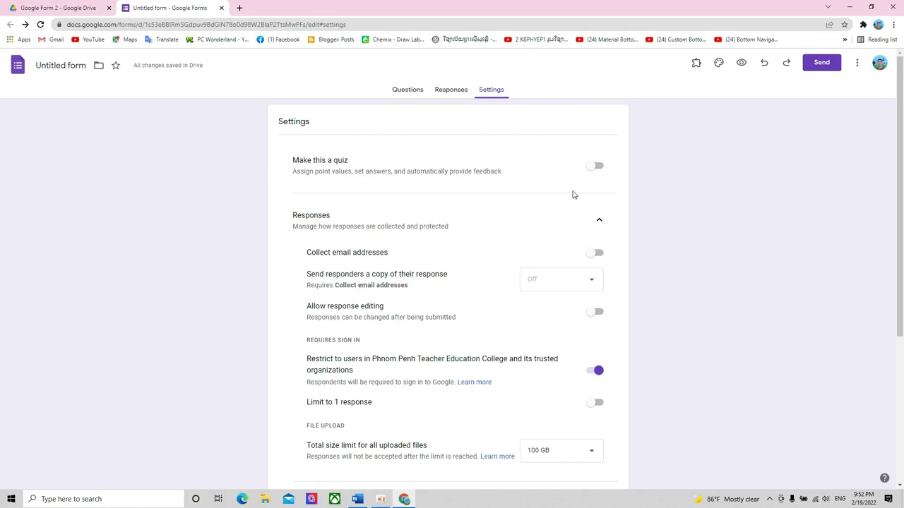
scroll(573, 191, down, 2)
scroll(579, 193, up, 1)
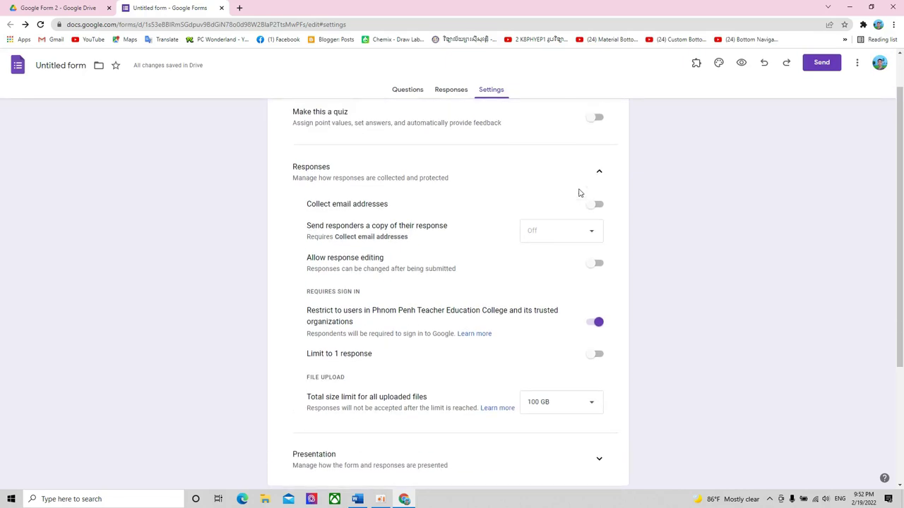
scroll(577, 200, up, 1)
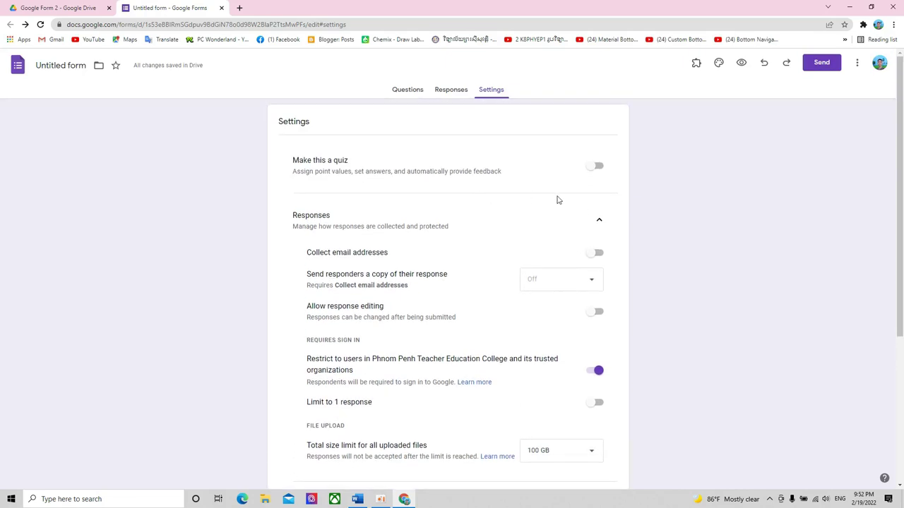
scroll(565, 198, down, 3)
scroll(565, 198, up, 2)
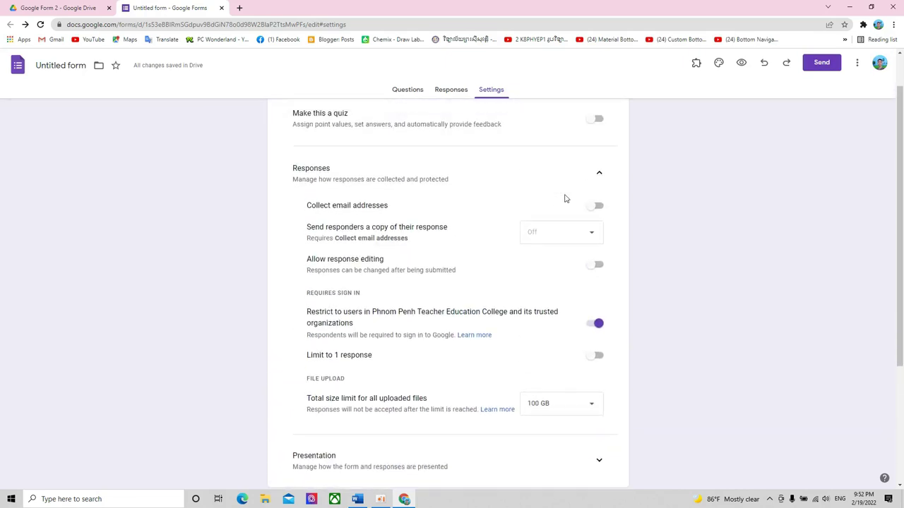
drag(293, 167, 359, 176)
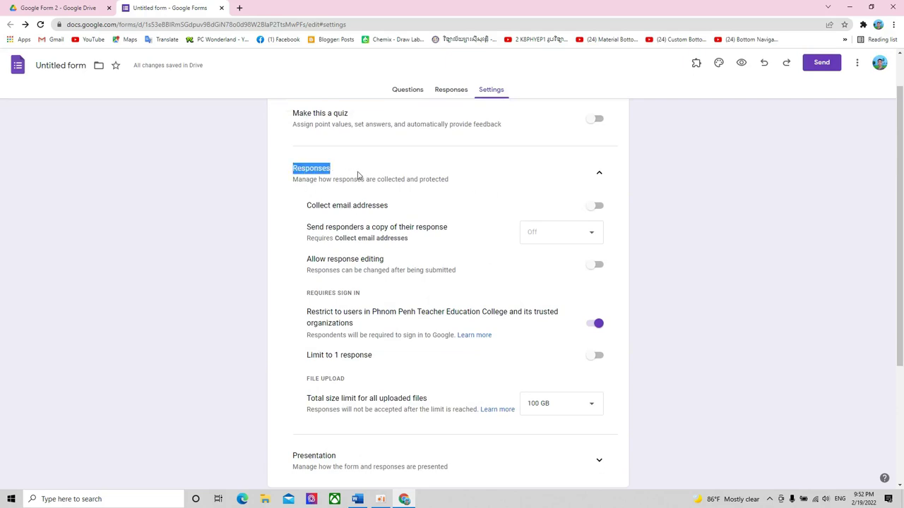
click(354, 325)
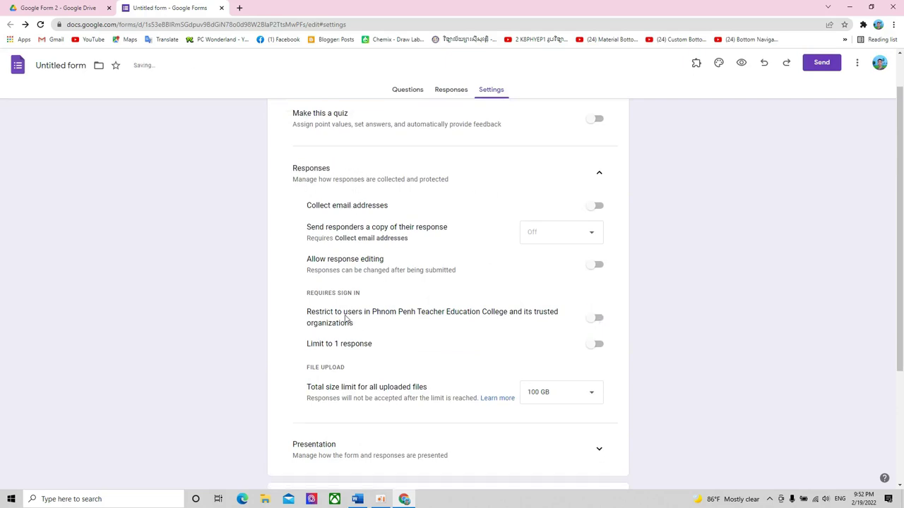
click(591, 318)
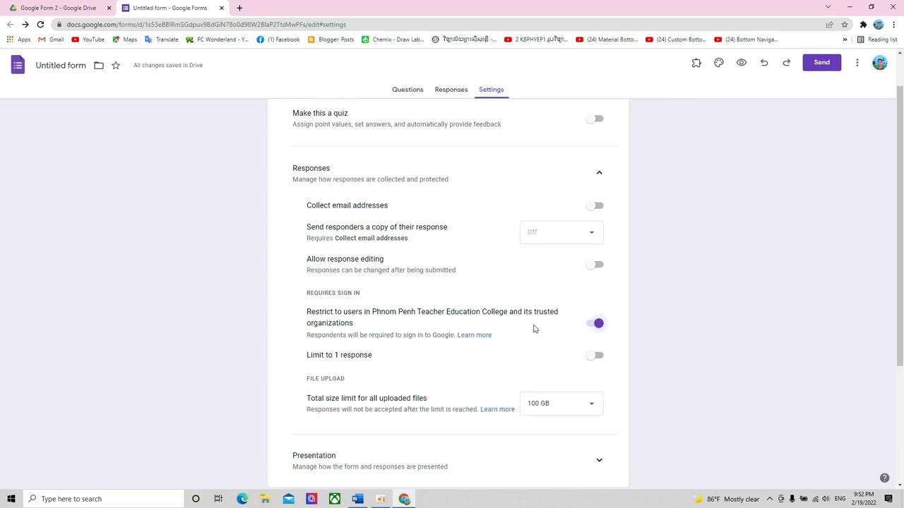
- Turn off the college sign-in restriction and turn on email address collection in Responses settings
click(600, 323)
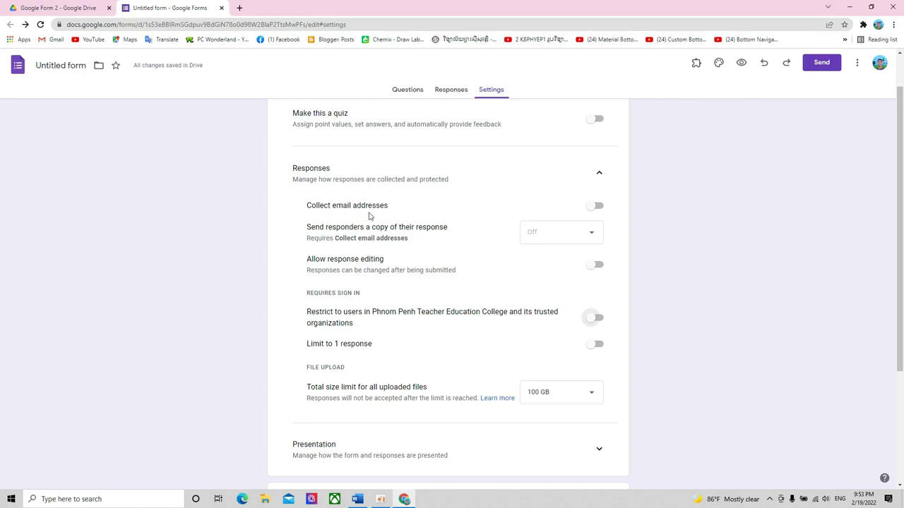
scroll(457, 220, up, 1)
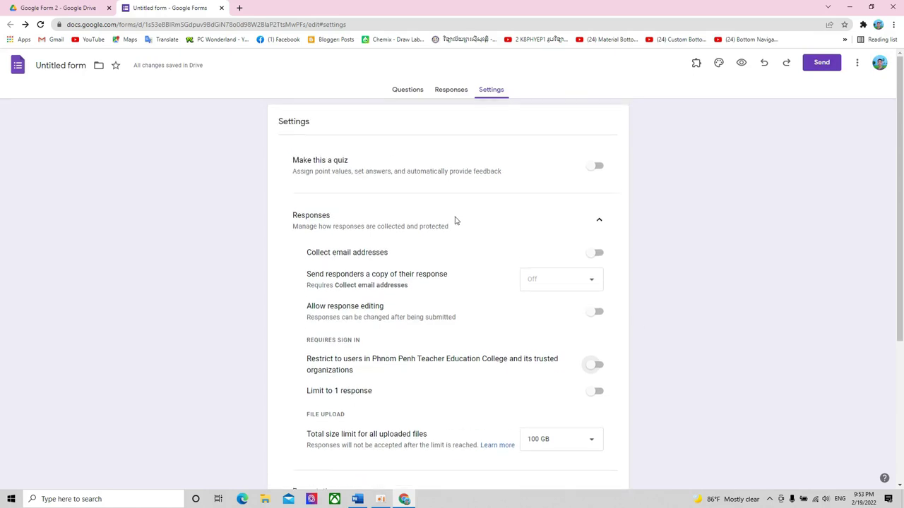
click(594, 256)
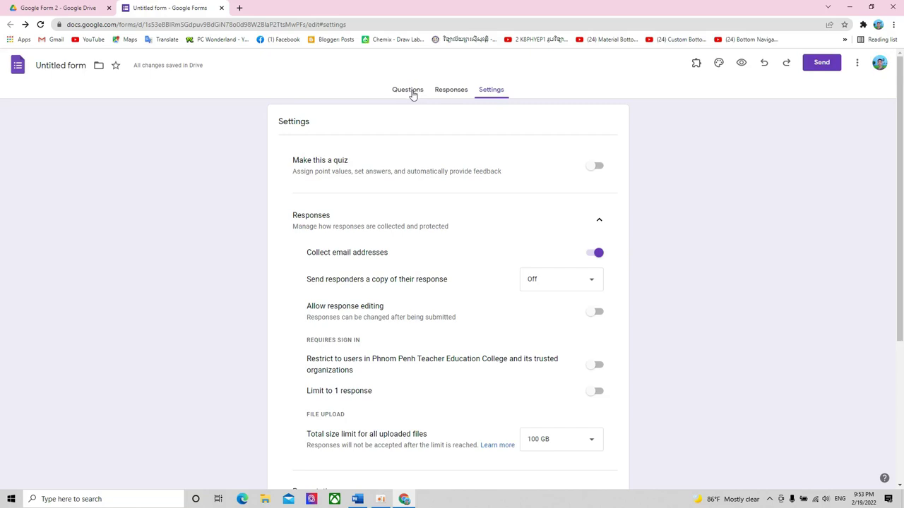
click(409, 91)
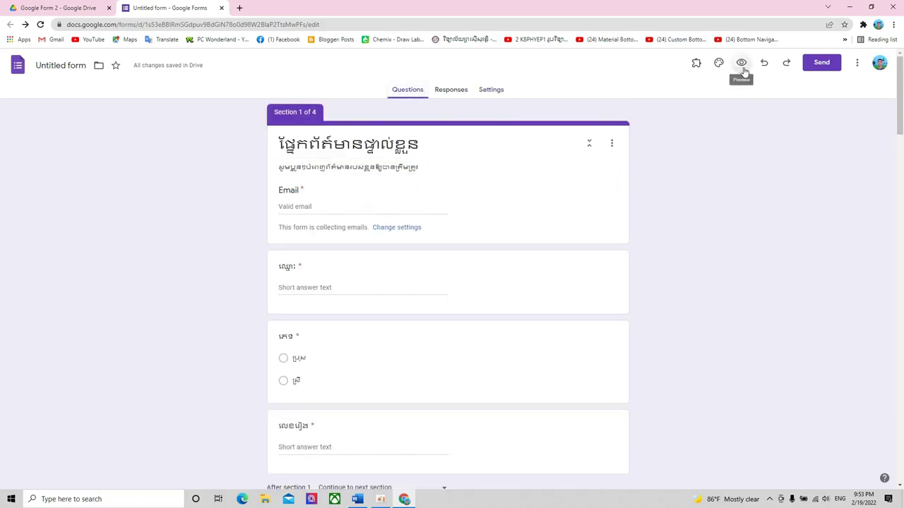
- Preview the form and try filling in the required Email field
click(742, 63)
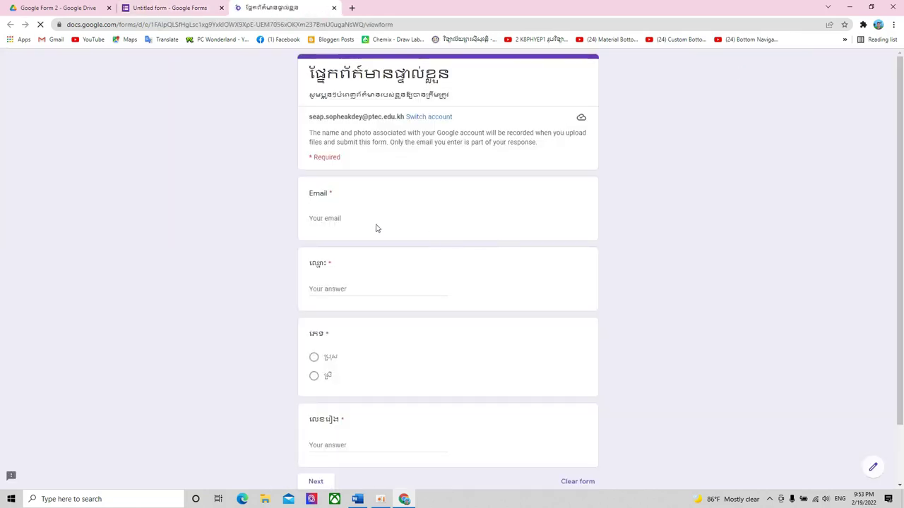
click(327, 219)
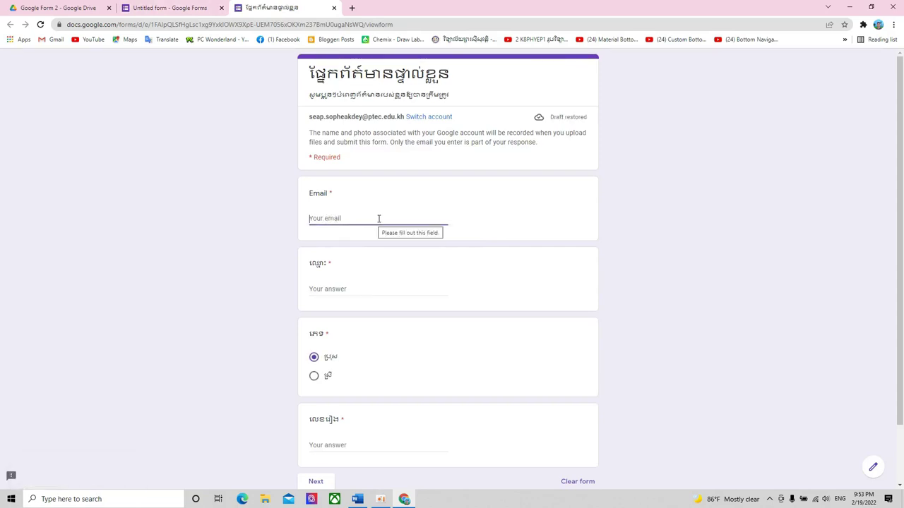
key(ctrl+shift+Tab)
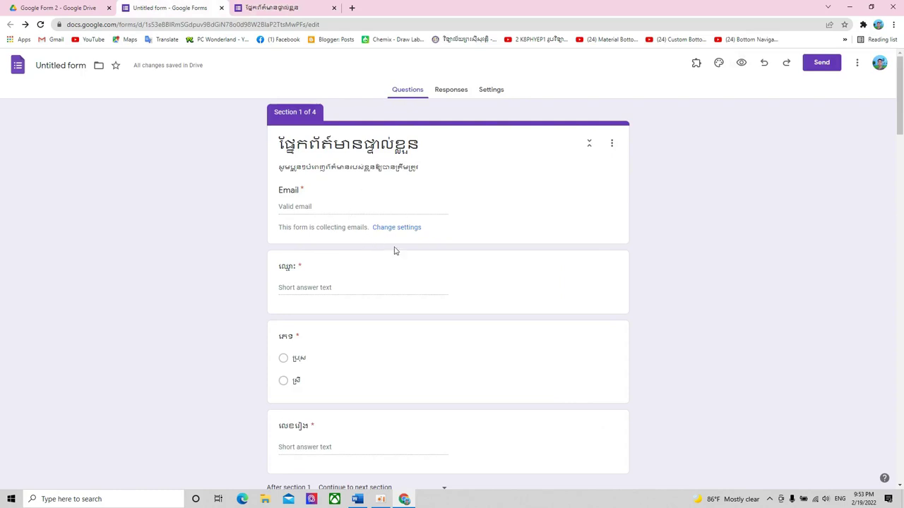
key(ctrl+Tab)
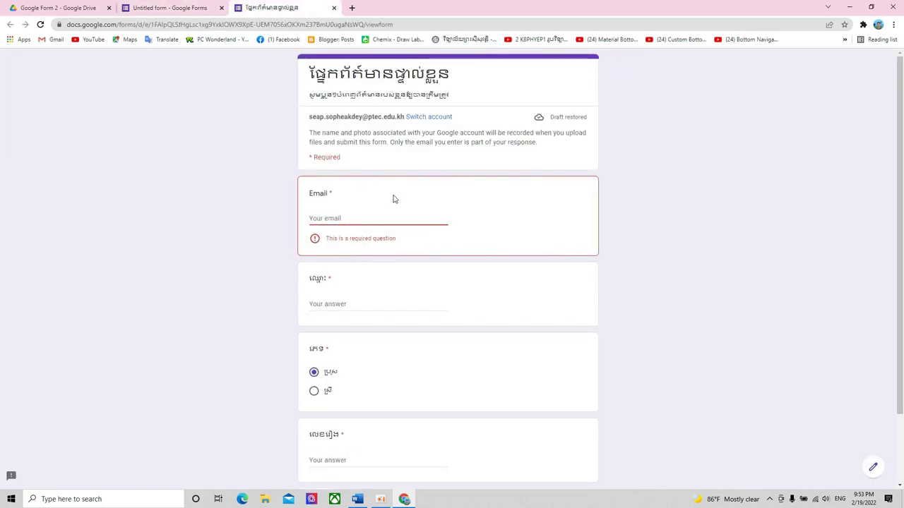
key(ctrl+shift+Tab)
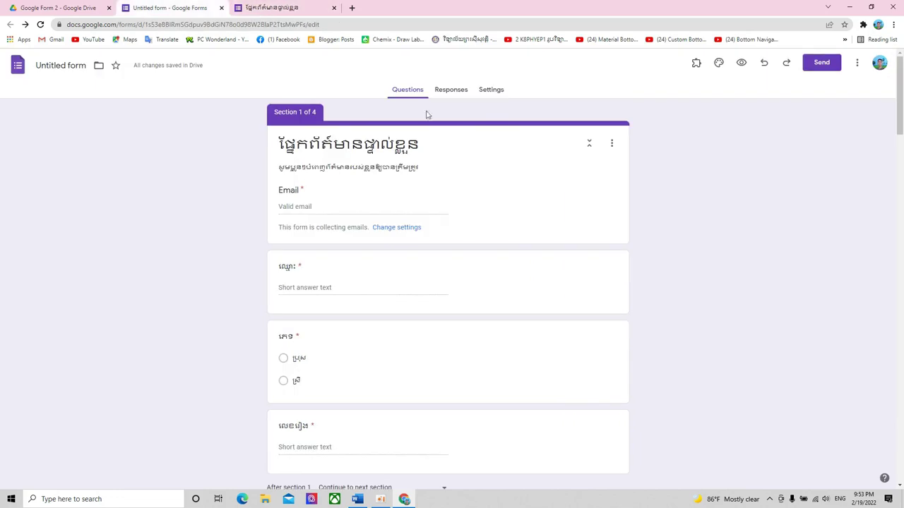
- Turn off 'Collect email addresses' and reload the preview to confirm the Email field is gone
click(490, 92)
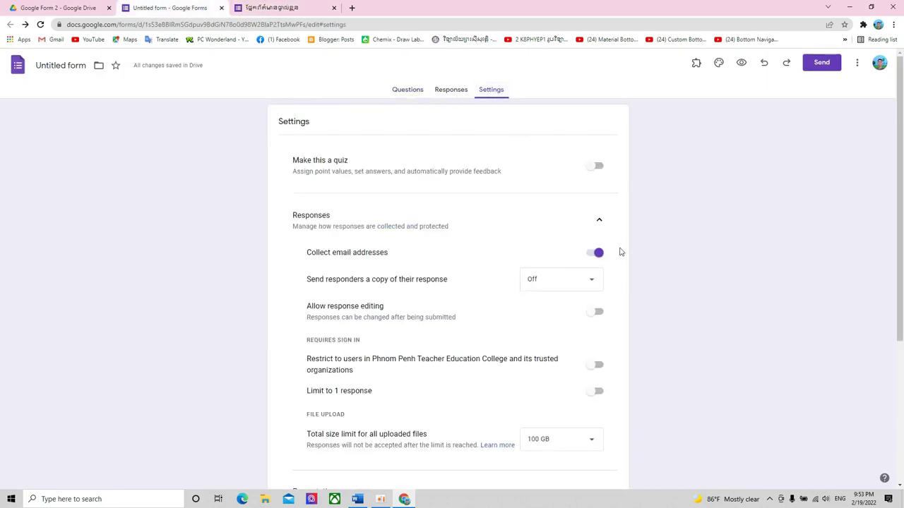
click(597, 253)
click(303, 8)
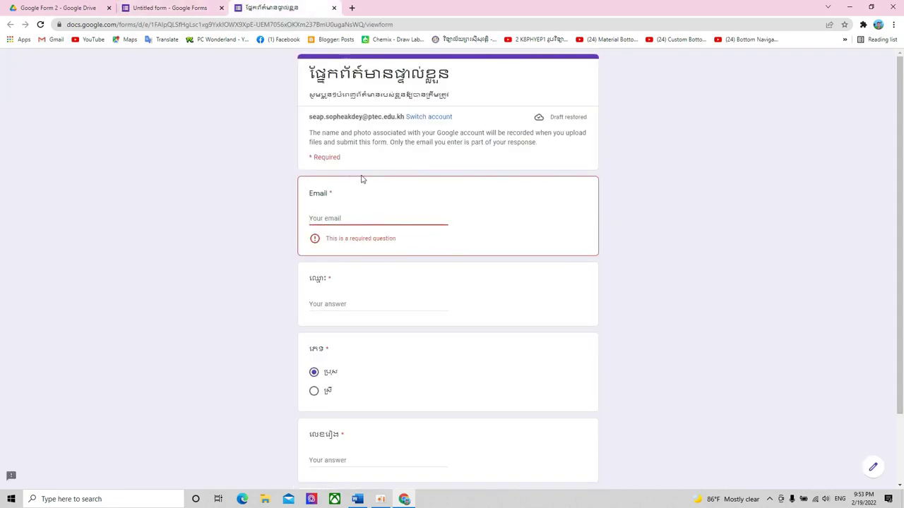
click(40, 24)
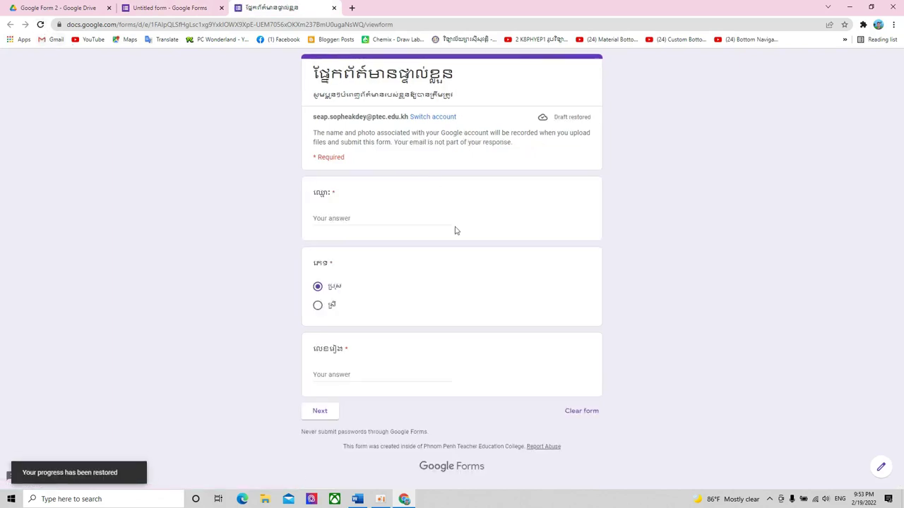
- Review the Presentation, Form defaults and Question defaults settings, then check Responses shows 0 responses
click(159, 7)
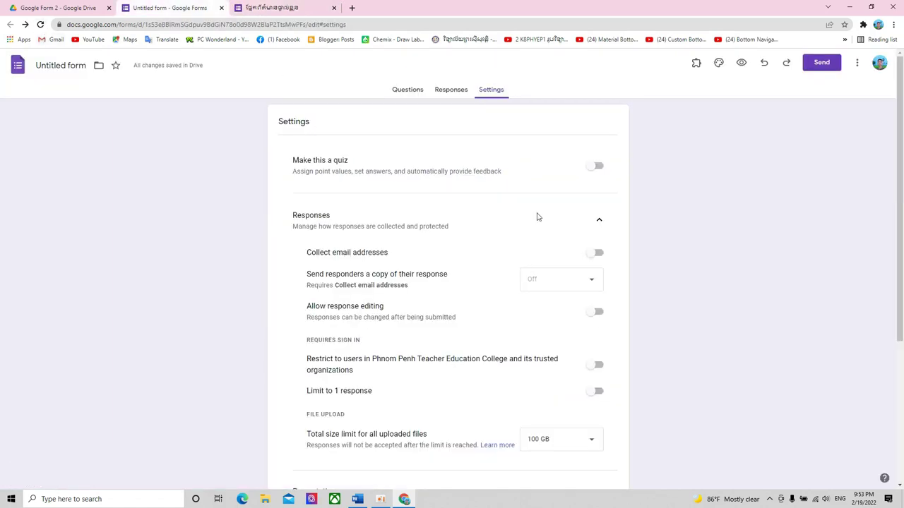
scroll(538, 216, down, 3)
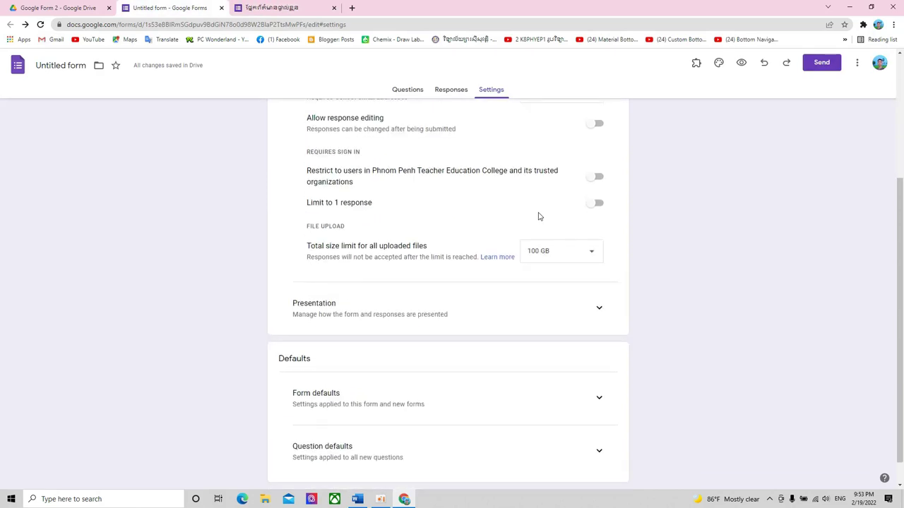
scroll(538, 217, down, 1)
click(597, 280)
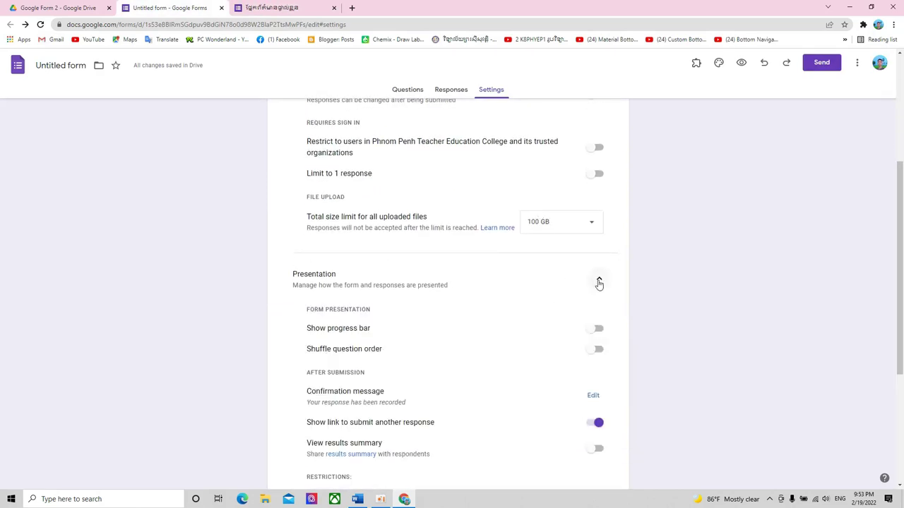
scroll(600, 282, down, 3)
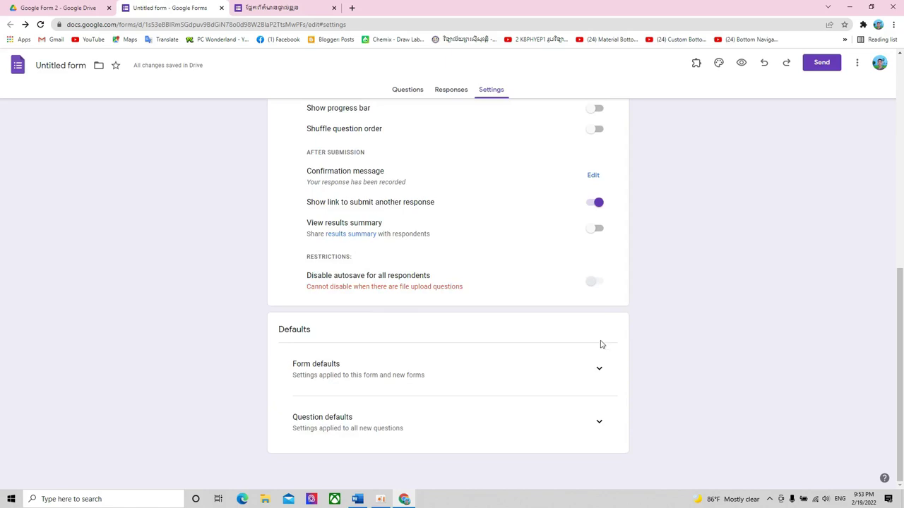
click(598, 370)
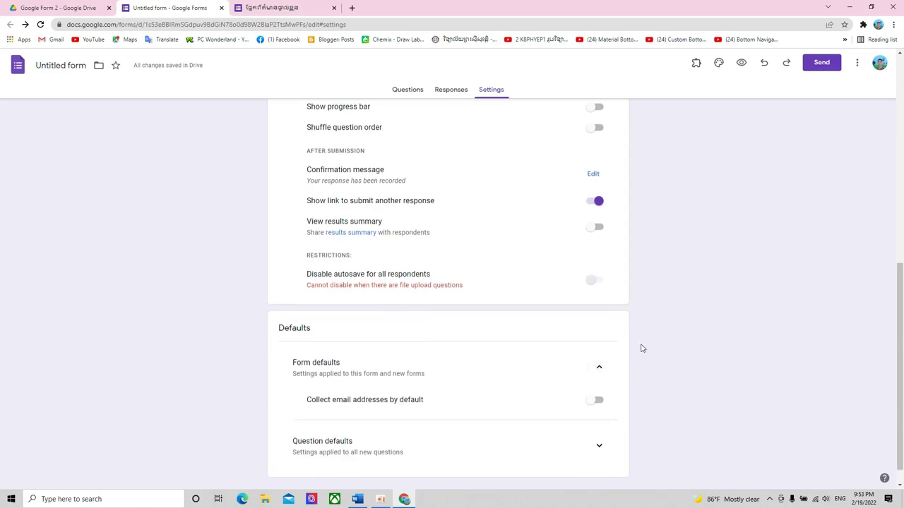
scroll(621, 381, down, 1)
click(599, 421)
scroll(643, 390, down, 1)
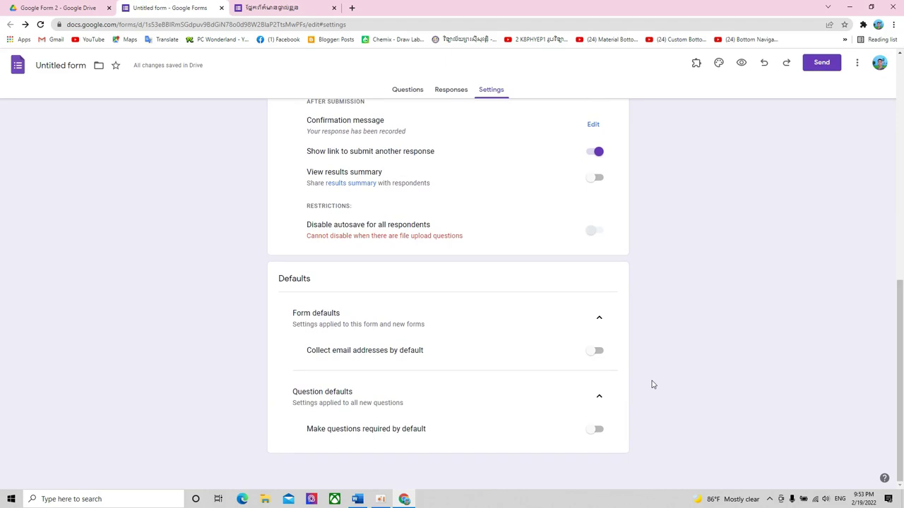
scroll(653, 384, up, 10)
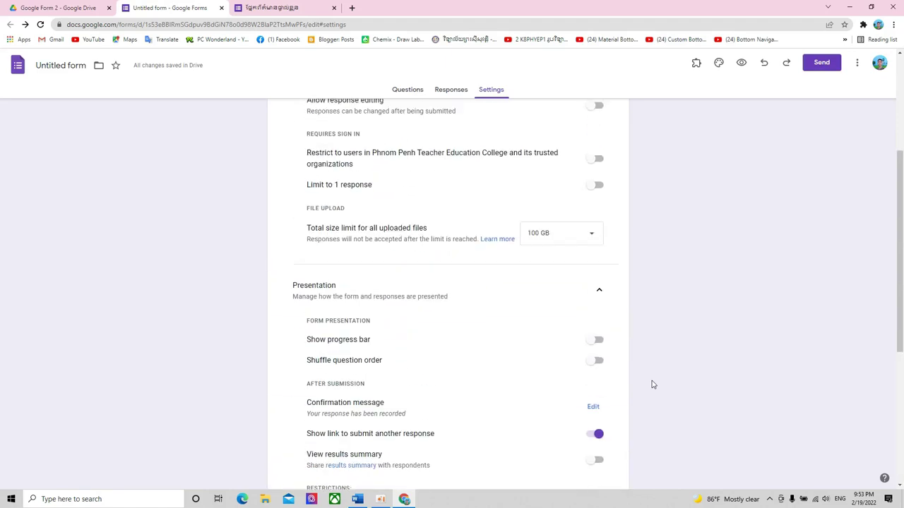
click(450, 92)
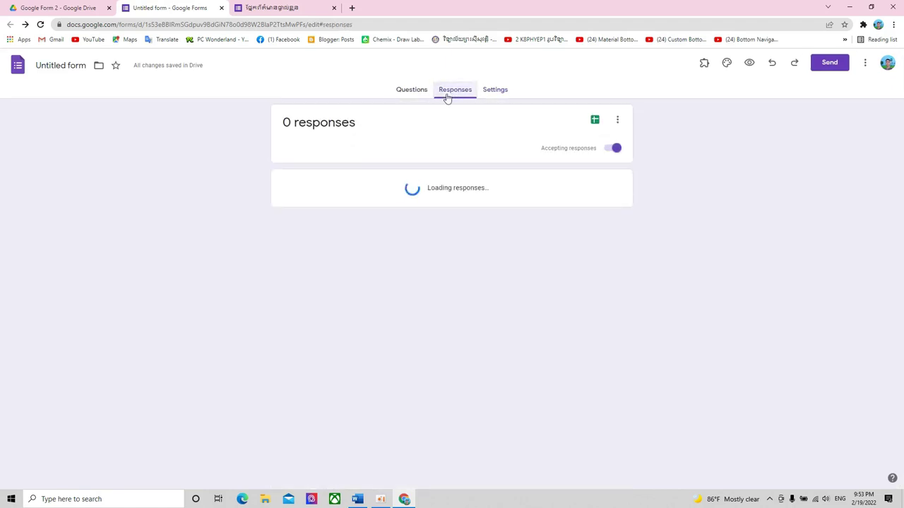
- Look through all four form sections and select Section 1's title card
click(416, 90)
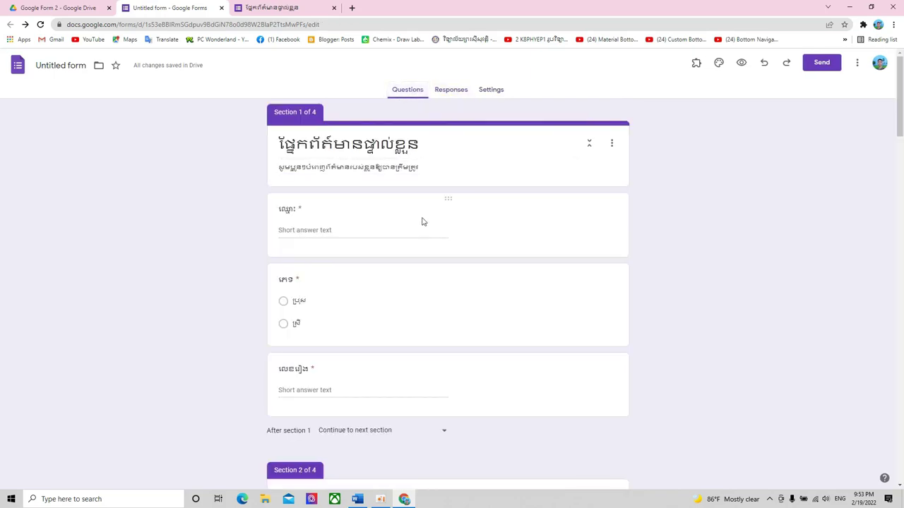
scroll(422, 221, down, 4)
scroll(423, 220, up, 4)
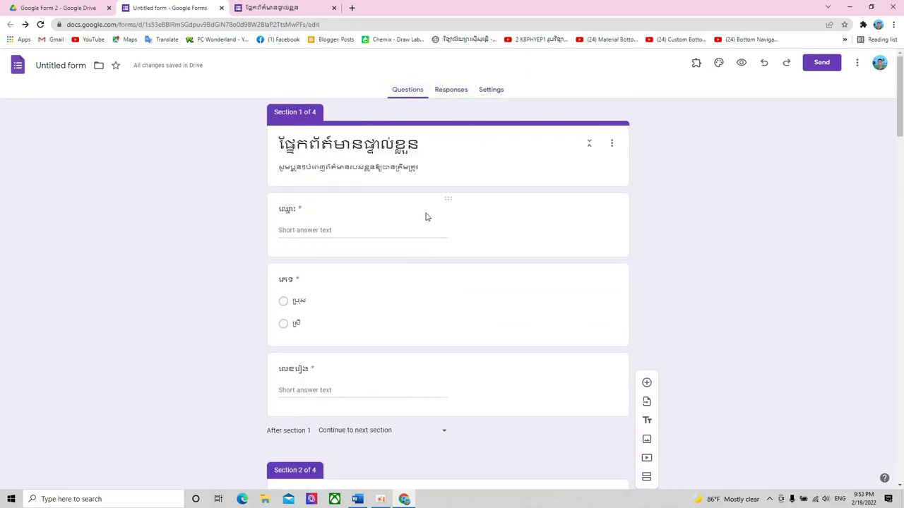
scroll(498, 229, down, 20)
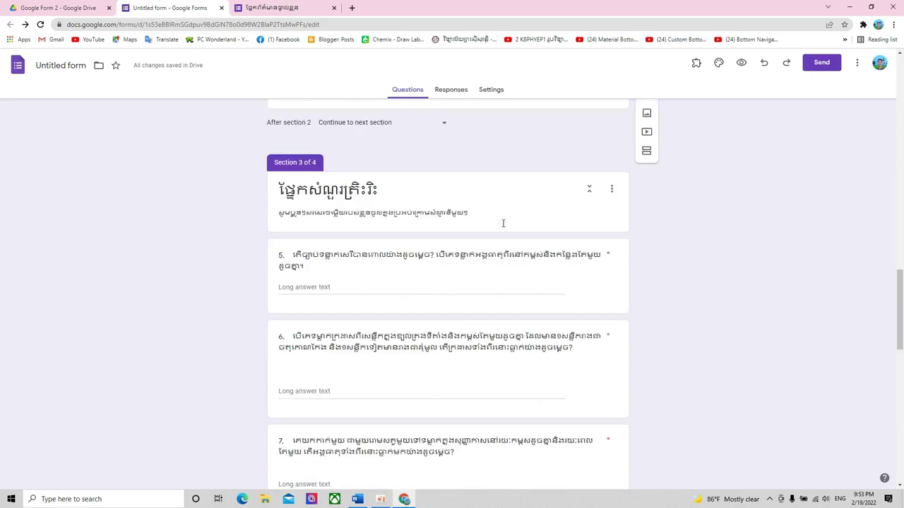
scroll(502, 224, down, 4)
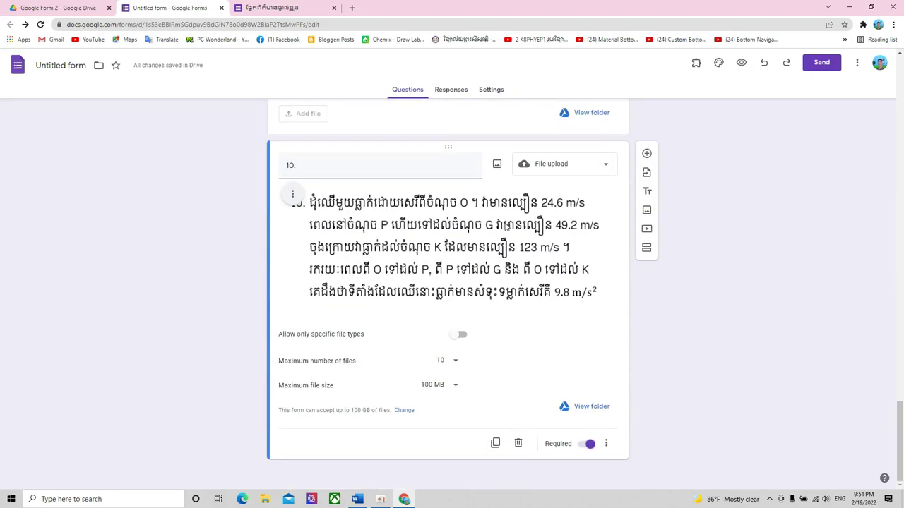
scroll(506, 226, up, 20)
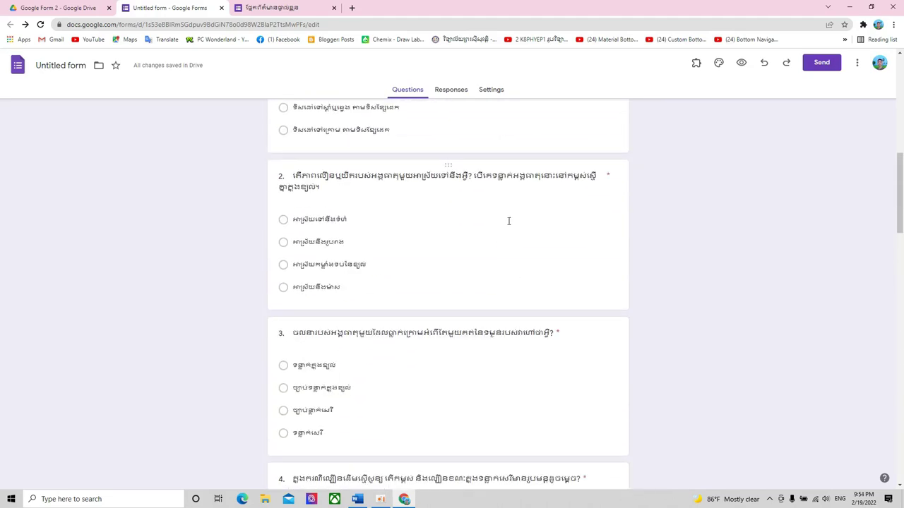
scroll(509, 221, up, 9)
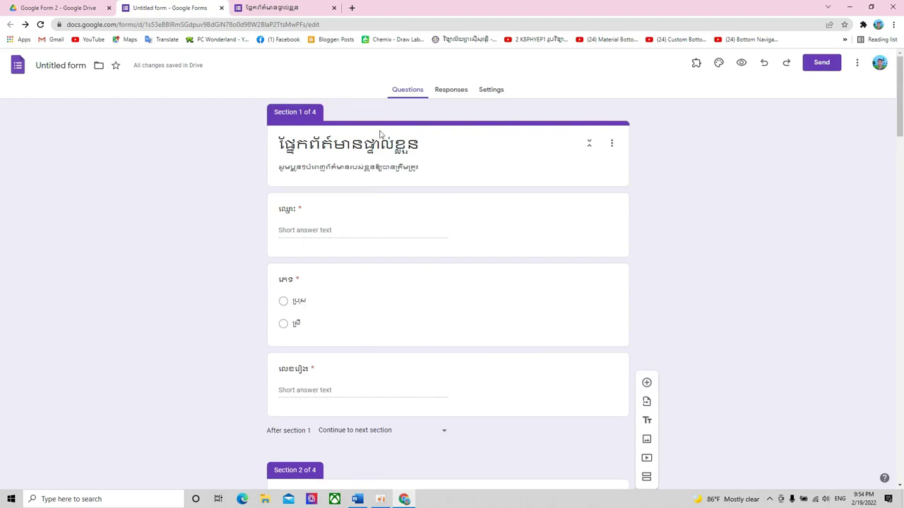
click(404, 137)
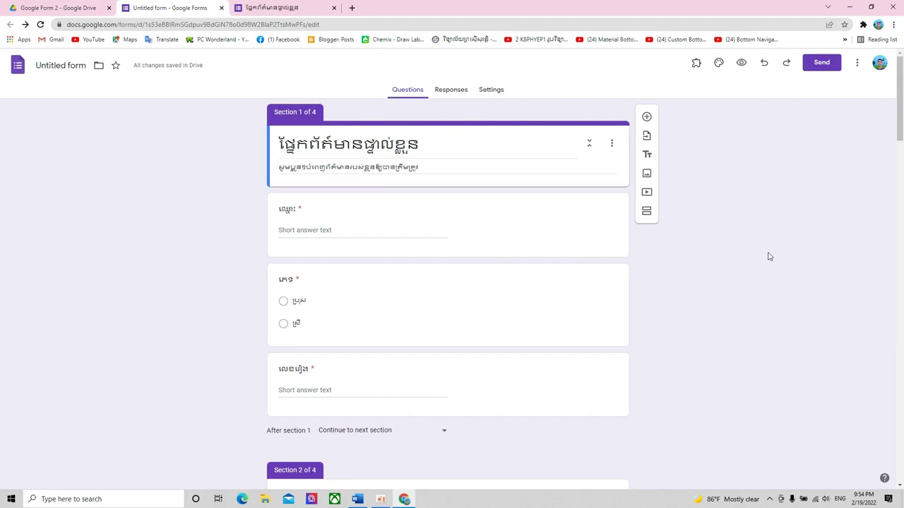
scroll(565, 282, down, 3)
scroll(541, 280, up, 3)
- After trying red, orange, blue and grey swatches, set a green theme with the lighter green background
click(718, 67)
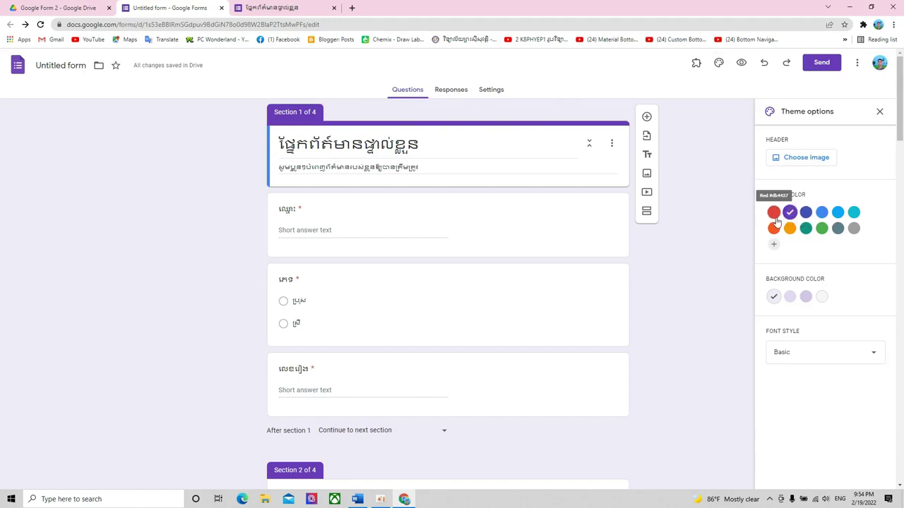
click(774, 214)
click(774, 228)
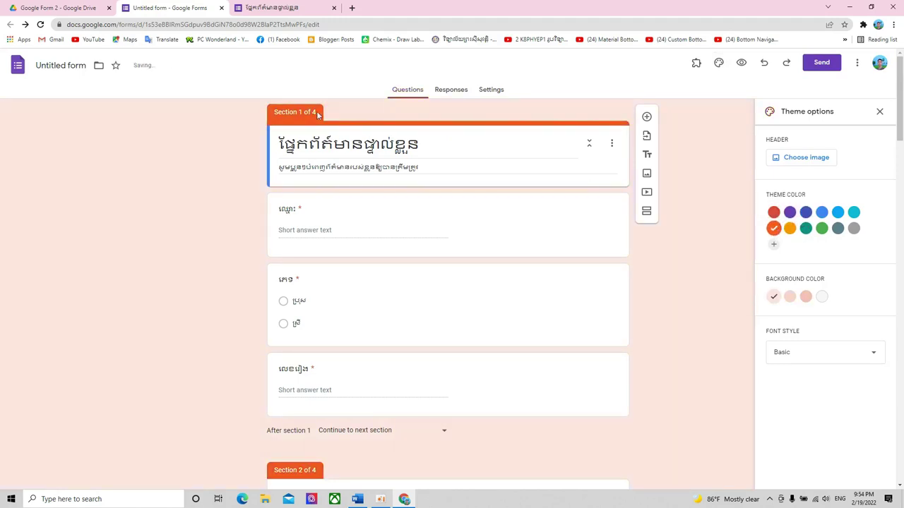
click(822, 228)
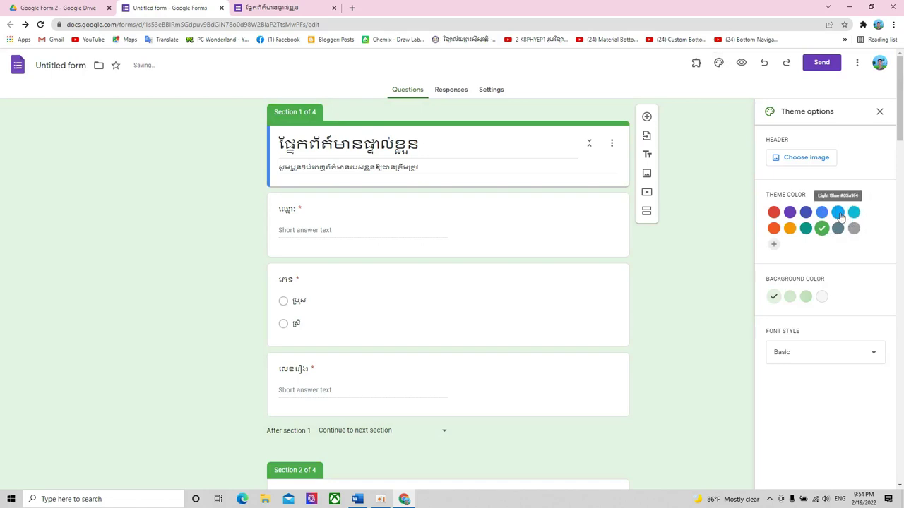
click(839, 213)
click(854, 213)
click(853, 228)
click(838, 228)
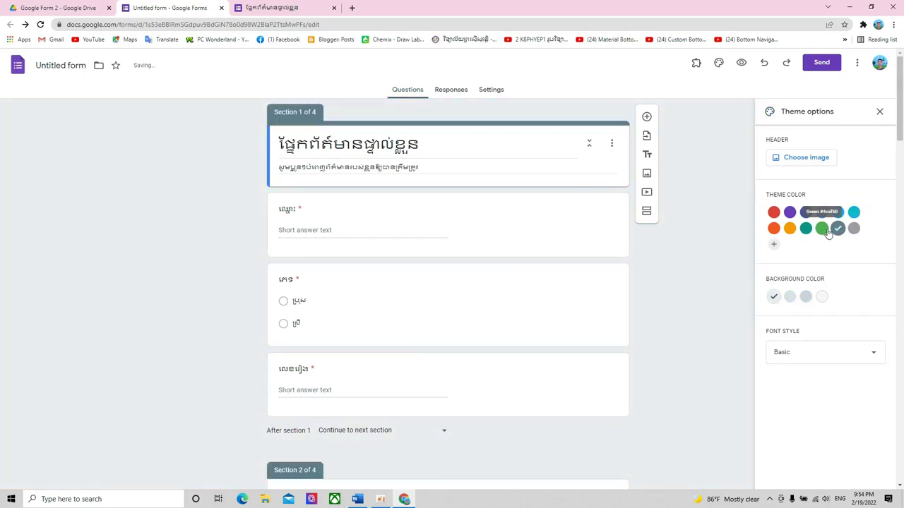
click(822, 229)
click(837, 228)
click(822, 228)
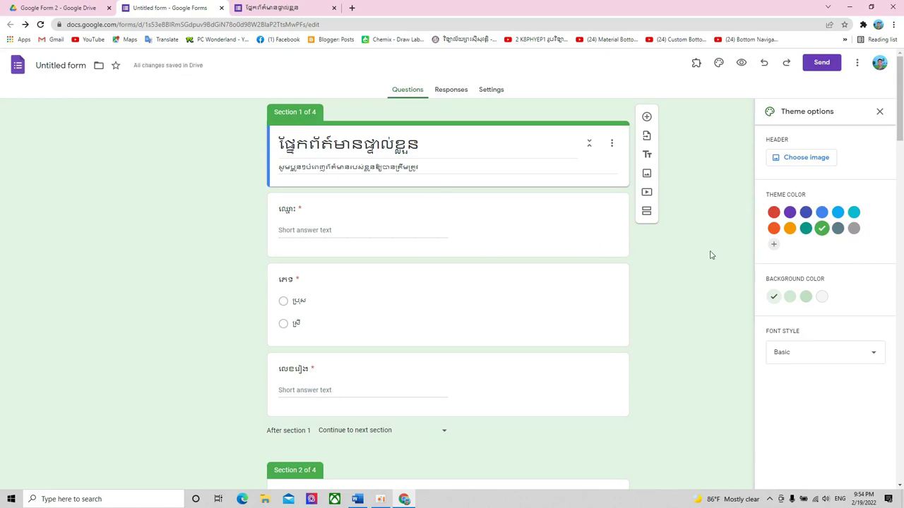
click(805, 296)
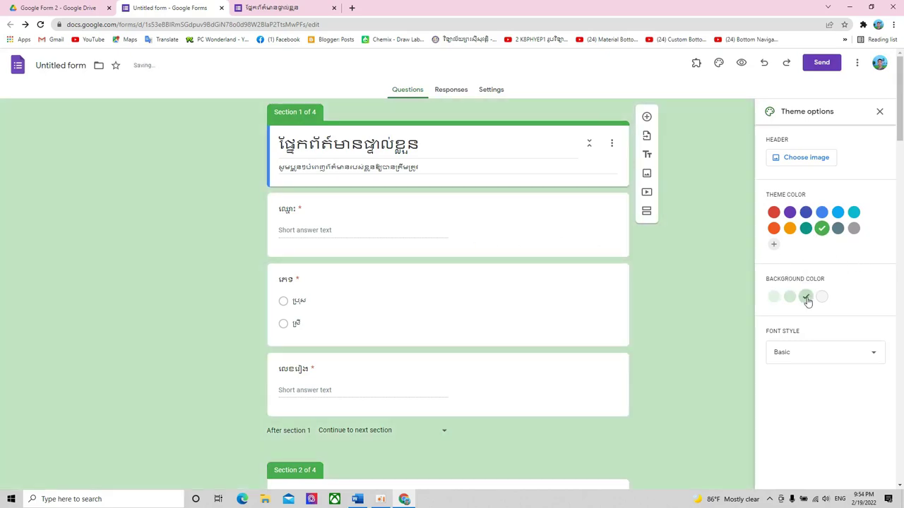
click(790, 299)
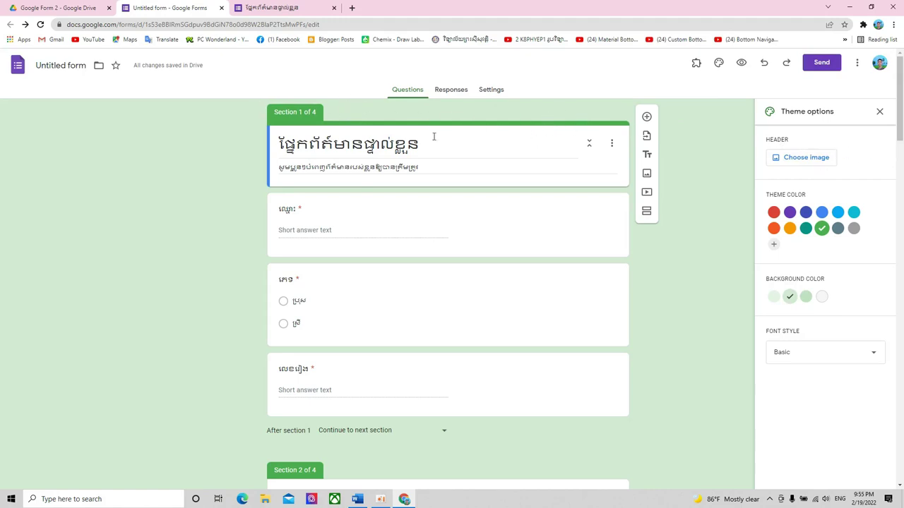
- Open the header image picker and browse the previously uploaded header images
click(807, 157)
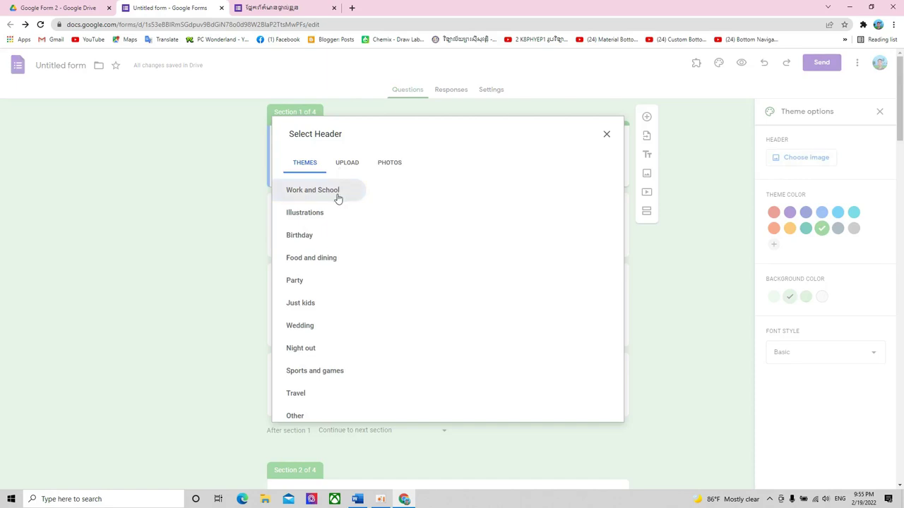
scroll(436, 246, down, 1)
scroll(436, 257, up, 1)
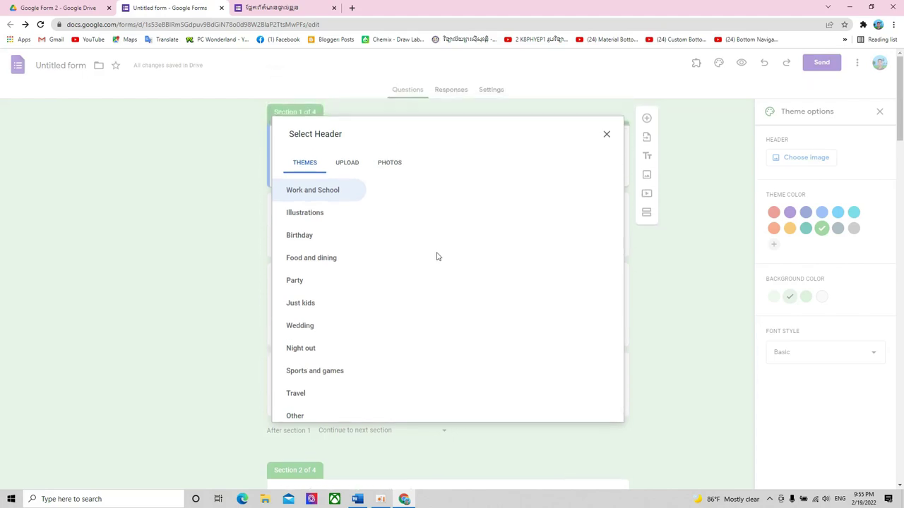
scroll(436, 255, down, 1)
scroll(436, 256, up, 1)
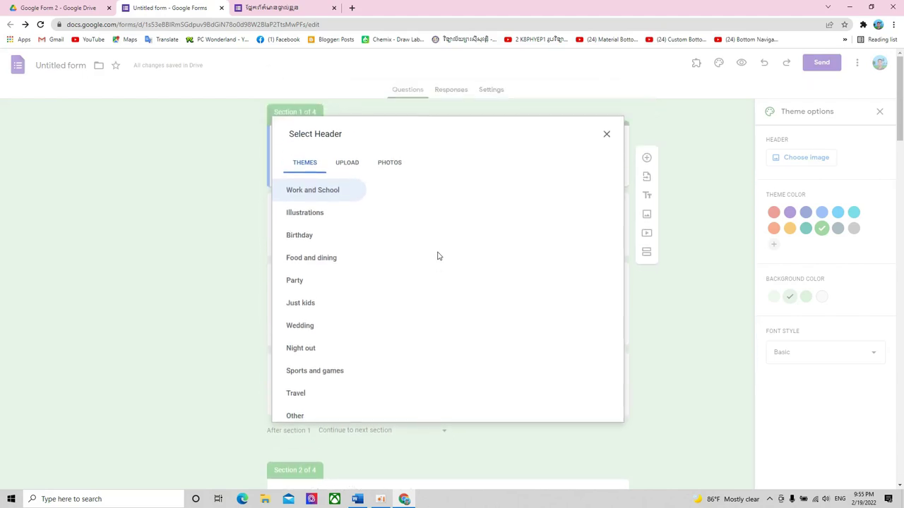
click(346, 163)
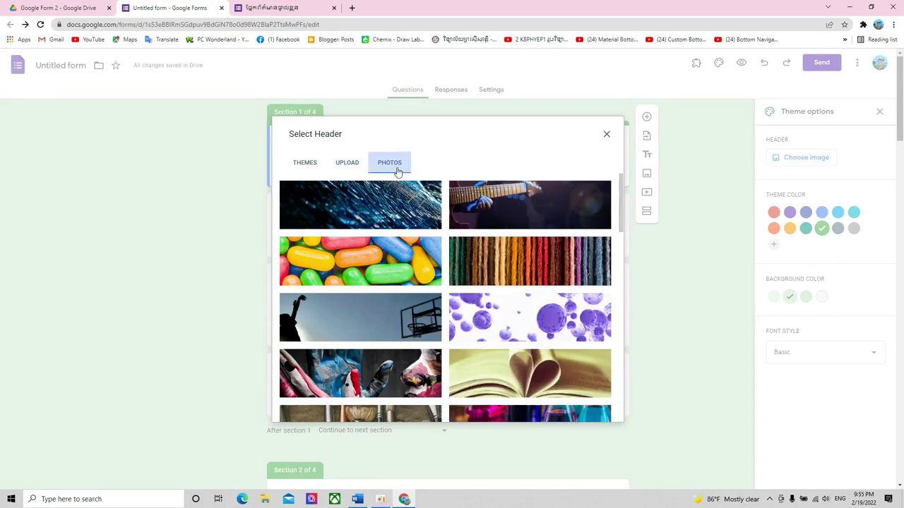
scroll(469, 278, down, 3)
scroll(468, 277, down, 8)
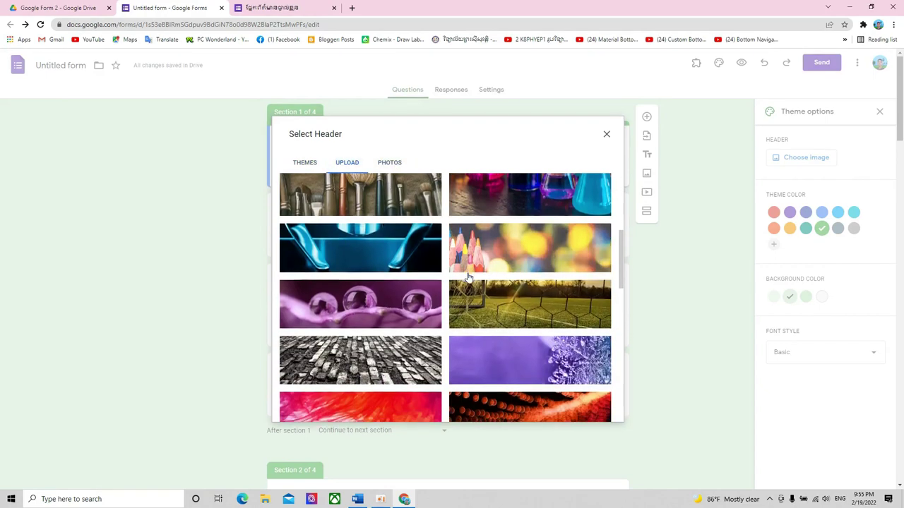
scroll(469, 278, down, 5)
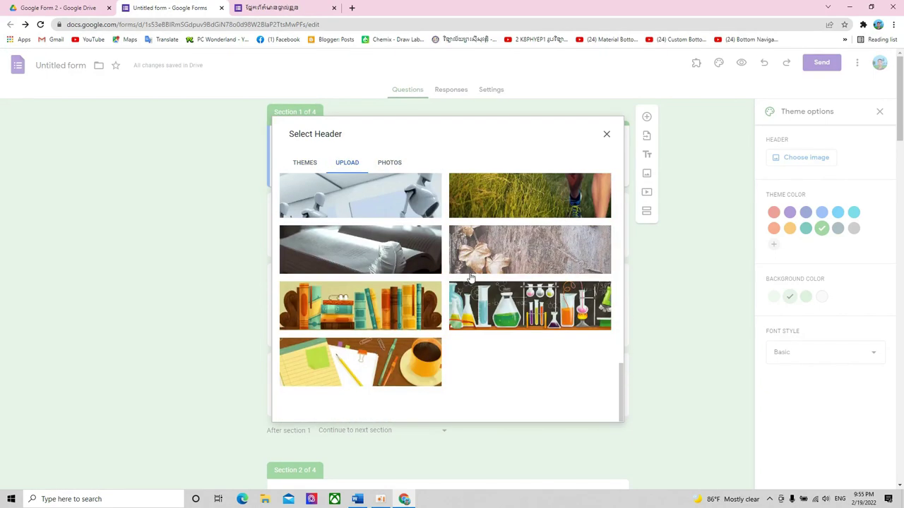
- Browse the Illustrations, Just kids and Work and School themes and pick the open-book image
click(312, 164)
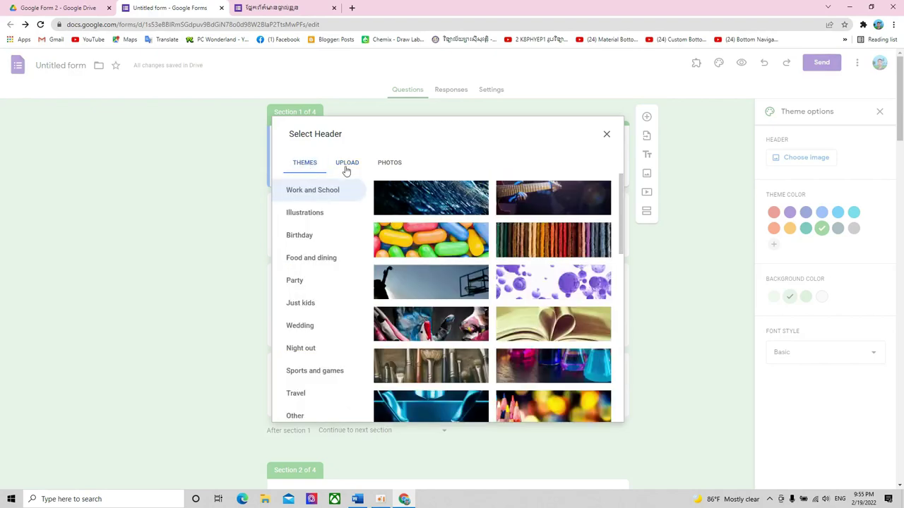
scroll(516, 309, down, 3)
click(324, 220)
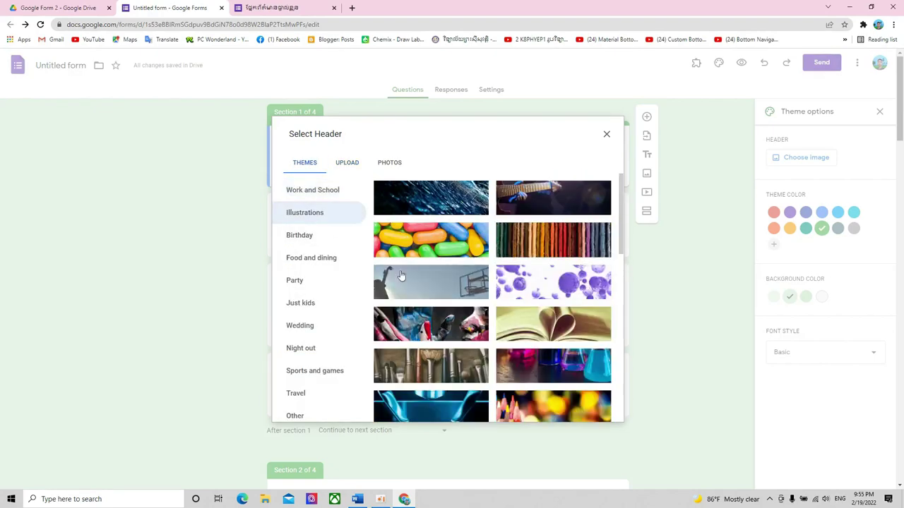
click(326, 303)
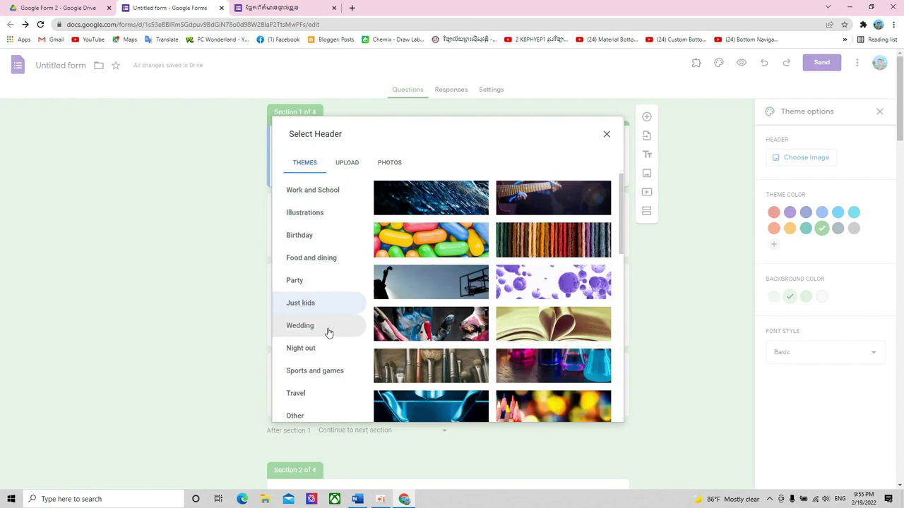
click(319, 195)
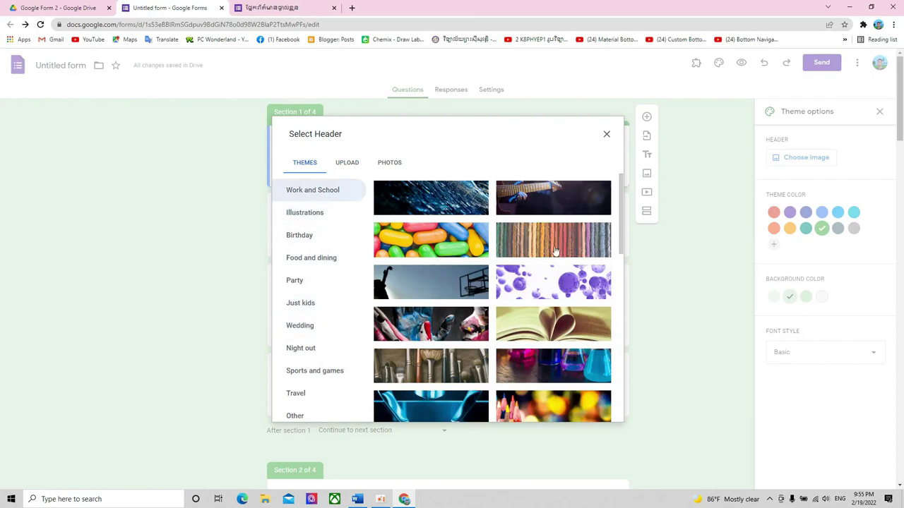
scroll(555, 251, down, 5)
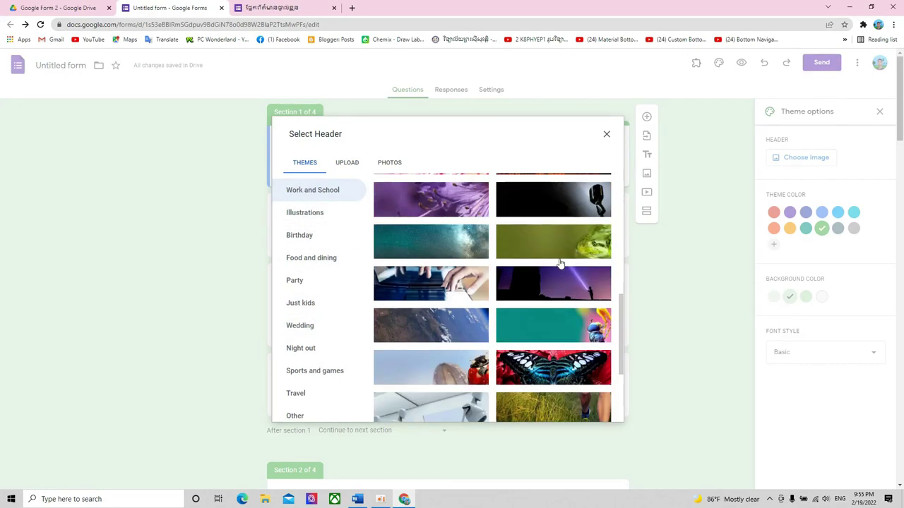
scroll(560, 264, down, 3)
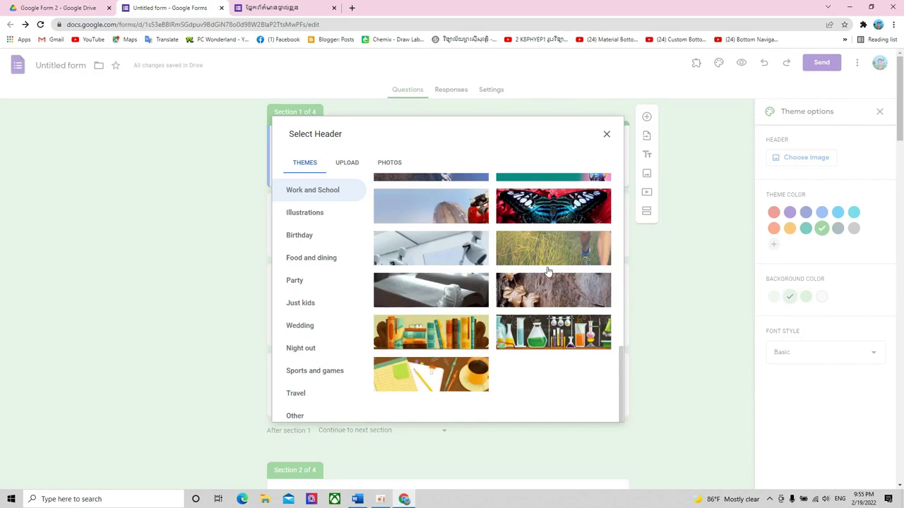
scroll(558, 269, up, 5)
scroll(555, 277, up, 1)
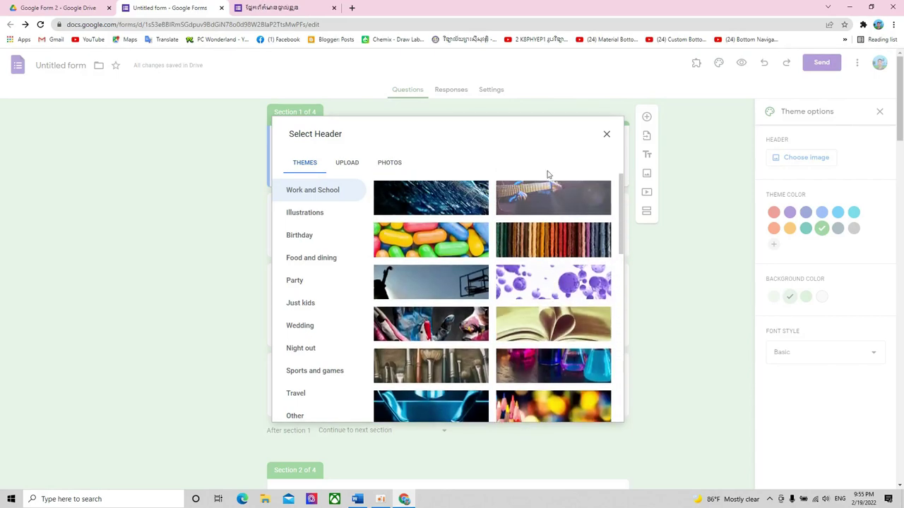
click(551, 326)
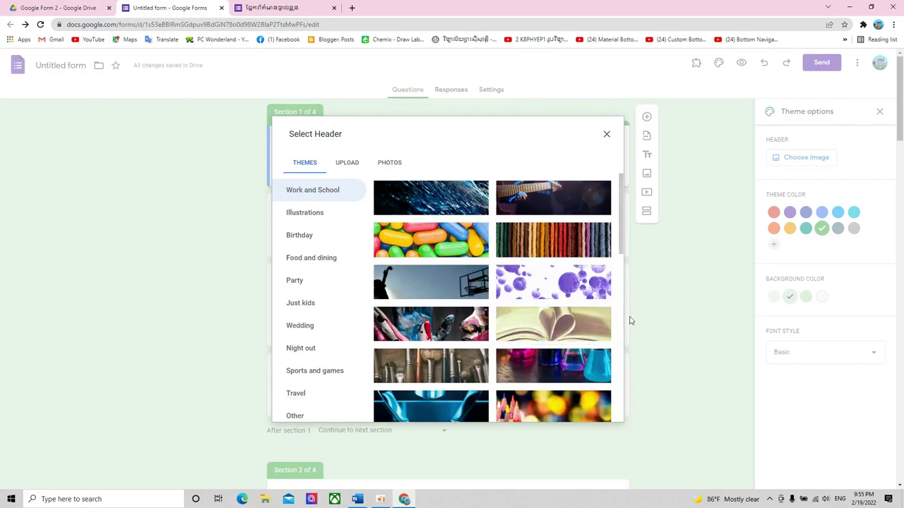
scroll(600, 321, down, 3)
scroll(587, 324, up, 3)
click(563, 331)
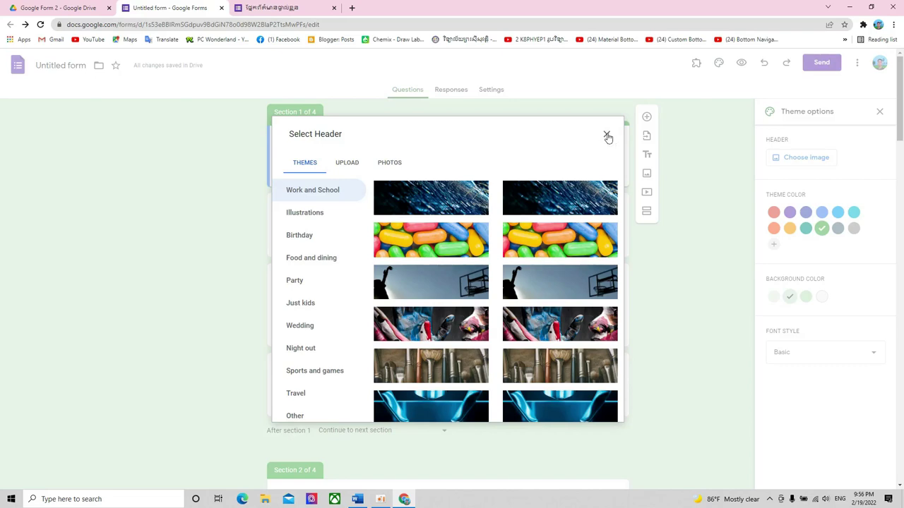
- Select the uploaded open-book header image, then reload the form page
click(345, 163)
scroll(543, 331, down, 1)
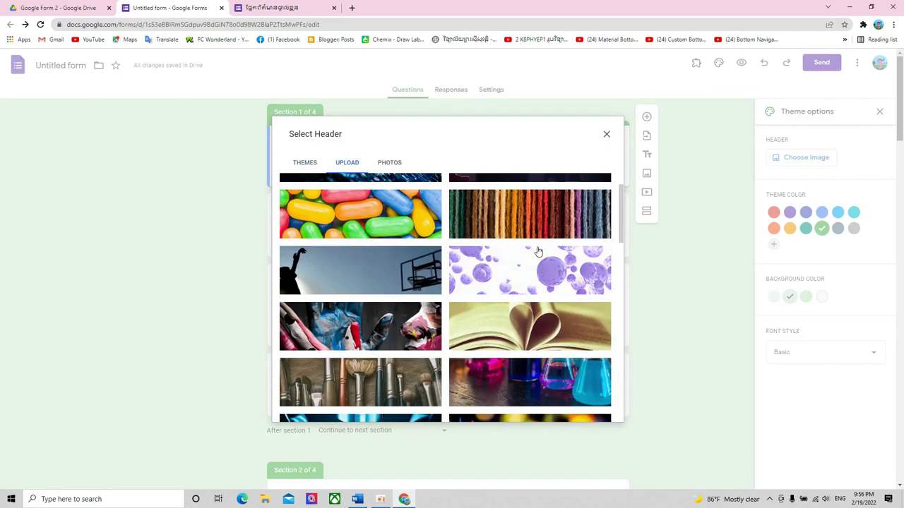
click(542, 330)
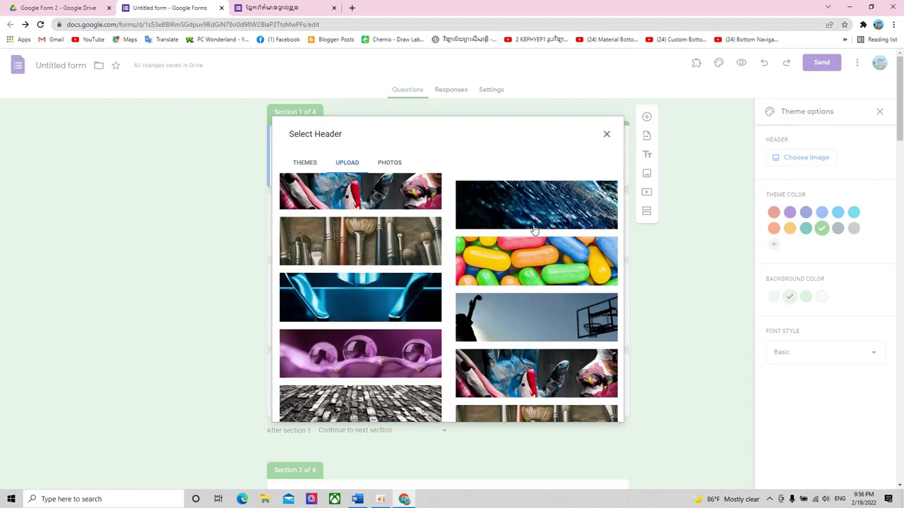
scroll(537, 228, down, 3)
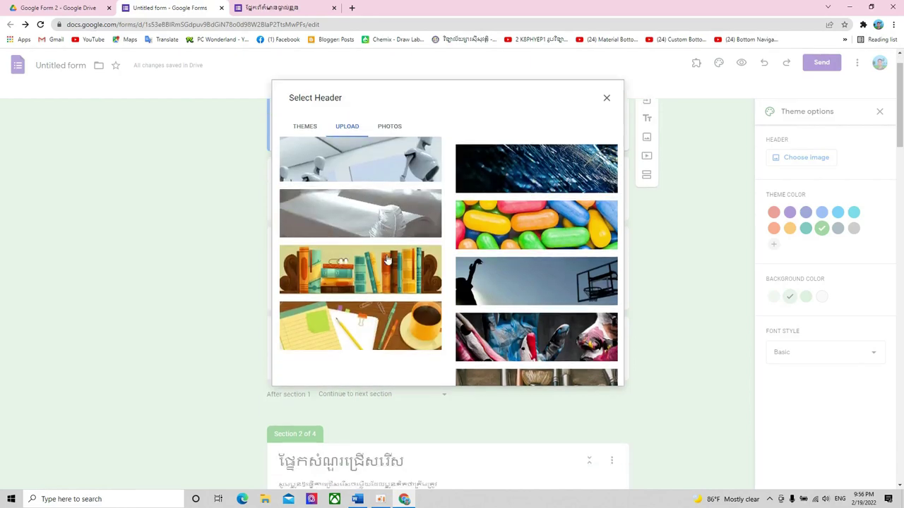
scroll(635, 163, up, 3)
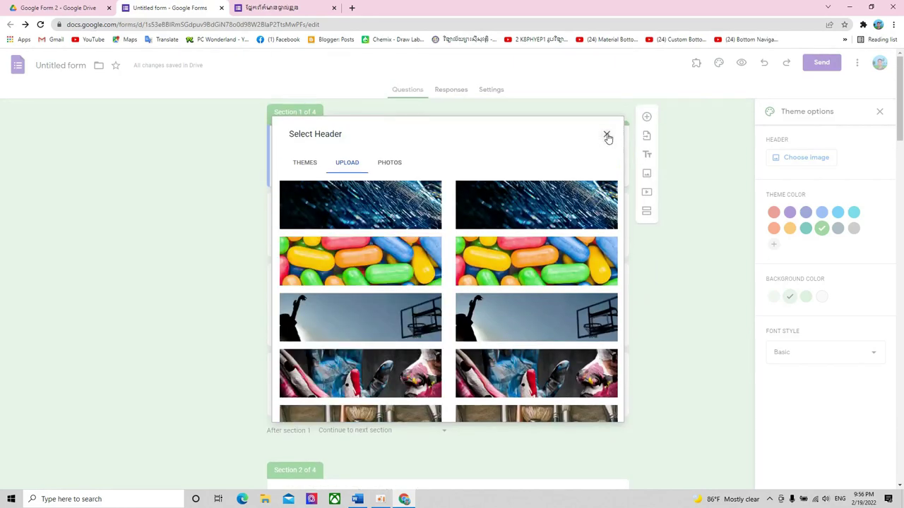
click(41, 25)
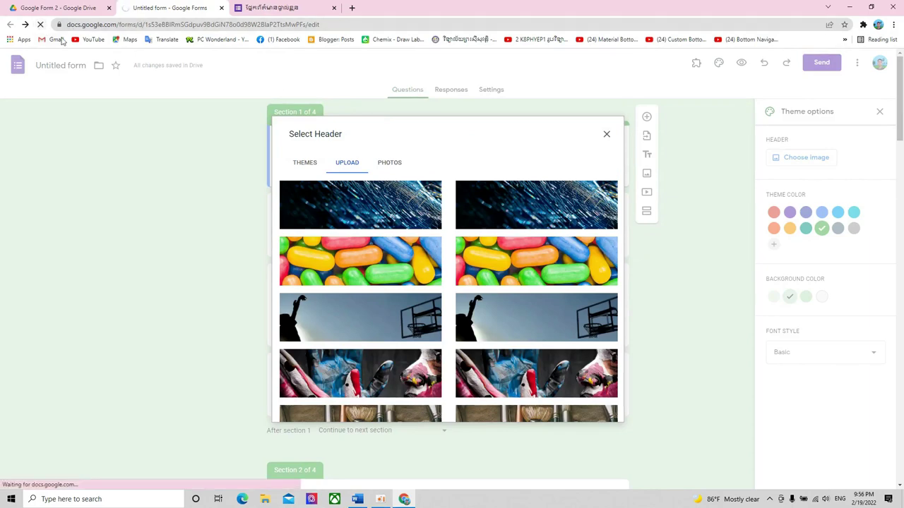
- From the title card's Theme options, reopen the header picker and select the open-book image
scroll(605, 198, down, 5)
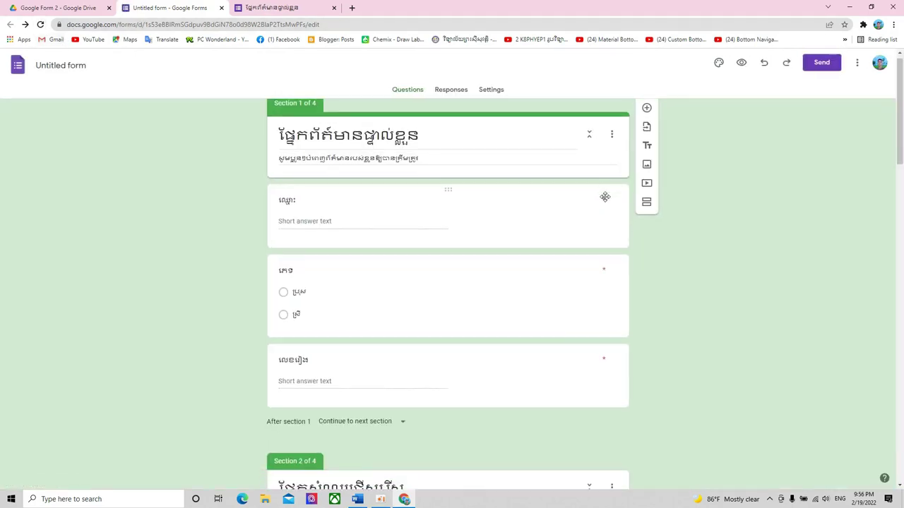
scroll(606, 197, up, 8)
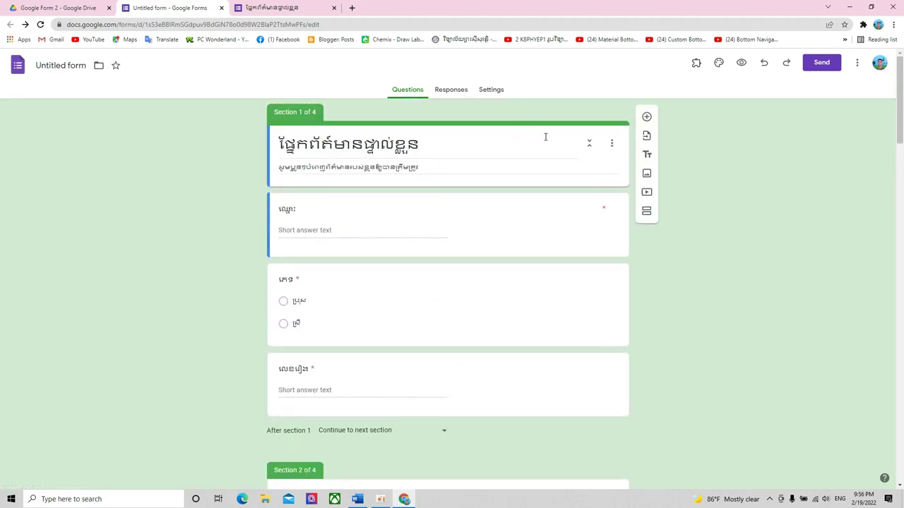
click(343, 223)
click(488, 144)
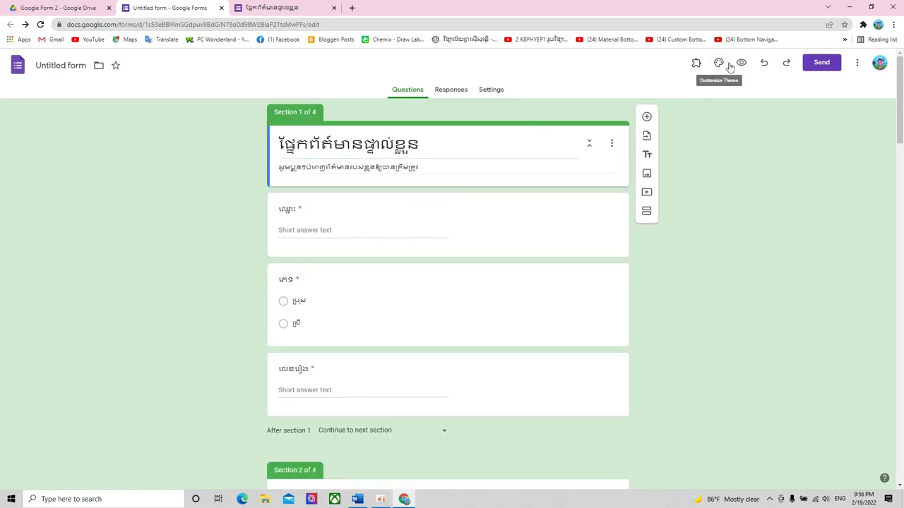
click(719, 63)
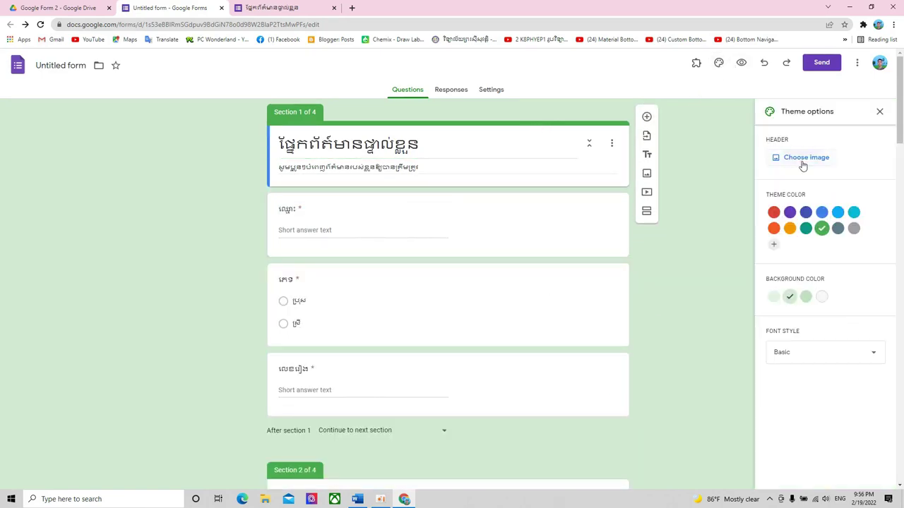
click(803, 159)
scroll(546, 267, down, 2)
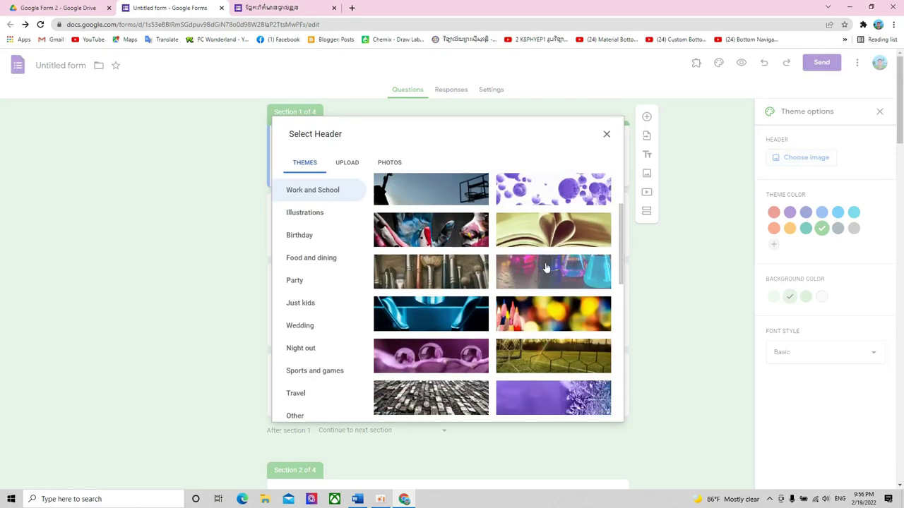
click(562, 237)
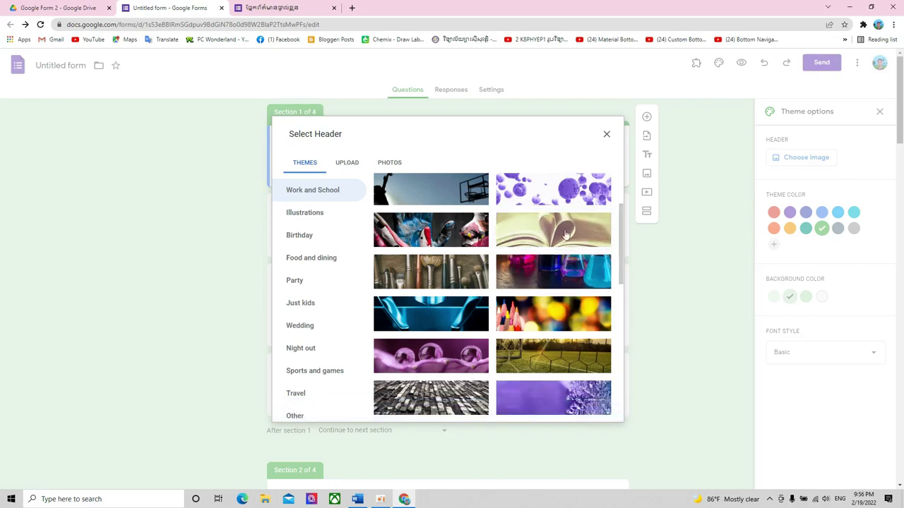
- Insert the grey open-book-with-feather image as the form header
scroll(565, 243, down, 1)
scroll(558, 247, down, 3)
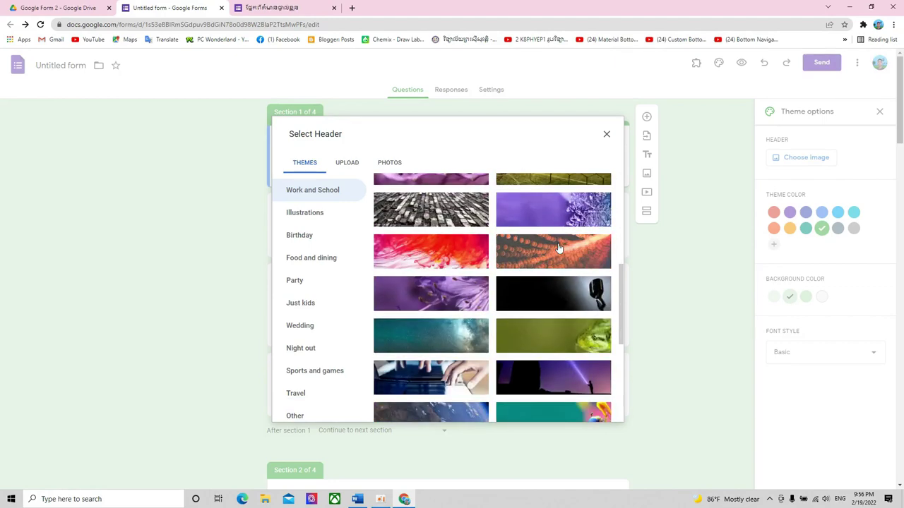
scroll(558, 248, down, 3)
scroll(558, 248, down, 2)
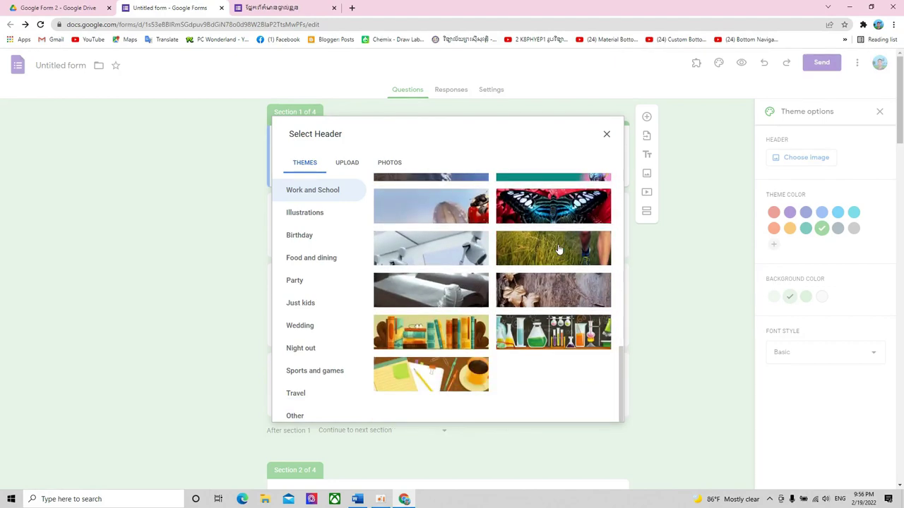
click(457, 298)
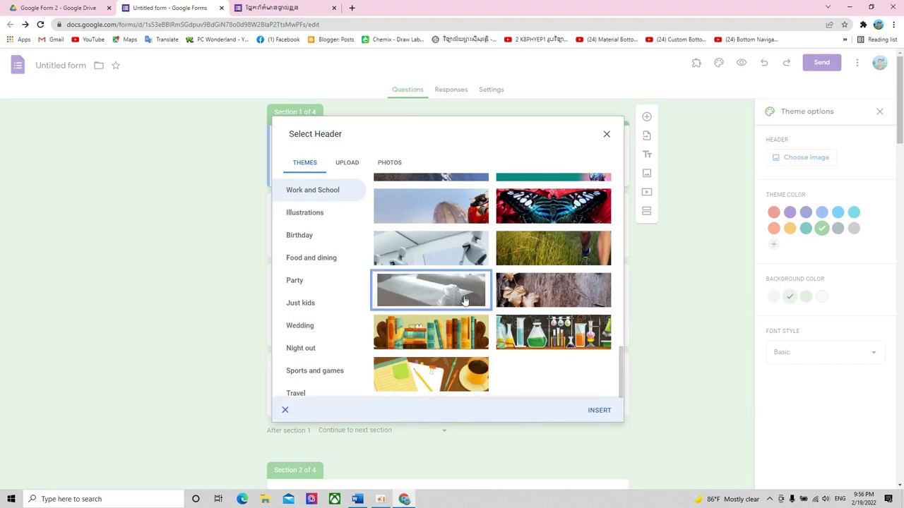
click(598, 411)
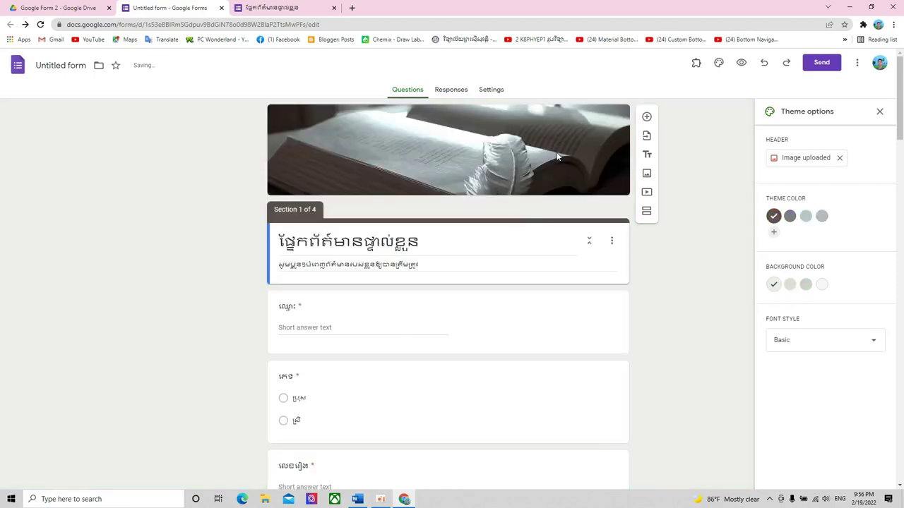
- Replace the header with the desk scene of notepads, pencils and a coffee cup
scroll(525, 176, down, 6)
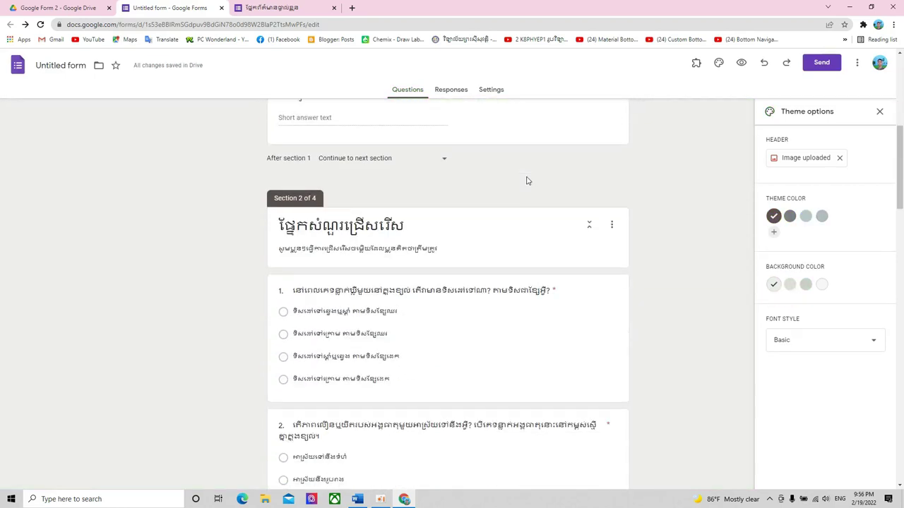
scroll(526, 176, down, 4)
scroll(526, 177, up, 10)
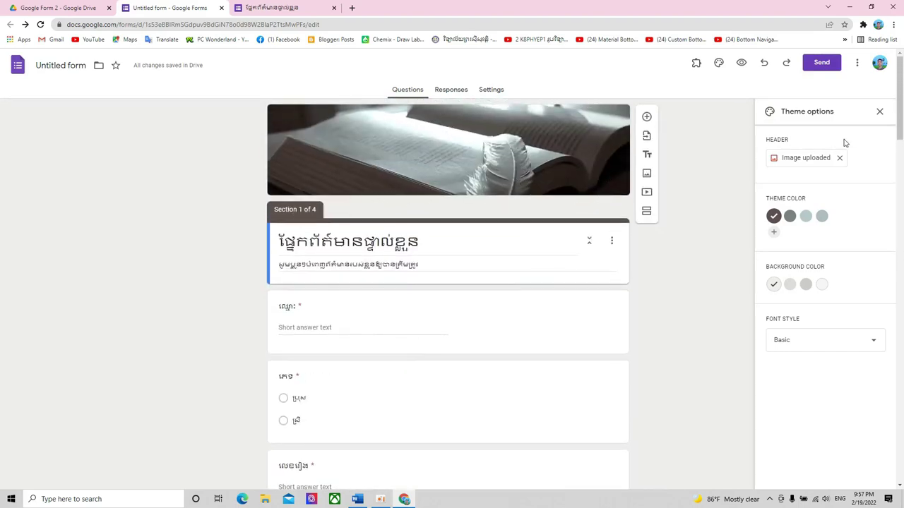
click(807, 161)
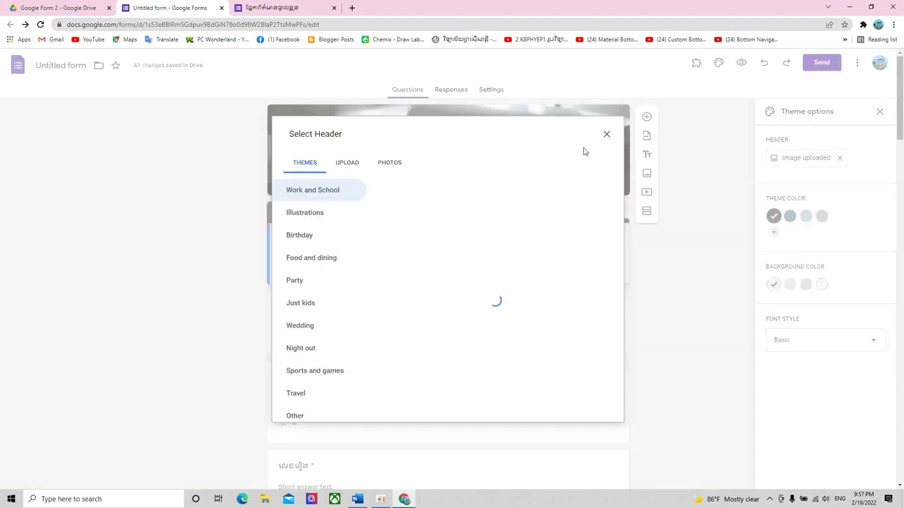
scroll(532, 236, down, 2)
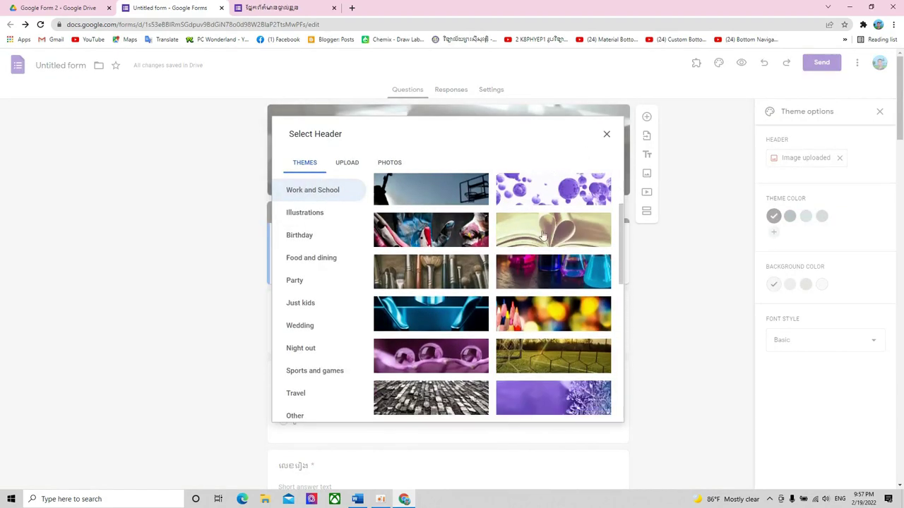
click(551, 242)
scroll(552, 243, down, 5)
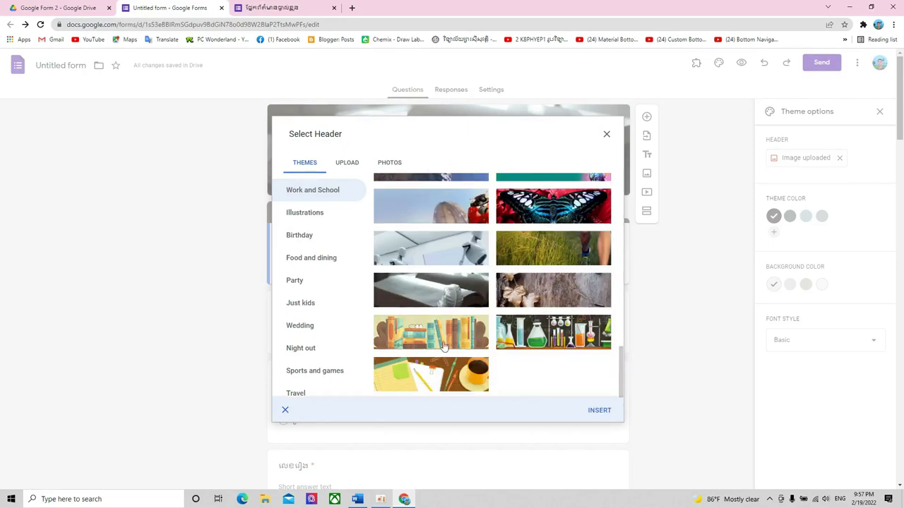
click(428, 372)
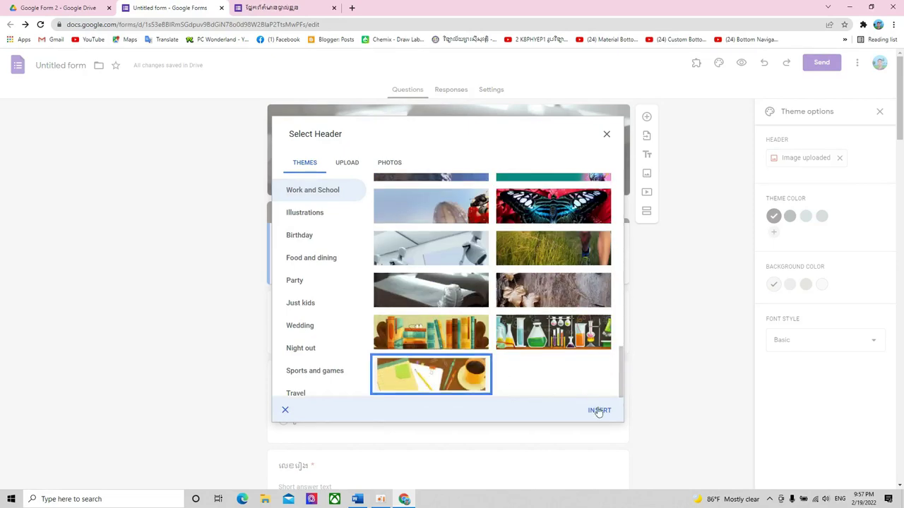
click(599, 411)
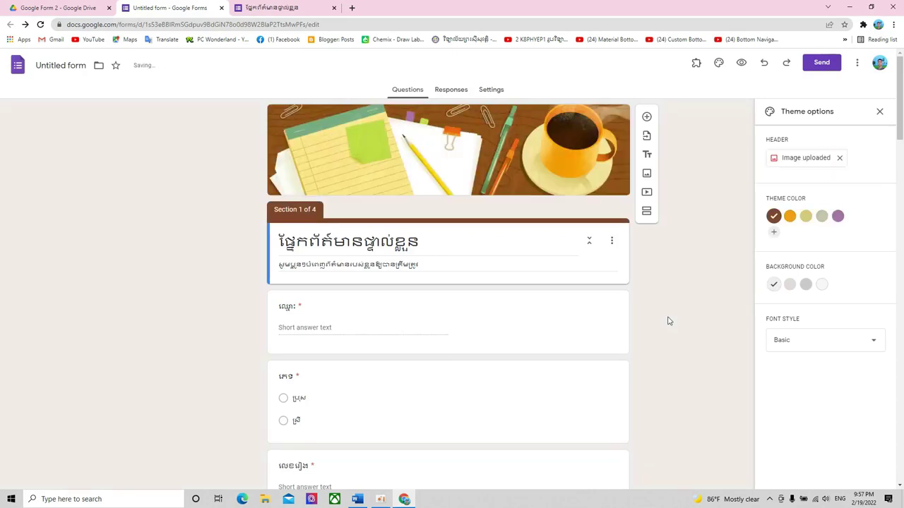
- After trying orange and purple swatches, add and apply custom theme colour #59eb28
click(790, 217)
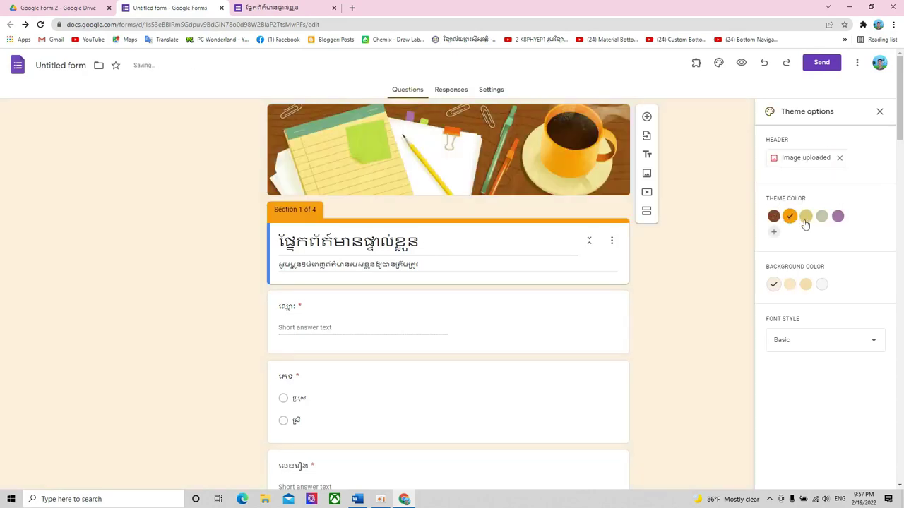
click(806, 217)
click(822, 218)
click(838, 218)
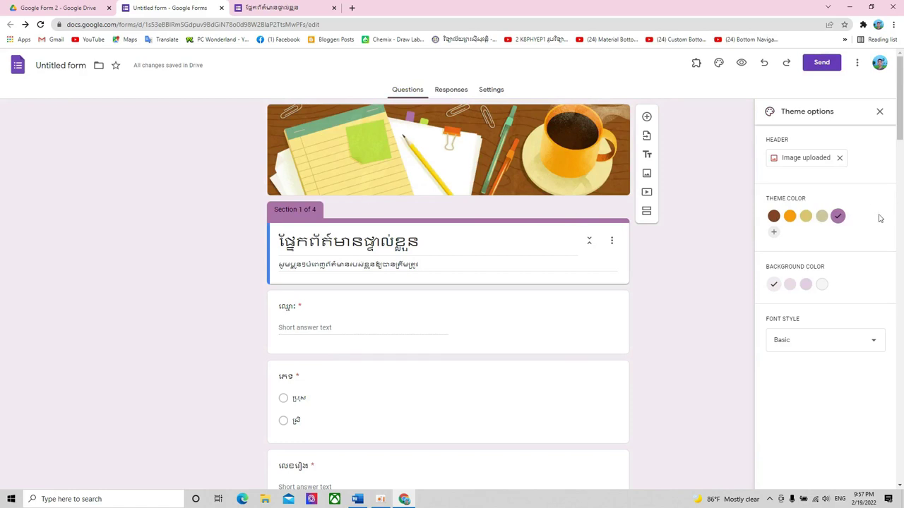
click(774, 236)
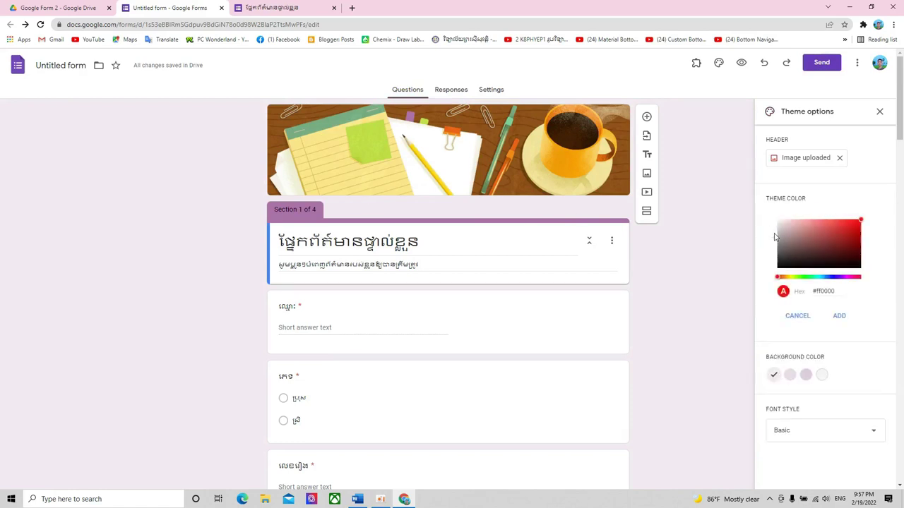
click(803, 277)
drag(844, 238, 847, 224)
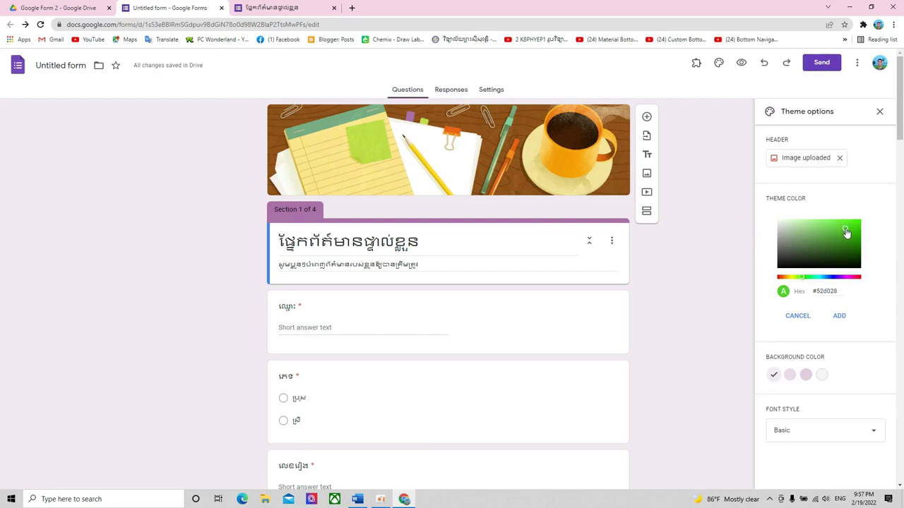
click(838, 316)
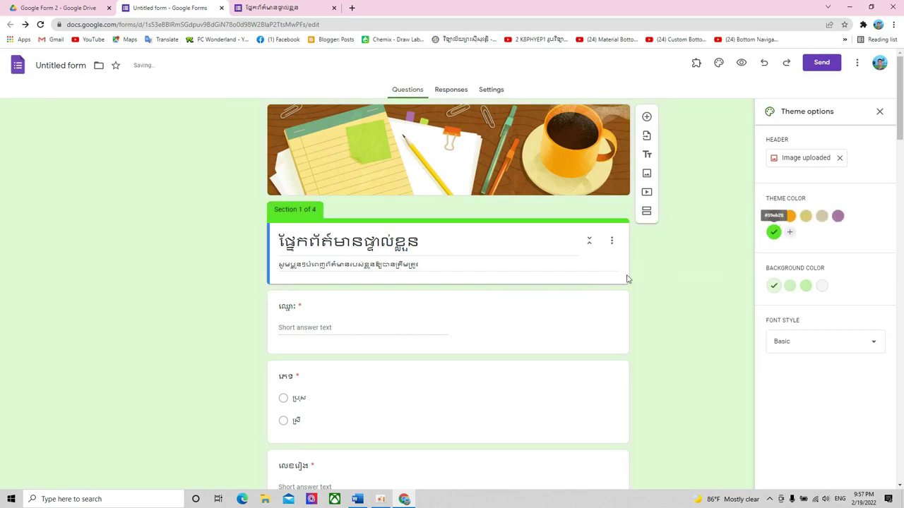
- Choose the medium green background shade and scroll through the restyled form
scroll(639, 271, down, 3)
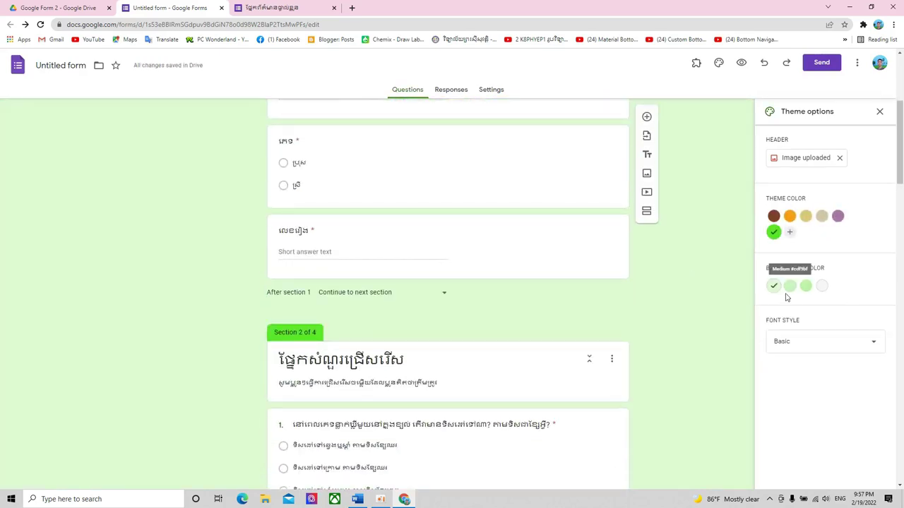
click(790, 285)
scroll(657, 292, up, 3)
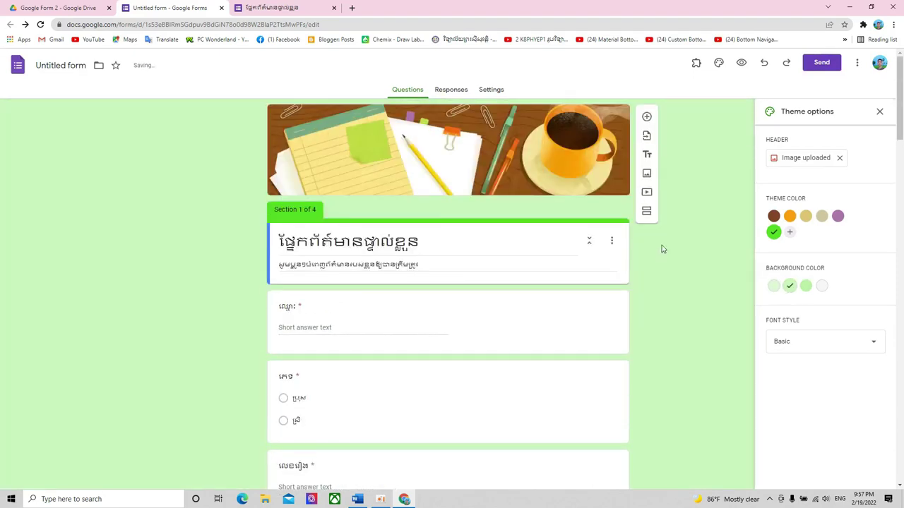
scroll(585, 251, down, 4)
scroll(586, 252, down, 12)
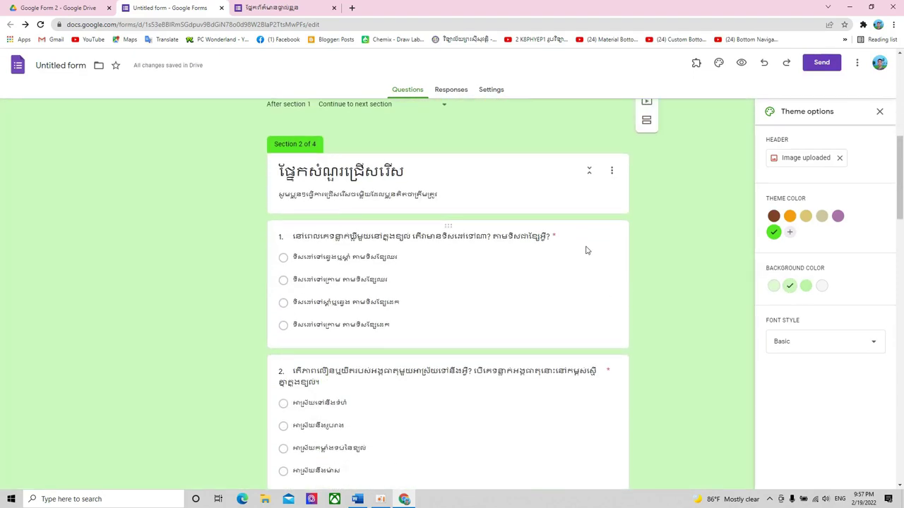
scroll(587, 246, down, 4)
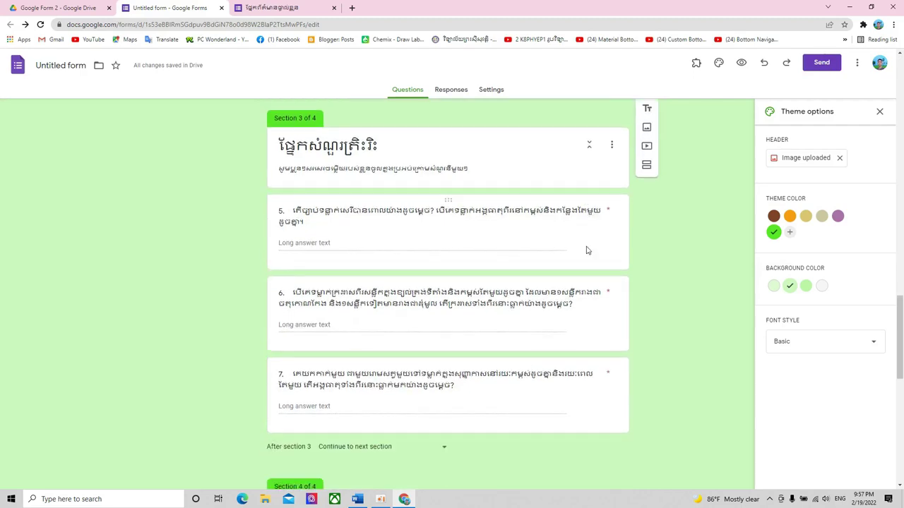
- Close the old preview tab and open a fresh preview of the form
click(334, 8)
click(740, 64)
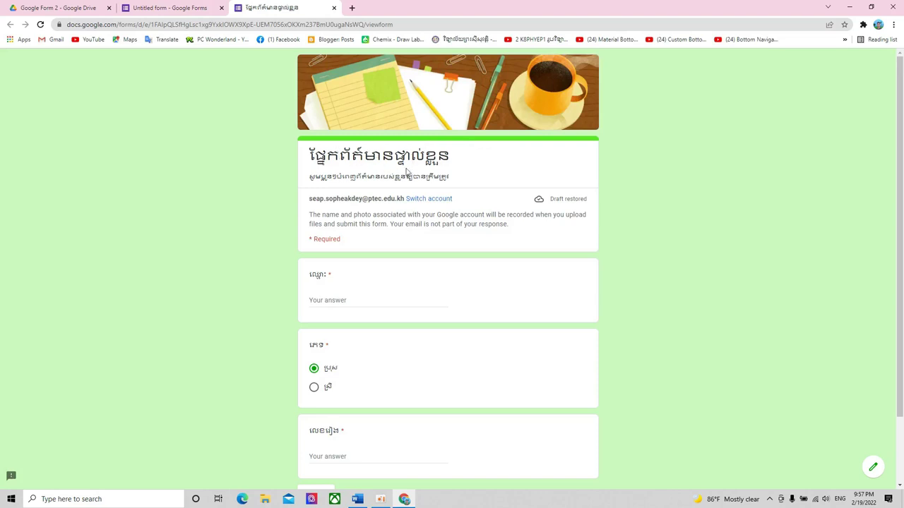
drag(311, 177, 462, 179)
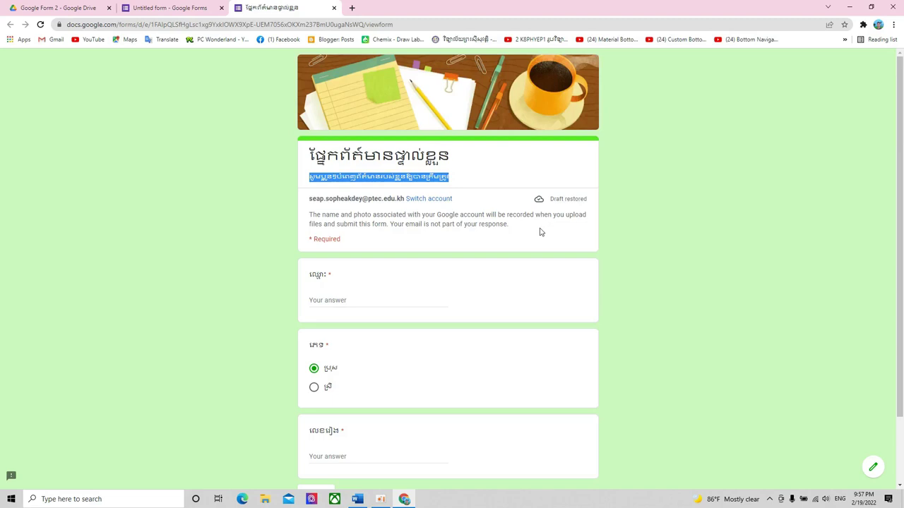
scroll(540, 233, down, 2)
scroll(382, 335, up, 2)
- Answer the name and number questions in the preview and continue to the next section
click(353, 305)
scroll(355, 320, down, 2)
click(338, 365)
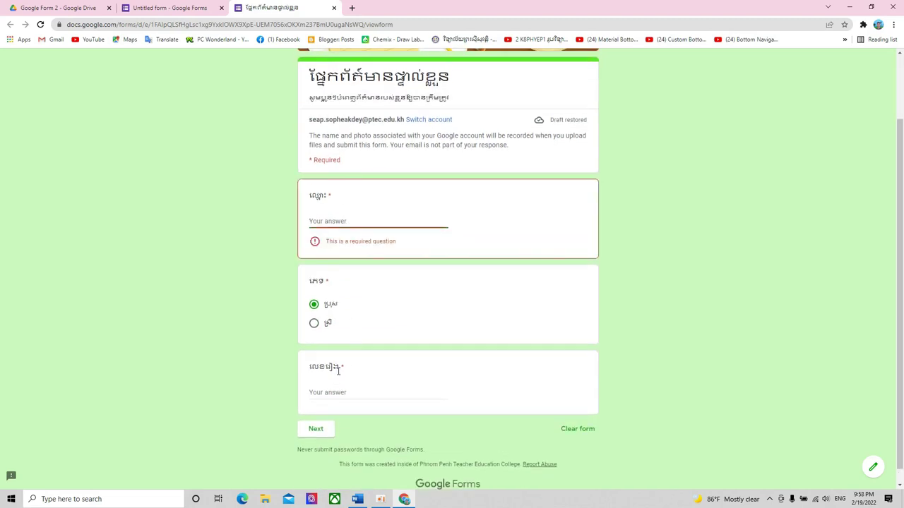
click(339, 223)
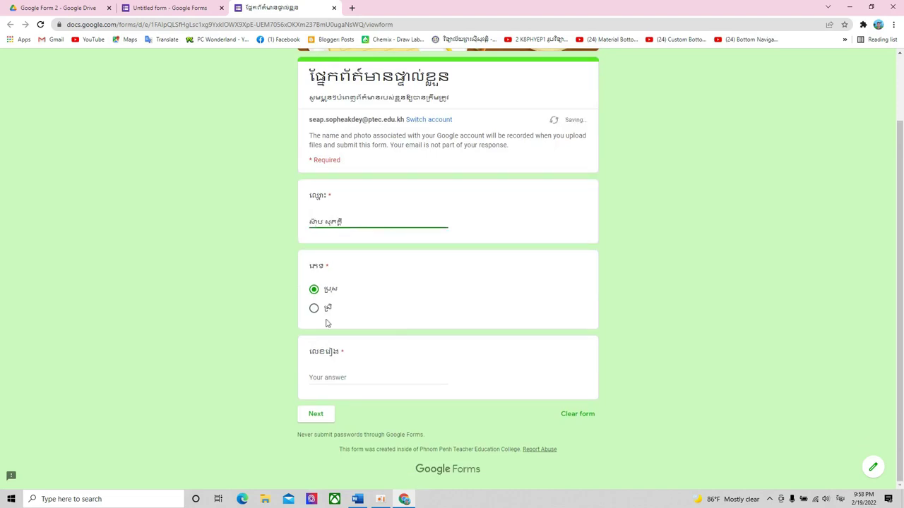
click(338, 378)
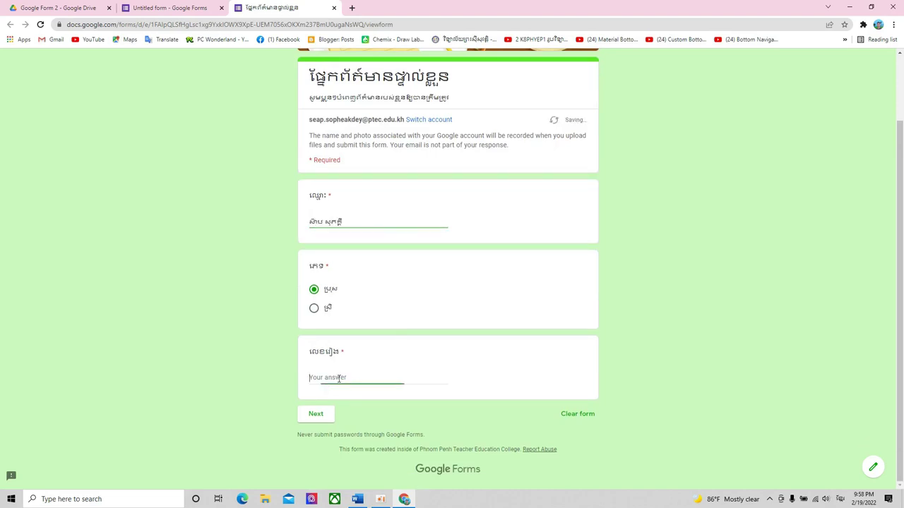
text(៧៣)
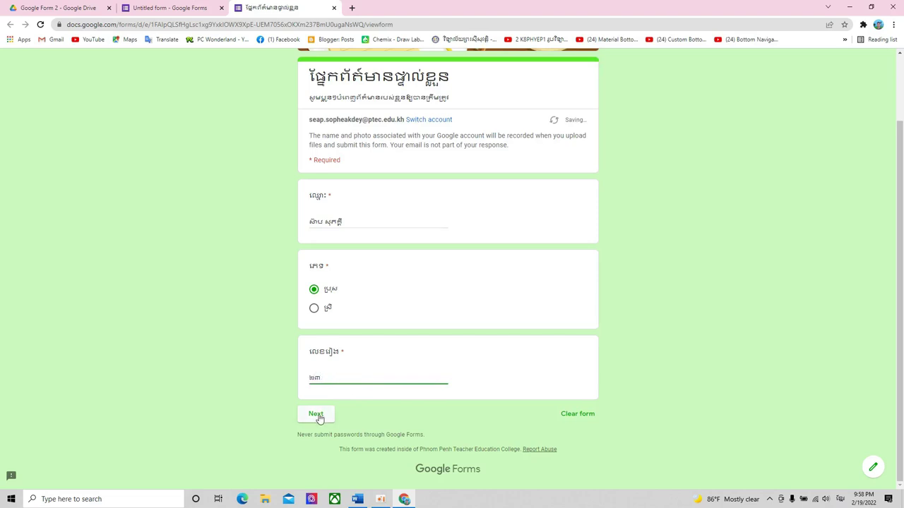
click(318, 415)
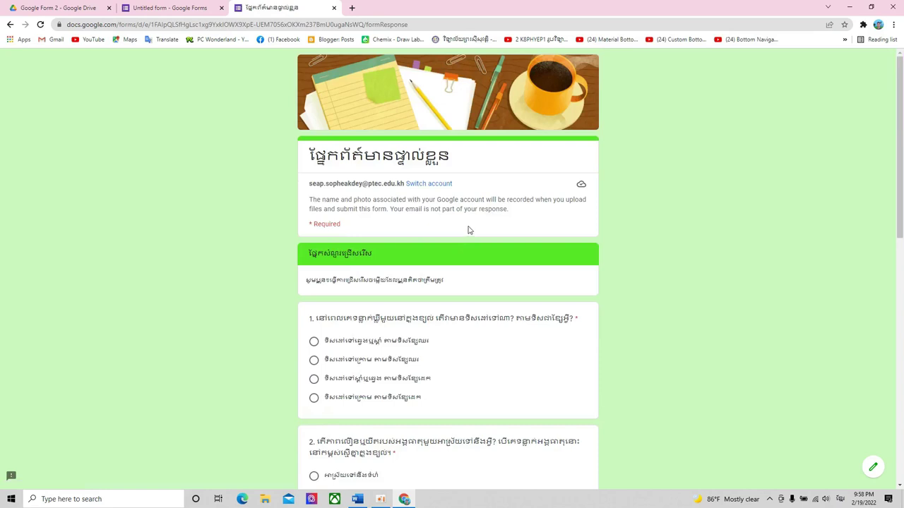
- Highlight the green section title and page title text in the multiple-choice section
scroll(467, 230, down, 1)
drag(308, 206, 406, 212)
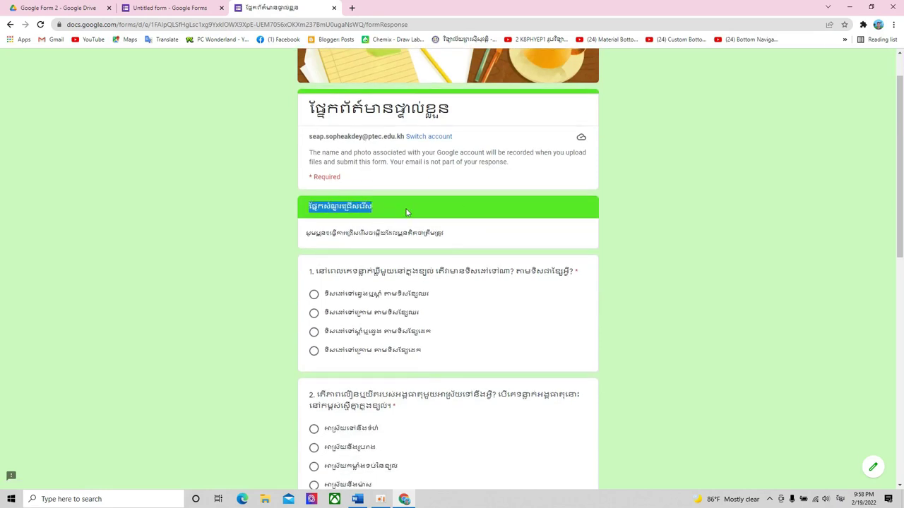
double_click(399, 112)
click(477, 113)
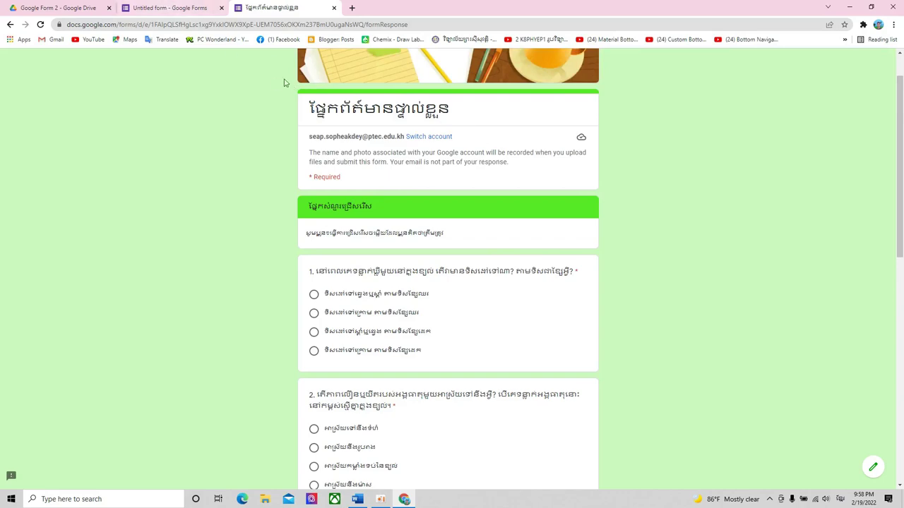
- Replace the Section 1 heading with the Khmer quiz title 'កម្រងសំណួរតេស្ត'
click(161, 7)
scroll(390, 210, up, 20)
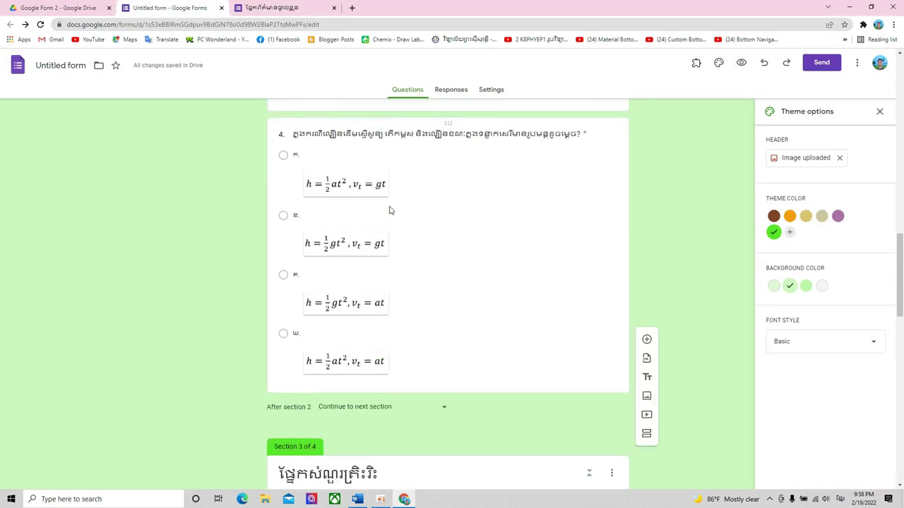
scroll(389, 210, up, 3)
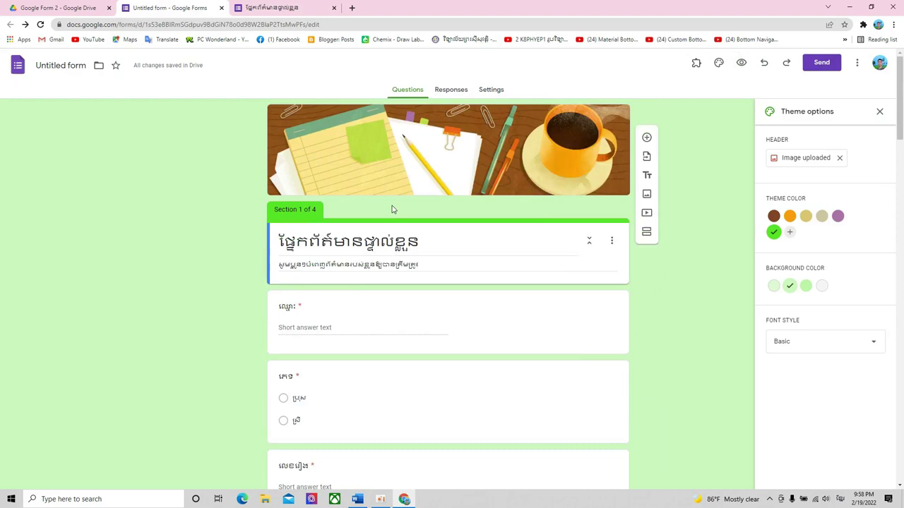
triple_click(353, 243)
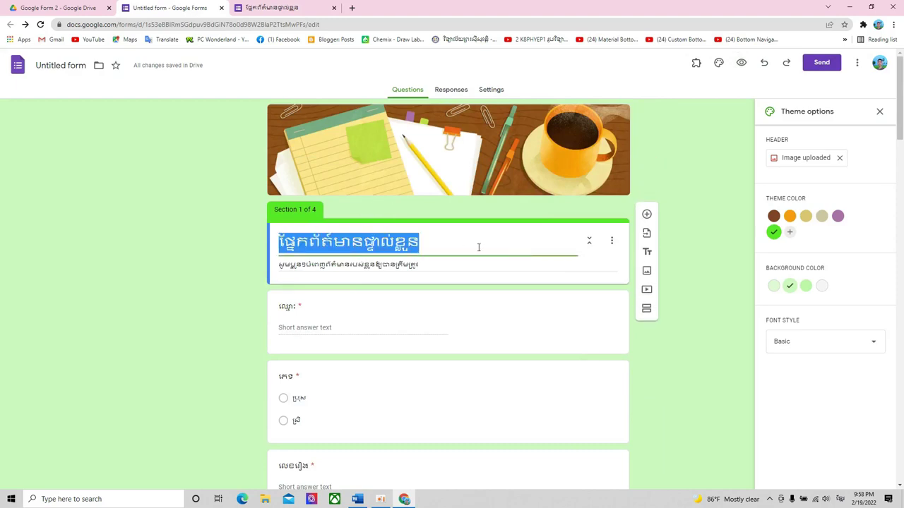
text(កម្រង)
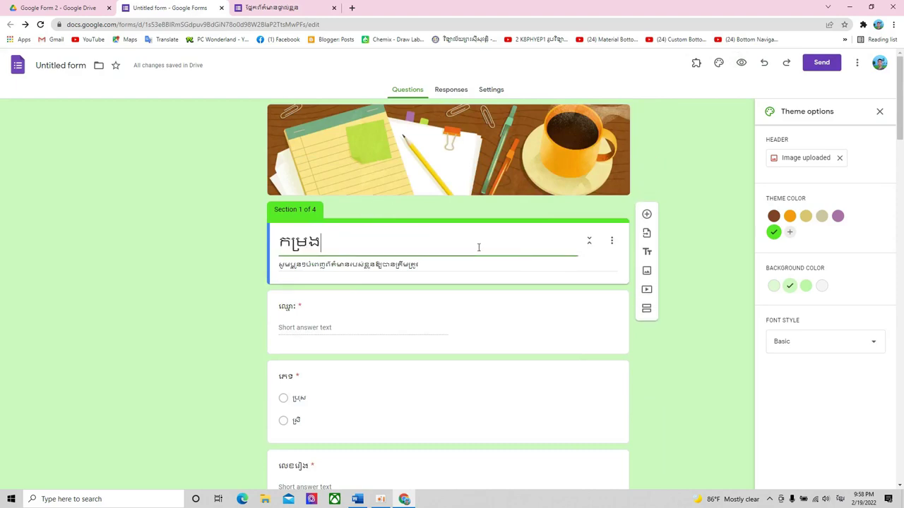
text(សំណួរគេស្ត)
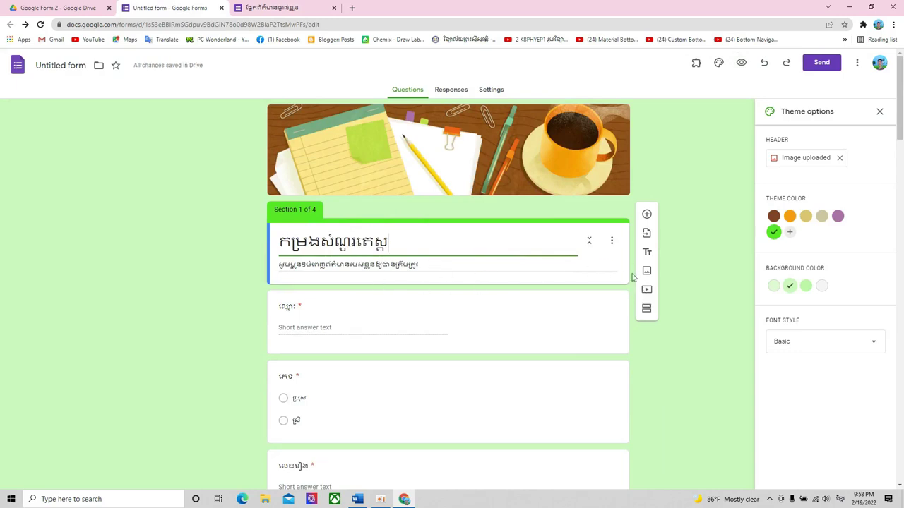
click(631, 252)
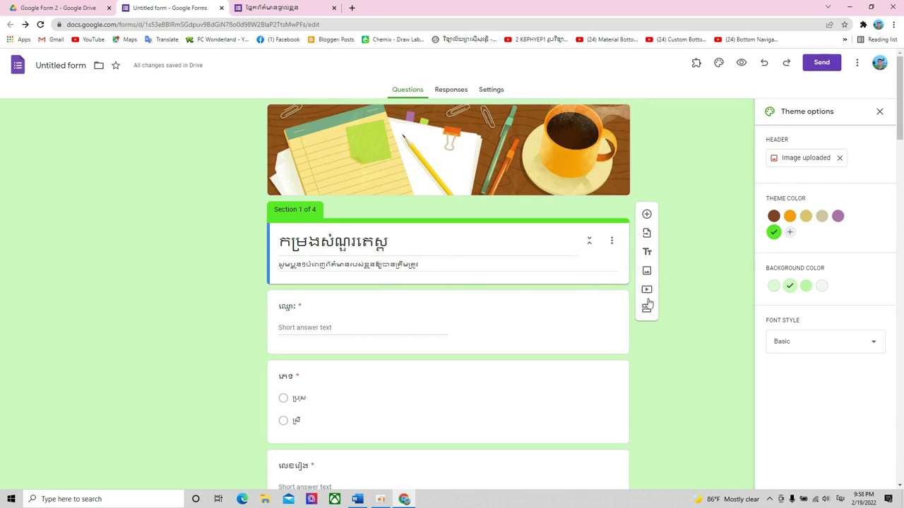
- Add a new section and move Section 1's description into Section 2's description
click(645, 311)
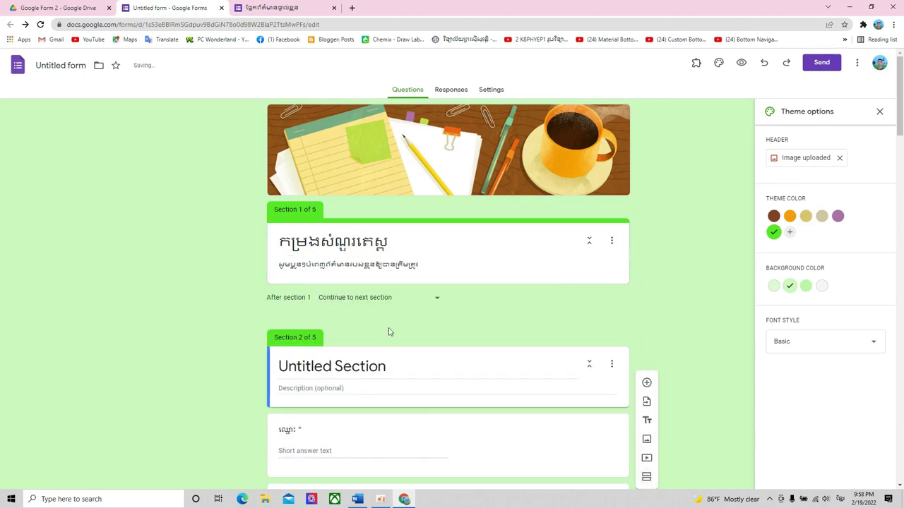
scroll(381, 256, down, 3)
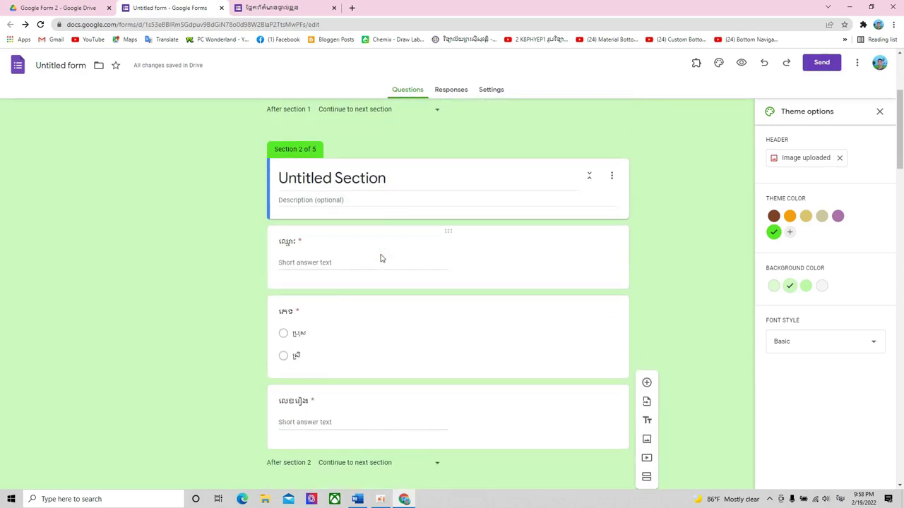
scroll(381, 258, up, 3)
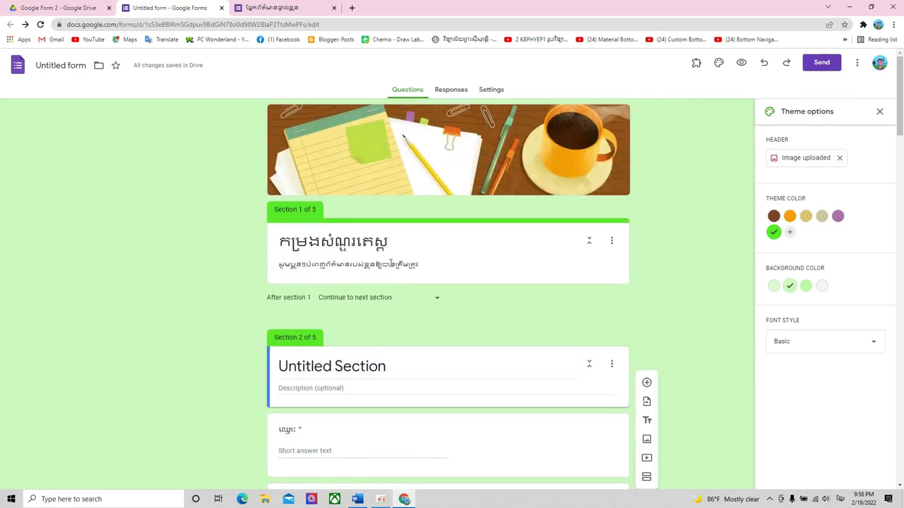
triple_click(388, 267)
key(ctrl+x)
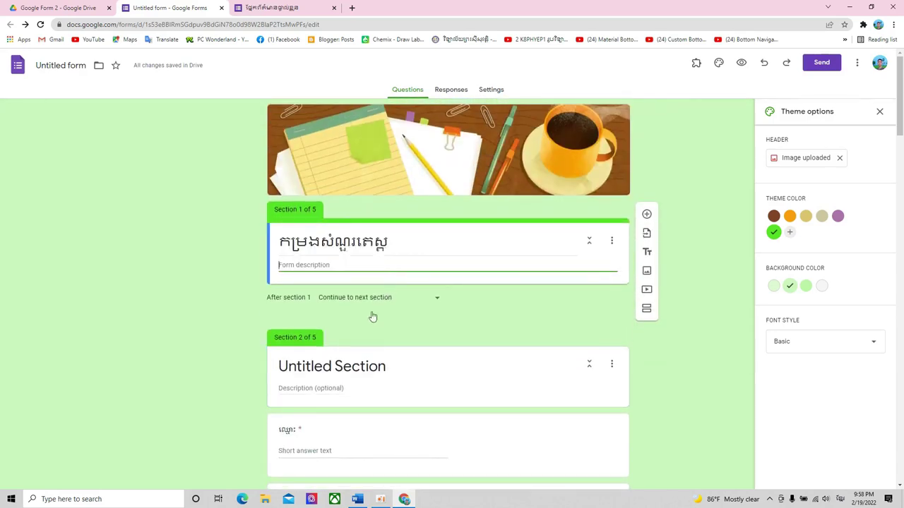
click(339, 388)
key(ctrl+v)
- Title Section 2 'ផ្នែកព័ត៌មានផ្ទាល់ខ្លួន' in place of Untitled Section
triple_click(362, 365)
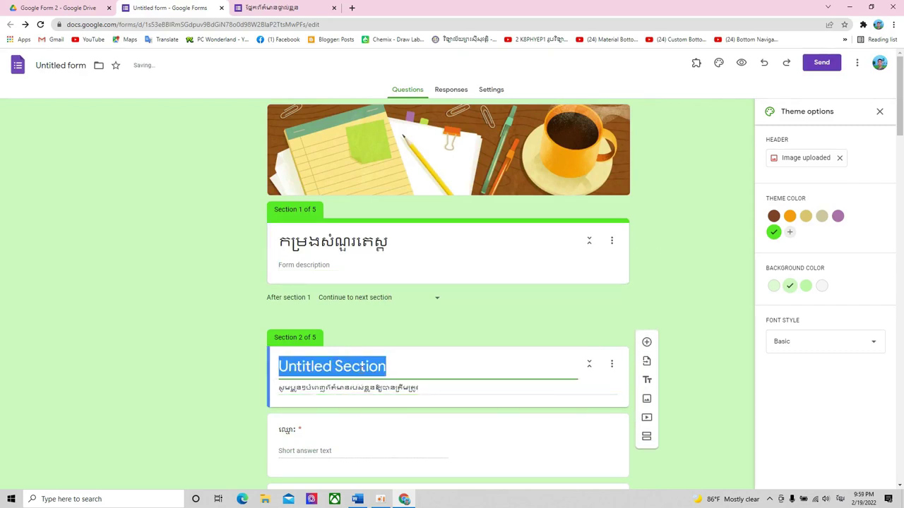
text(ផ្ន)
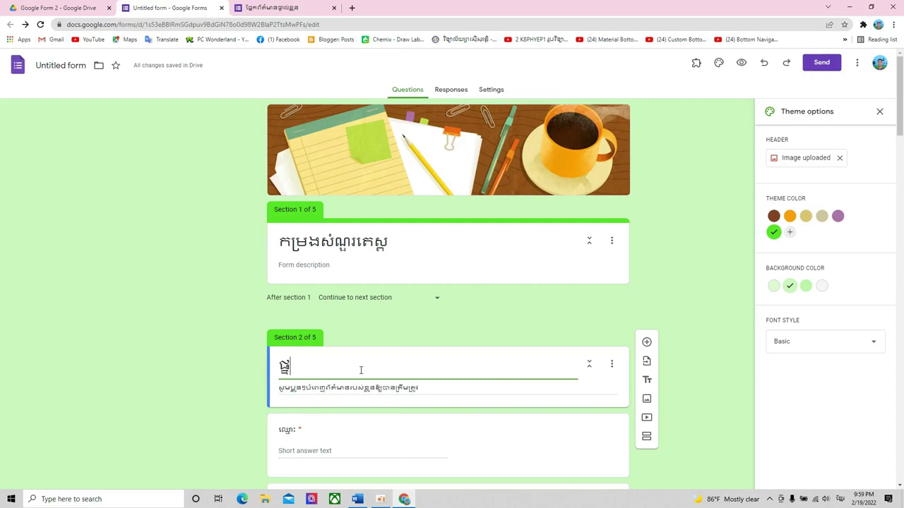
text(ែកព័ត៌)
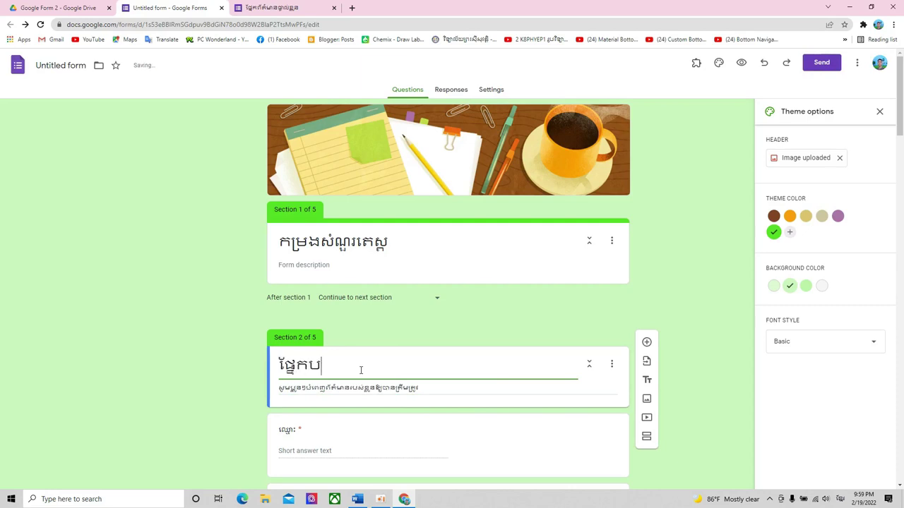
key(BackSpace)
key(BackSpace)
key(BackSpace)
key(BackSpace)
text(ព័ត៌មានផ្ទ)
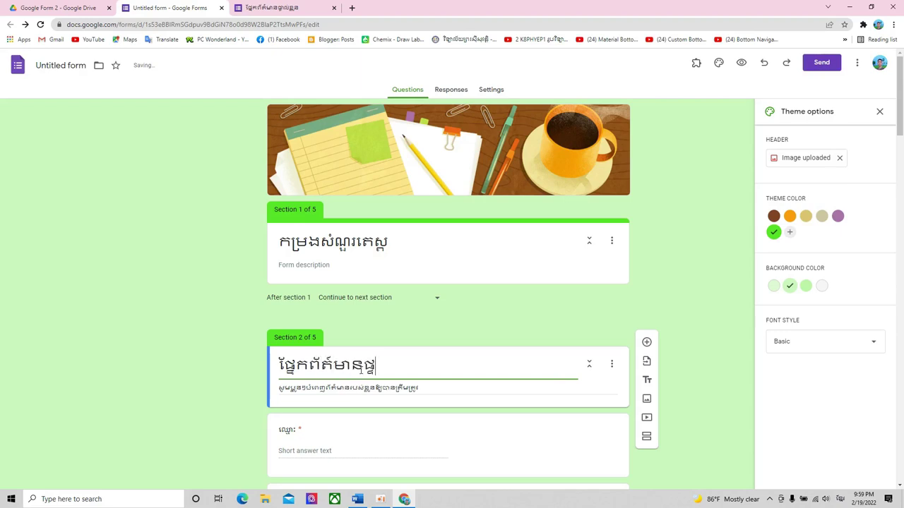
text(ាល់ខ្លួន)
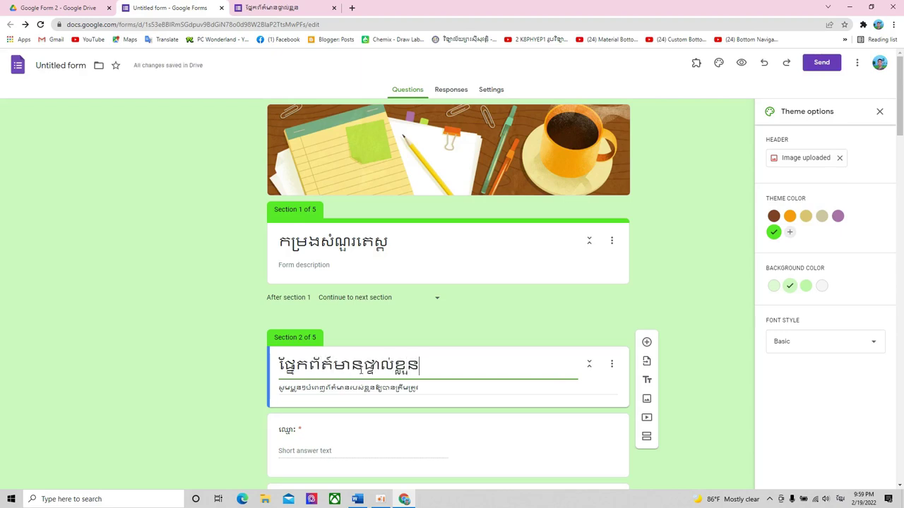
click(344, 268)
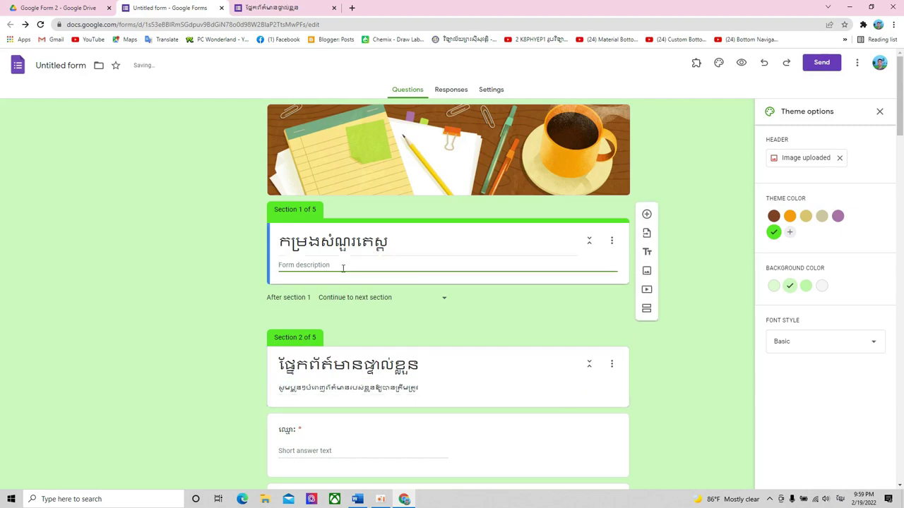
- Write a Khmer introductory description under Section 1, close Theme options and open the preview
text(កម្រងសំណួរនេះធ្វើឡើងសម្រាប់តេស្តសម)
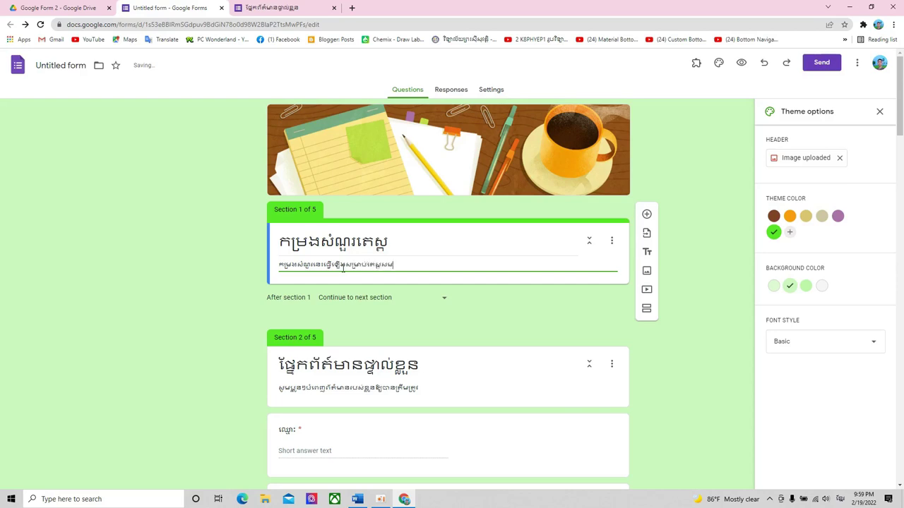
text(ត្ថភាពខ្លួនឯងទាំងអស់គ្នា ខ្ញុំស្ម)
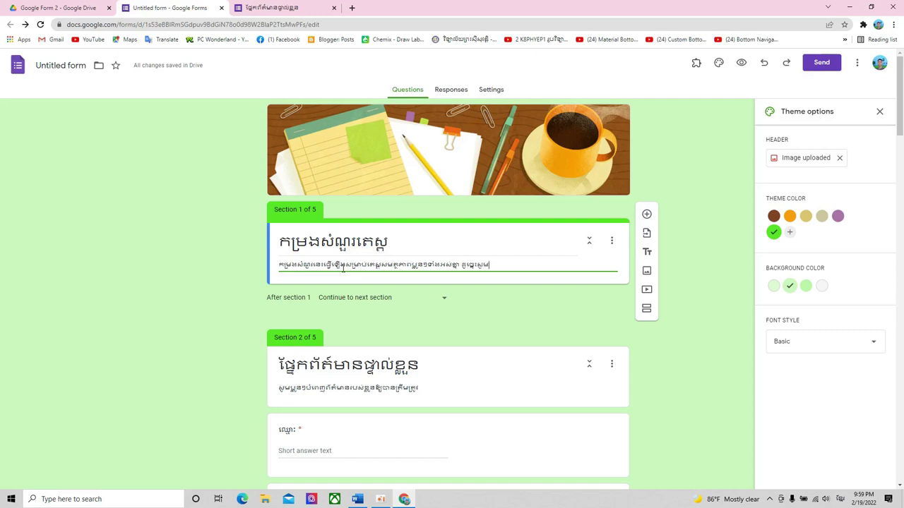
text(ើ)
text(ក)
text(្)
text(ំន)
text(ន)
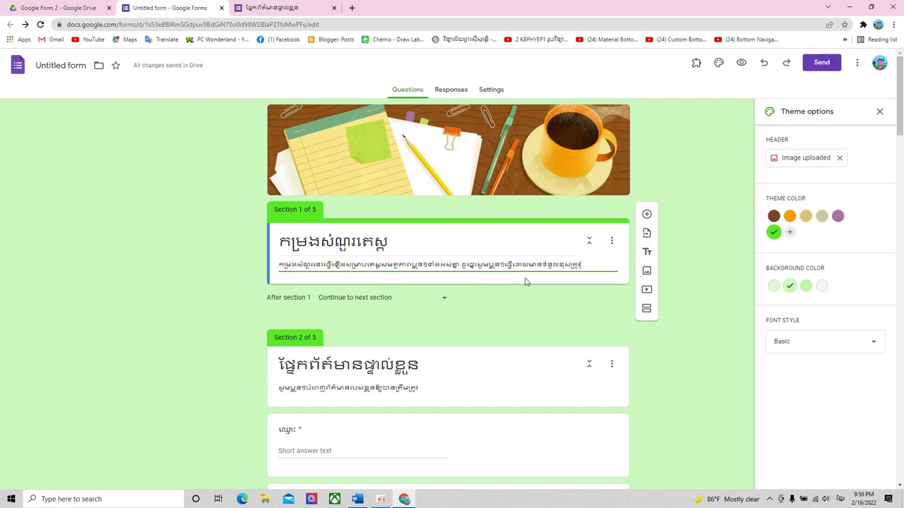
click(880, 112)
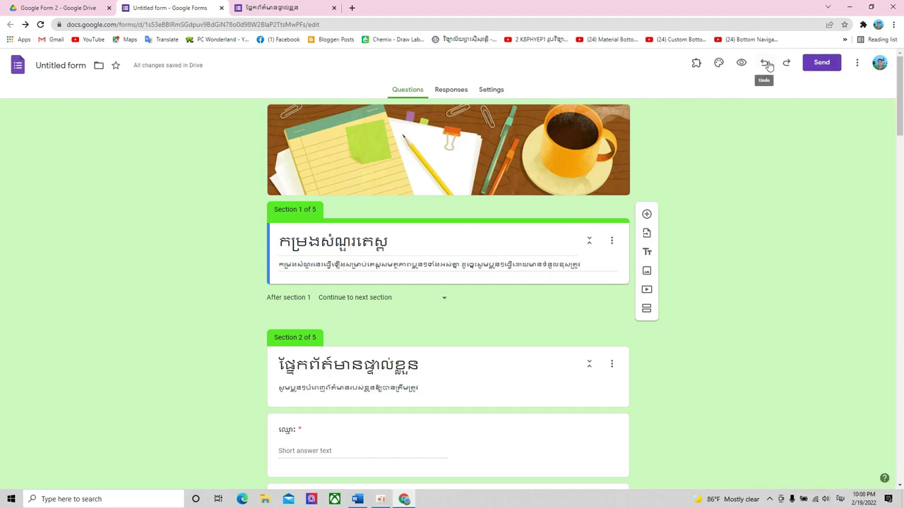
click(740, 63)
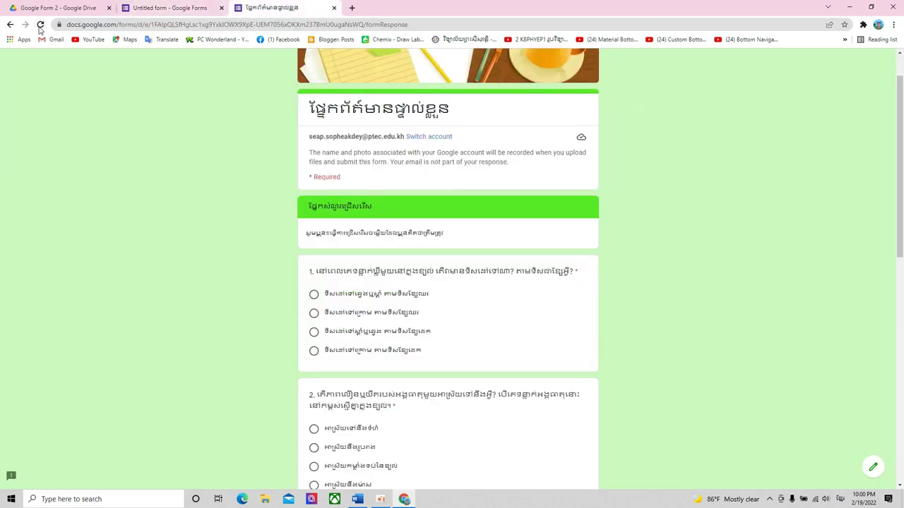
- Open a fresh preview of the updated form and advance past the personal-info section
click(40, 26)
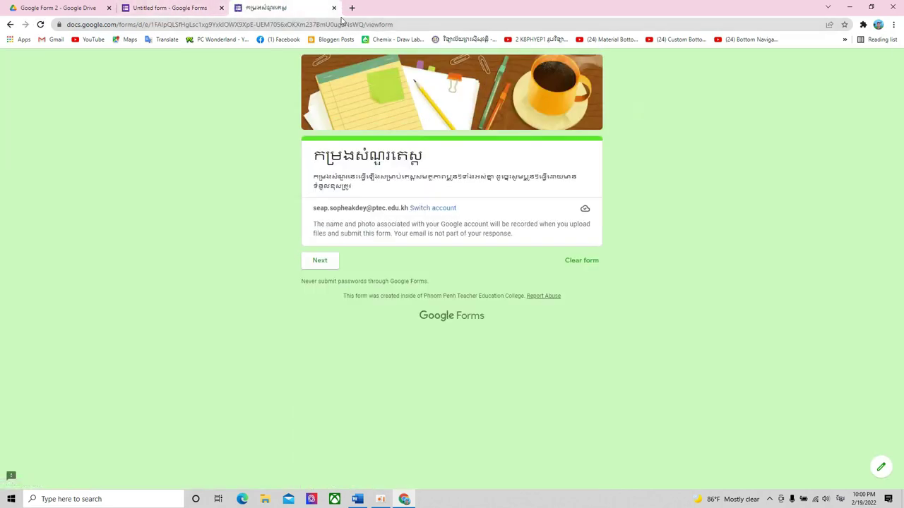
click(334, 7)
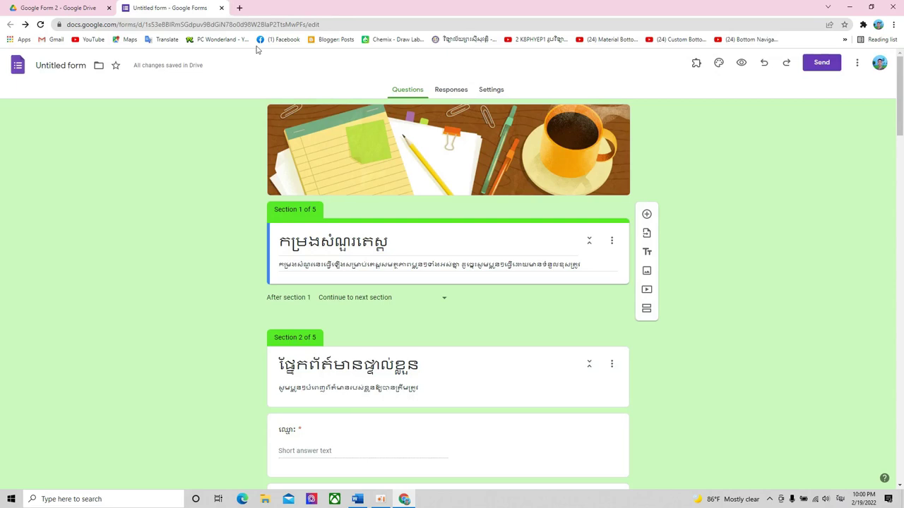
click(741, 65)
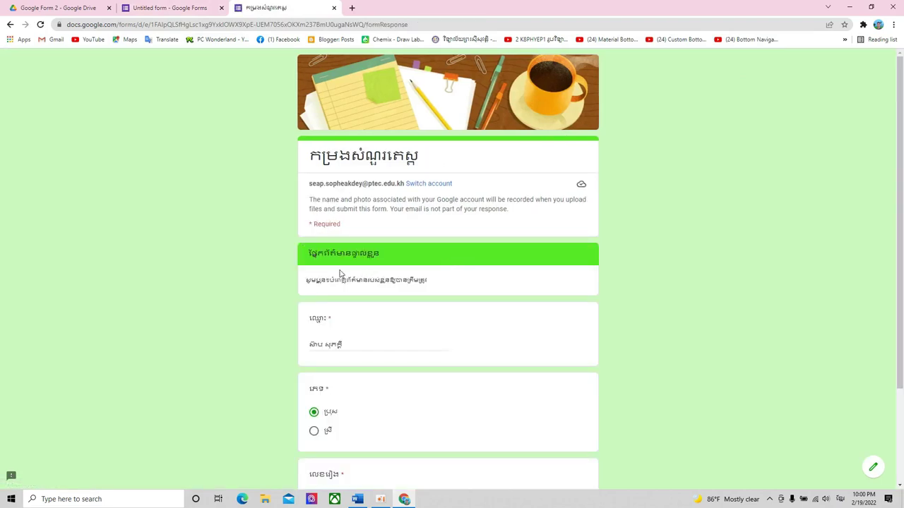
scroll(340, 274, down, 2)
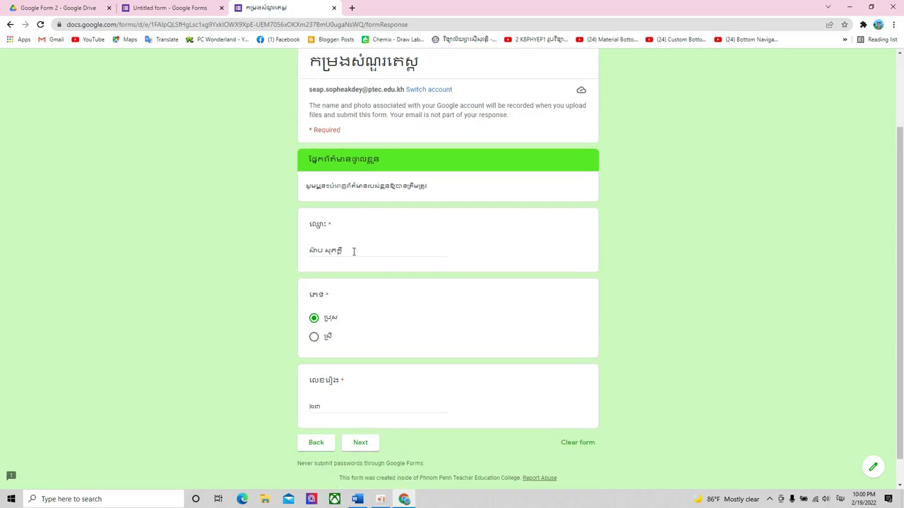
click(354, 251)
scroll(368, 354, up, 2)
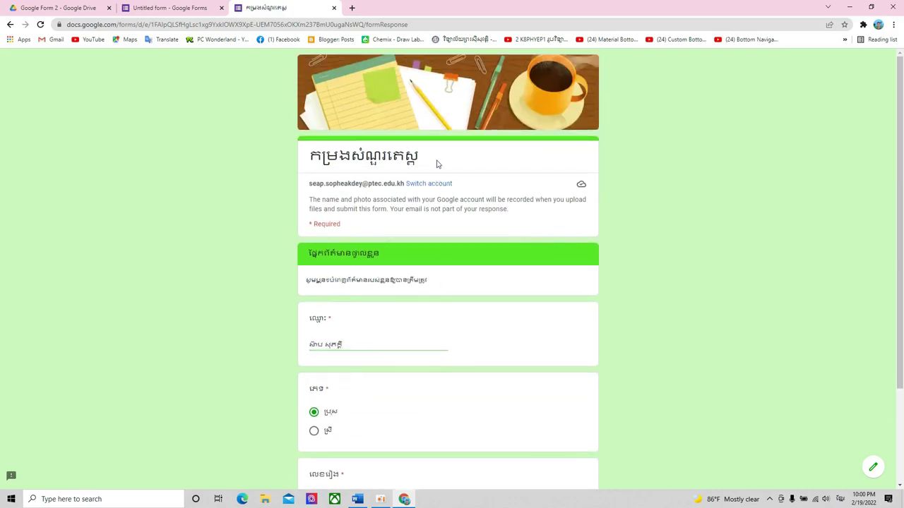
click(437, 164)
scroll(431, 165, down, 3)
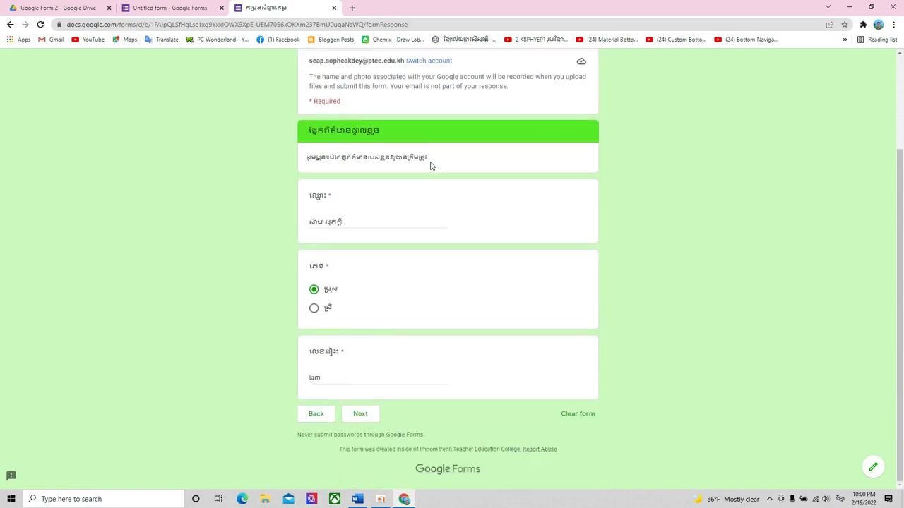
click(360, 417)
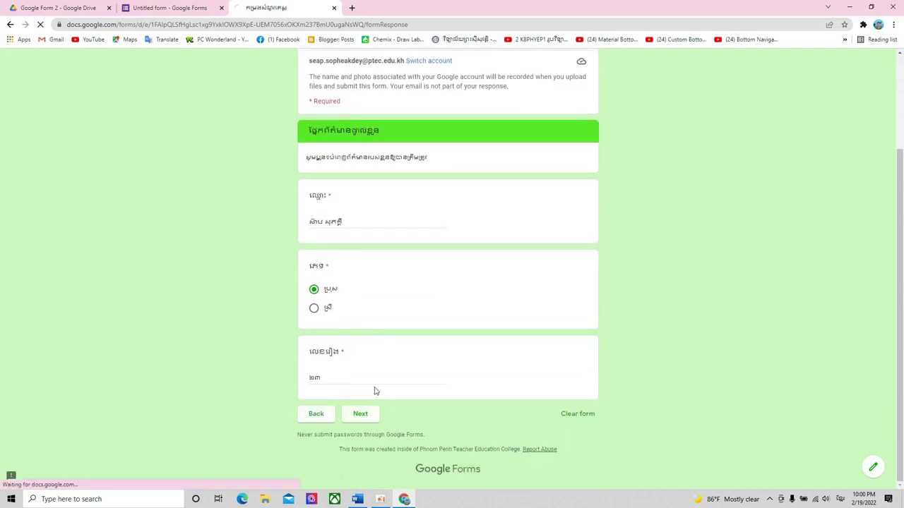
- Answer multiple-choice questions 1–4, choosing formula option ខ for question 4
scroll(386, 170, down, 2)
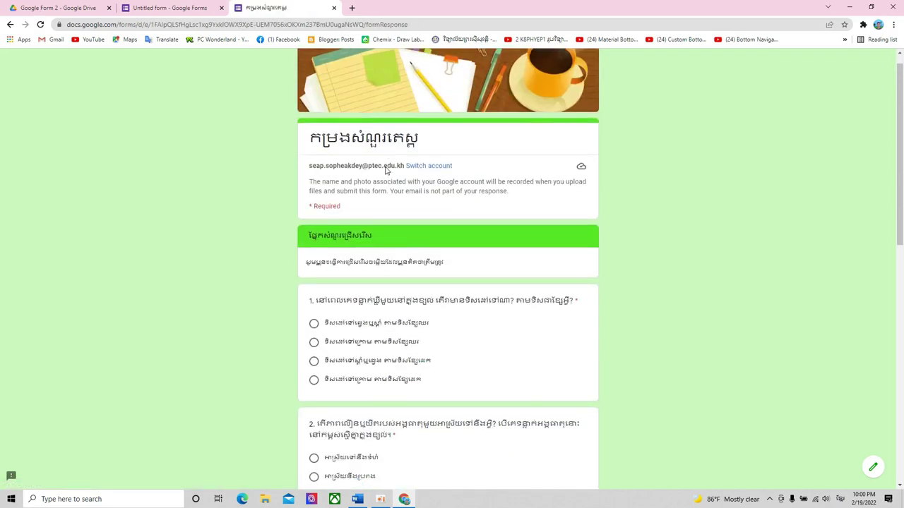
scroll(395, 163, down, 2)
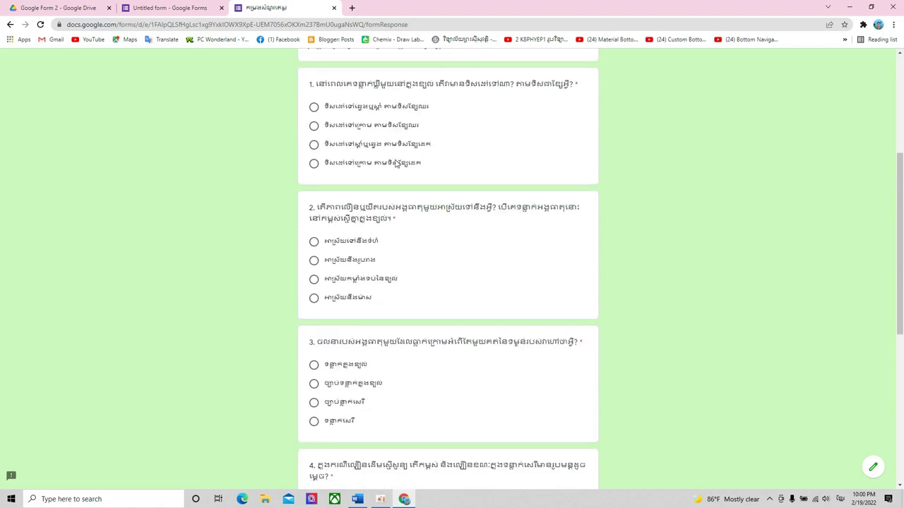
scroll(395, 163, up, 1)
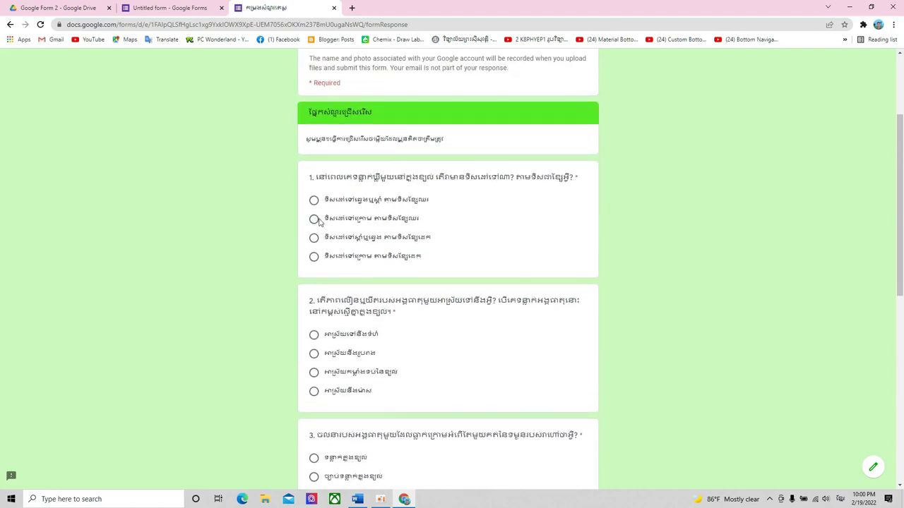
click(315, 221)
scroll(315, 225, down, 2)
click(317, 259)
scroll(327, 260, down, 4)
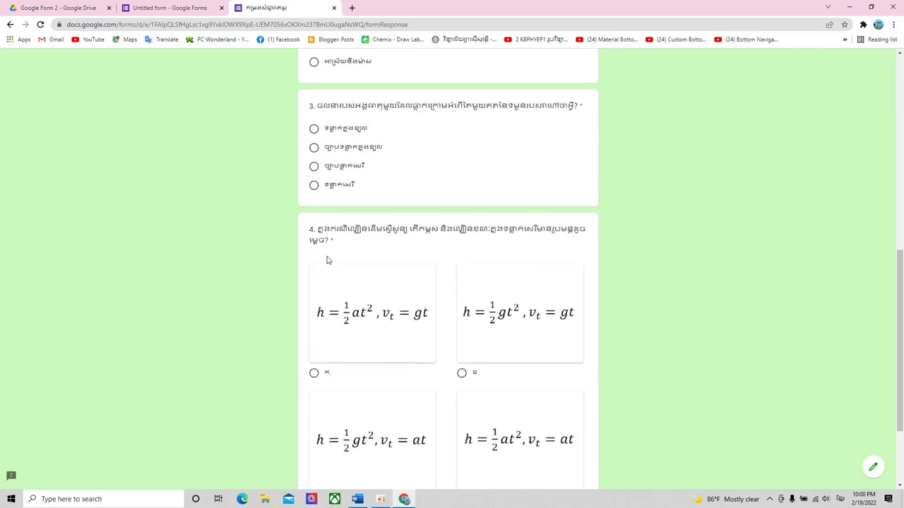
click(329, 170)
scroll(343, 188, down, 2)
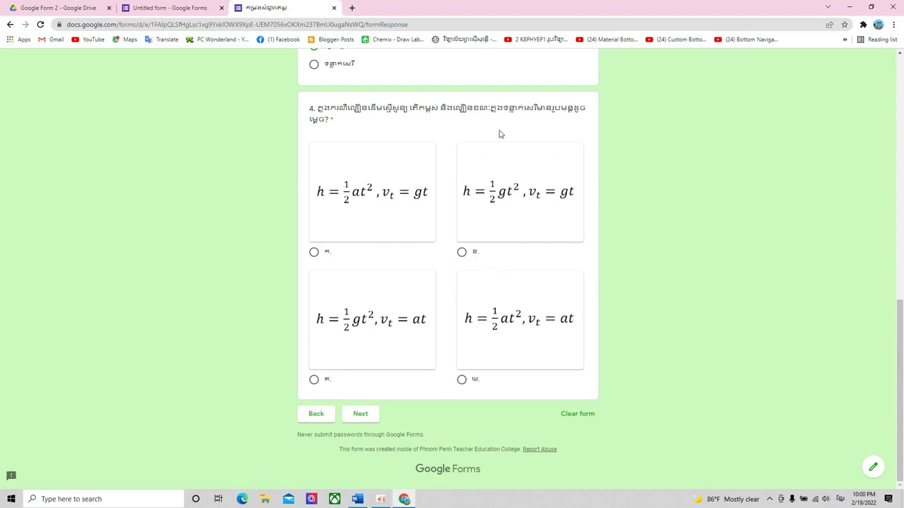
click(470, 256)
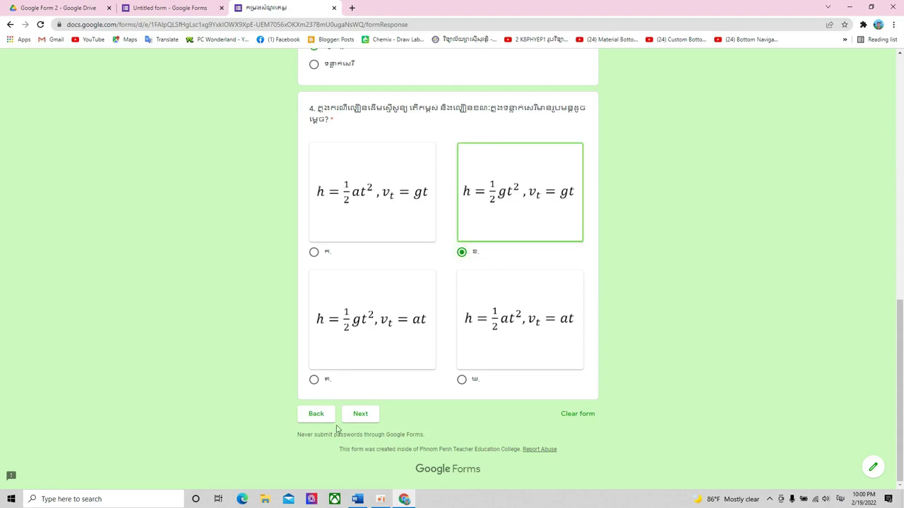
scroll(373, 418, up, 8)
scroll(375, 415, down, 3)
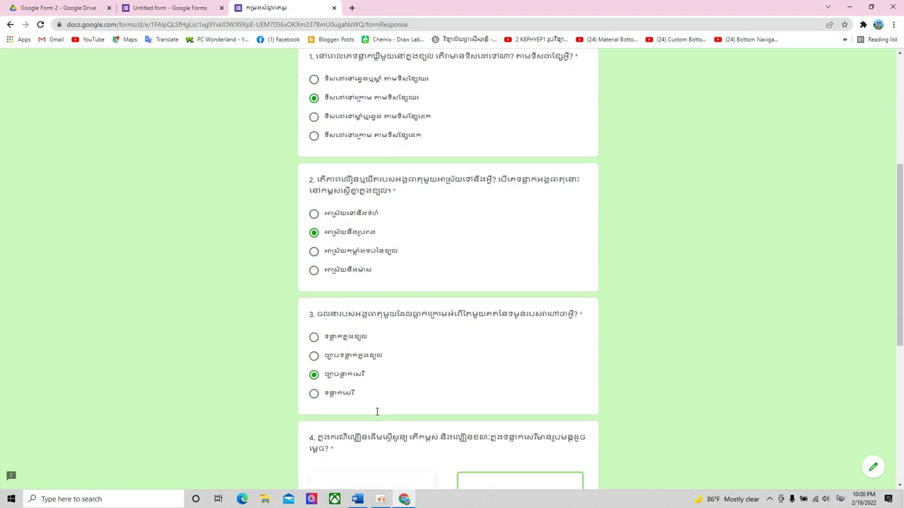
scroll(395, 418, down, 5)
- In the next section, enter short Khmer answers for questions 5, 6 and 7
click(366, 418)
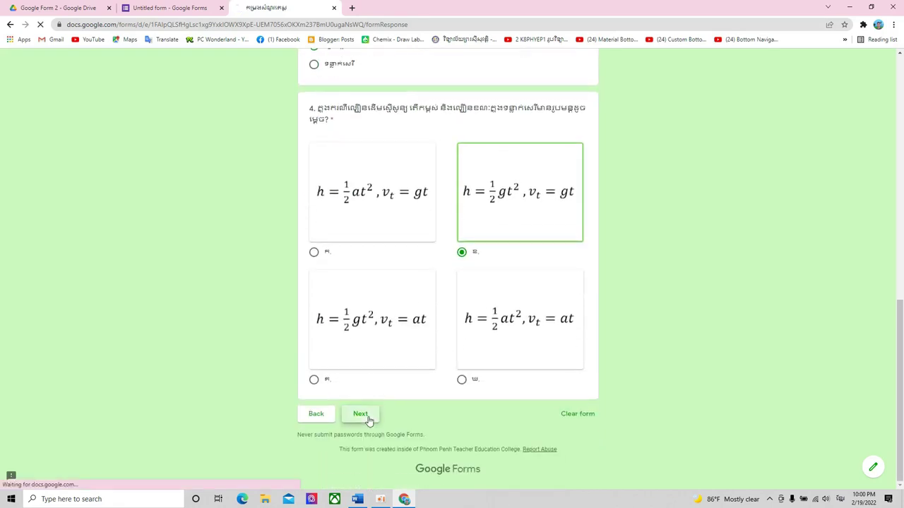
scroll(478, 262, down, 2)
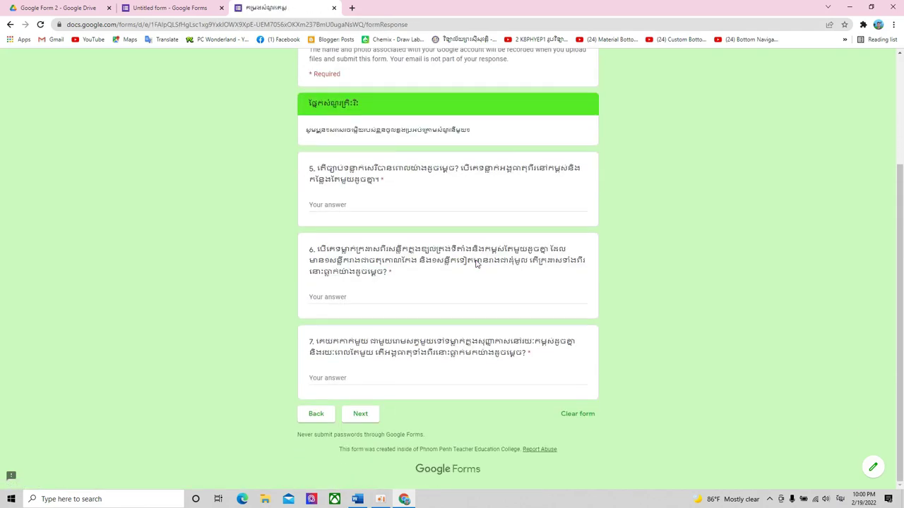
click(377, 207)
text(កក)
click(344, 297)
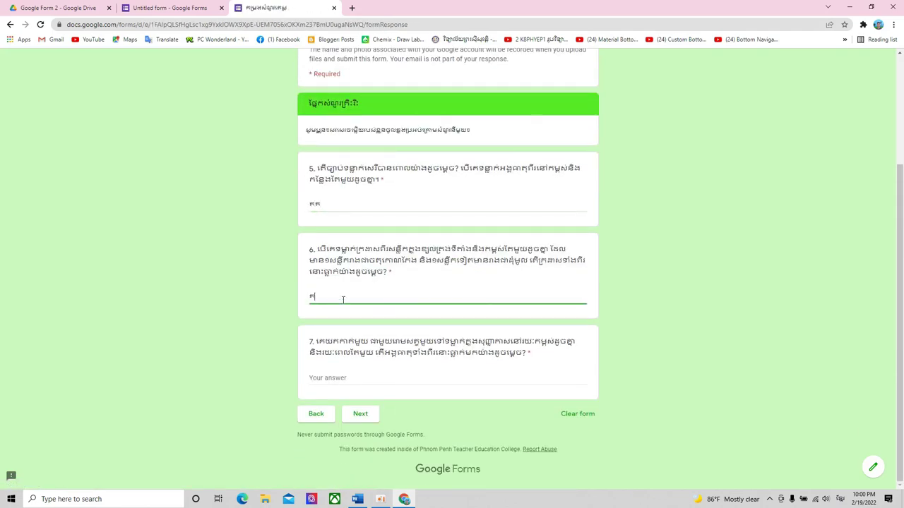
text(កក)
key(BackSpace)
text(ក)
click(345, 377)
text(ឃ)
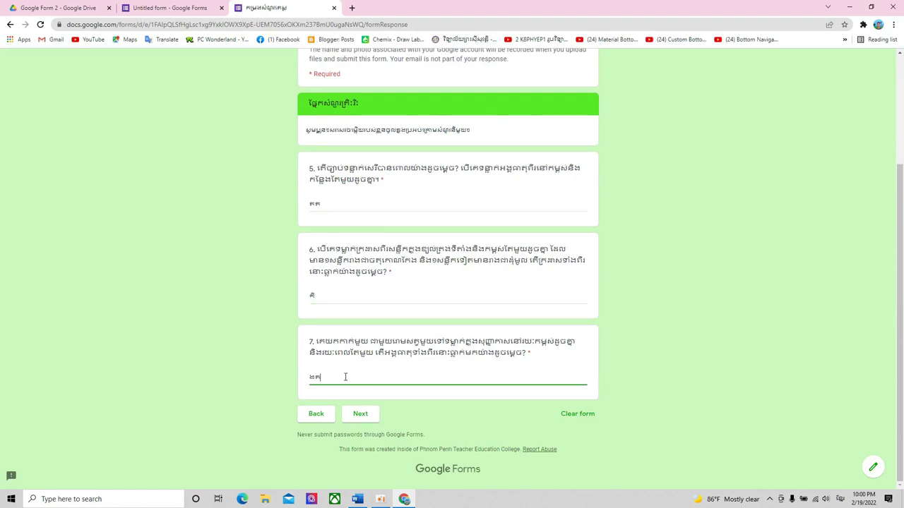
- In the file-upload section, attach 10.PNG from the Desktop to question 8
click(365, 418)
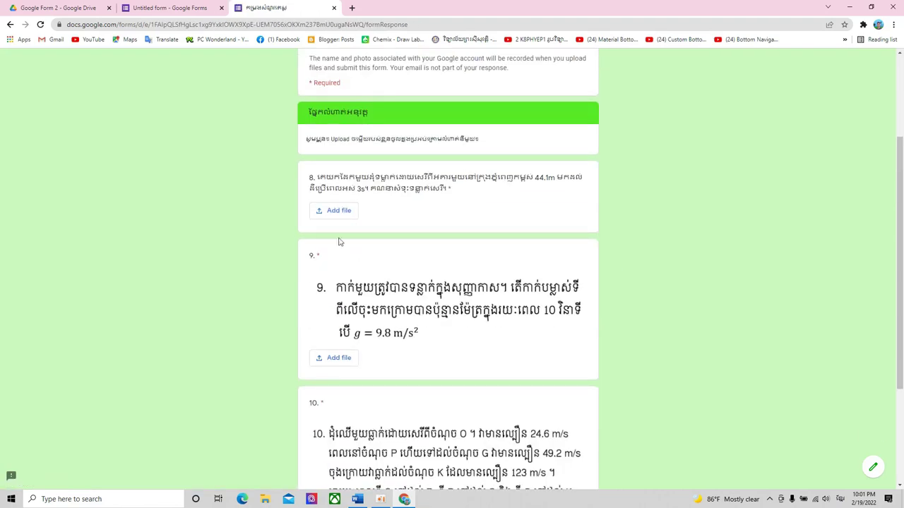
click(346, 213)
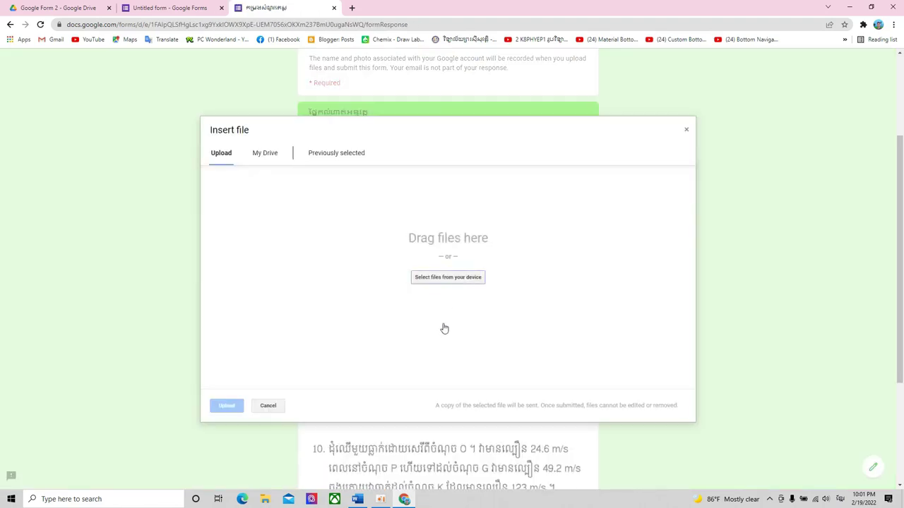
click(449, 276)
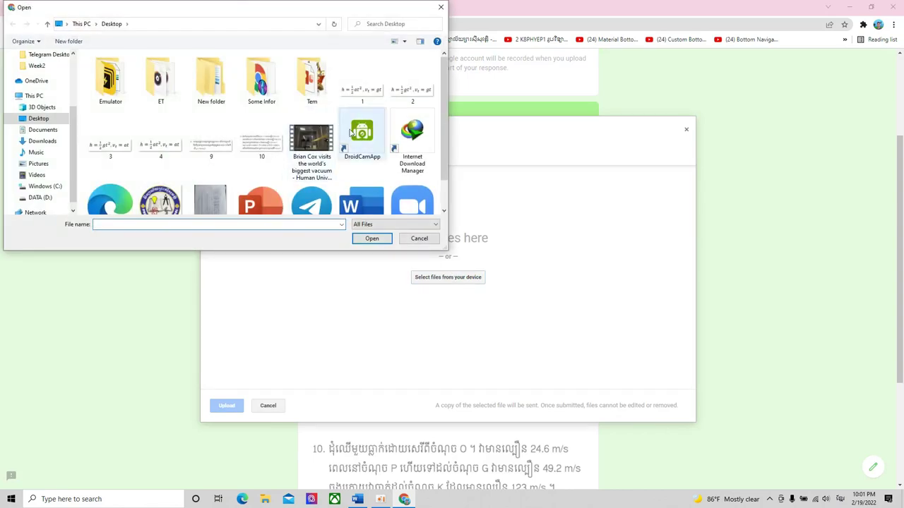
click(260, 144)
click(372, 238)
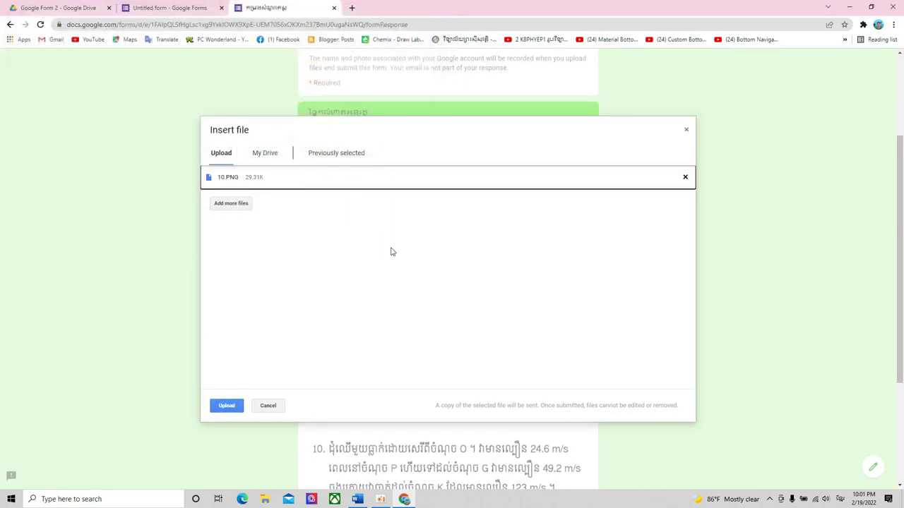
click(226, 406)
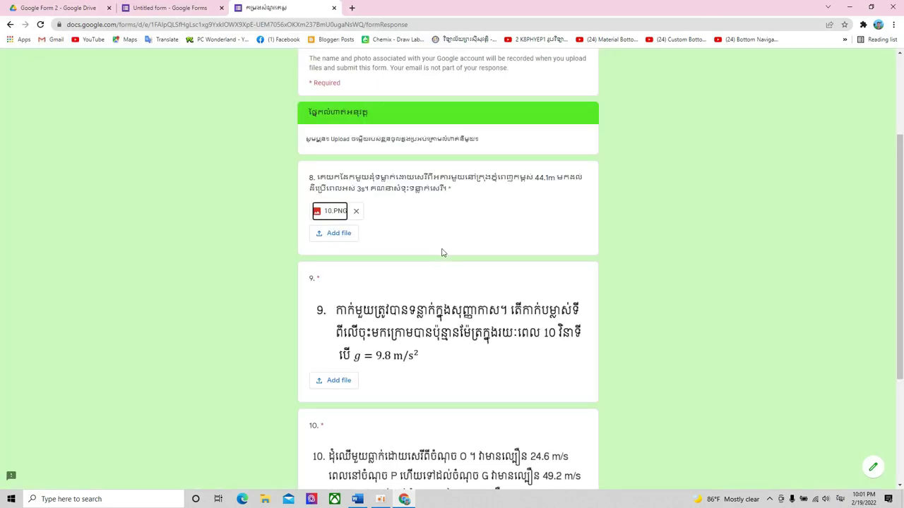
- Attach 4.PNG from the Desktop to question 9
scroll(396, 268, down, 2)
click(344, 287)
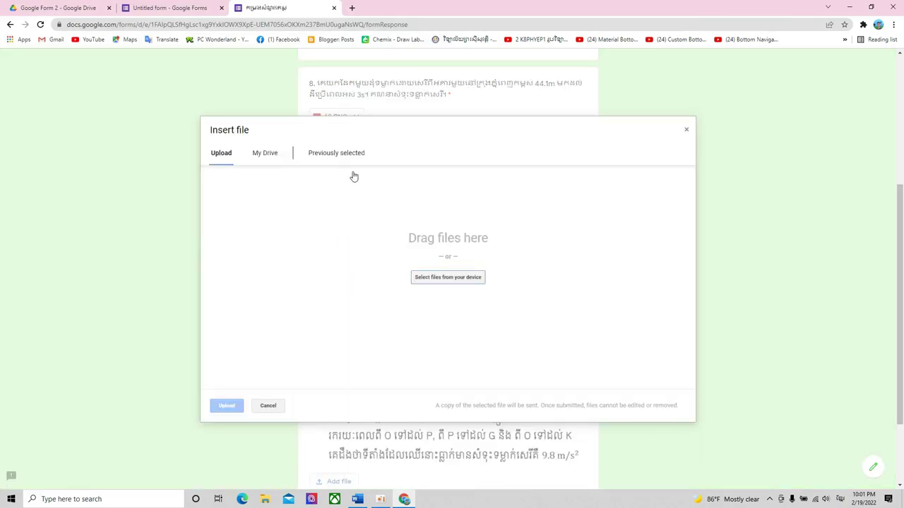
click(474, 285)
click(167, 164)
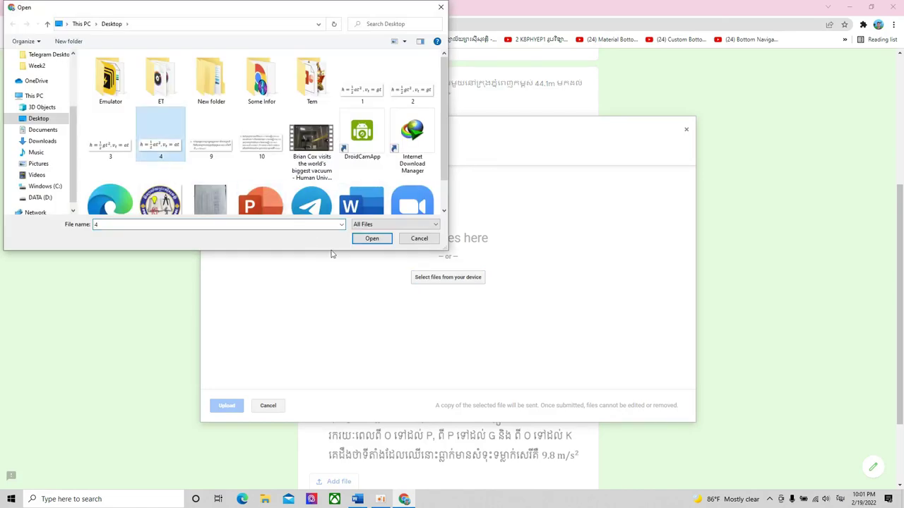
click(372, 238)
click(227, 405)
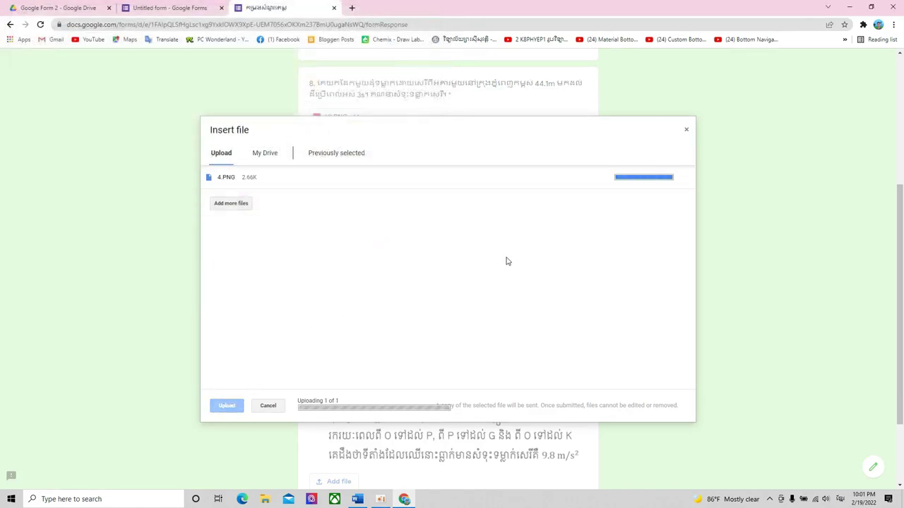
- Attach 2.PNG from the Desktop to question 10
scroll(487, 264, down, 2)
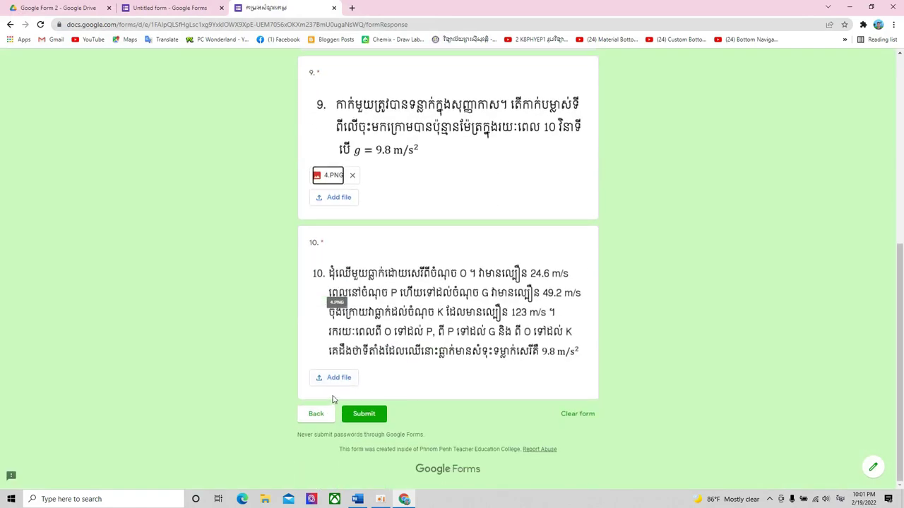
click(336, 378)
click(448, 278)
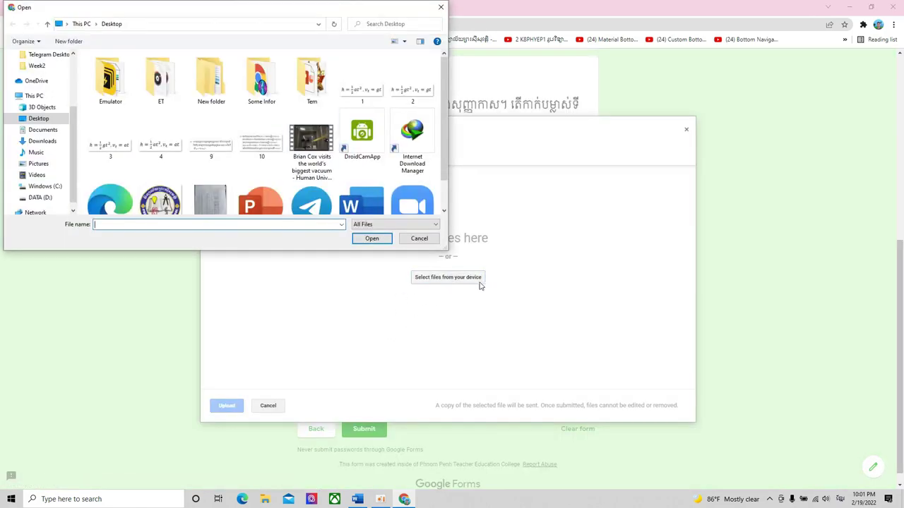
click(399, 100)
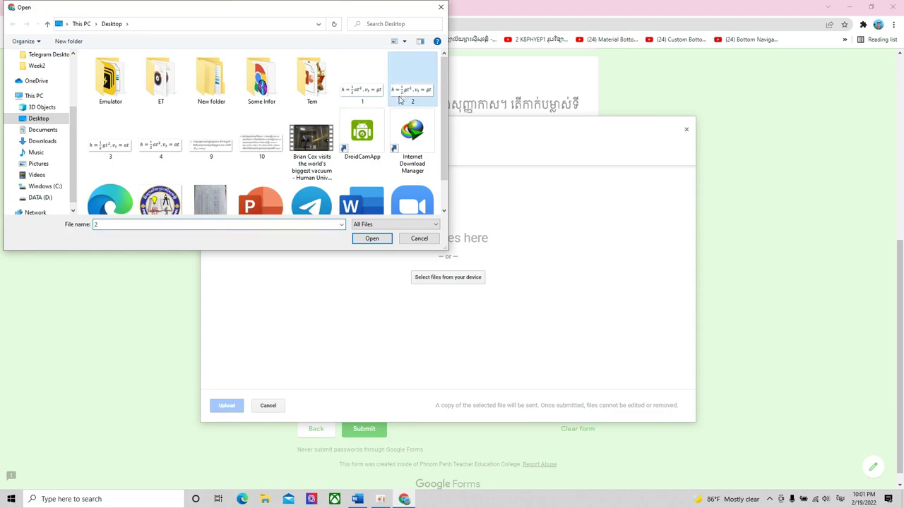
click(370, 240)
click(236, 404)
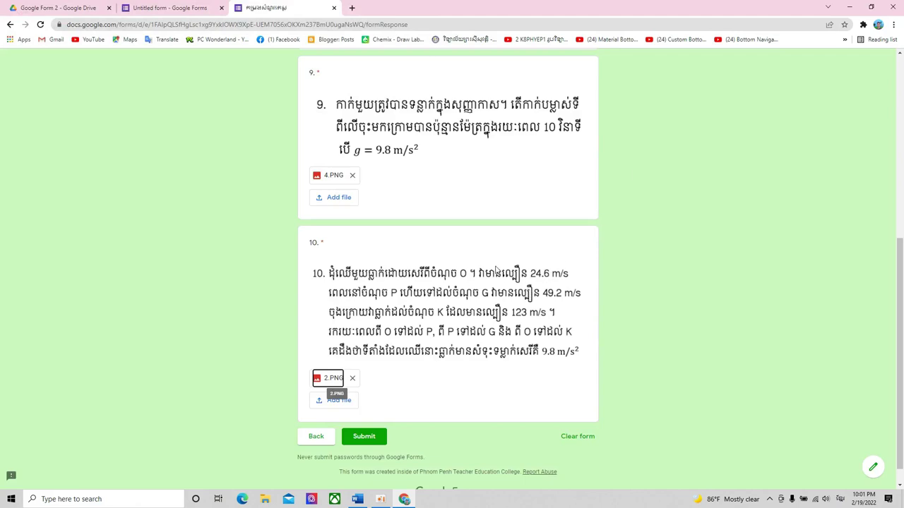
scroll(497, 269, up, 5)
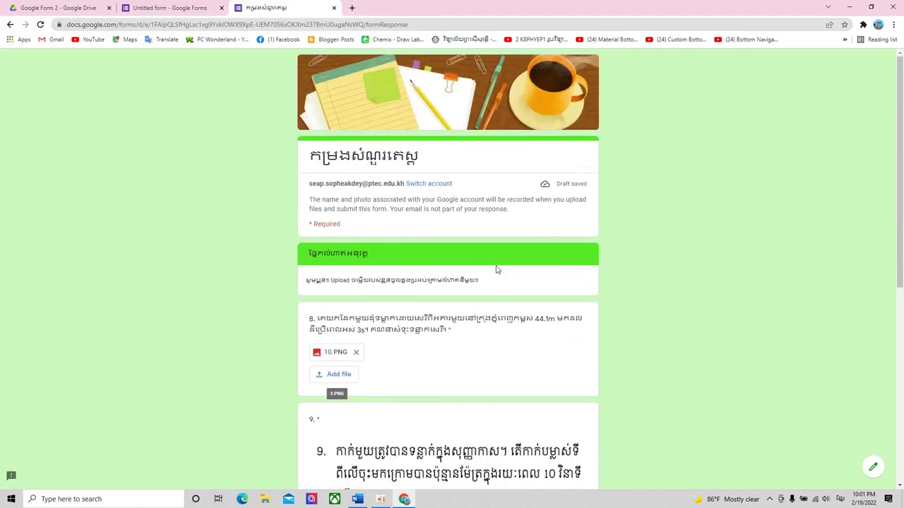
scroll(496, 269, down, 5)
- Submit the test quiz response, then return to the form editor showing 1 response
click(367, 415)
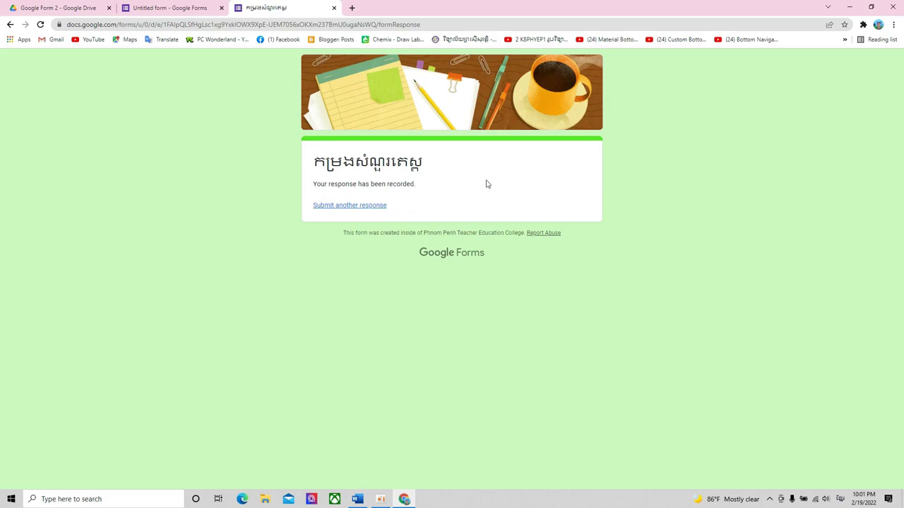
click(351, 210)
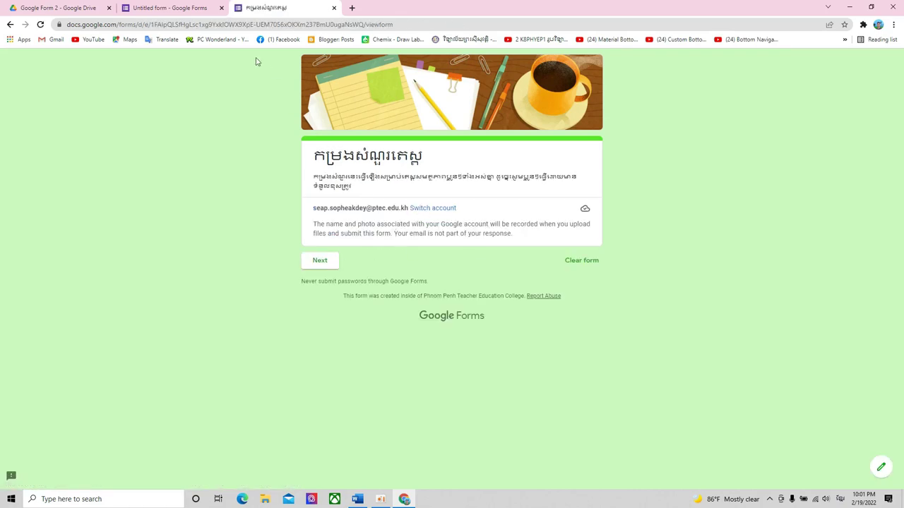
click(177, 8)
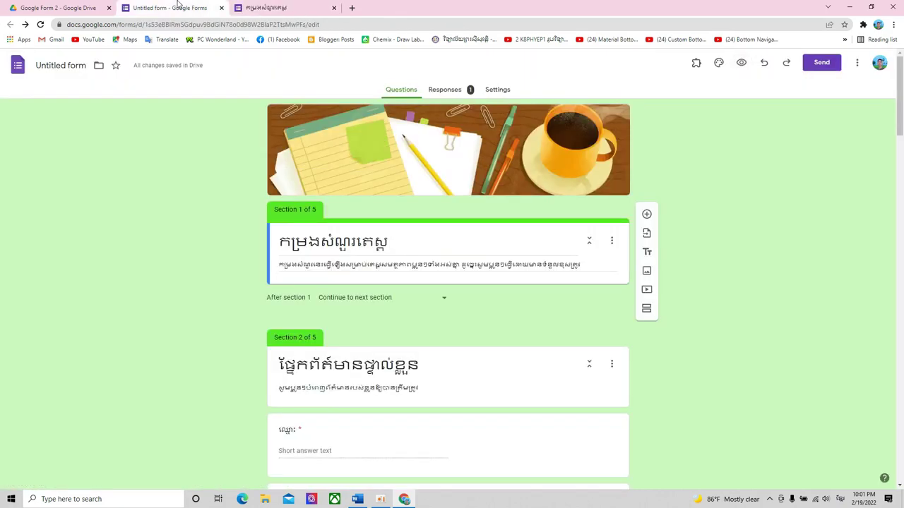
click(445, 89)
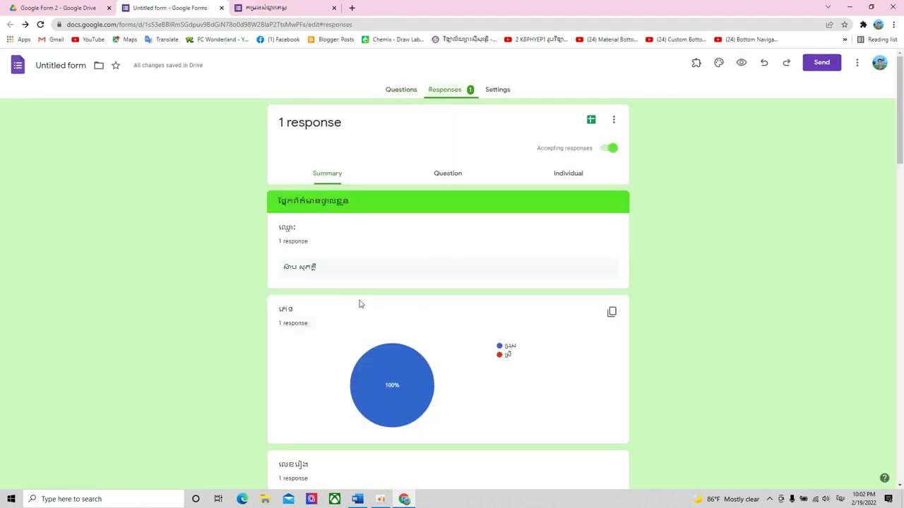
scroll(318, 279, down, 10)
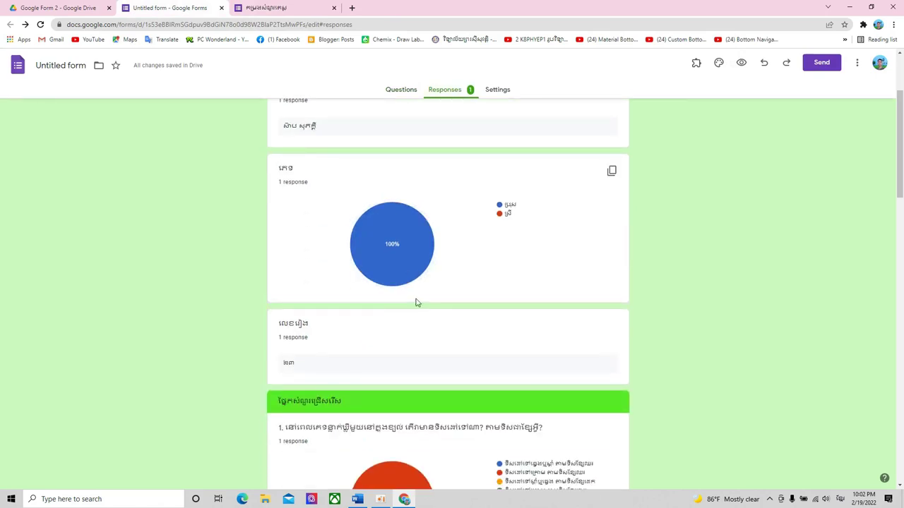
scroll(418, 303, down, 15)
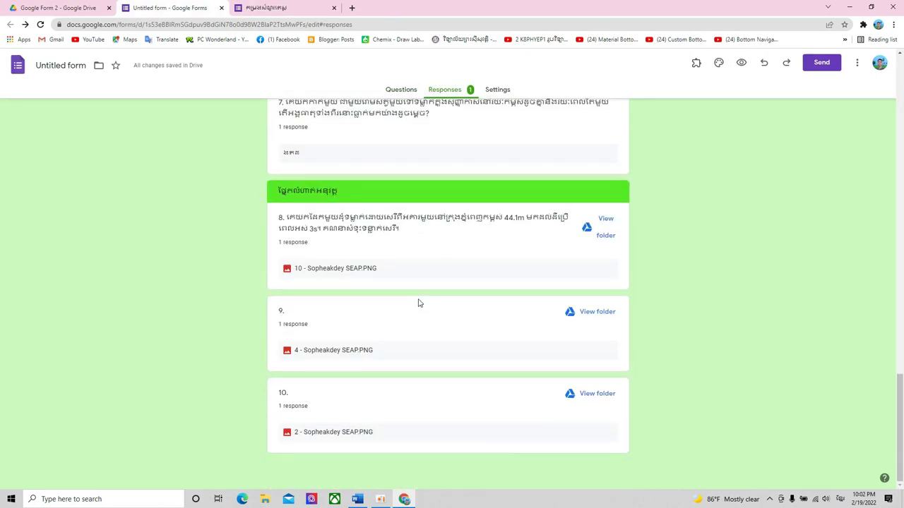
scroll(418, 303, up, 20)
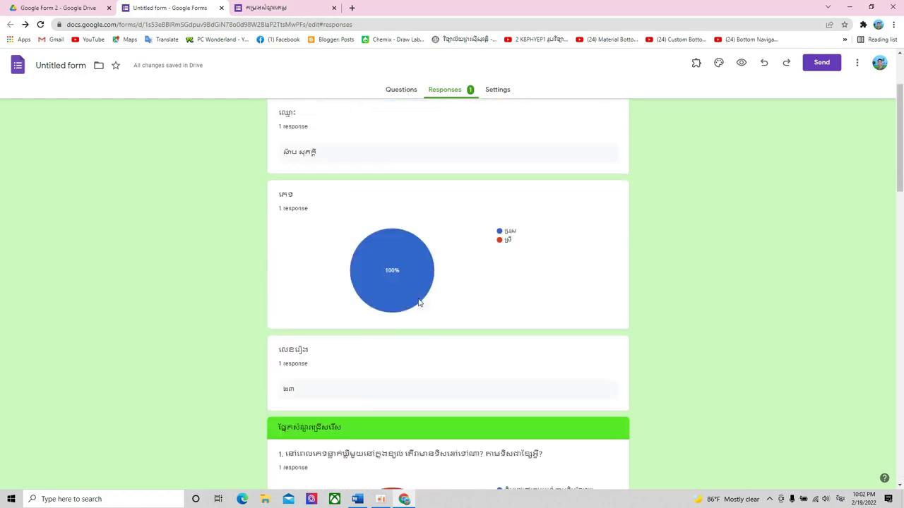
scroll(418, 303, up, 2)
scroll(418, 303, down, 6)
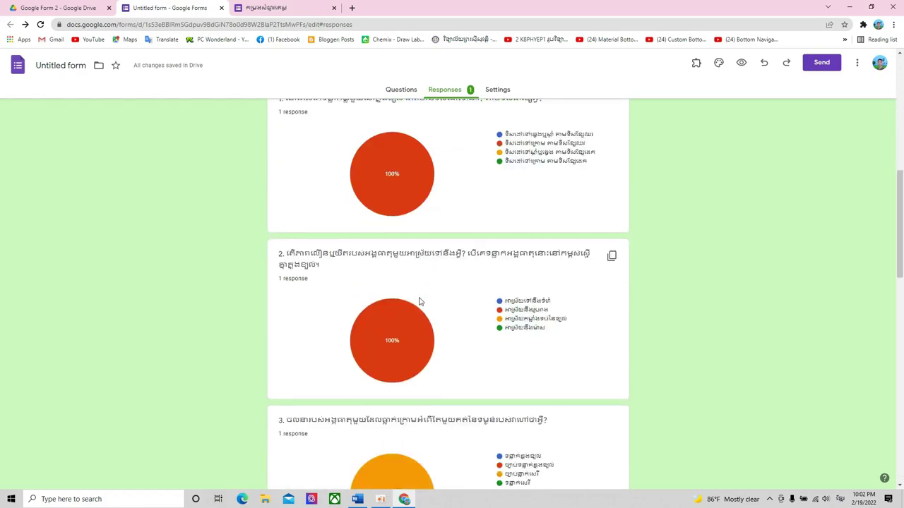
scroll(419, 302, down, 15)
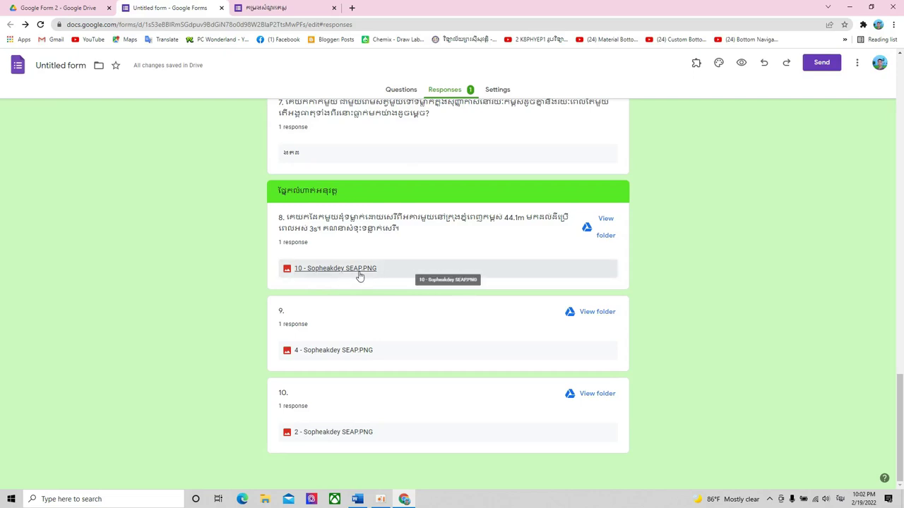
scroll(360, 276, up, 15)
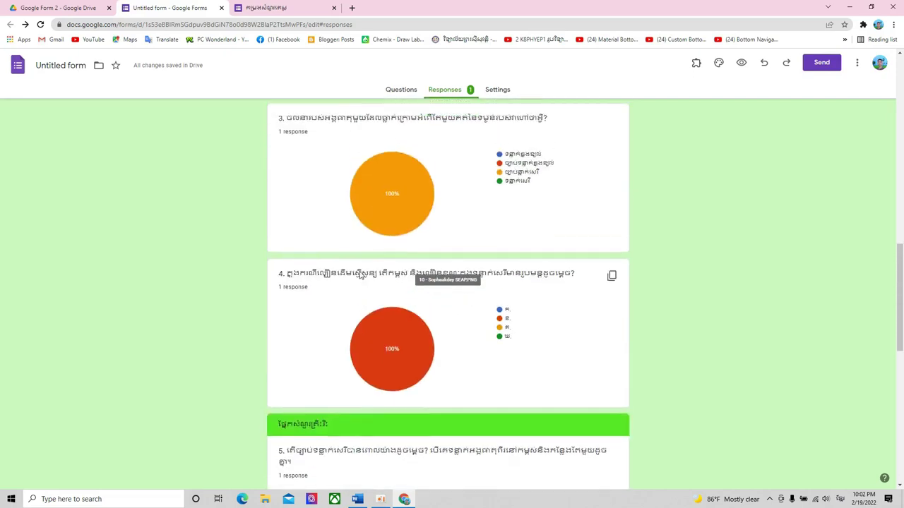
scroll(360, 273, up, 4)
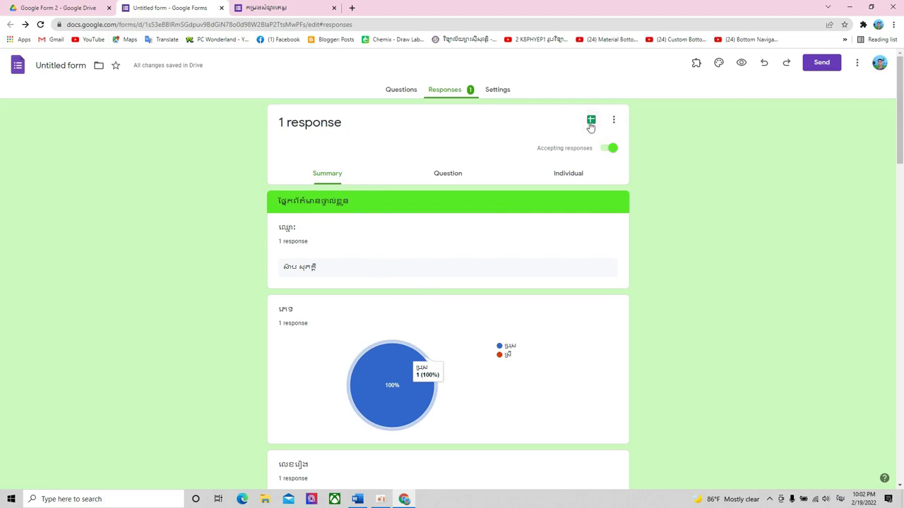
- Link the form's responses to a new spreadsheet named 'Answer 2'
click(592, 123)
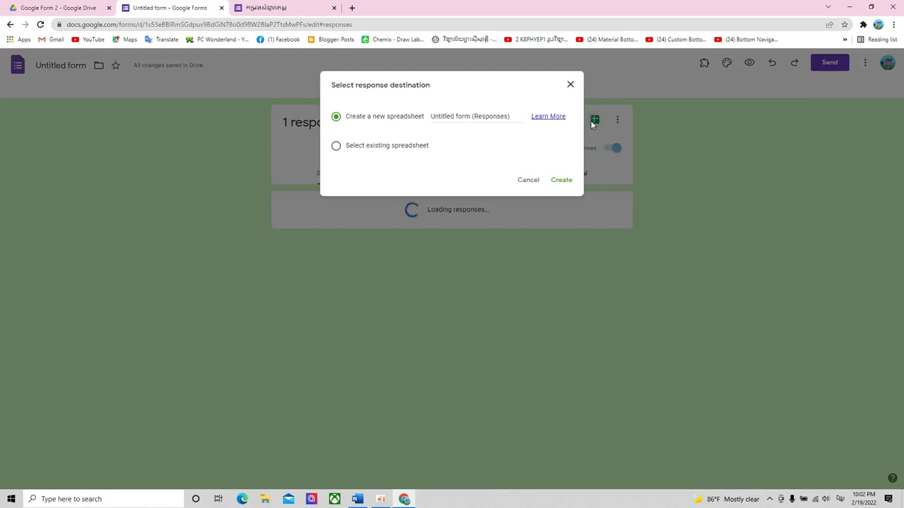
drag(430, 116, 511, 116)
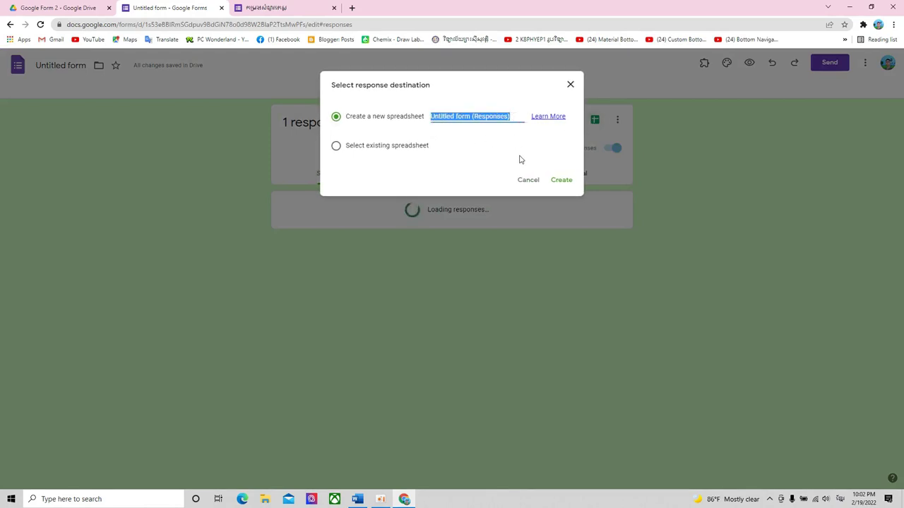
text(Answer)
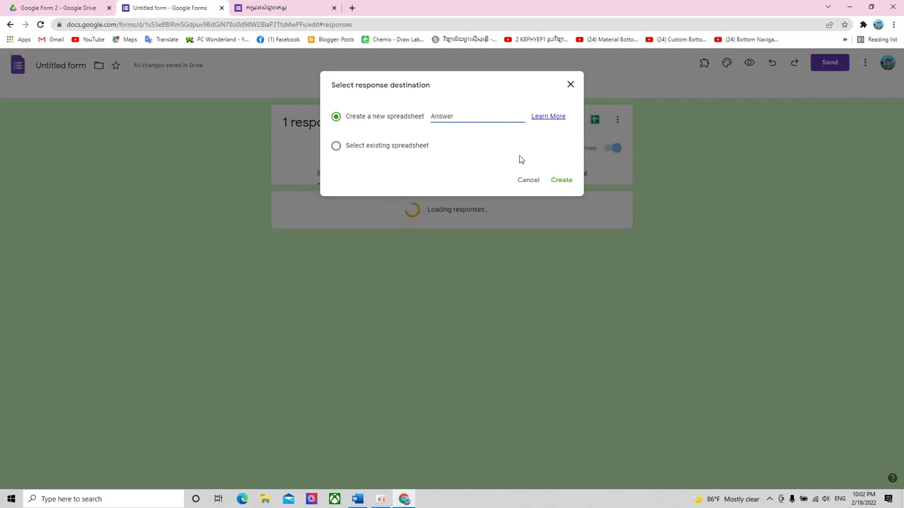
text( 2)
click(562, 181)
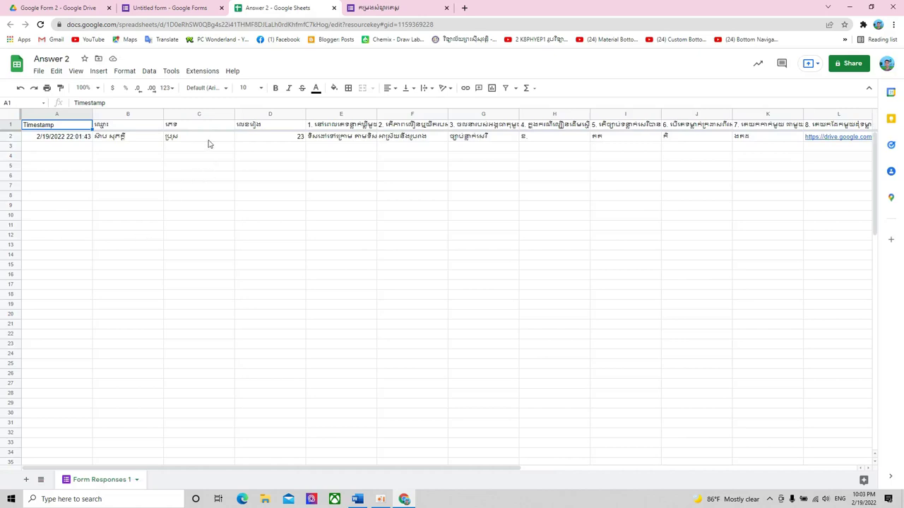
- Check the submitted answers in row 2, cells B2 through K2, including the value 23
click(123, 139)
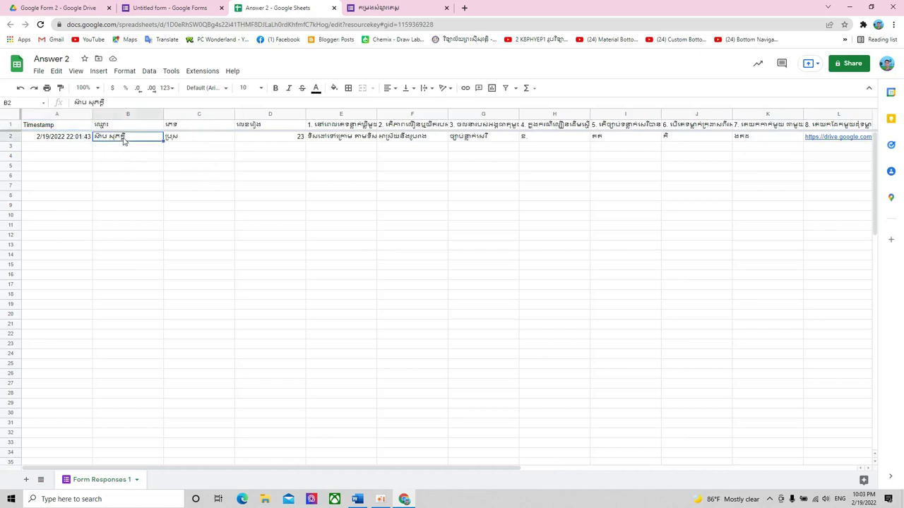
click(199, 142)
click(272, 140)
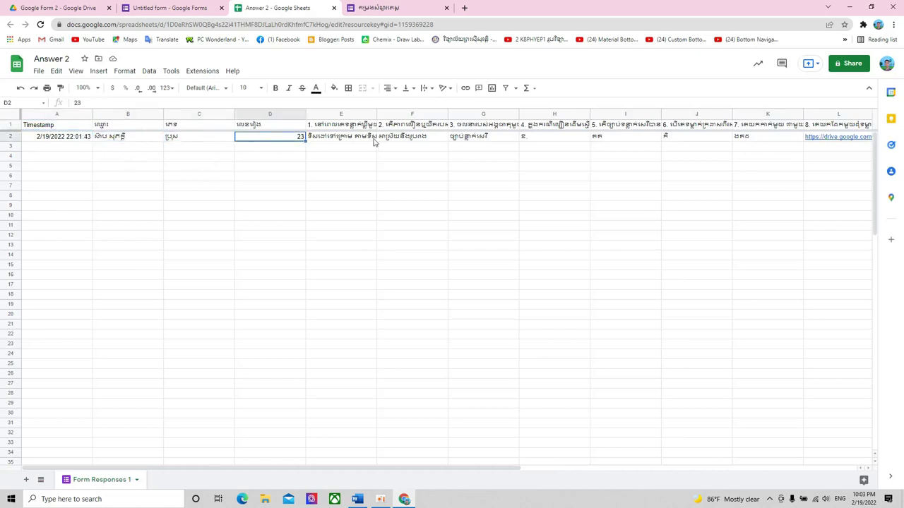
click(366, 140)
click(428, 141)
click(495, 141)
click(545, 141)
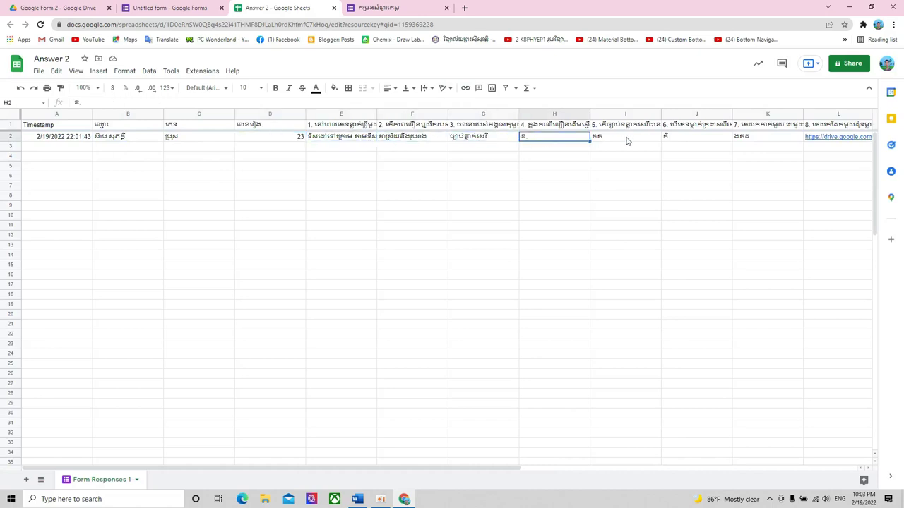
click(626, 142)
click(669, 139)
click(742, 139)
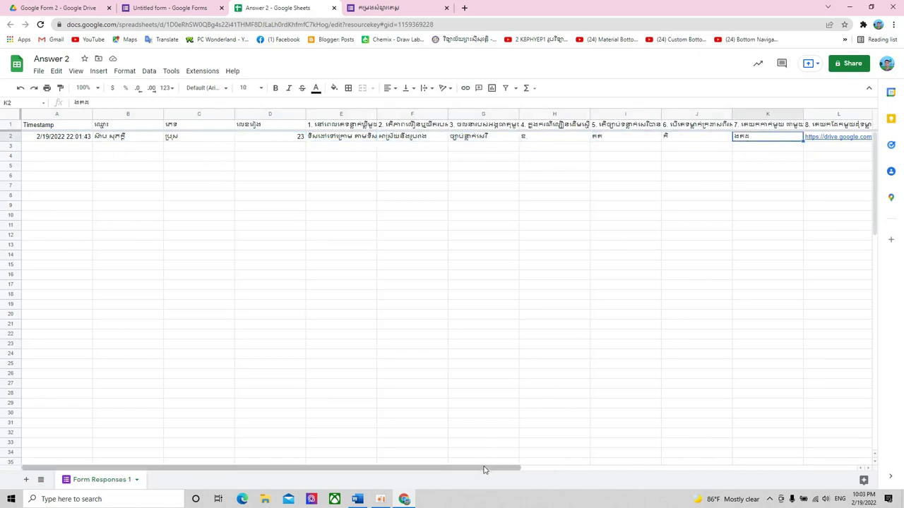
drag(489, 467, 776, 434)
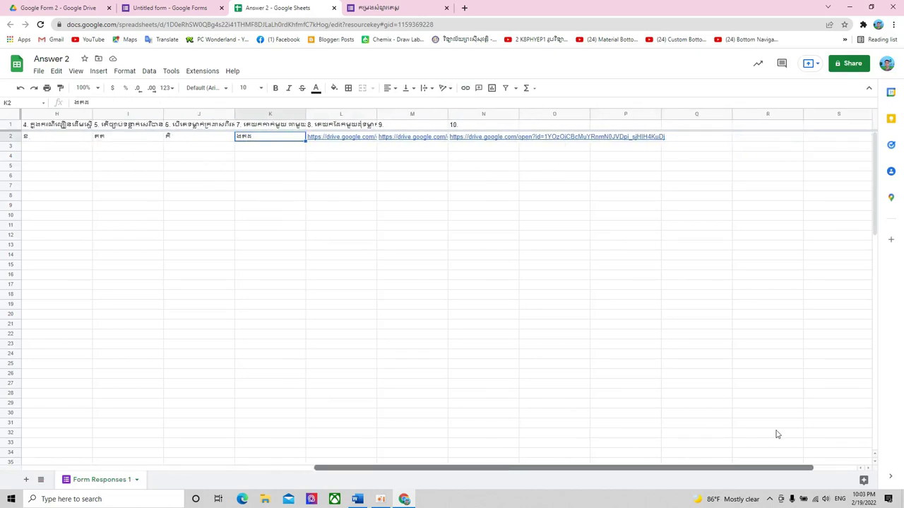
- Check the uploaded-file links in L2–N2 and the empty cells O2 and P2
click(354, 139)
click(404, 143)
click(471, 141)
click(536, 141)
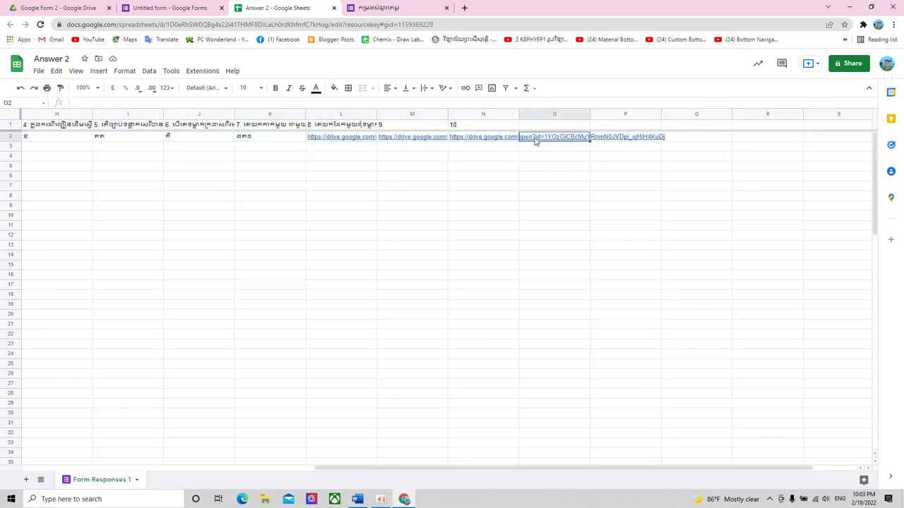
click(598, 143)
mouse_move(488, 140)
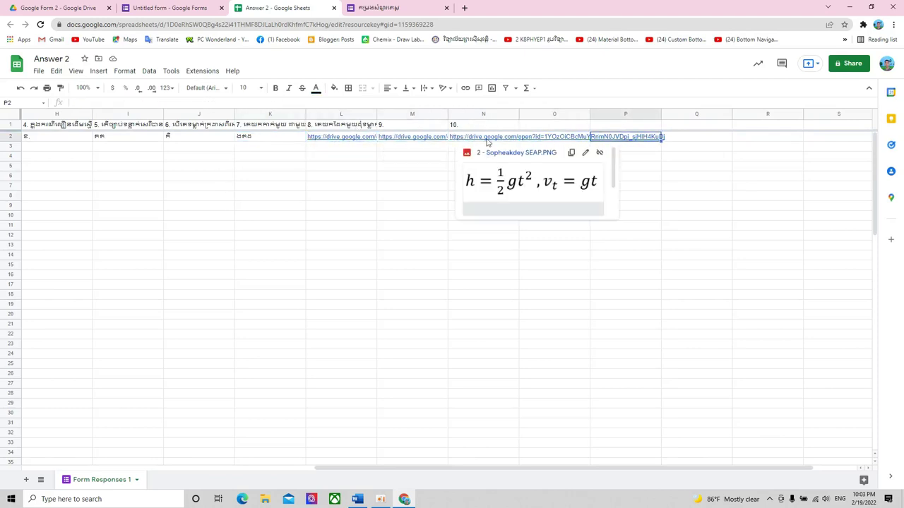
click(531, 144)
click(481, 144)
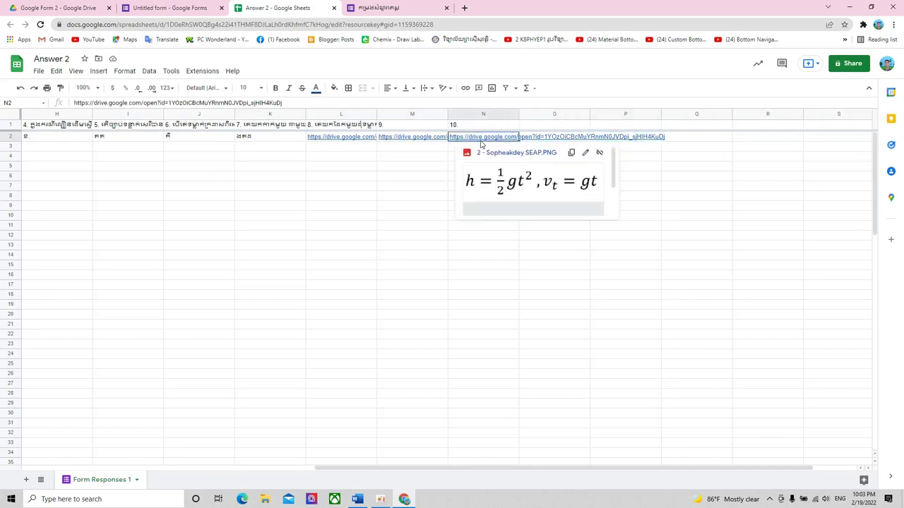
- Preview the uploaded images linked in cells L2, M2 and N2
click(351, 139)
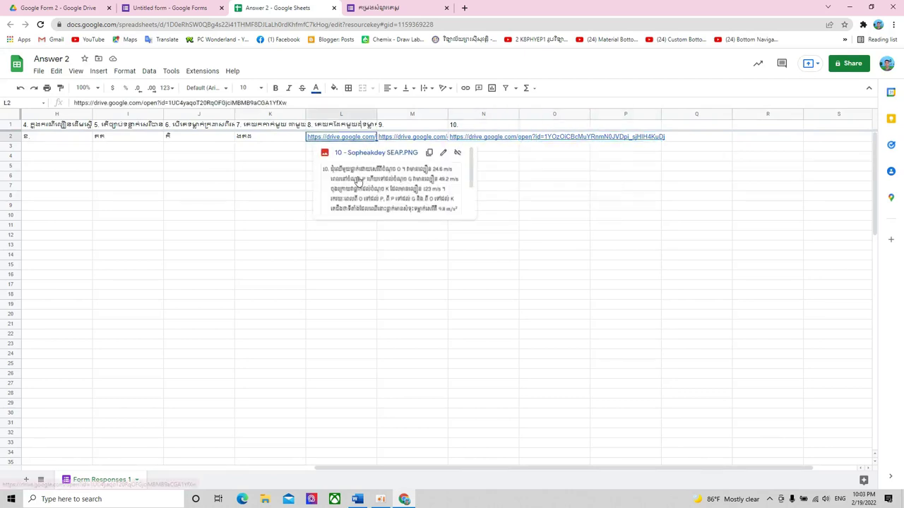
click(406, 139)
click(474, 142)
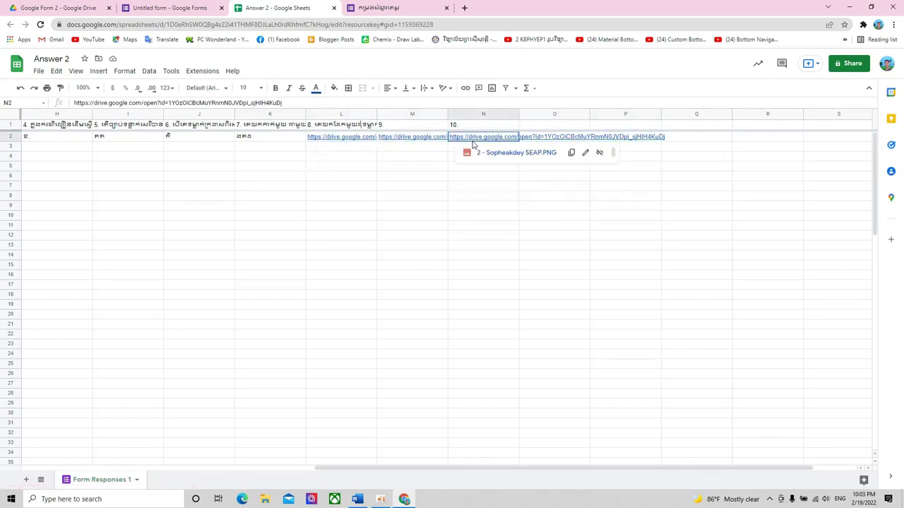
click(555, 140)
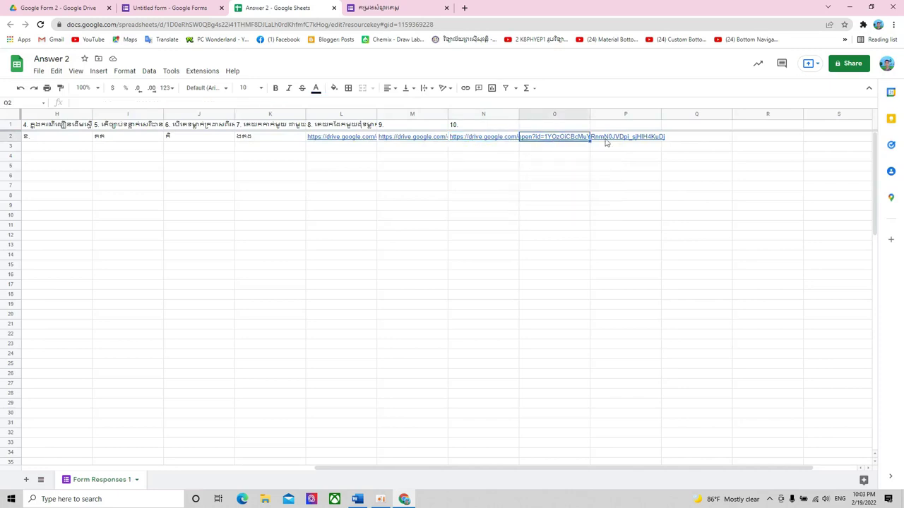
click(487, 137)
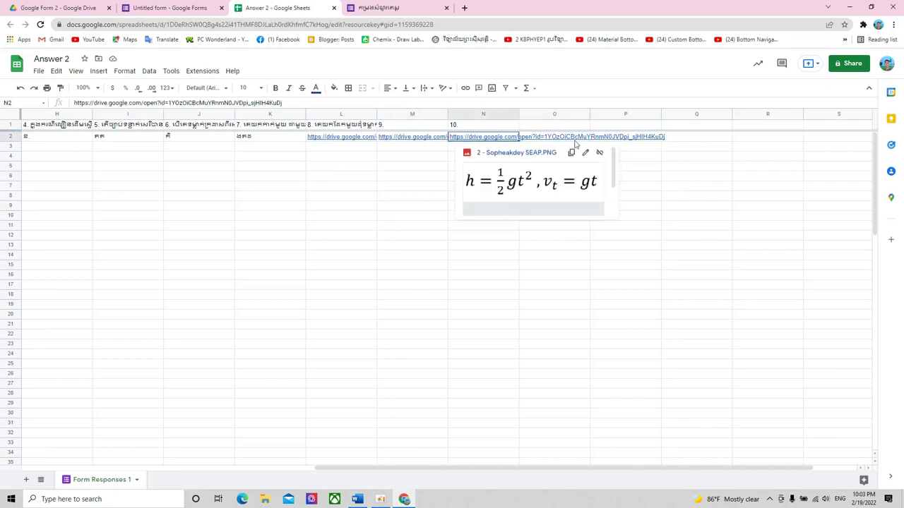
drag(754, 478, 655, 474)
click(558, 137)
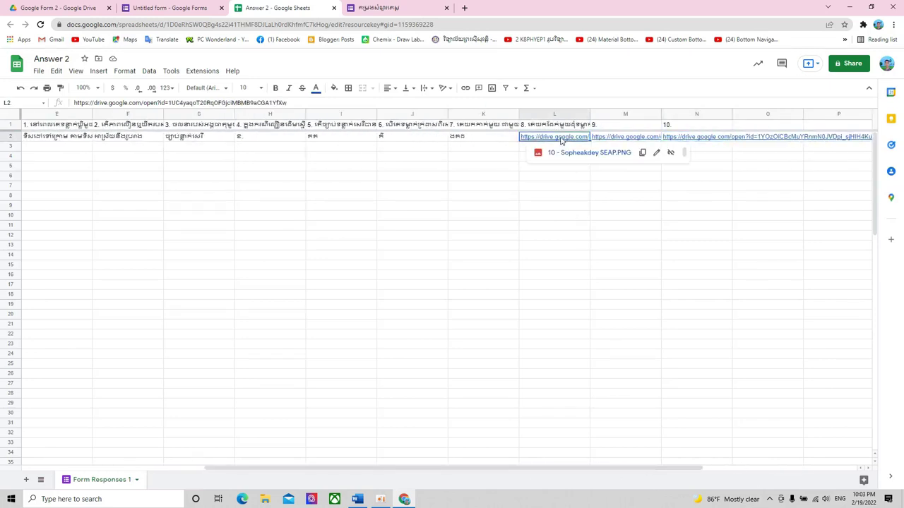
click(626, 137)
click(696, 137)
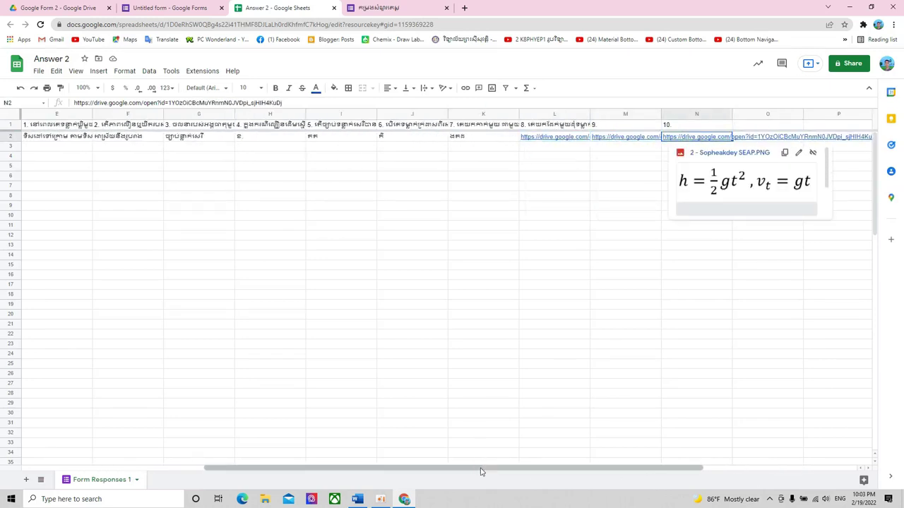
drag(472, 469, 160, 441)
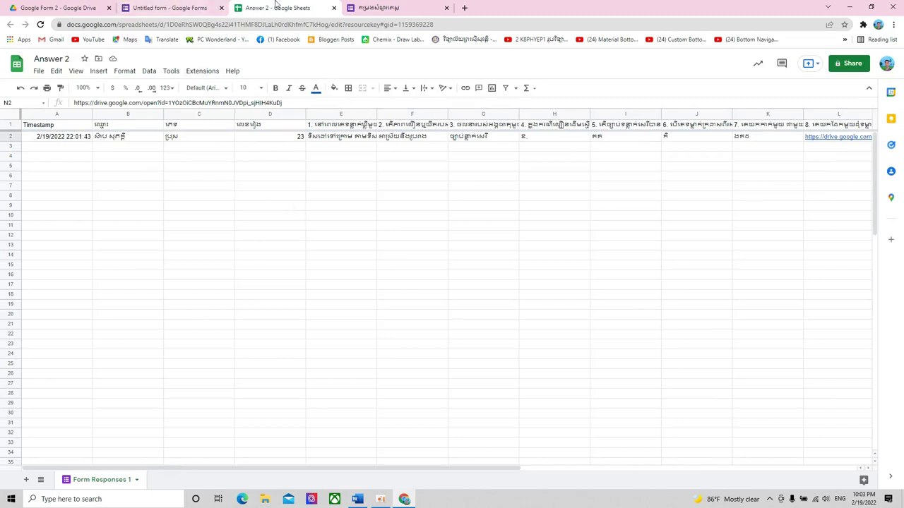
- Return to the form's response summary in Google Forms
click(169, 7)
click(258, 7)
click(189, 7)
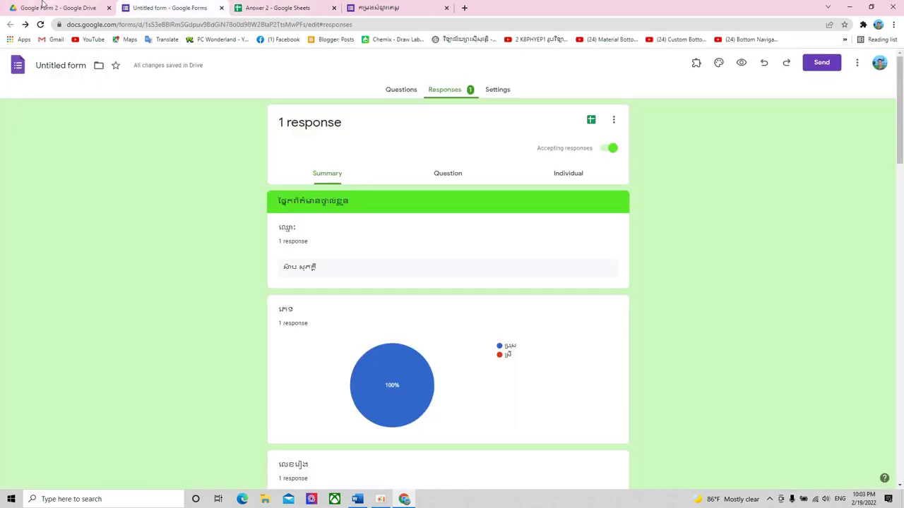
- In Google Drive, open the google form test folder and then Google Form 2
click(42, 8)
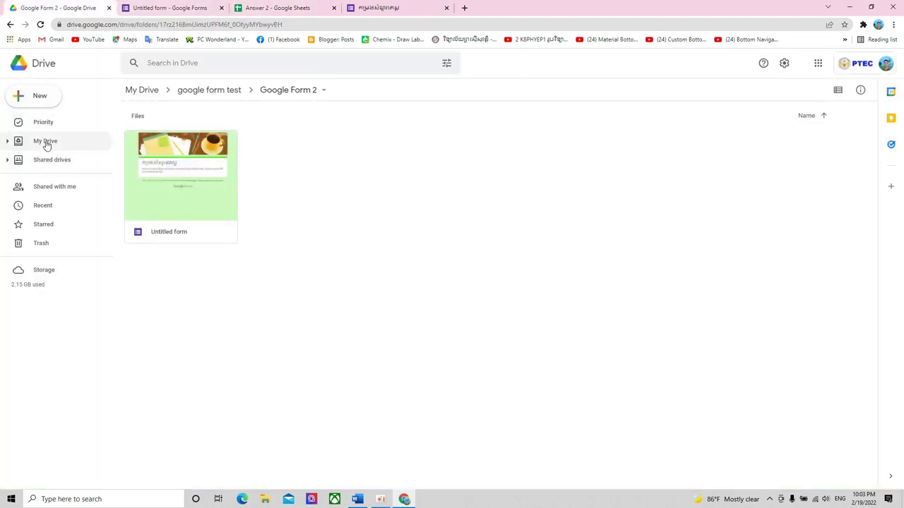
click(141, 89)
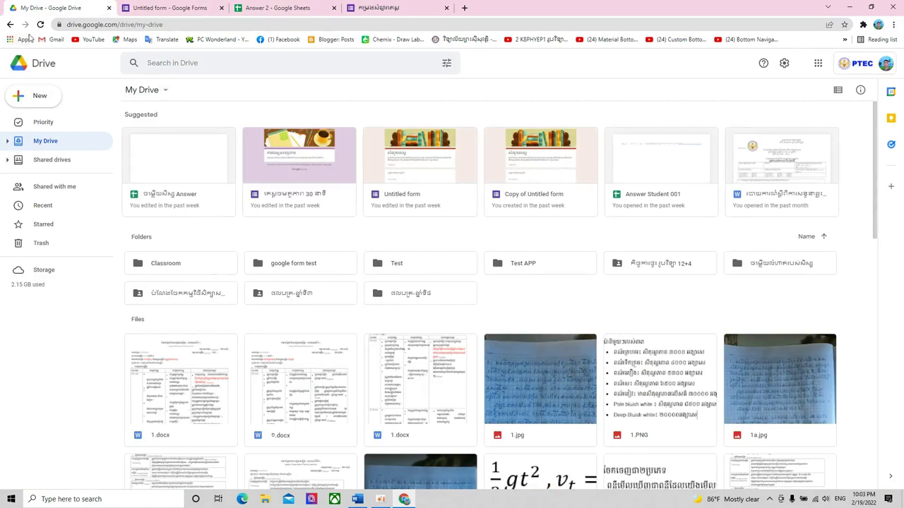
click(40, 24)
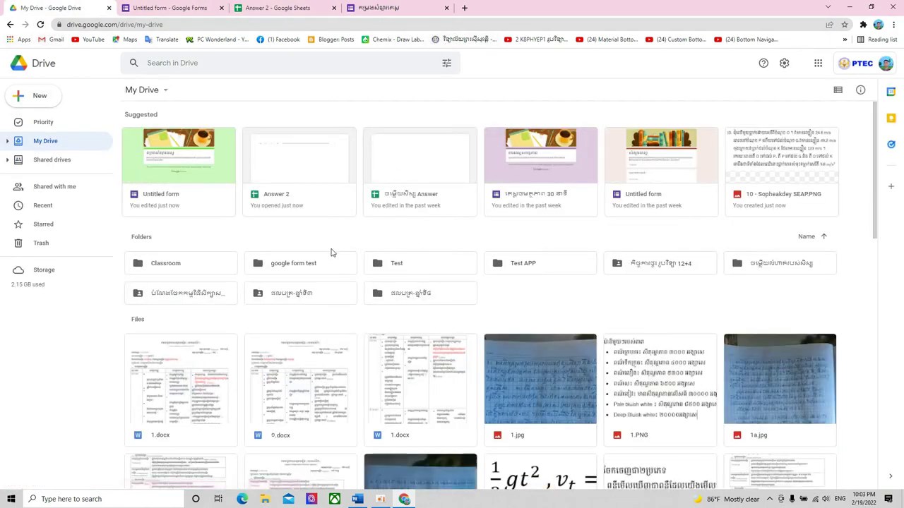
double_click(298, 264)
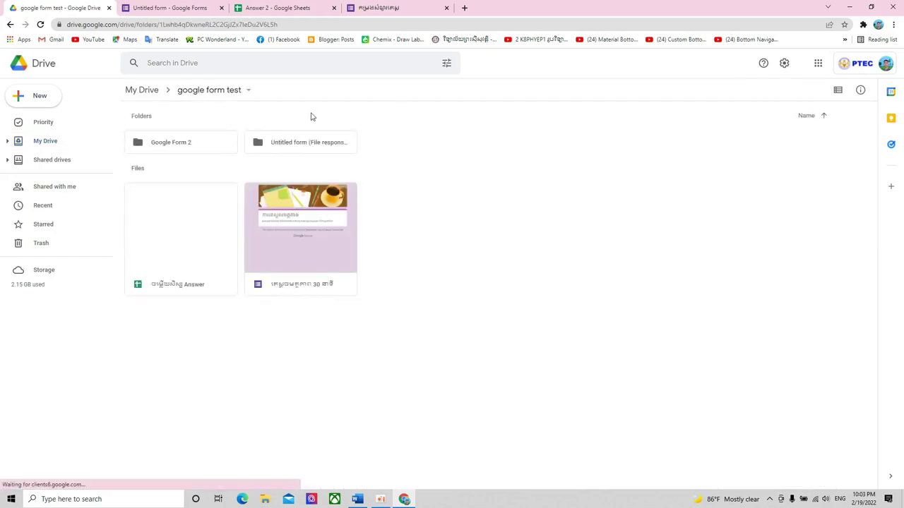
double_click(188, 149)
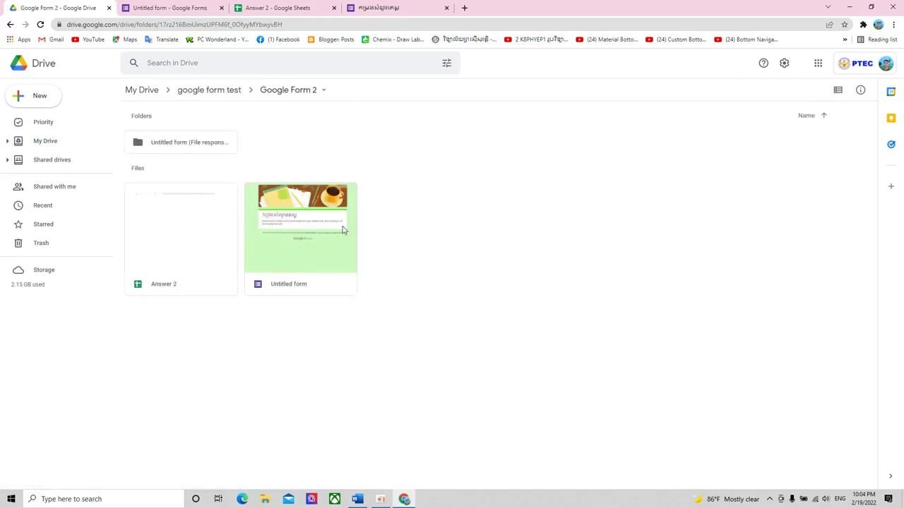
- Close the old tabs and reopen the Untitled form and Answer 2 spreadsheet from the folder
click(166, 8)
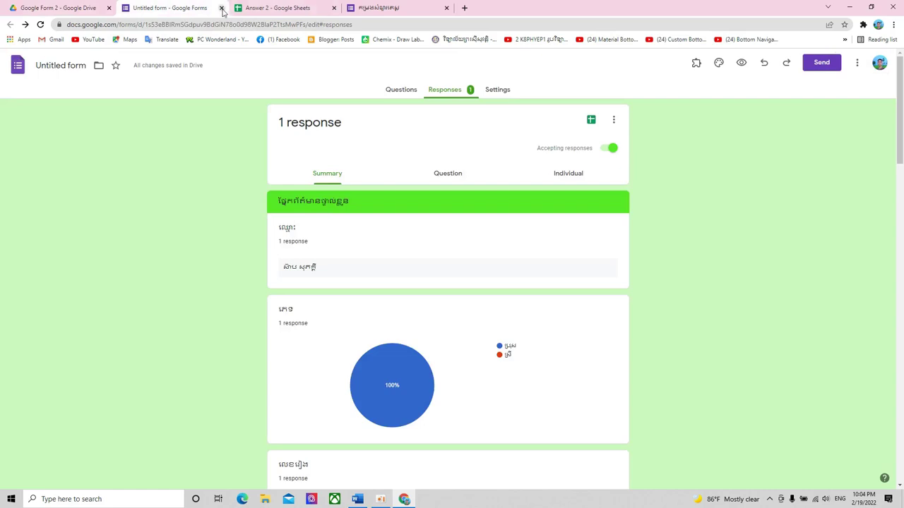
click(221, 8)
click(221, 8)
double_click(301, 239)
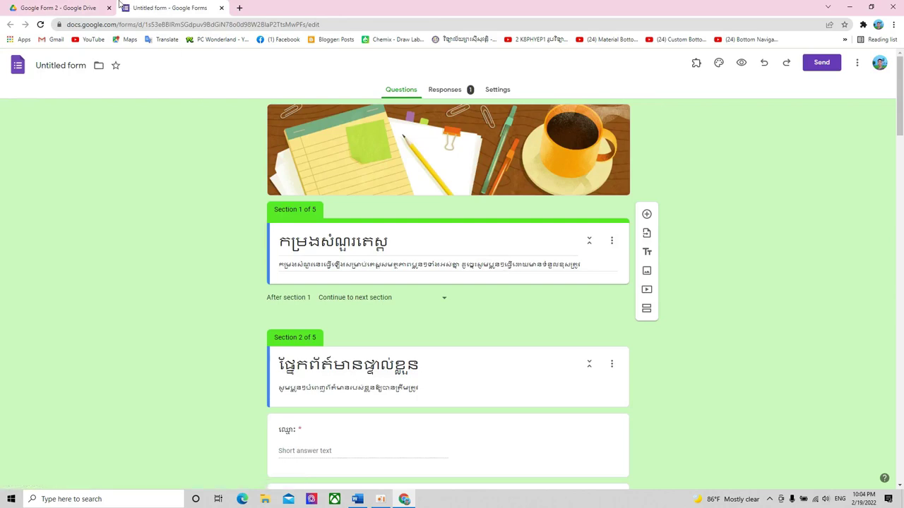
click(95, 7)
double_click(174, 252)
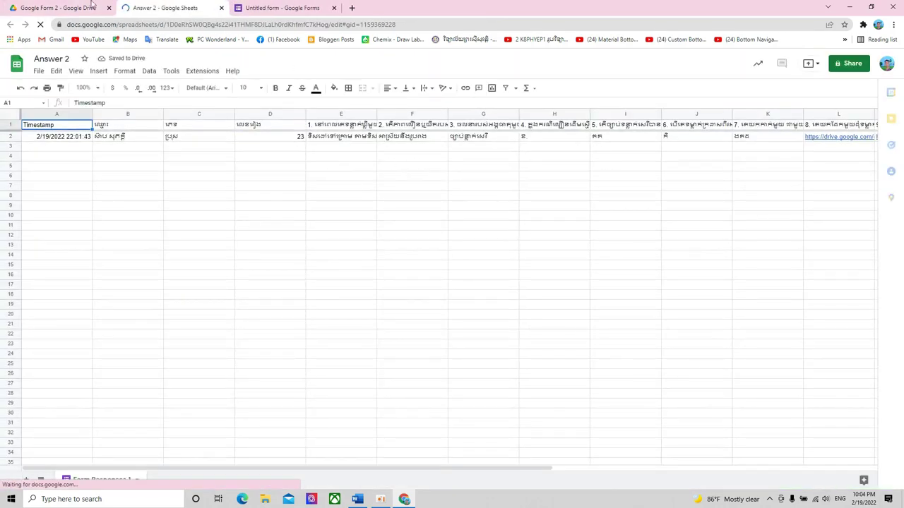
click(44, 8)
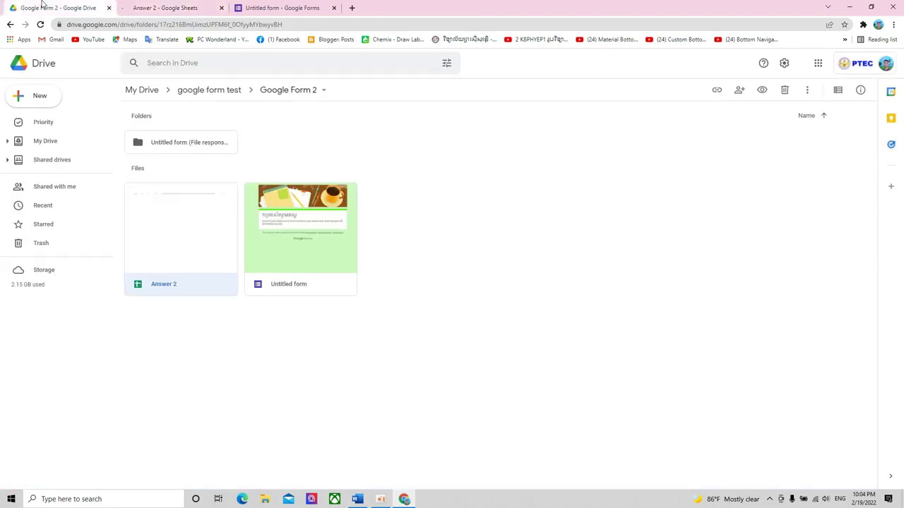
- Inspect the file-response subfolders for questions 8, 9 and 10, then return to Answer 2
double_click(178, 145)
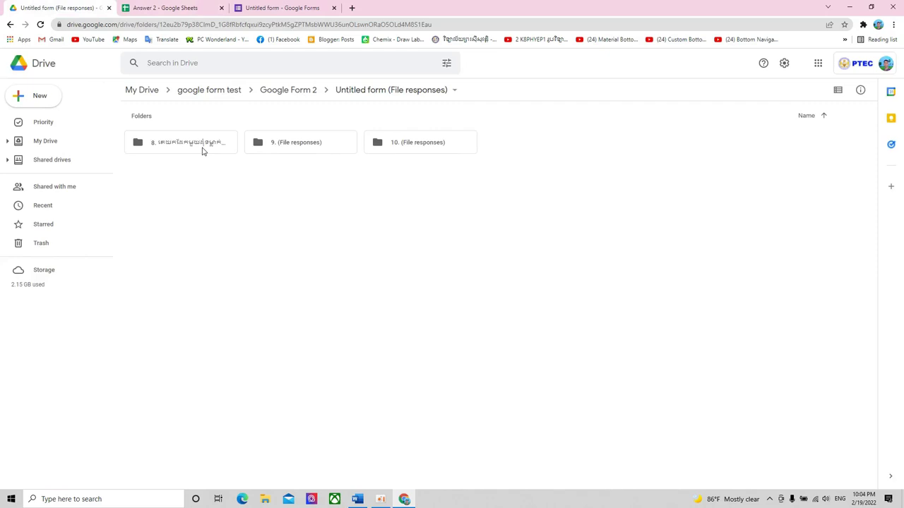
double_click(202, 151)
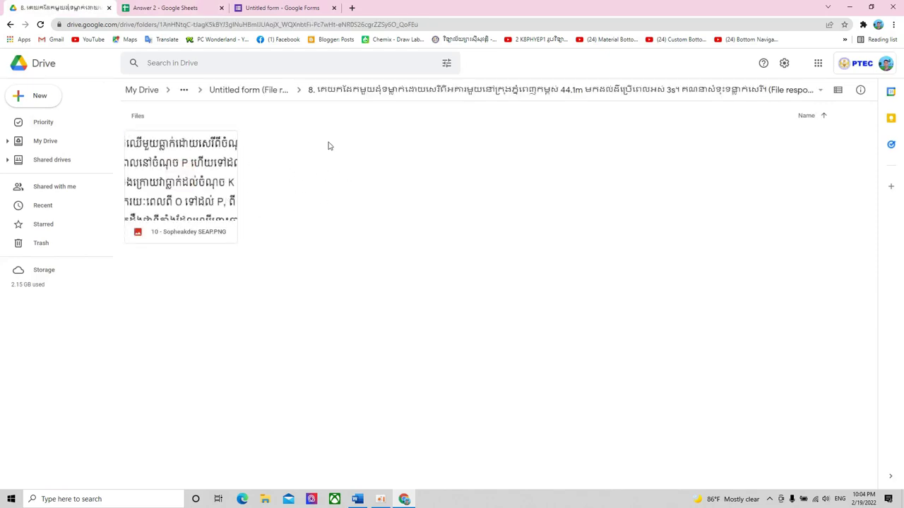
click(10, 24)
double_click(301, 145)
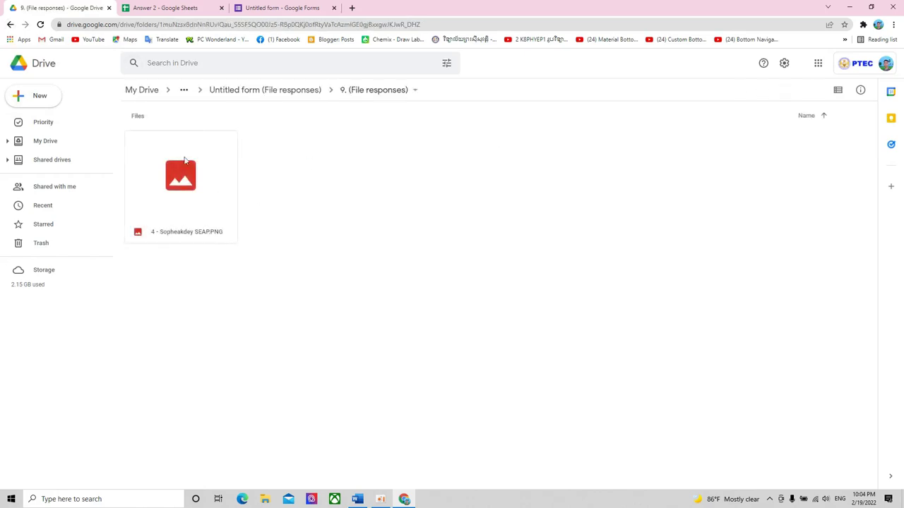
click(9, 24)
double_click(394, 148)
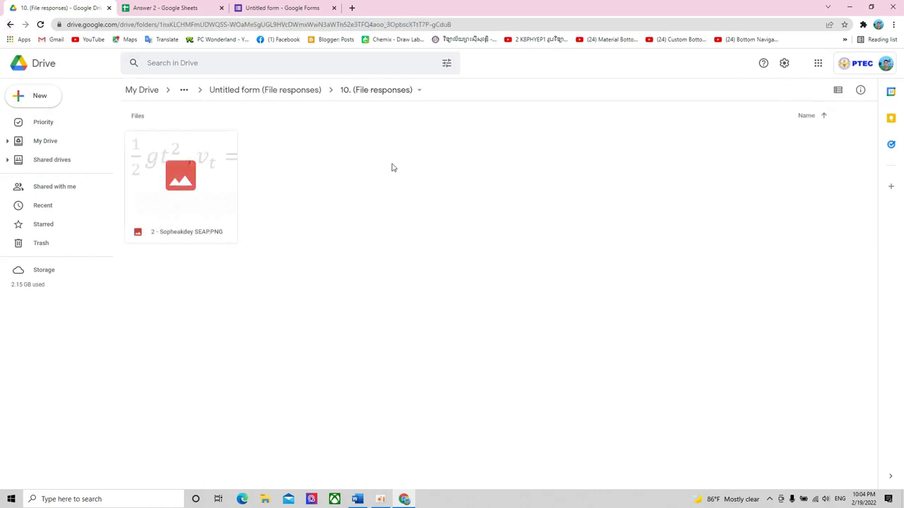
click(10, 24)
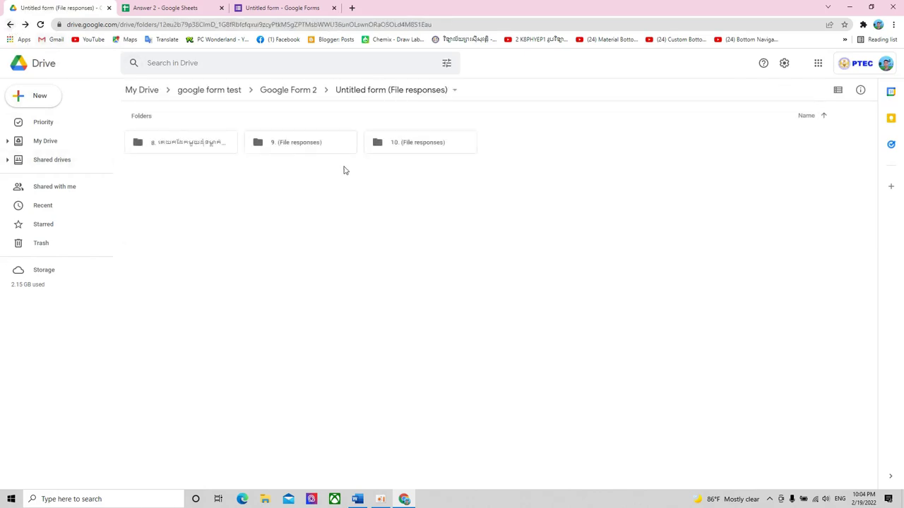
double_click(190, 148)
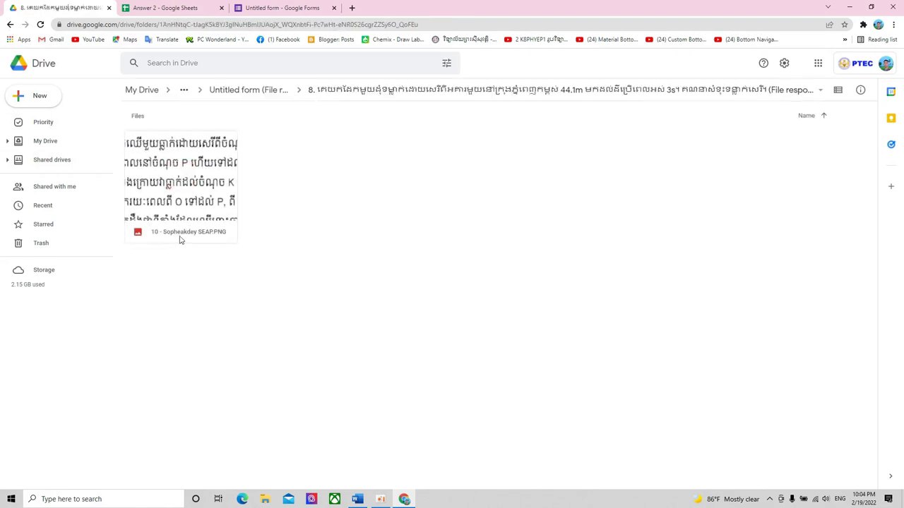
click(11, 27)
click(10, 24)
key(ctrl+Tab)
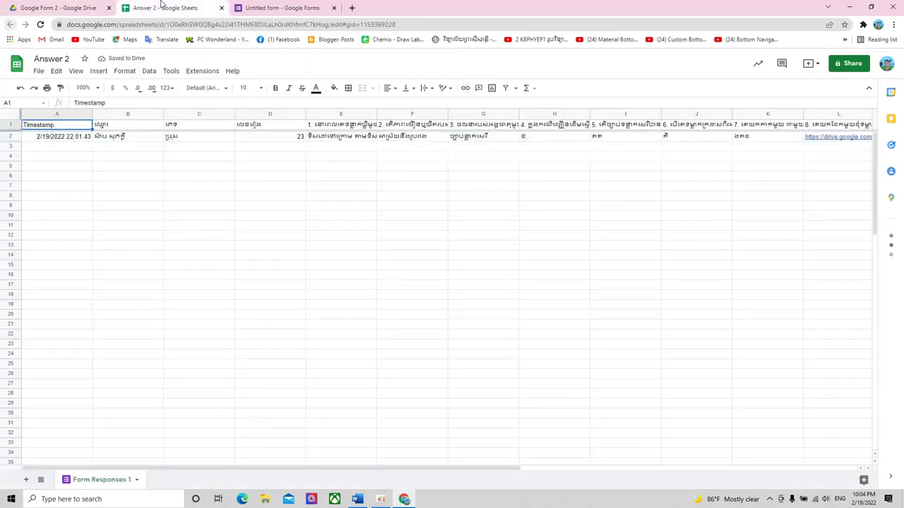
- Preview the uploaded PNG links in cells L2 and M2, then return to the form editor
drag(435, 468, 670, 469)
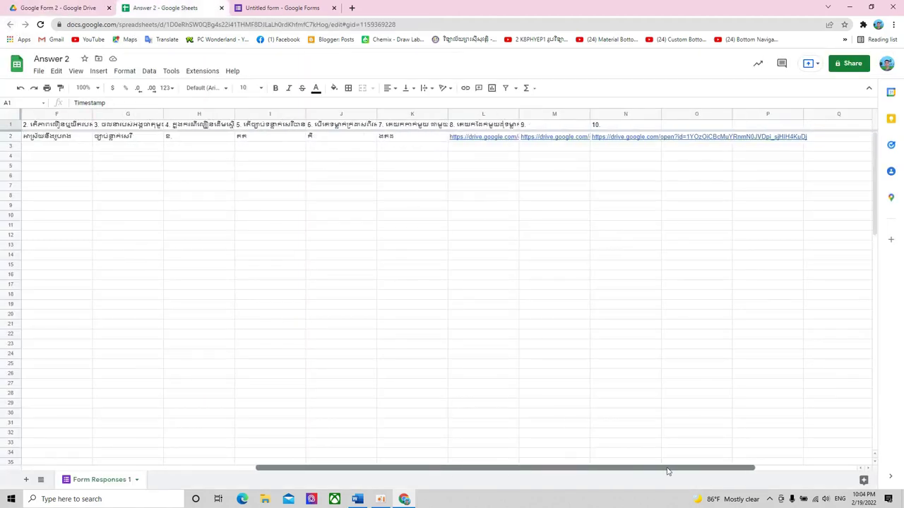
click(481, 139)
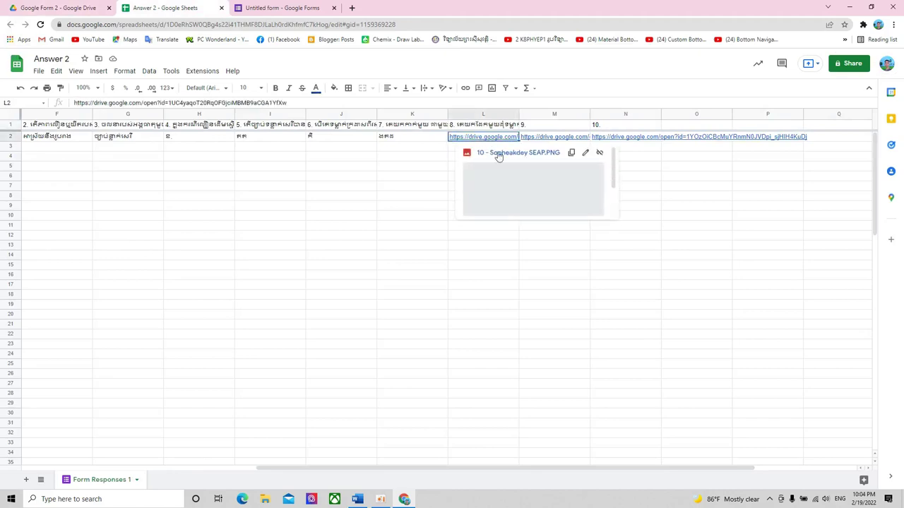
click(554, 139)
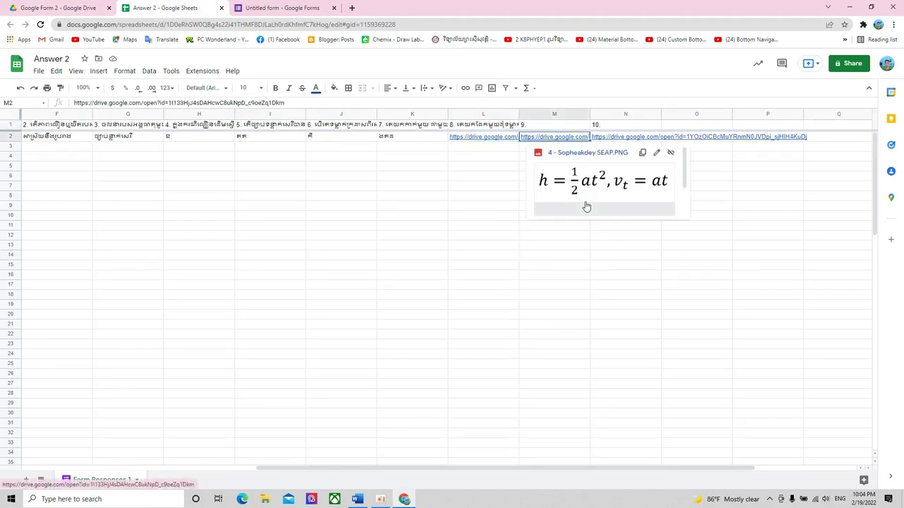
click(249, 8)
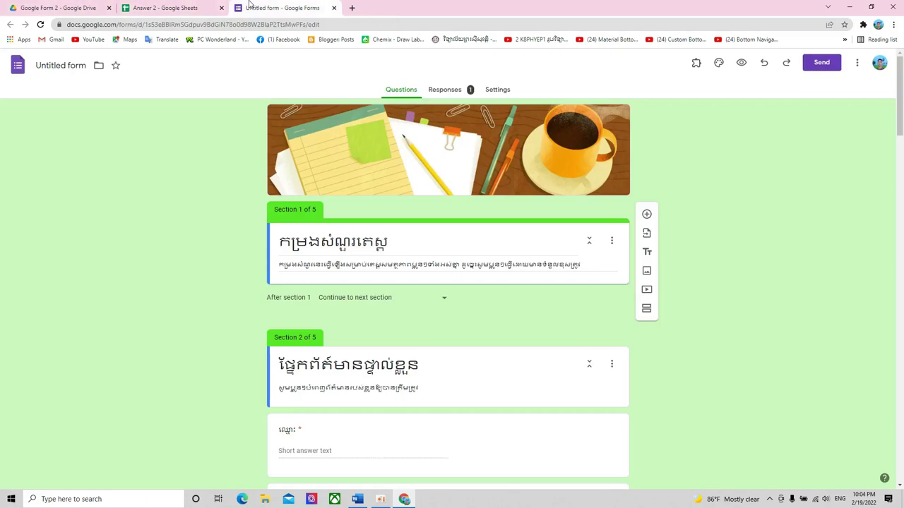
click(497, 90)
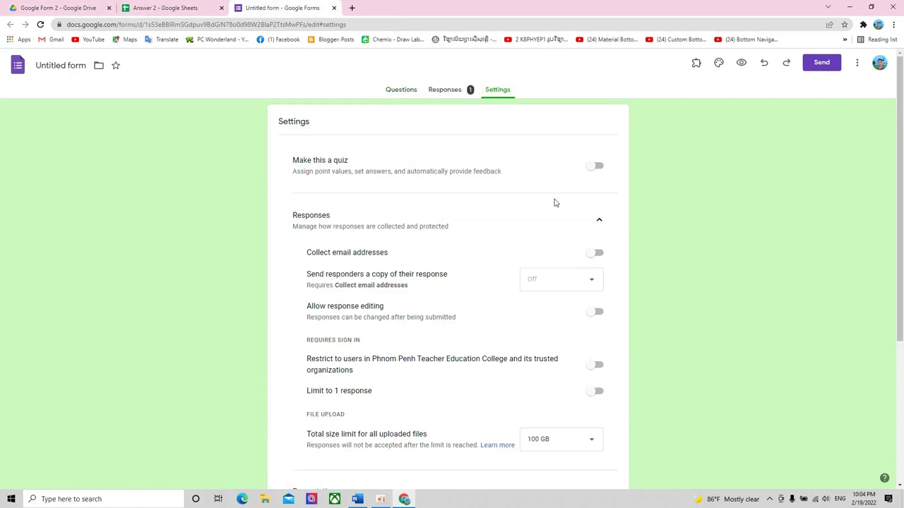
scroll(555, 203, down, 3)
scroll(555, 203, up, 3)
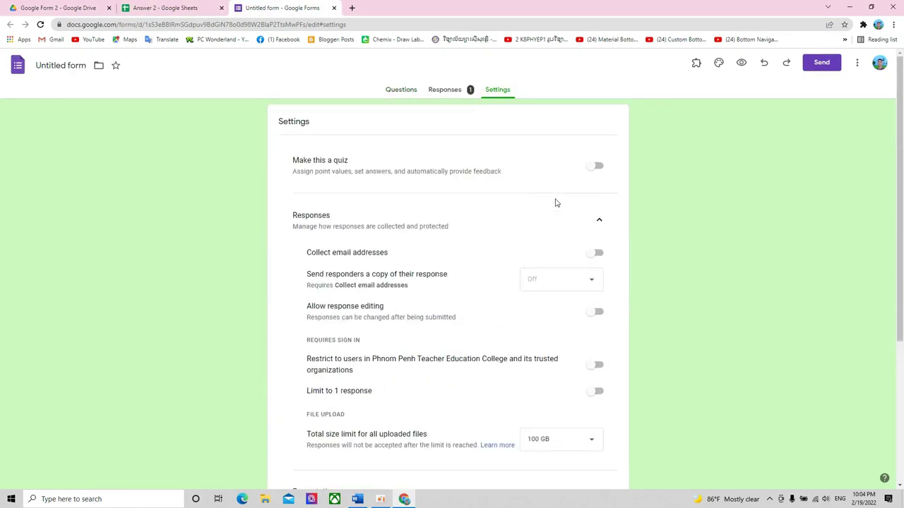
click(595, 166)
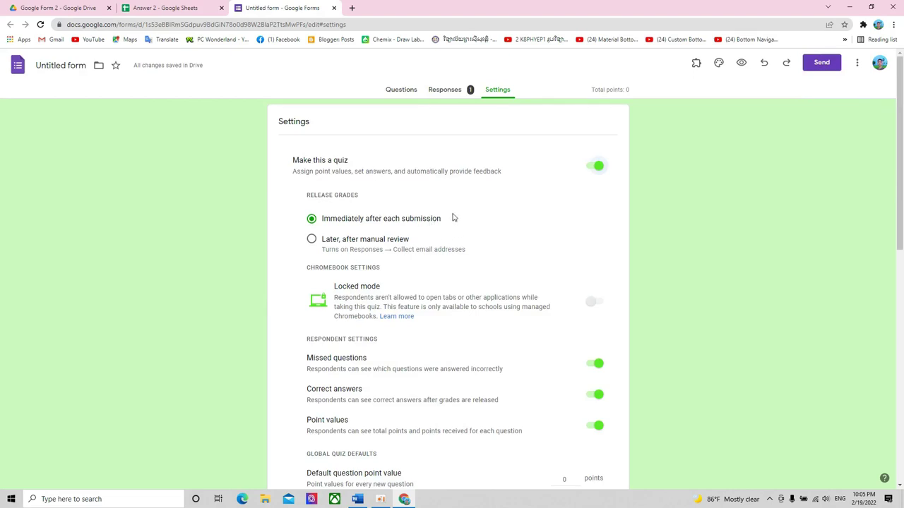
scroll(454, 218, down, 3)
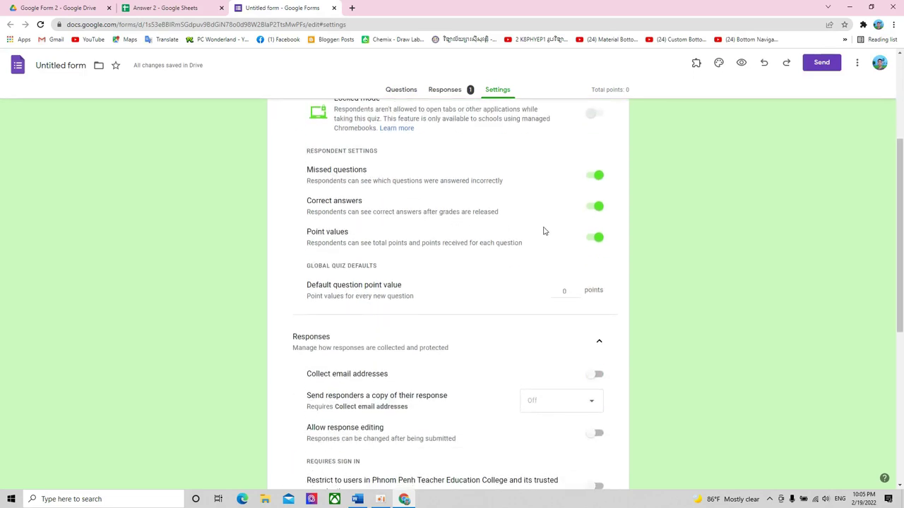
scroll(544, 231, up, 3)
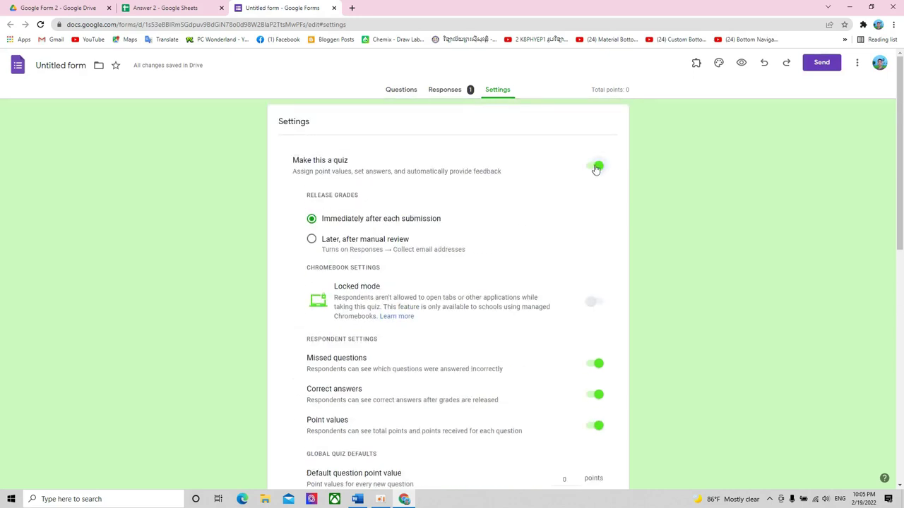
click(595, 168)
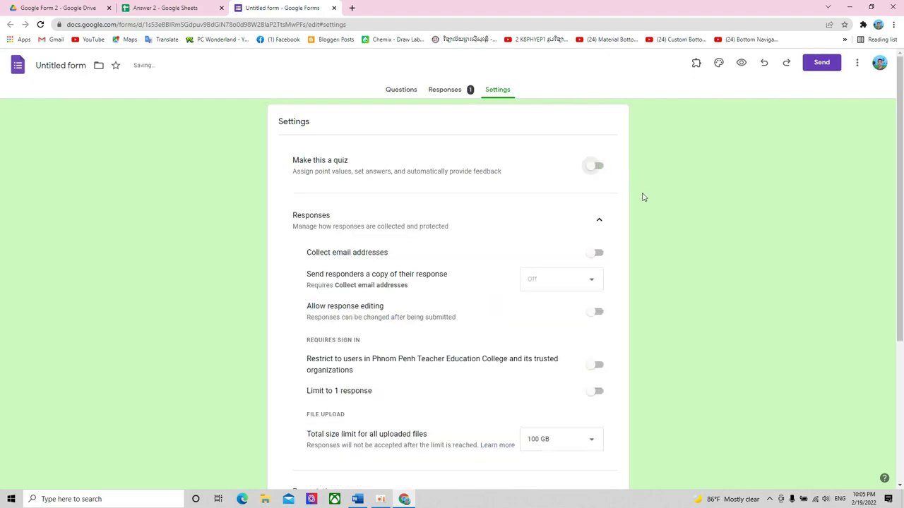
scroll(644, 197, down, 2)
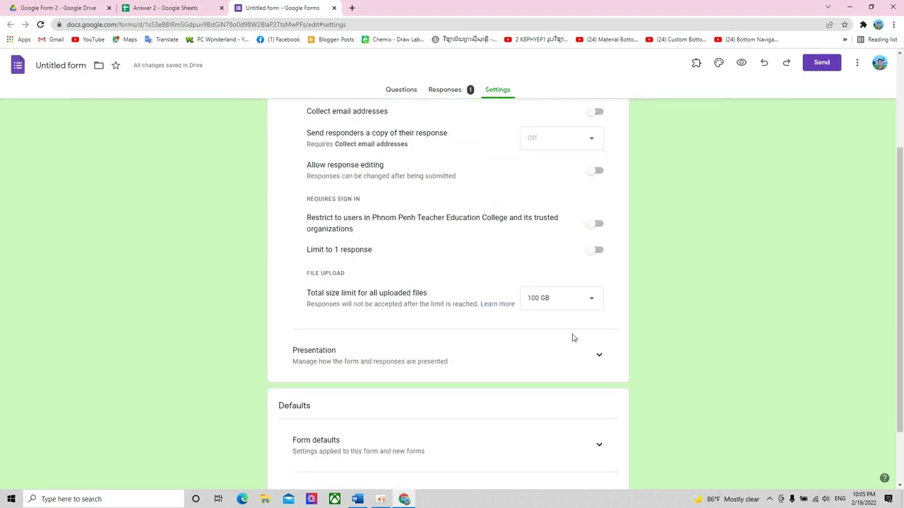
scroll(572, 339, down, 1)
scroll(573, 338, up, 3)
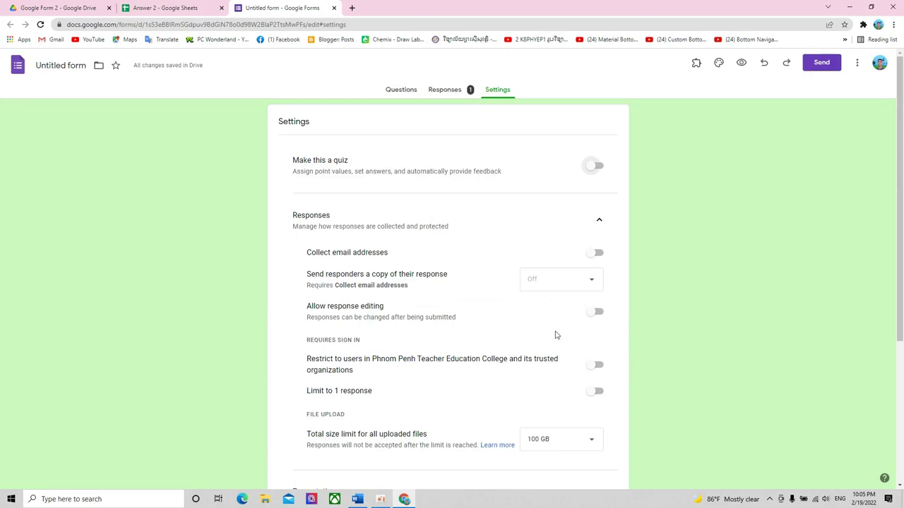
click(445, 91)
click(403, 90)
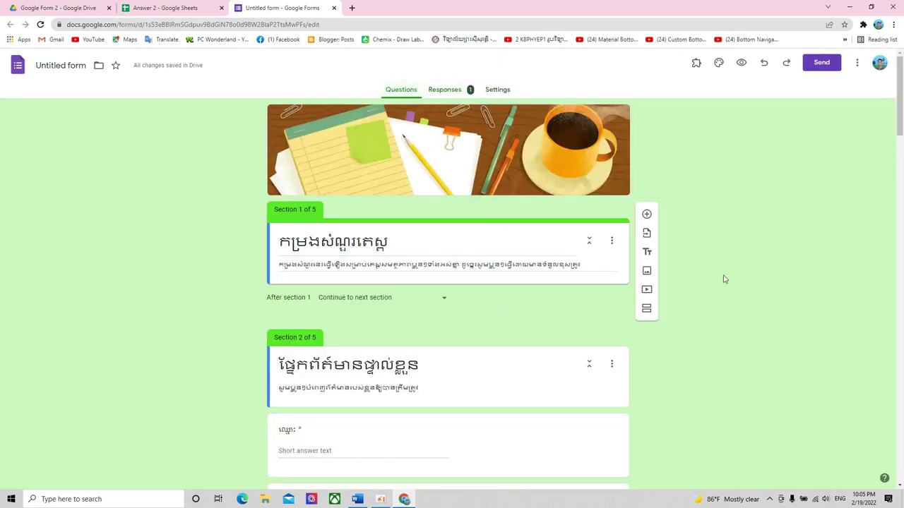
- Look over the quiz's five Khmer sections, then go to the Google Form 2 folder in Drive
scroll(520, 254, down, 7)
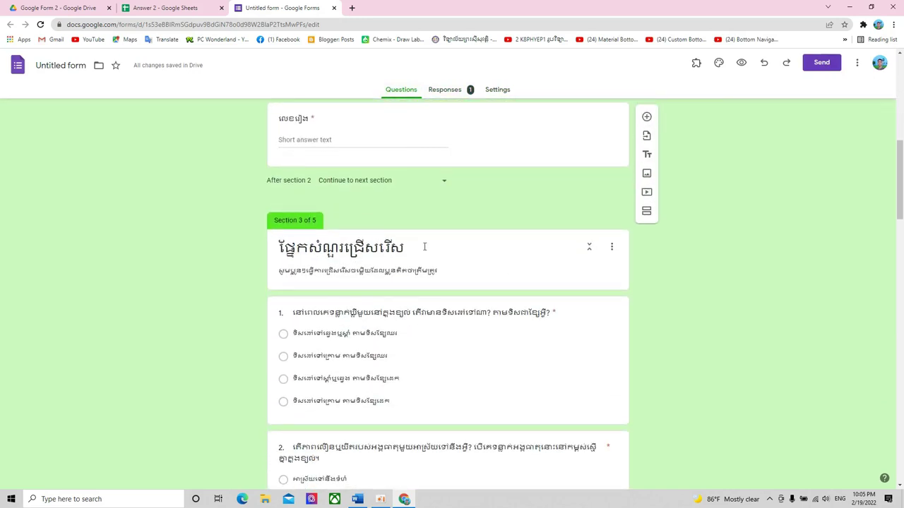
scroll(464, 329, up, 7)
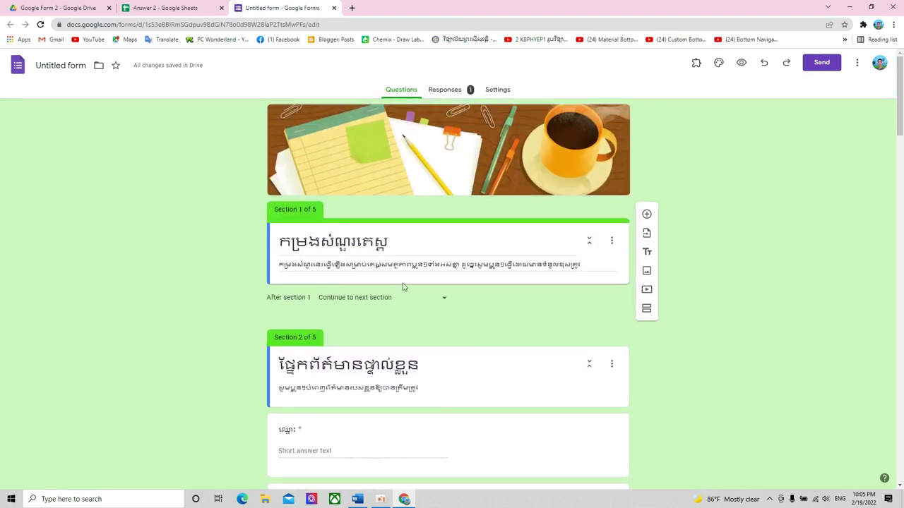
scroll(434, 336, down, 10)
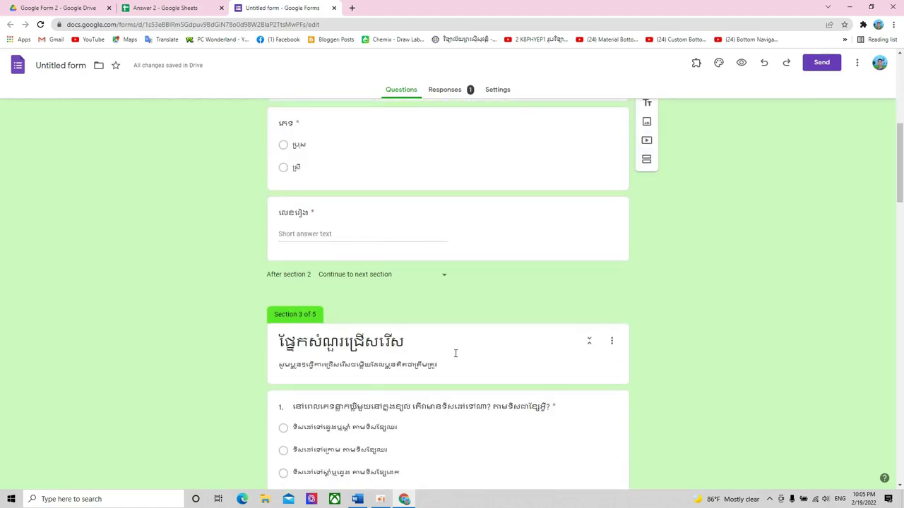
scroll(460, 353, down, 15)
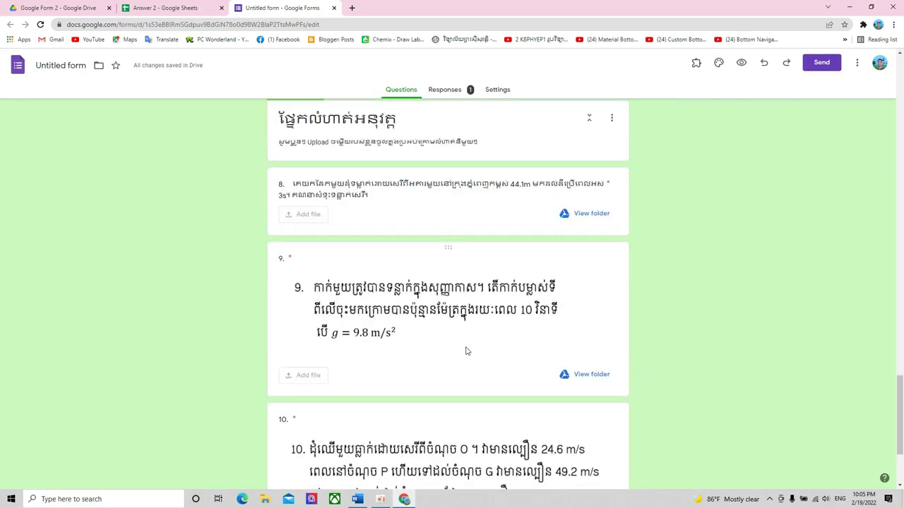
scroll(466, 351, up, 3)
scroll(470, 351, up, 15)
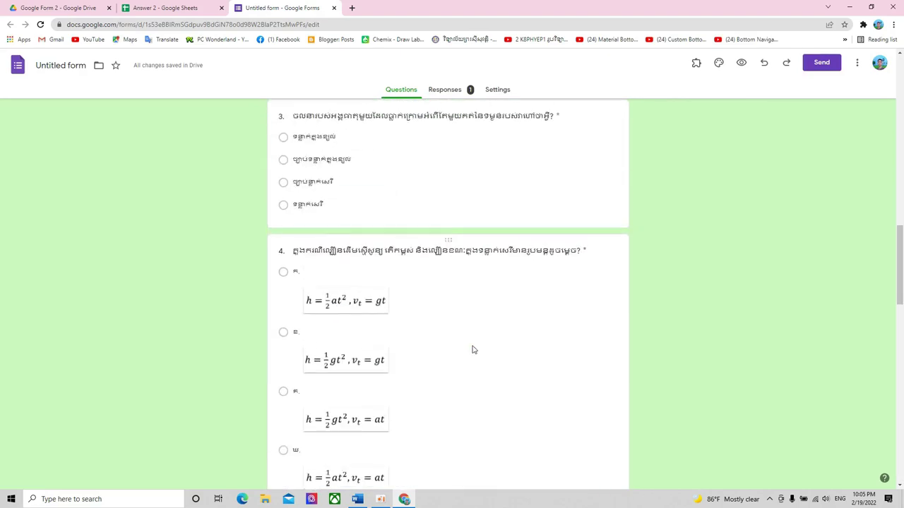
scroll(475, 349, up, 10)
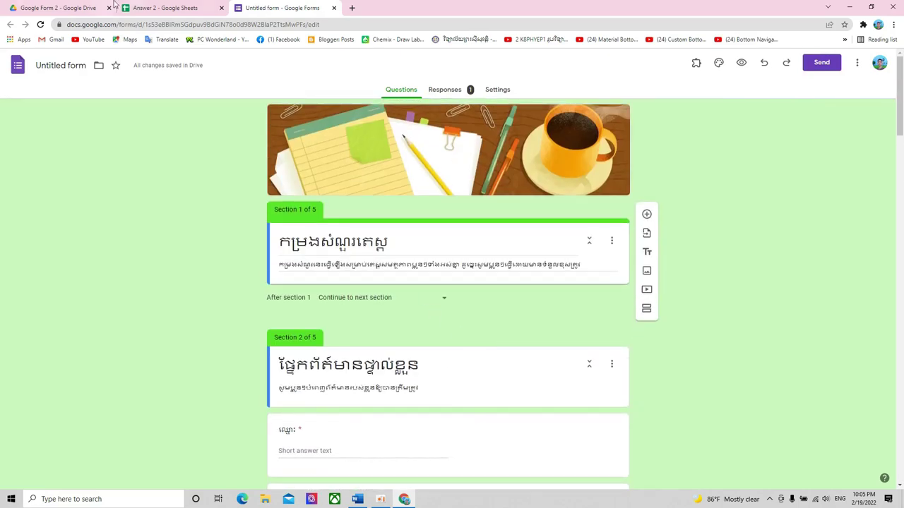
click(159, 8)
click(64, 7)
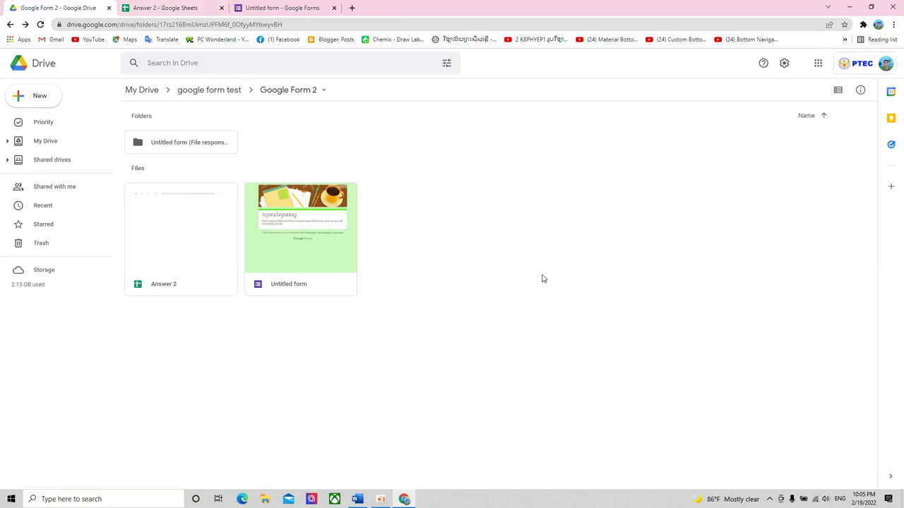